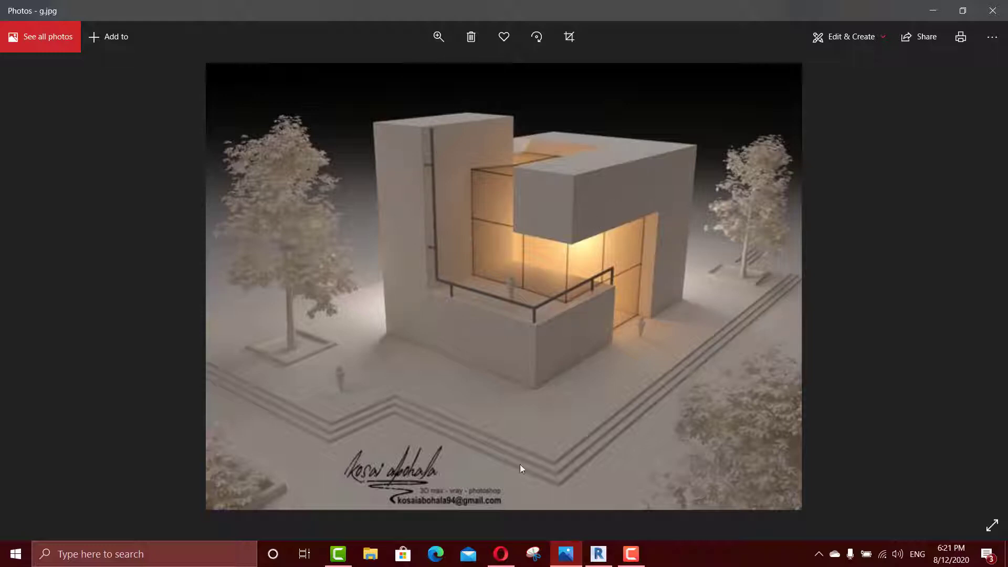
Switch to Revit and create a new project
{"action": "left_click", "coordinate": [598, 554]}
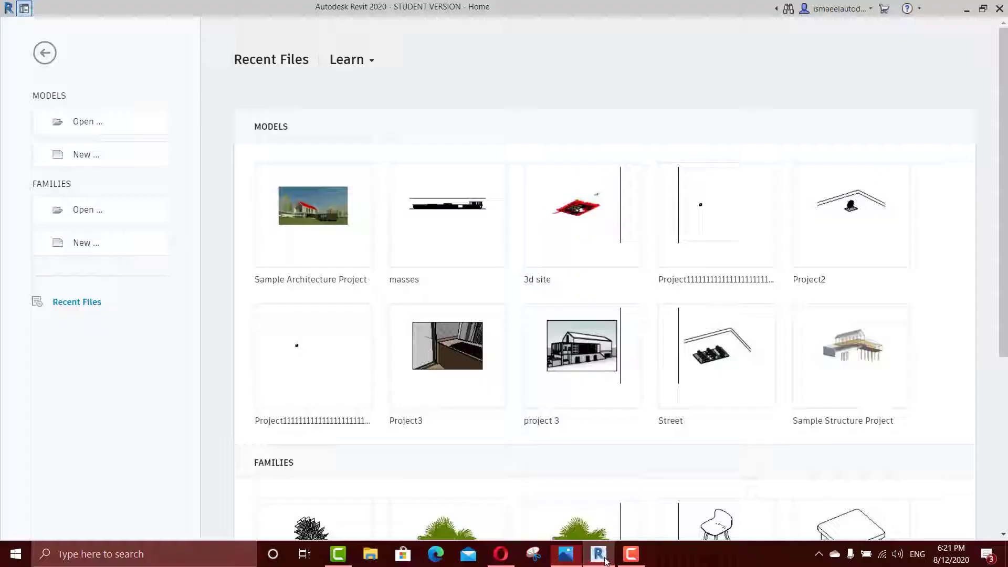
{"action": "left_click", "coordinate": [91, 153]}
{"action": "left_click", "coordinate": [442, 209]}
{"action": "left_click", "coordinate": [445, 236]}
{"action": "left_click", "coordinate": [454, 277]}
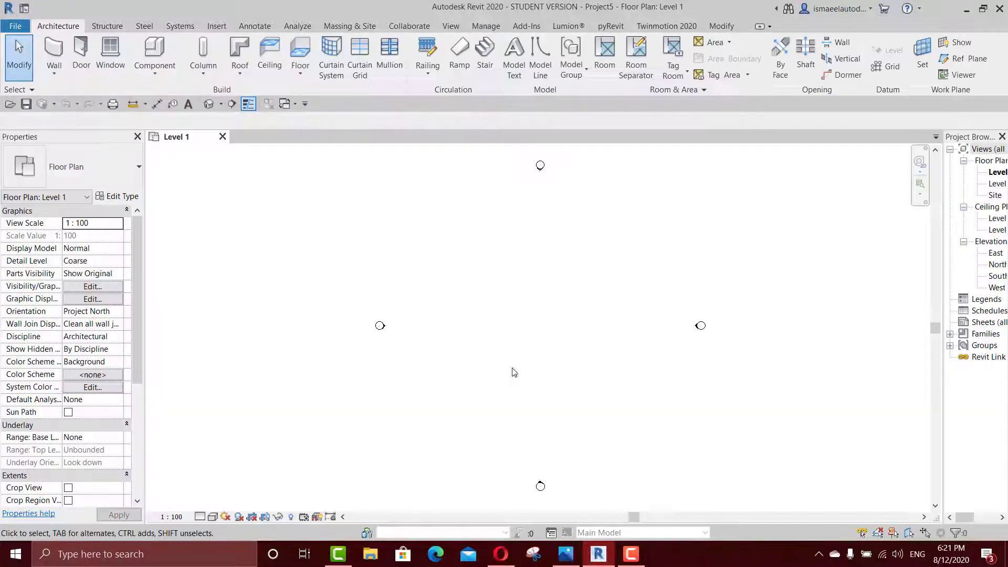
Set the project's length unit to centimeters with 0 decimal places
{"action": "key", "text": "u"}
{"action": "key", "text": "n"}
{"action": "left_click", "coordinate": [556, 185]}
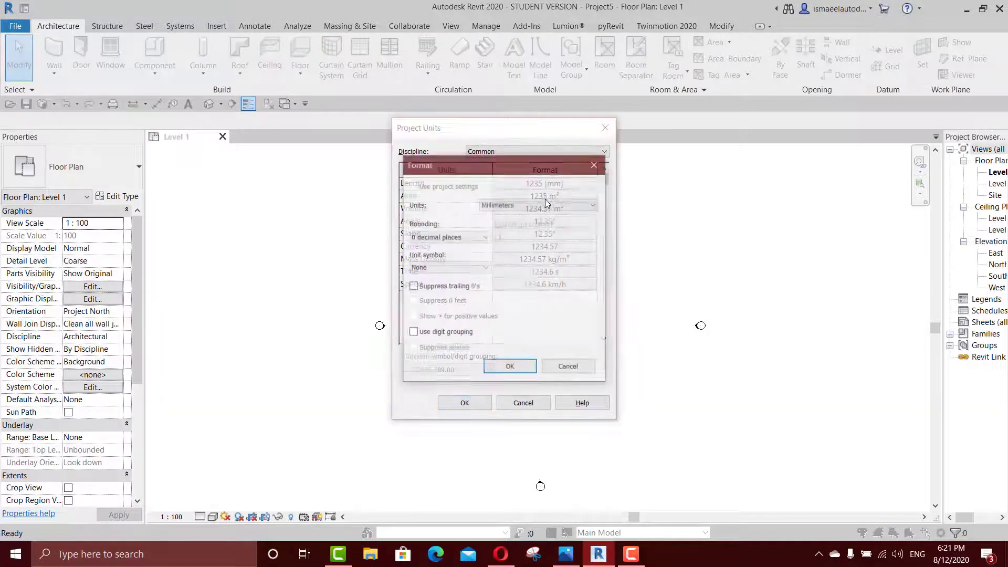
{"action": "left_click", "coordinate": [546, 204]}
{"action": "left_click", "coordinate": [525, 266]}
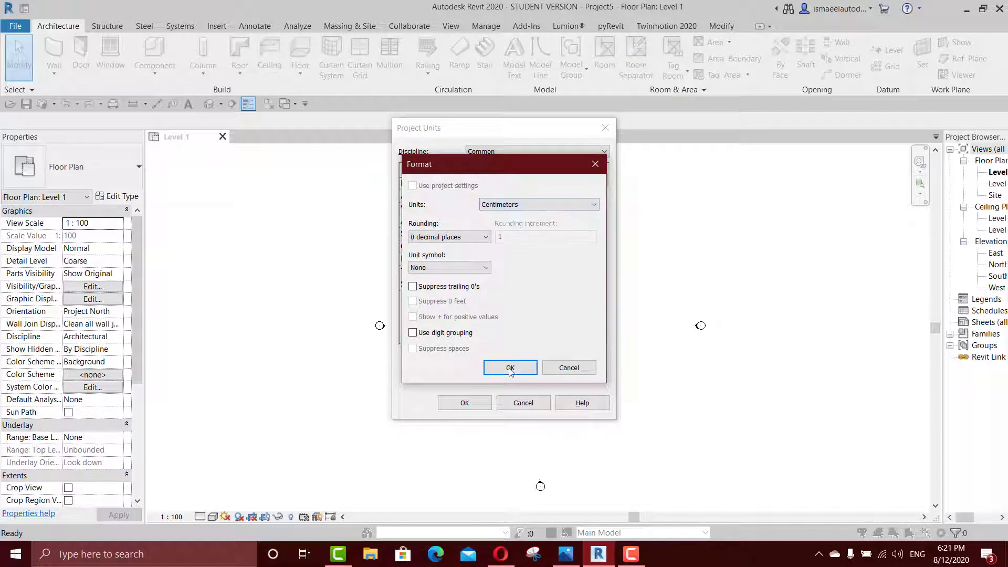
{"action": "left_click", "coordinate": [510, 368]}
{"action": "left_click", "coordinate": [465, 403]}
Check the house picture in Photos, then back in Revit draw two vertical reference planes about 790 cm apart on the Level 1 plan
{"action": "scroll", "coordinate": [554, 353], "scroll_direction": "up", "scroll_amount": 4}
{"action": "middle_click_drag", "start_coordinate": [553, 353], "coordinate": [457, 375]}
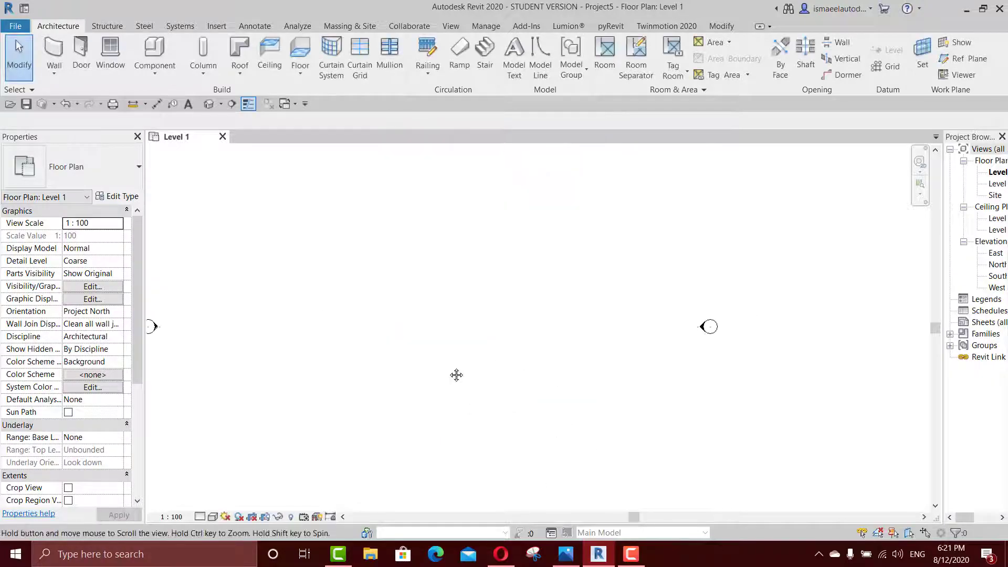
{"action": "left_click", "coordinate": [566, 554]}
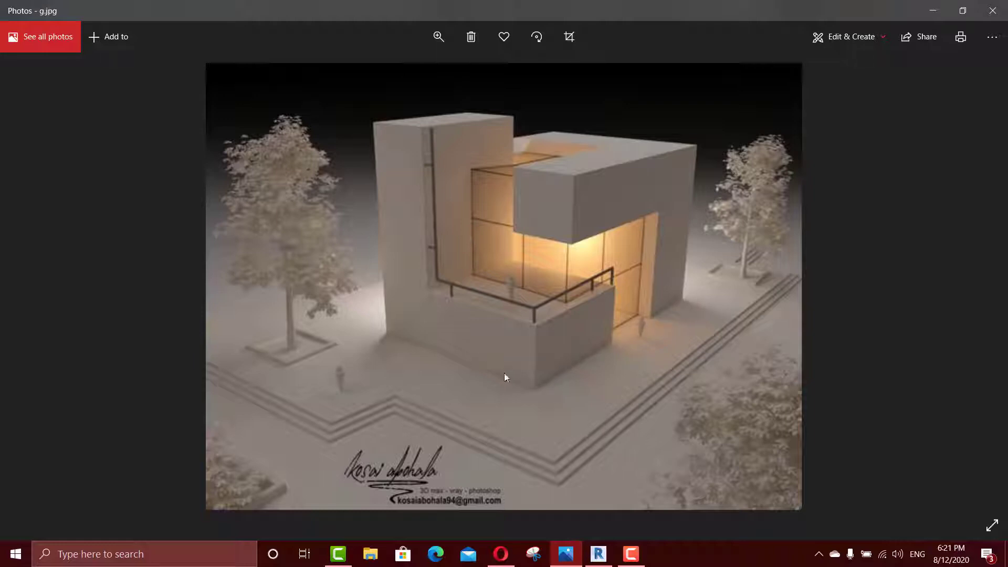
{"action": "left_click", "coordinate": [598, 554]}
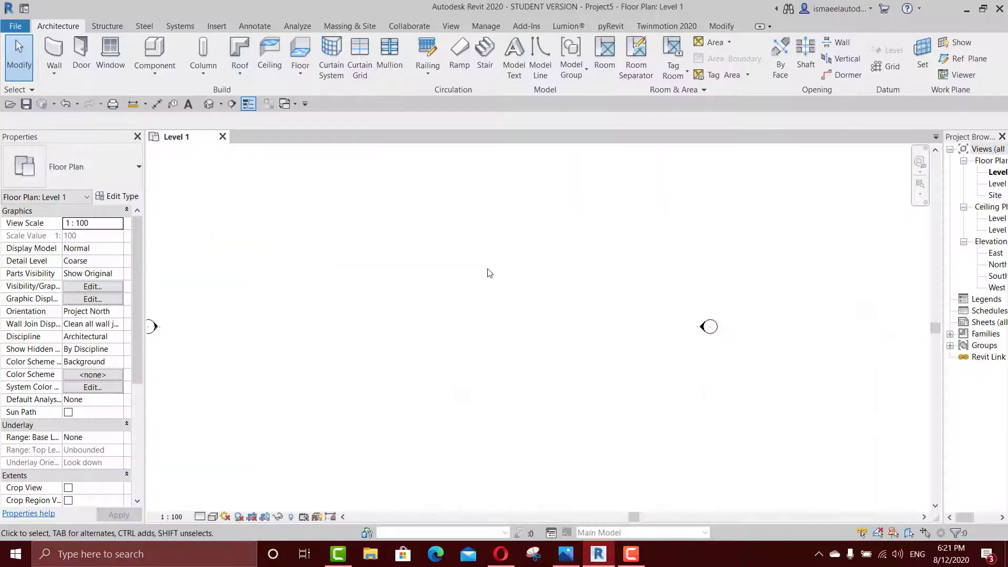
{"action": "scroll", "coordinate": [617, 279], "scroll_direction": "up", "scroll_amount": 1}
{"action": "key", "text": "r"}
{"action": "key", "text": "p"}
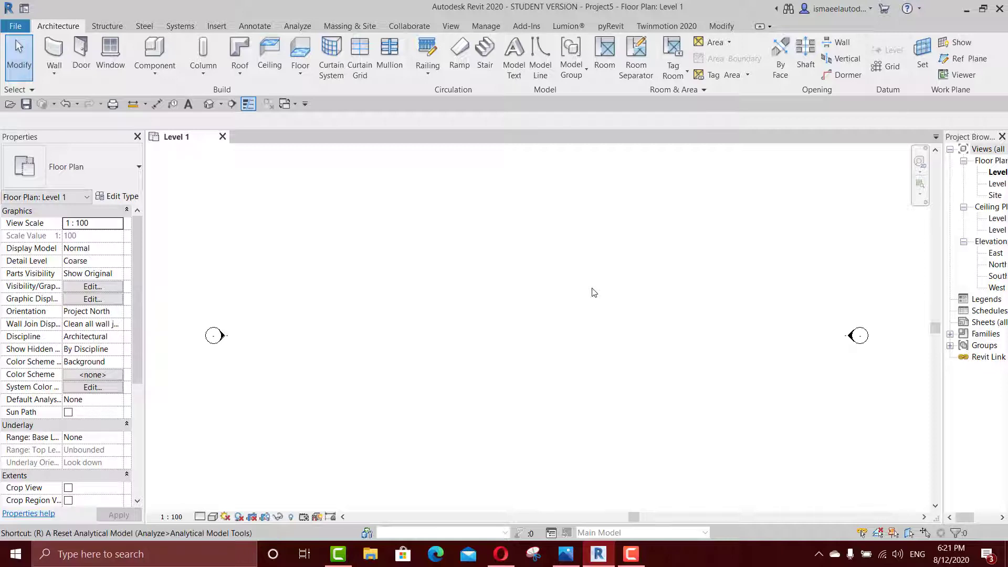
{"action": "left_click", "coordinate": [448, 265]}
{"action": "left_click", "coordinate": [448, 466]}
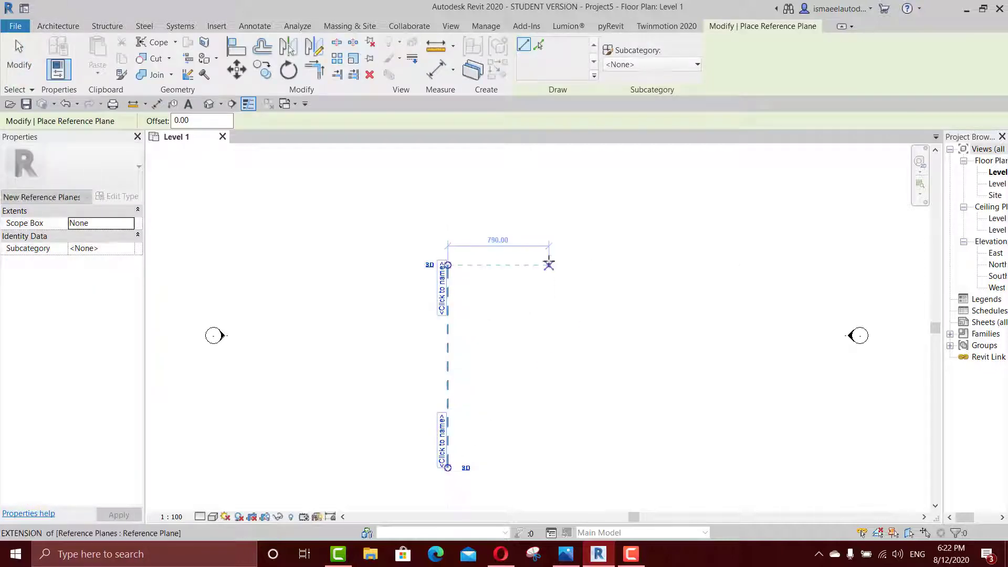
{"action": "left_click", "coordinate": [549, 265]}
{"action": "left_click", "coordinate": [547, 457]}
Draw two horizontal reference planes about 750 cm apart, crossing both vertical reference planes
{"action": "left_click", "coordinate": [384, 312]}
{"action": "left_click", "coordinate": [615, 312]}
{"action": "left_click", "coordinate": [383, 407]}
{"action": "left_click", "coordinate": [604, 408]}
{"action": "key", "text": "Escape"}
{"action": "key", "text": "Escape"}
Set the distance between the two vertical reference planes to 800 cm by moving the right-hand plane
{"action": "left_click", "coordinate": [550, 359]}
{"action": "left_click", "coordinate": [507, 300]}
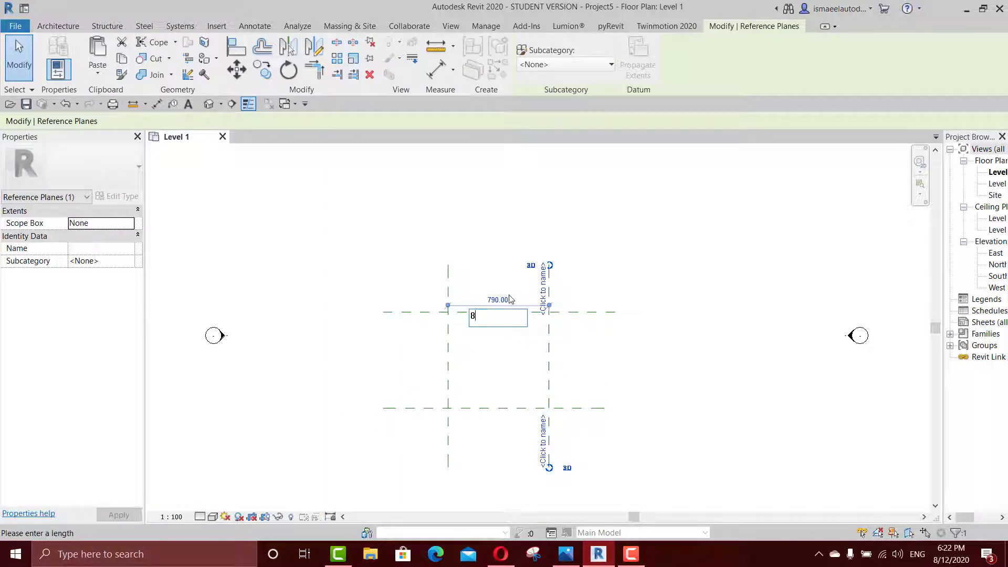
{"action": "key", "text": "Return"}
{"action": "left_click", "coordinate": [512, 302]}
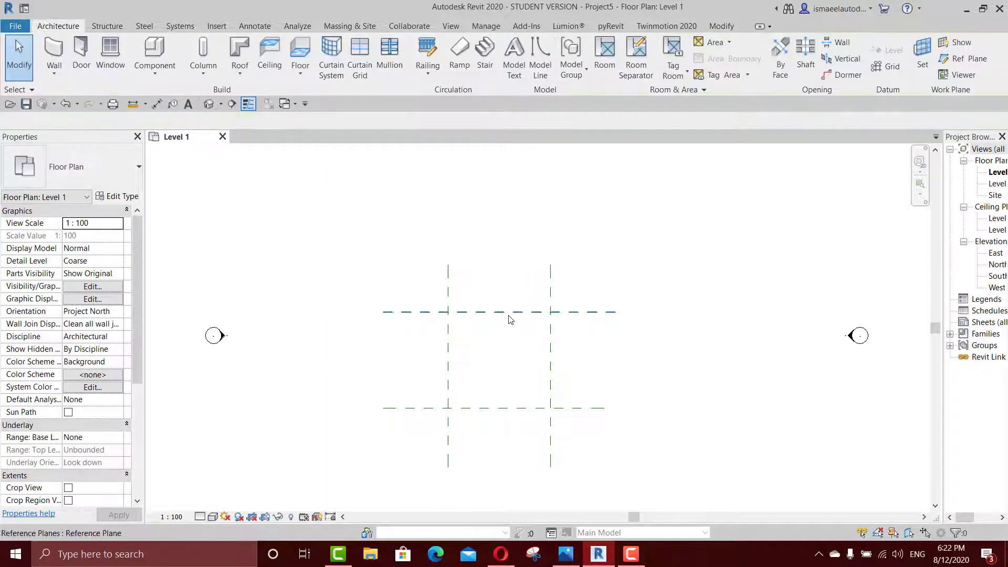
Set the distance between the two horizontal reference planes to 650 cm by moving the upper plane
{"action": "left_click", "coordinate": [507, 313]}
{"action": "left_click", "coordinate": [422, 356]}
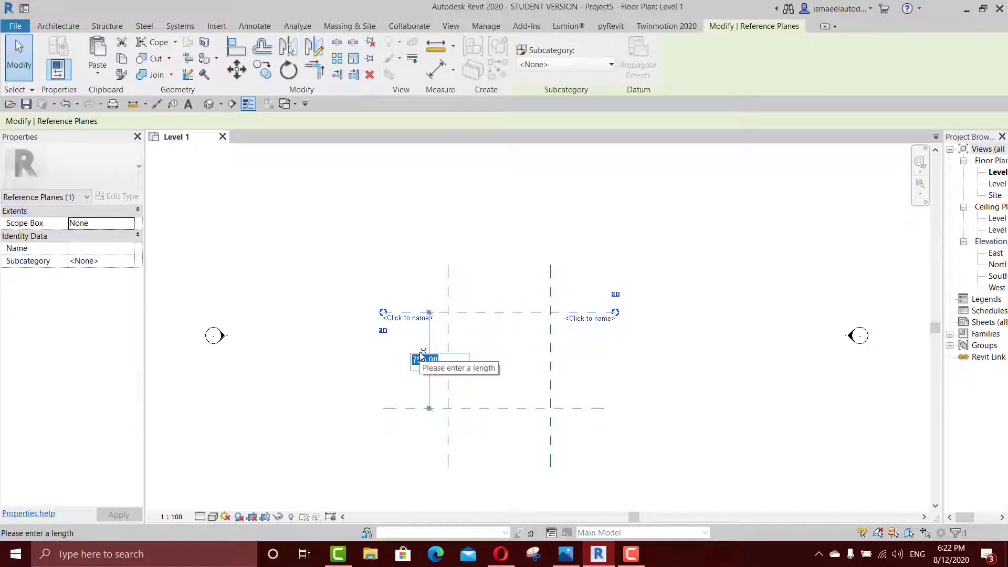
{"action": "type", "text": "65"}
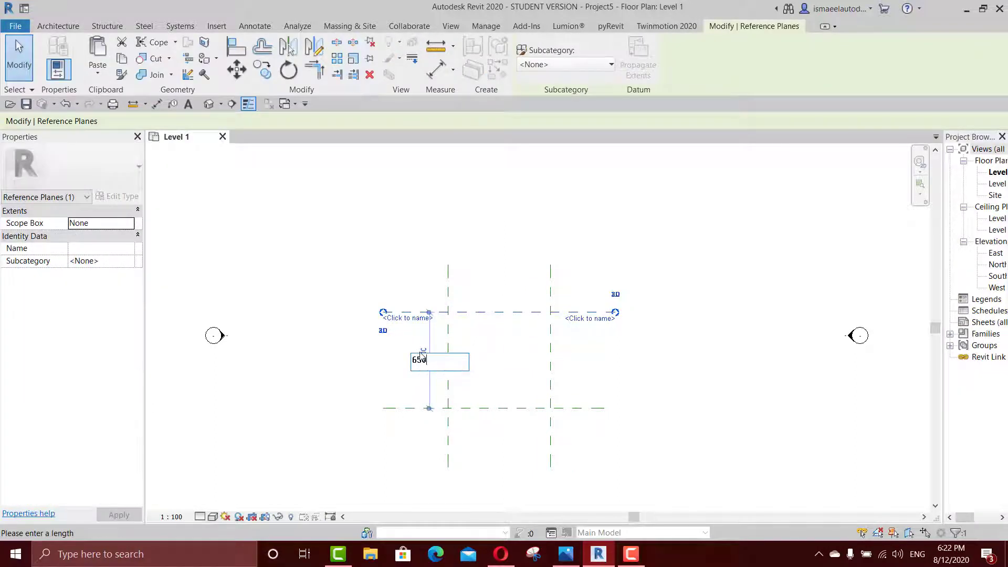
{"action": "type", "text": "0"}
{"action": "key", "text": "Return"}
{"action": "key", "text": "Escape"}
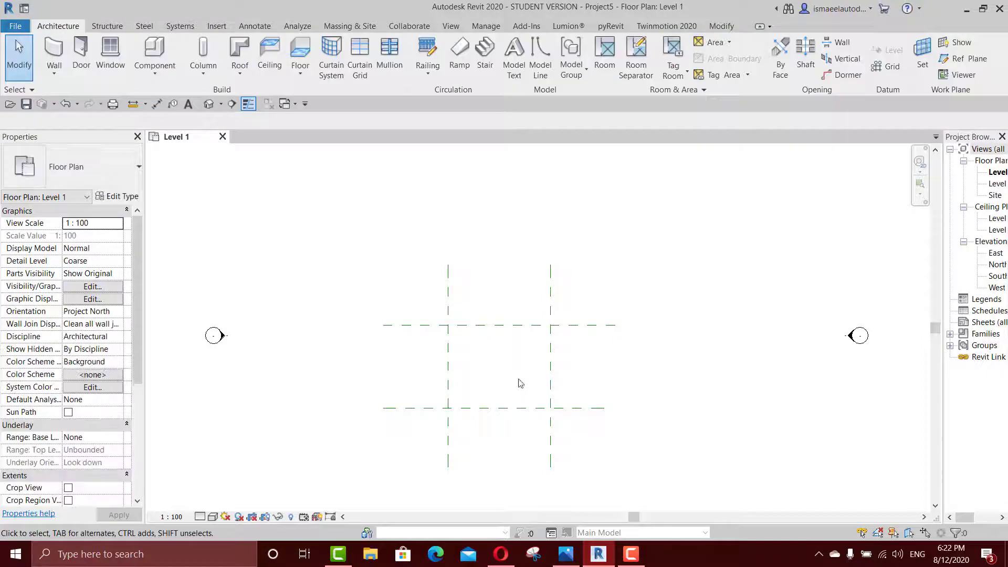
Switch between Photos and Revit to compare the house's massing in the reference picture with the reference-plane layout
{"action": "left_click", "coordinate": [567, 554]}
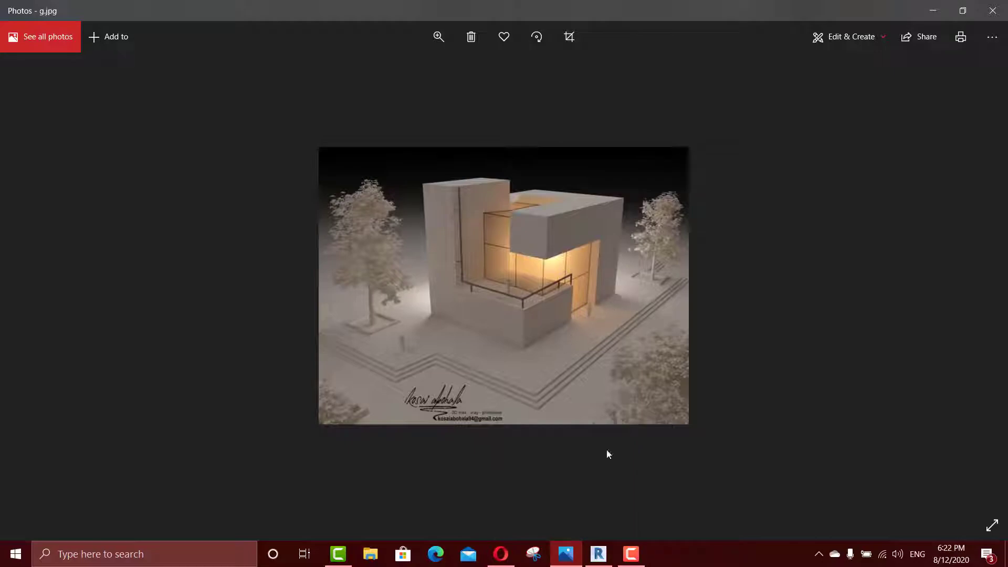
{"action": "left_click", "coordinate": [599, 554]}
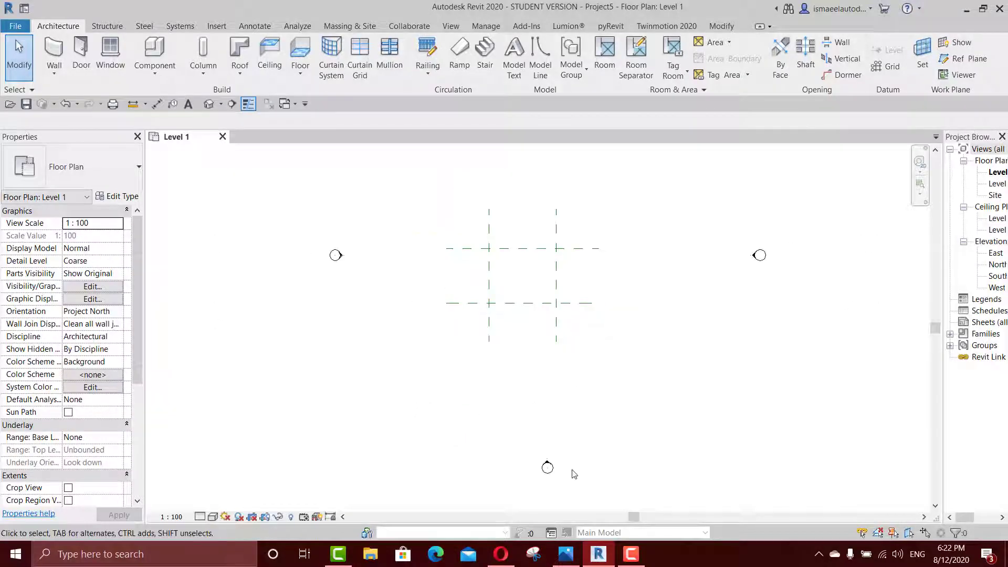
{"action": "scroll", "coordinate": [540, 328], "scroll_direction": "up", "scroll_amount": 3}
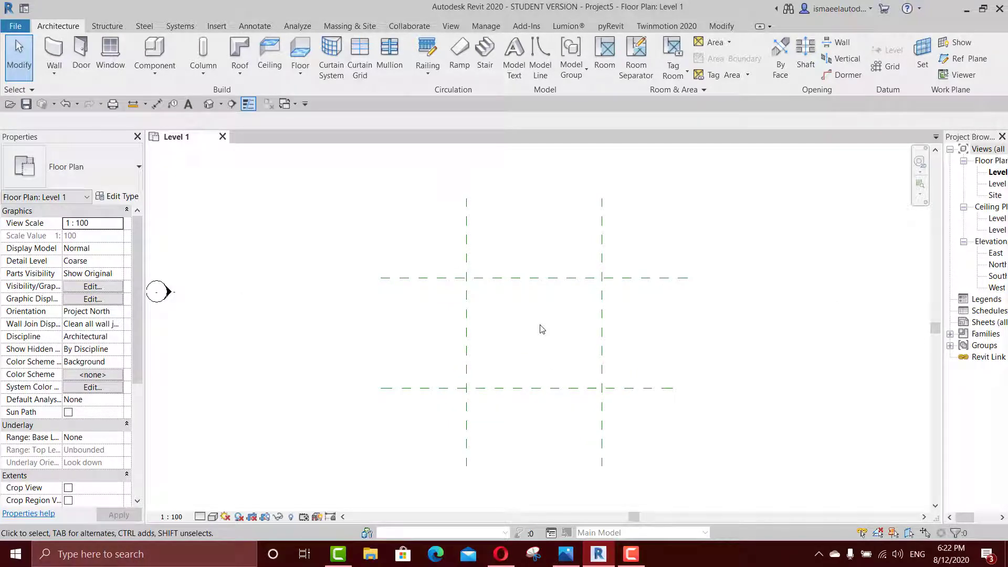
{"action": "left_click", "coordinate": [574, 555]}
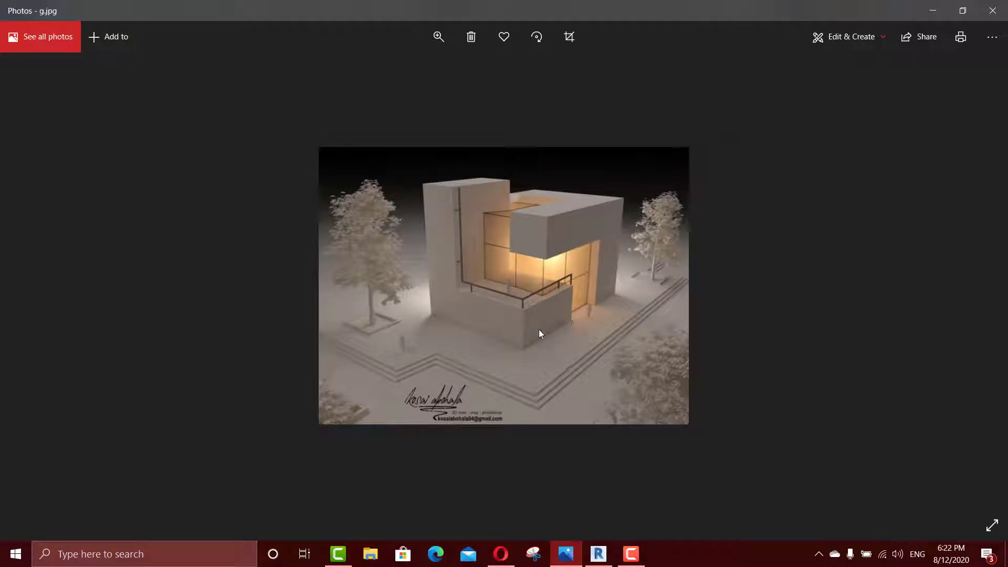
{"action": "left_click", "coordinate": [572, 556]}
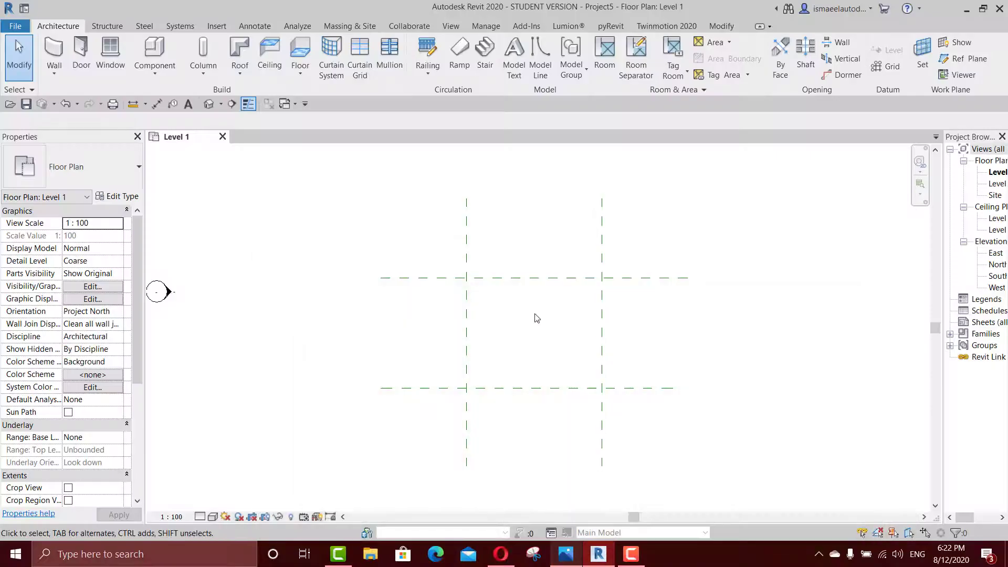
Start an in-place model in the Generic Models category and accept its name
{"action": "left_click", "coordinate": [154, 68]}
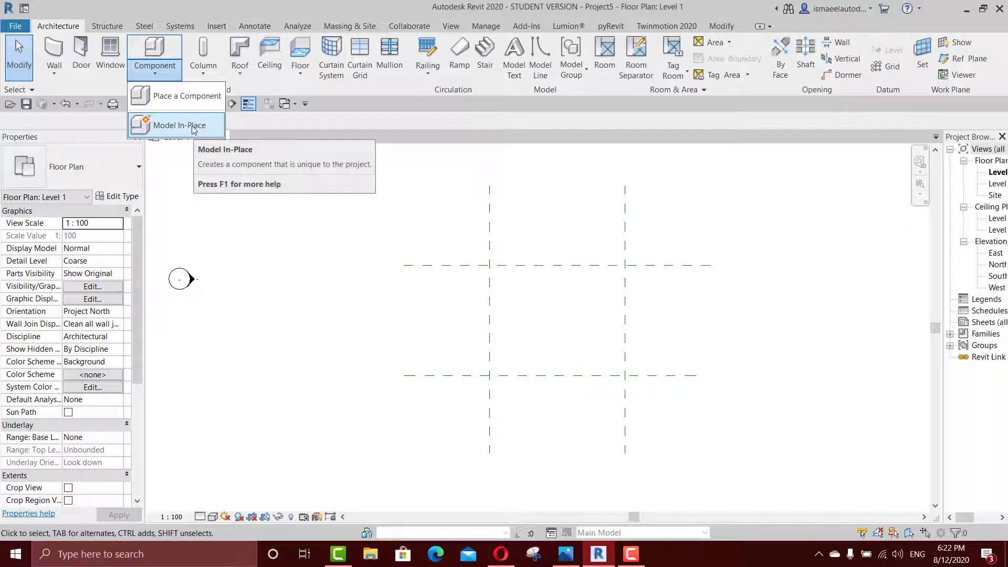
{"action": "left_click", "coordinate": [348, 27]}
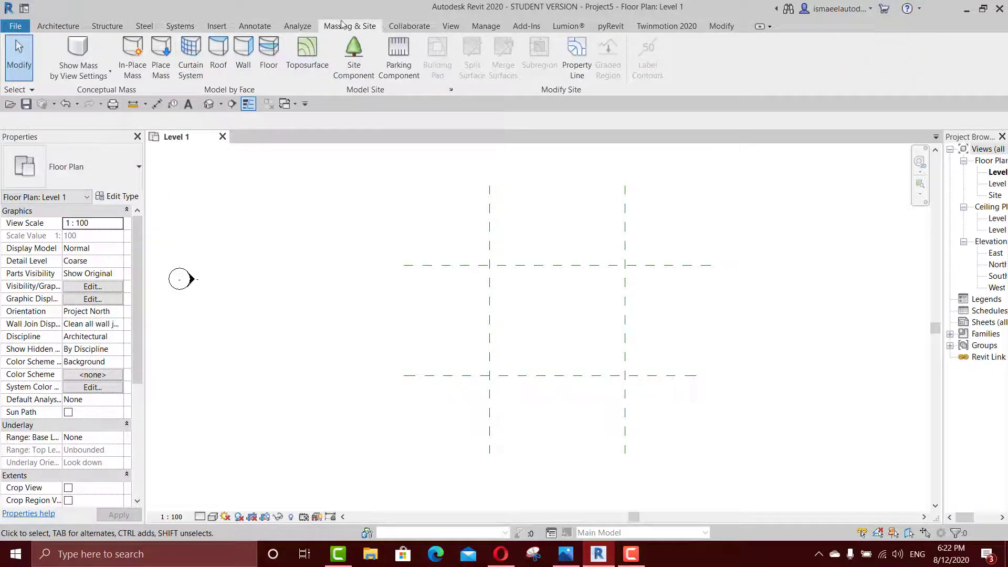
{"action": "left_click", "coordinate": [57, 26]}
{"action": "left_click", "coordinate": [154, 68]}
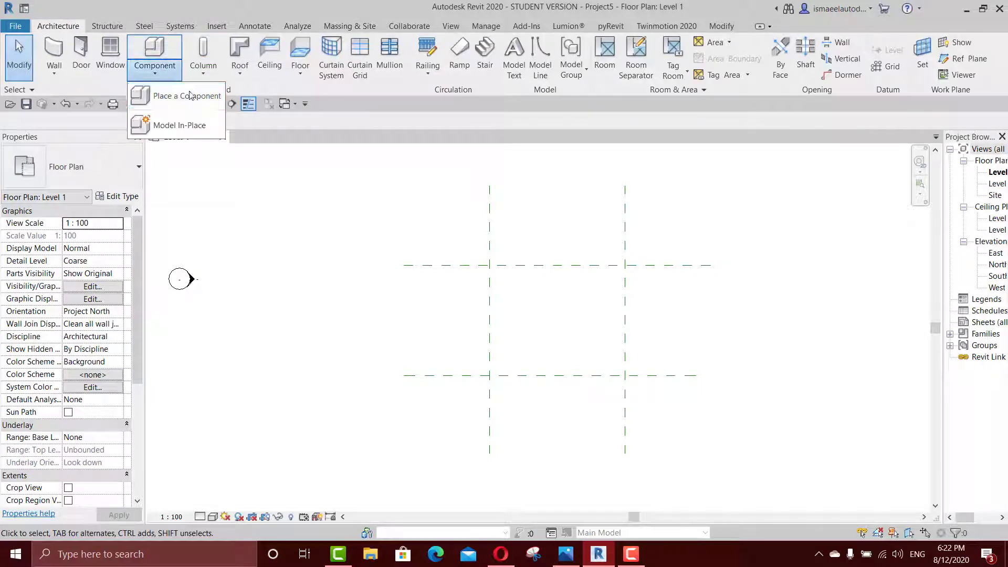
{"action": "left_click", "coordinate": [184, 125]}
{"action": "key", "text": "g"}
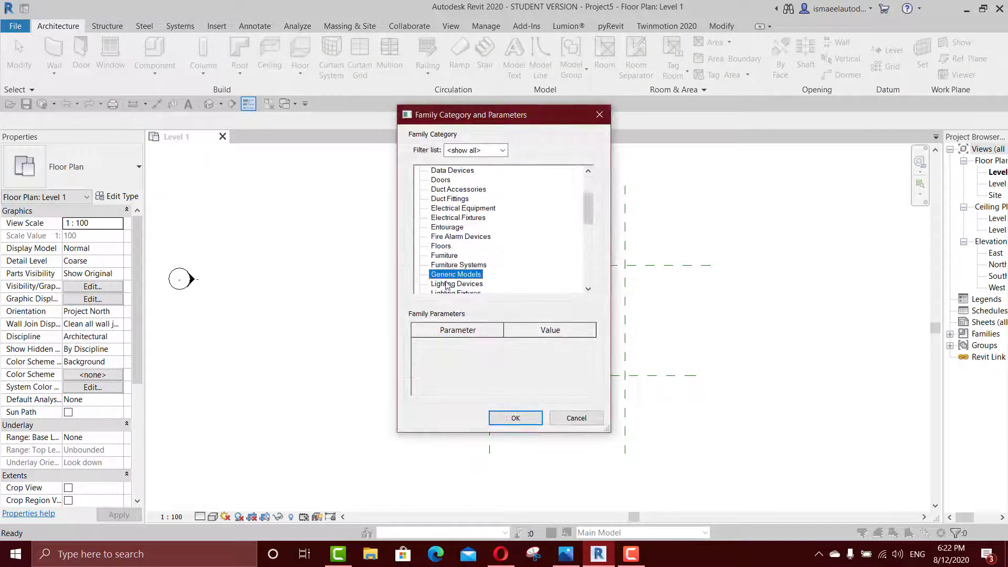
{"action": "left_click", "coordinate": [524, 415]}
{"action": "left_click", "coordinate": [496, 302]}
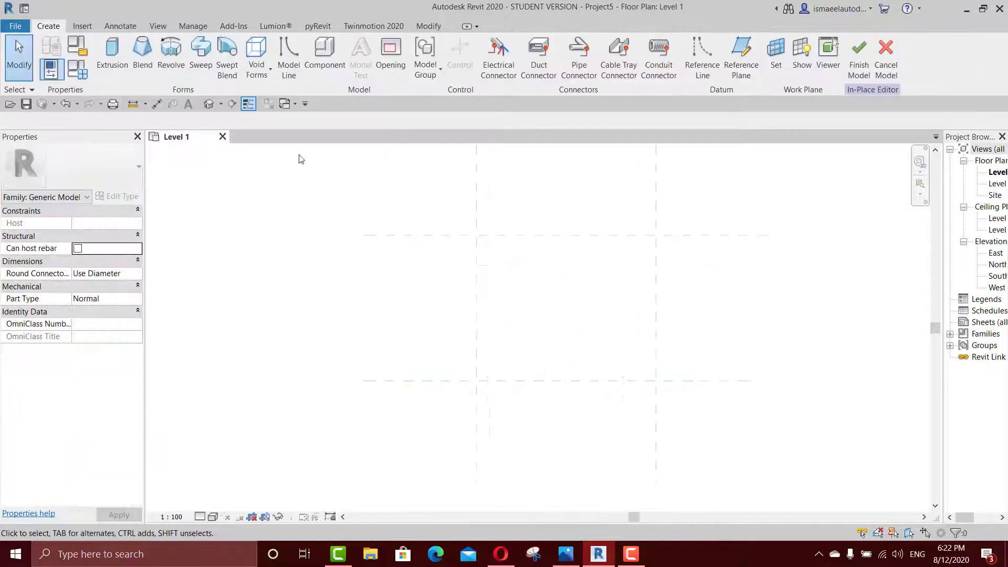
Create an extrusion from a rectangle starting at the upper-left plane intersection, 400 cm wide and reaching the lower reference plane
{"action": "left_click", "coordinate": [112, 53]}
{"action": "left_click", "coordinate": [492, 45]}
{"action": "left_click", "coordinate": [476, 235]}
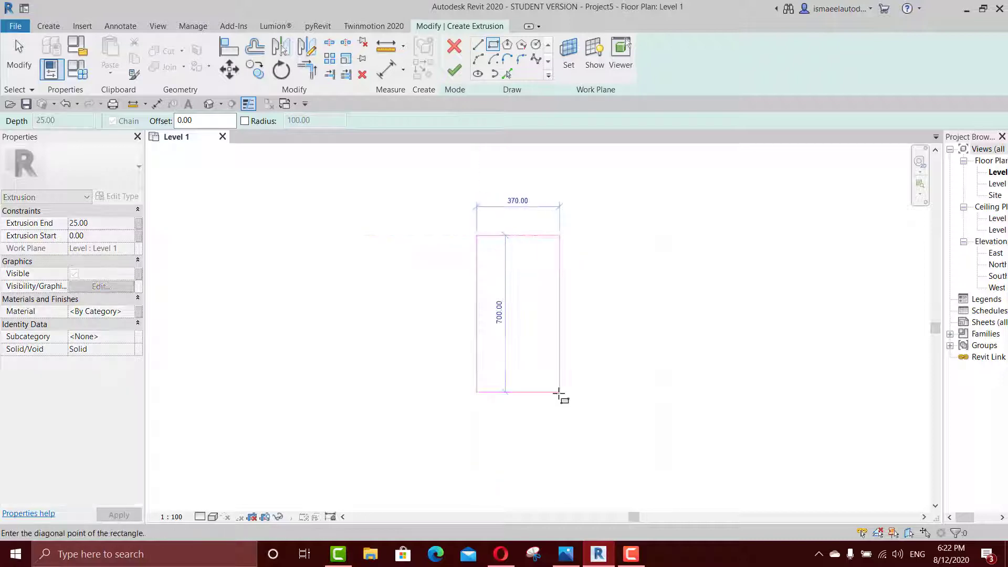
{"action": "left_click", "coordinate": [550, 383]}
{"action": "left_click", "coordinate": [518, 201]}
{"action": "type", "text": "400"}
{"action": "key", "text": "Return"}
{"action": "middle_click_drag", "start_coordinate": [516, 270], "coordinate": [374, 292]}
{"action": "left_click", "coordinate": [455, 70]}
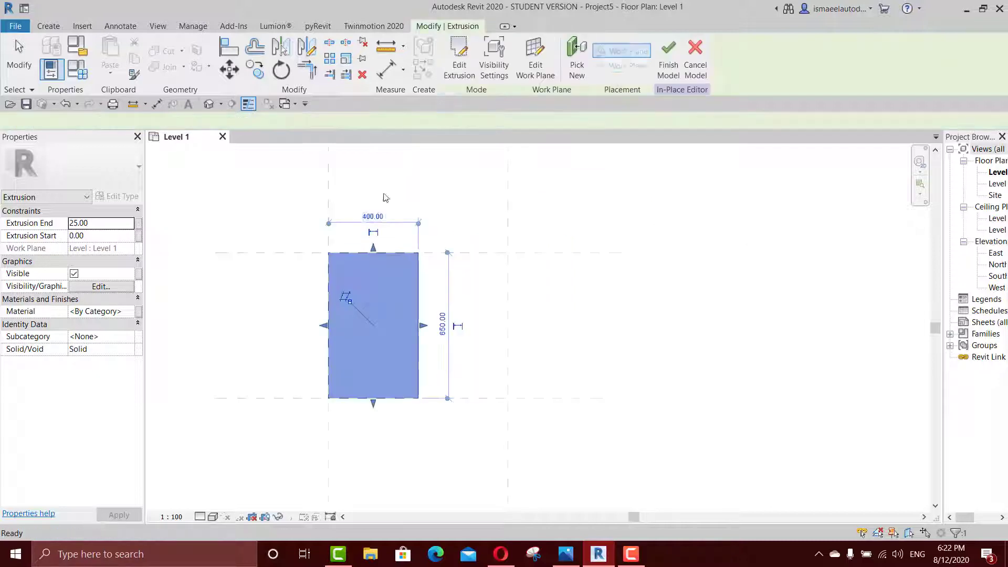
Set the extrusion end of the rectangular block to 400 cm
{"action": "left_click", "coordinate": [100, 223]}
{"action": "type", "text": "400"}
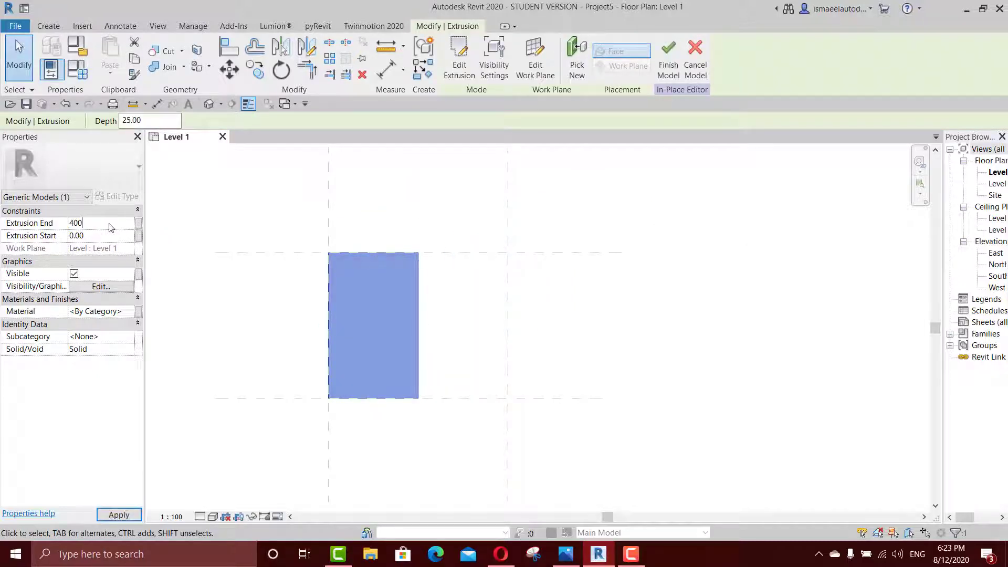
{"action": "key", "text": "Return"}
{"action": "left_click", "coordinate": [517, 192]}
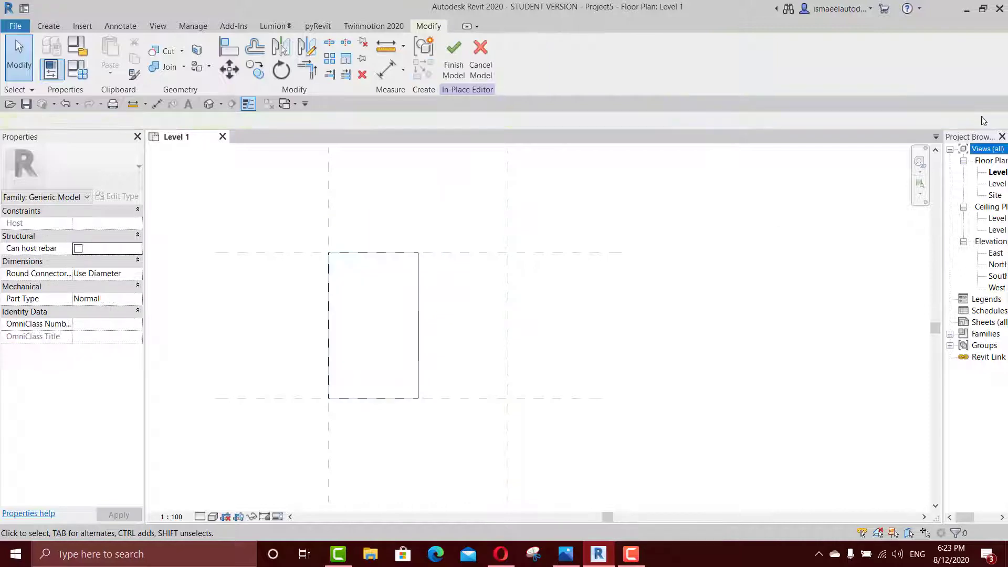
Open the South elevation view and finish the in-place model
{"action": "left_click_drag", "start_coordinate": [972, 137], "coordinate": [870, 188]}
{"action": "double_click", "coordinate": [871, 188]}
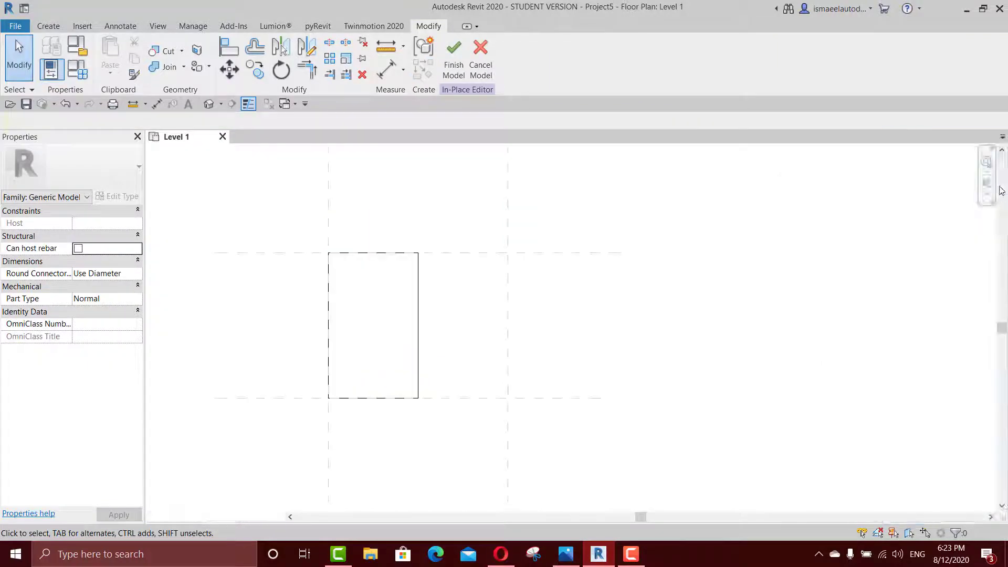
{"action": "double_click", "coordinate": [937, 276]}
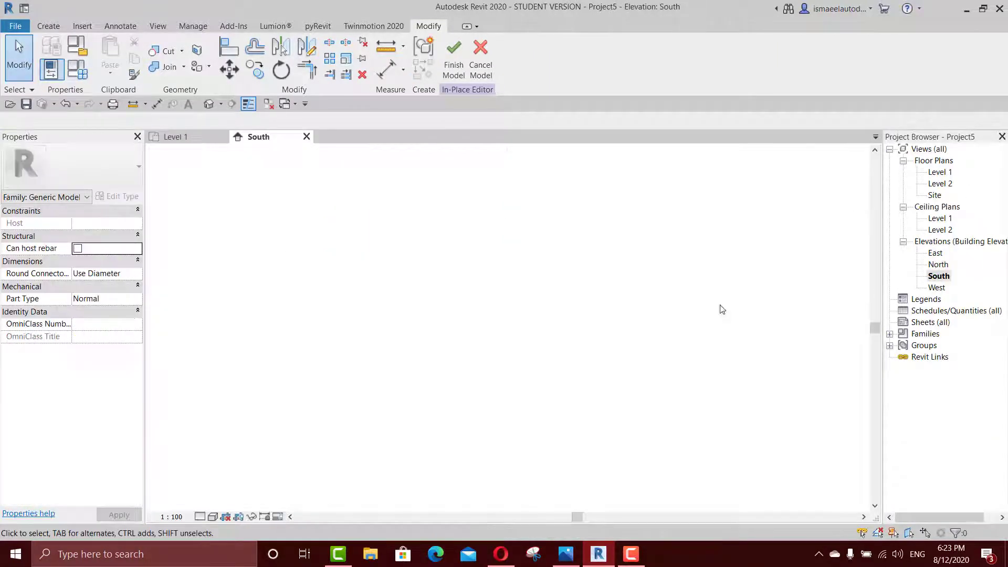
{"action": "left_click", "coordinate": [454, 55]}
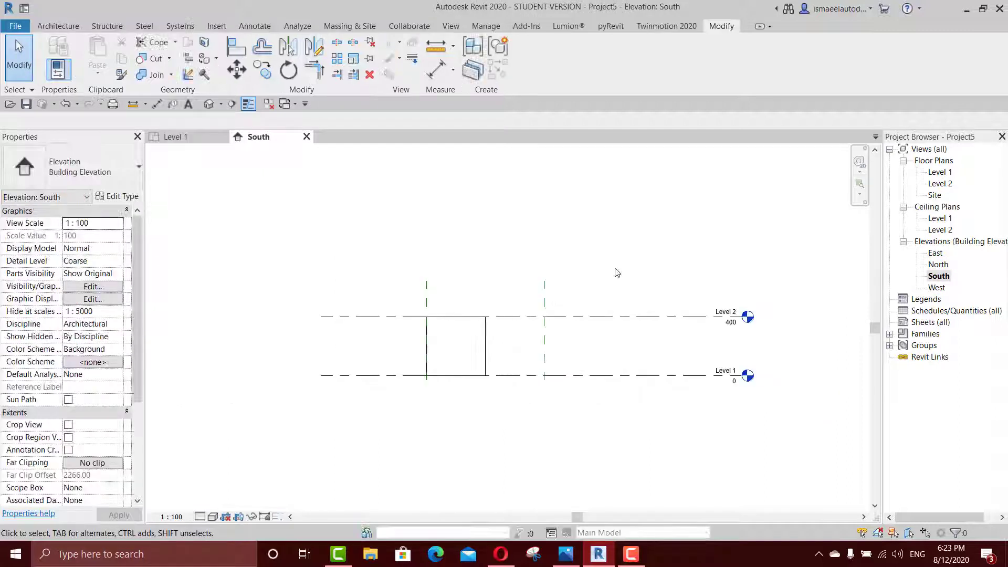
Add a new level offset 400 cm above Level 2 by picking the Level 2 line
{"action": "key", "text": "l"}
{"action": "key", "text": "l"}
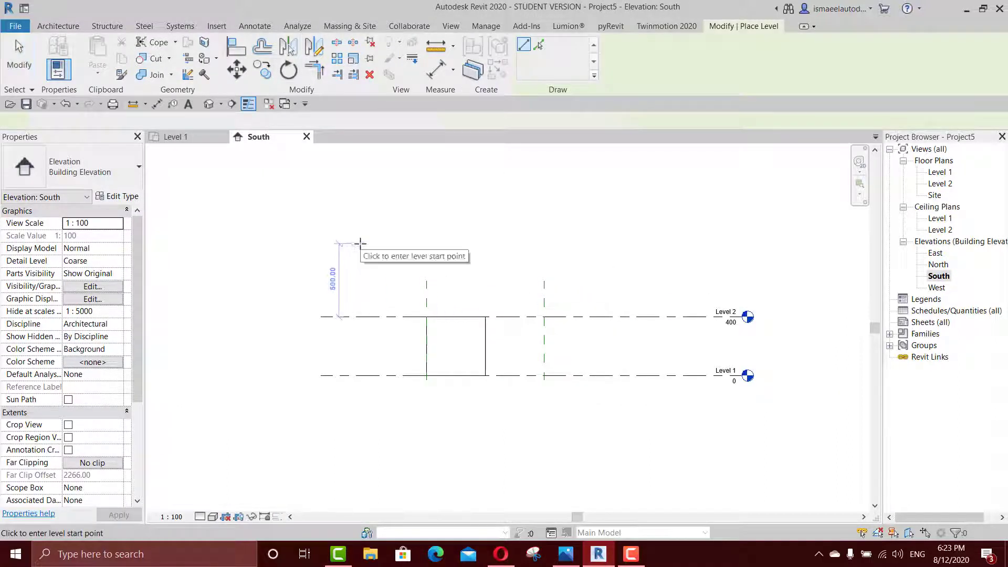
{"action": "left_click", "coordinate": [541, 45]}
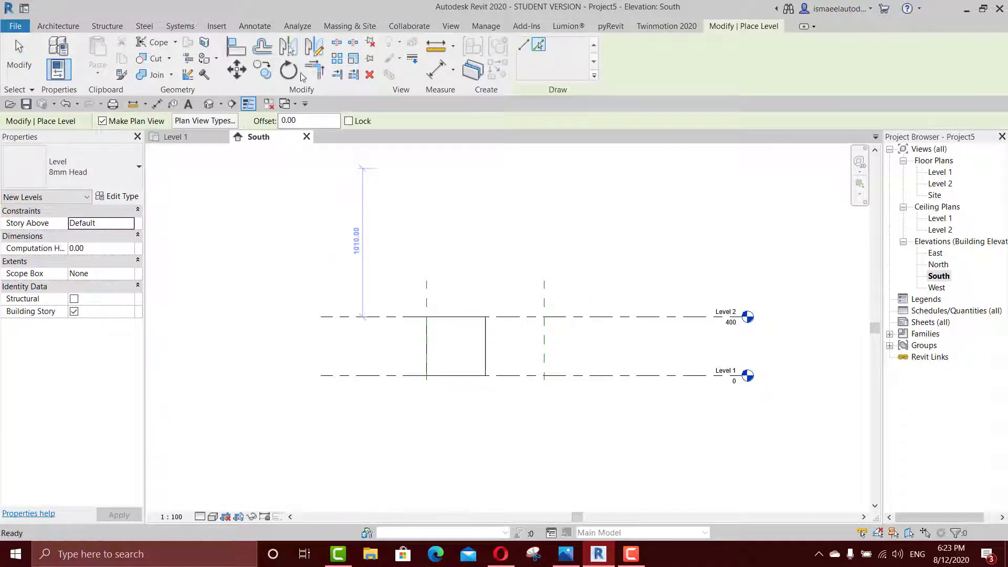
{"action": "left_click", "coordinate": [314, 118]}
{"action": "type", "text": "400"}
{"action": "left_click", "coordinate": [621, 322]}
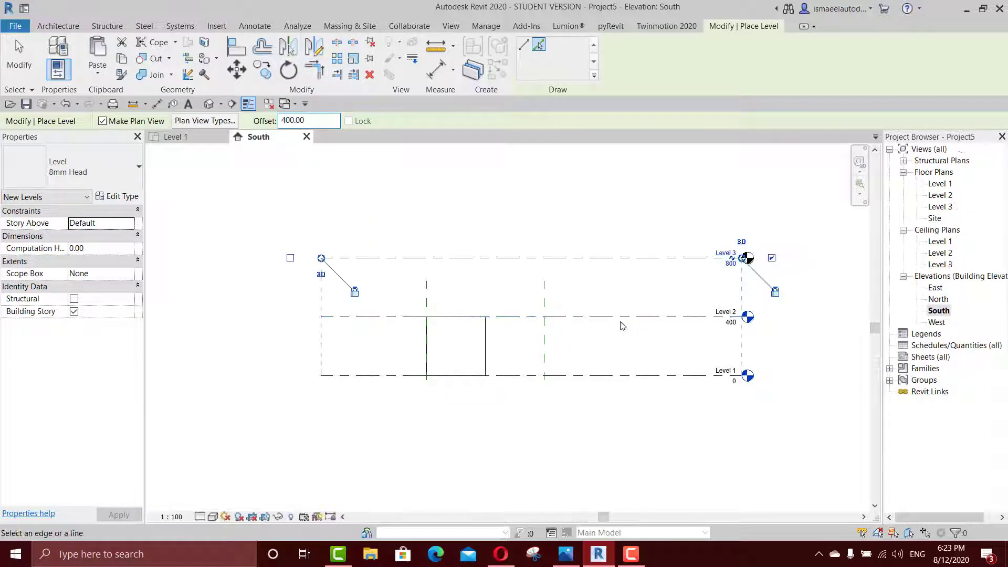
Check the reference picture's tower height, and add a level offset 200 cm above Level 3 by picking the Level 3 line
{"action": "left_click", "coordinate": [565, 554]}
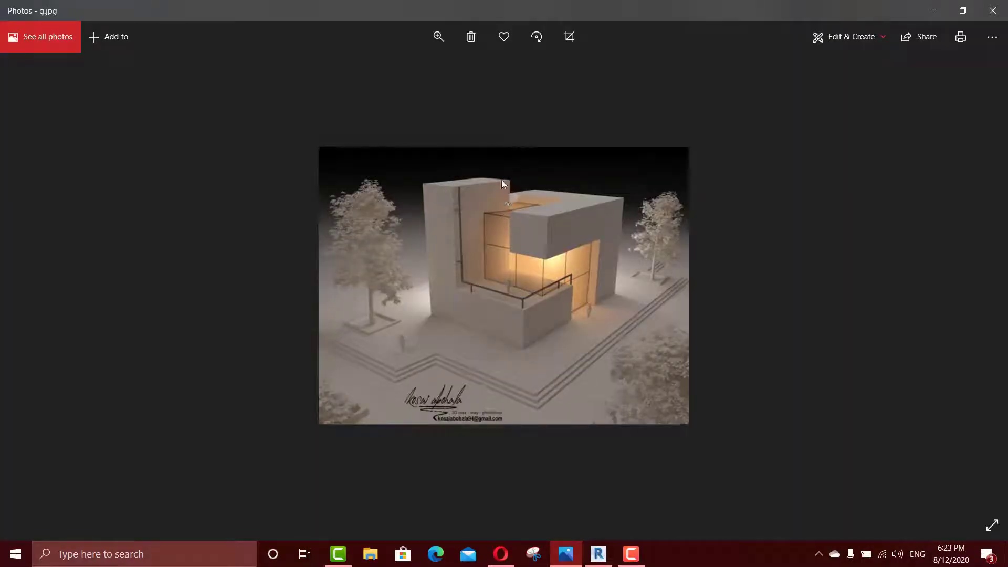
{"action": "left_click", "coordinate": [599, 554]}
{"action": "scroll", "coordinate": [630, 282], "scroll_direction": "up", "scroll_amount": 3}
{"action": "key", "text": "Escape"}
{"action": "key", "text": "l"}
{"action": "key", "text": "l"}
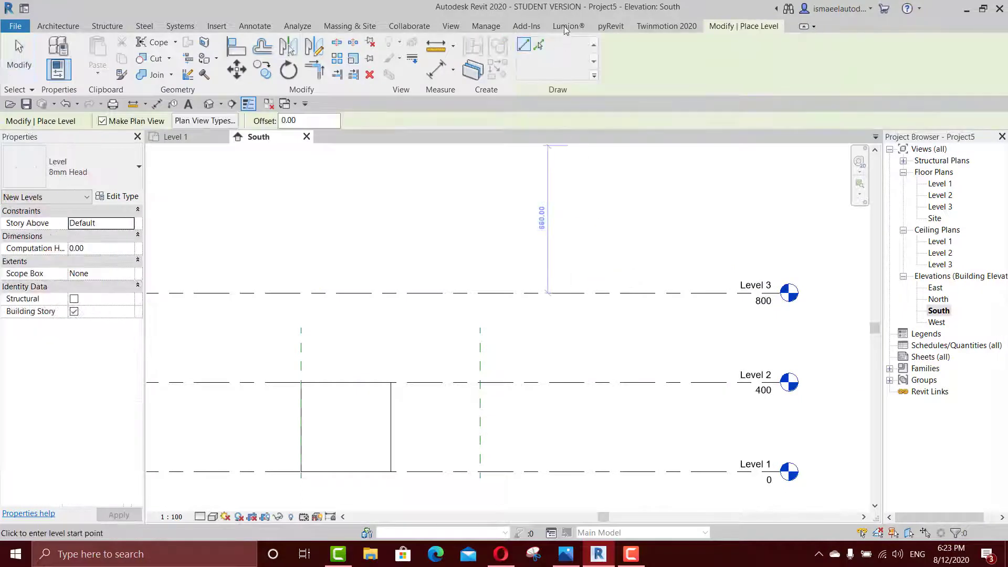
{"action": "left_click", "coordinate": [539, 47]}
{"action": "left_click", "coordinate": [311, 121]}
{"action": "type", "text": "200"}
{"action": "left_click", "coordinate": [544, 292]}
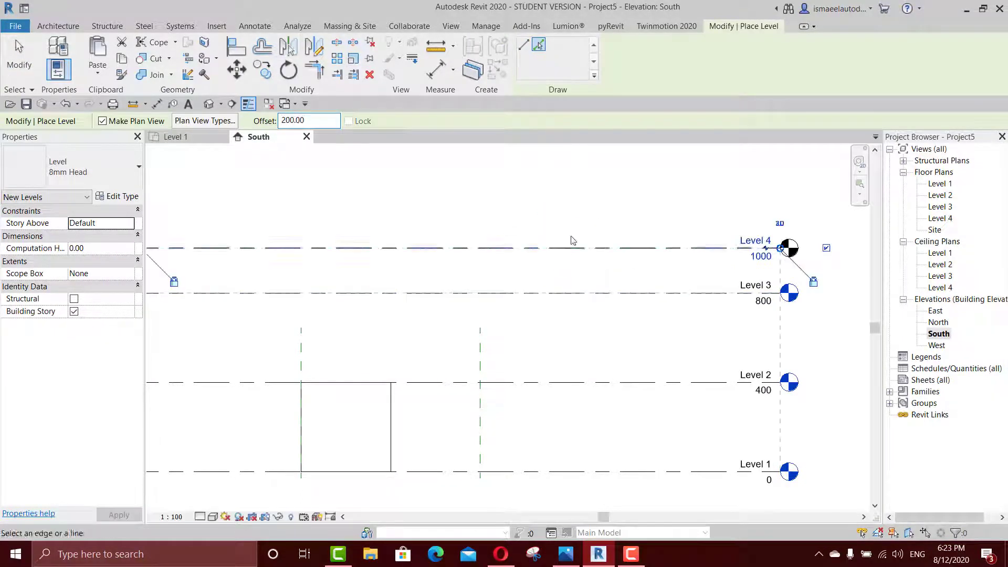
{"action": "scroll", "coordinate": [618, 270], "scroll_direction": "down", "scroll_amount": 3}
{"action": "middle_click_drag", "start_coordinate": [611, 338], "coordinate": [639, 288]}
{"action": "scroll", "coordinate": [480, 311], "scroll_direction": "up", "scroll_amount": 1}
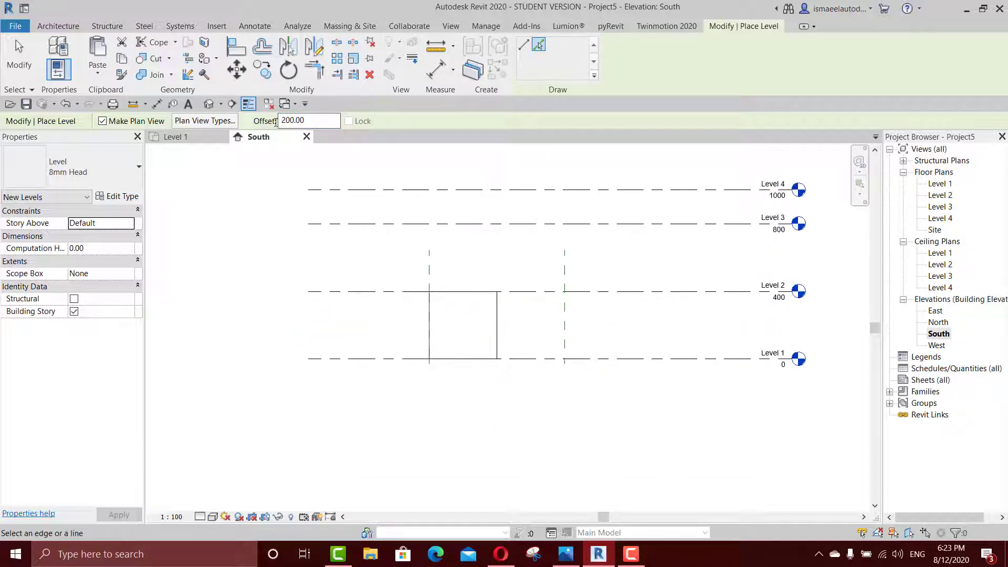
Inspect the block in the 3D view and in the Level 1 floor plan, comparing it with the reference picture
{"action": "left_click", "coordinate": [176, 139]}
{"action": "left_click", "coordinate": [209, 104]}
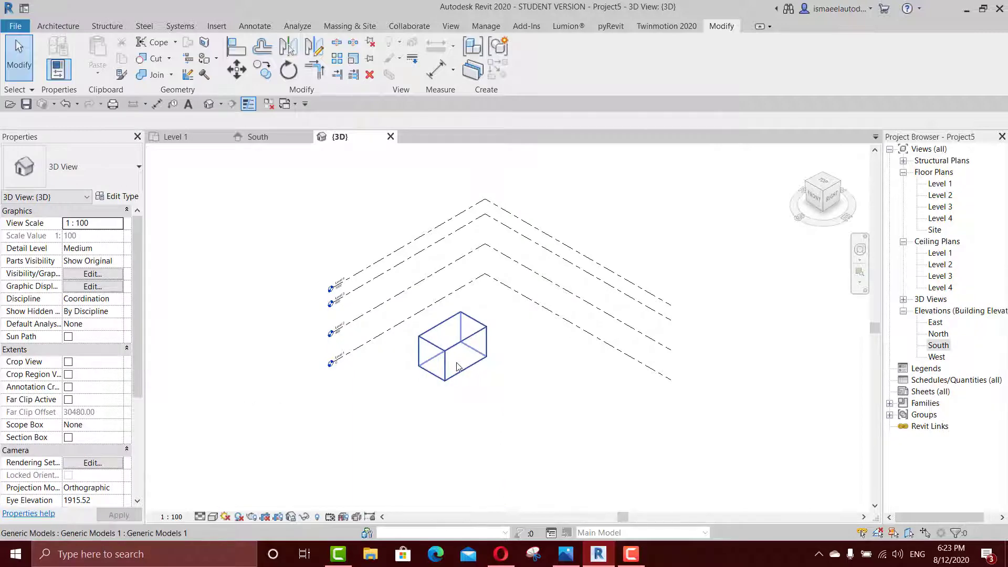
{"action": "scroll", "coordinate": [470, 378], "scroll_direction": "up", "scroll_amount": 2}
{"action": "double_click", "coordinate": [940, 184]}
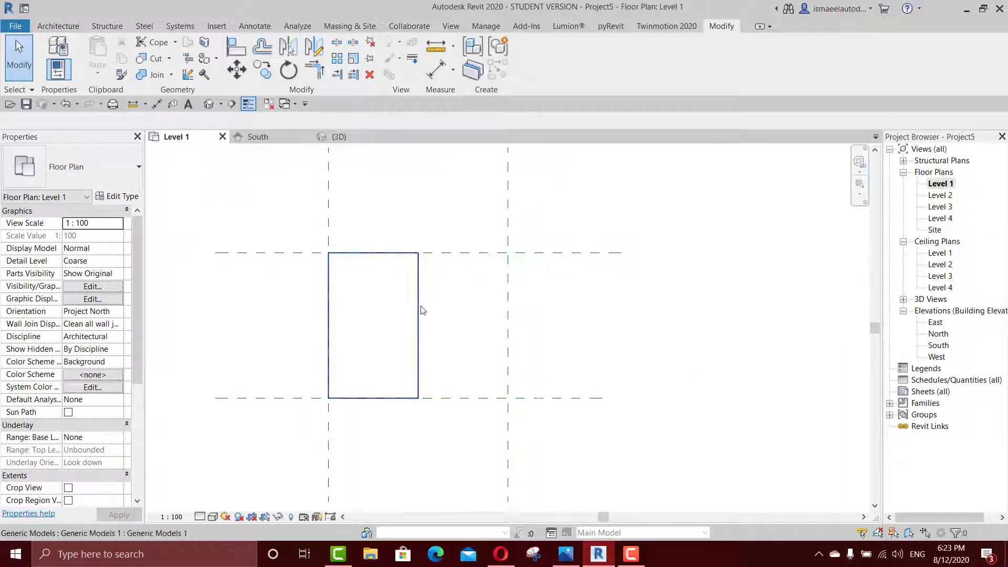
{"action": "left_click", "coordinate": [572, 553]}
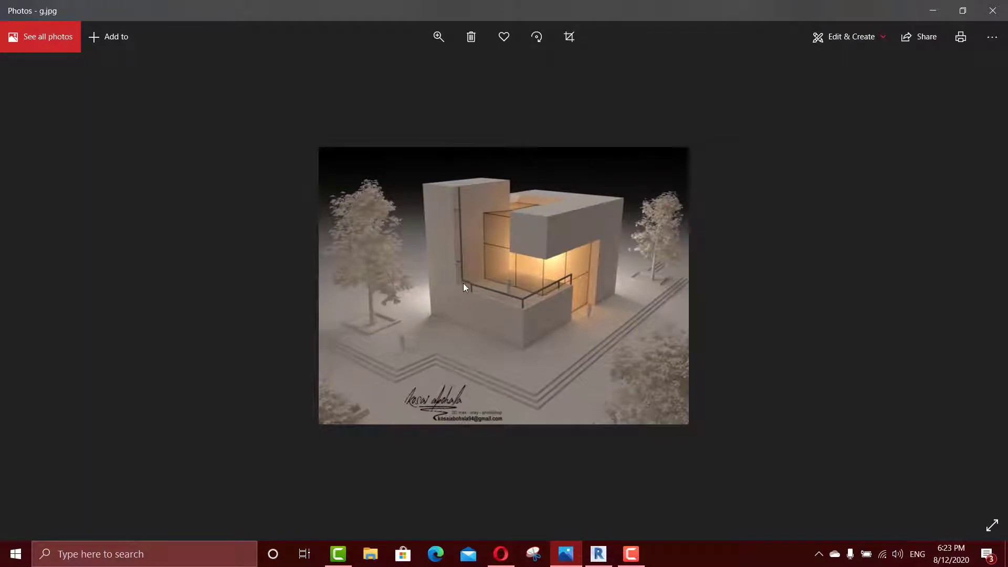
{"action": "left_click", "coordinate": [567, 554]}
{"action": "scroll", "coordinate": [387, 200], "scroll_direction": "up", "scroll_amount": 2}
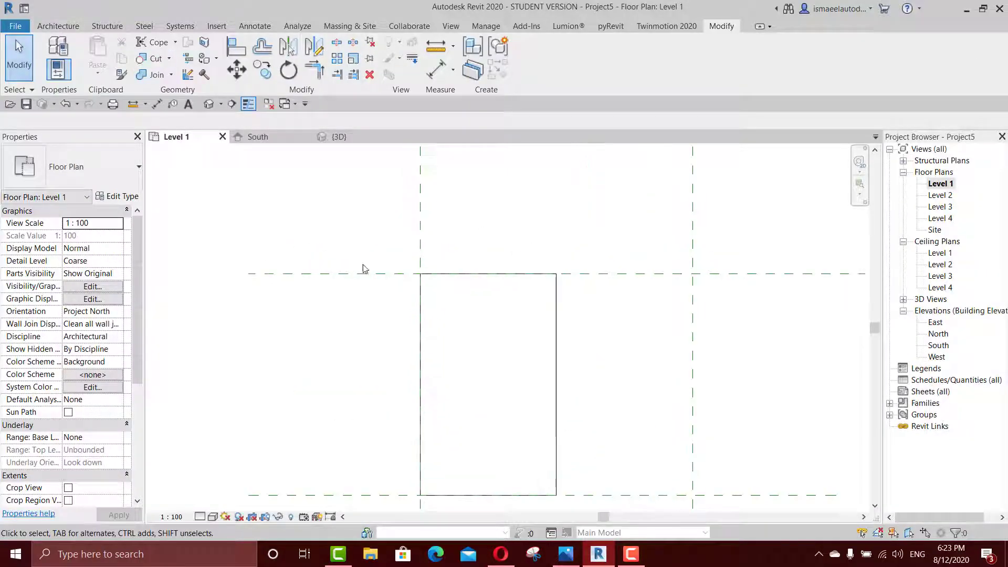
Open the block for in-place editing and switch to the Level 2 floor plan
{"action": "left_click", "coordinate": [461, 322]}
{"action": "left_click", "coordinate": [533, 56]}
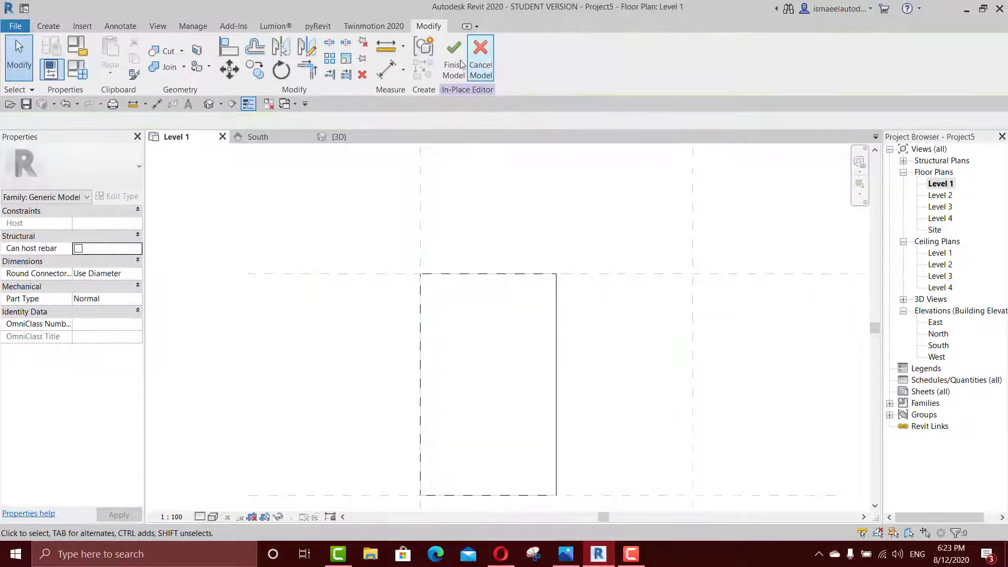
{"action": "left_click", "coordinate": [48, 26]}
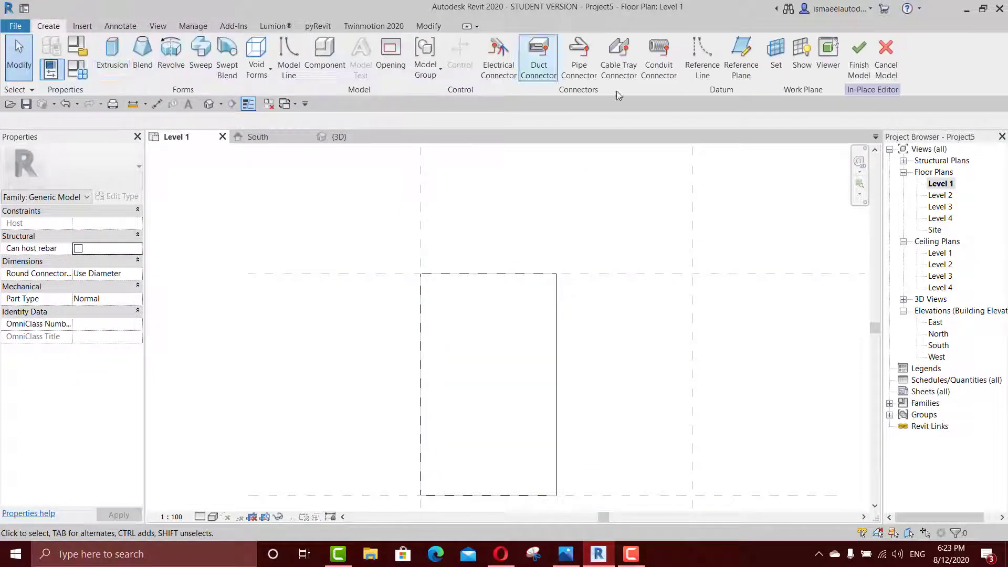
{"action": "left_click", "coordinate": [776, 56]}
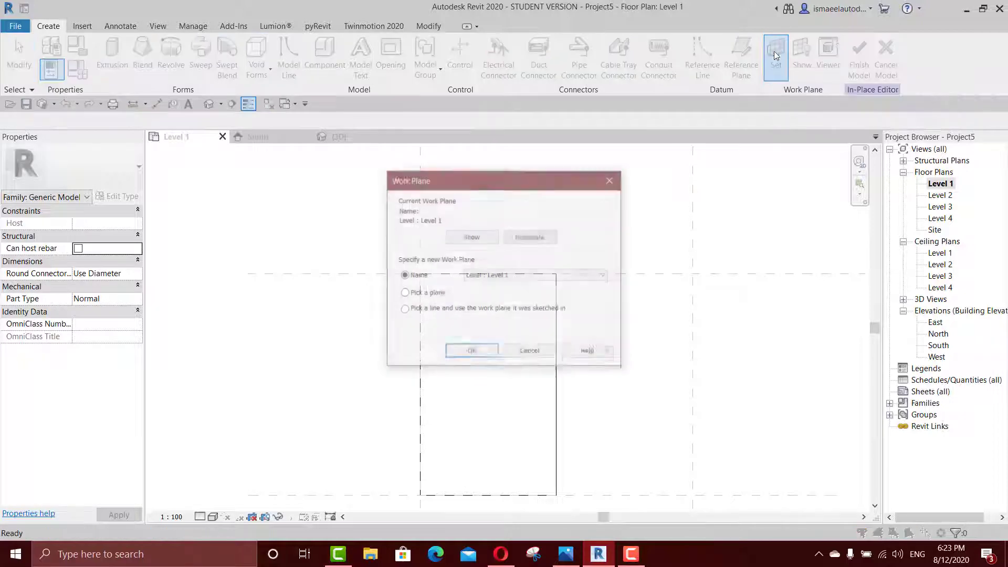
{"action": "left_click", "coordinate": [469, 353]}
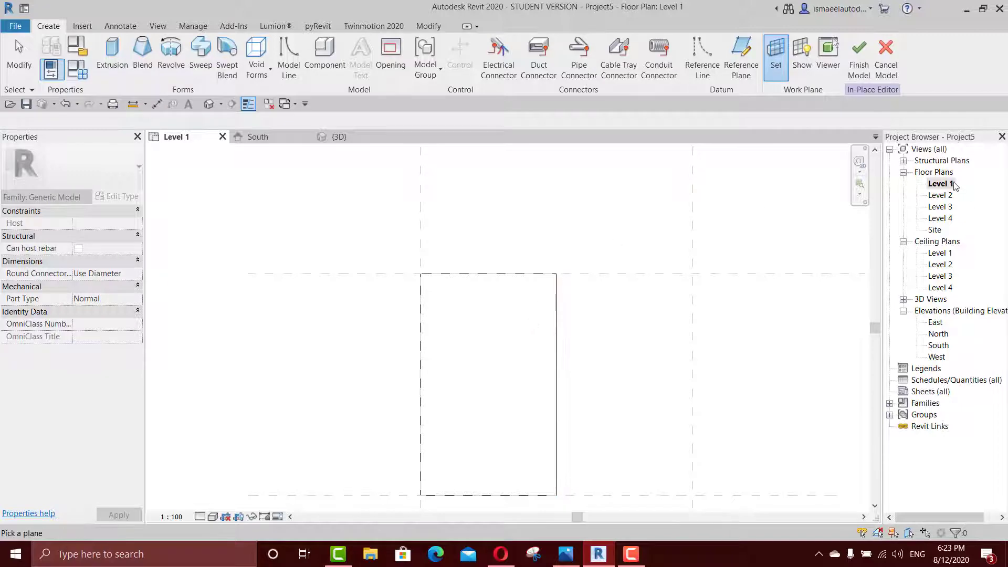
{"action": "double_click", "coordinate": [940, 195]}
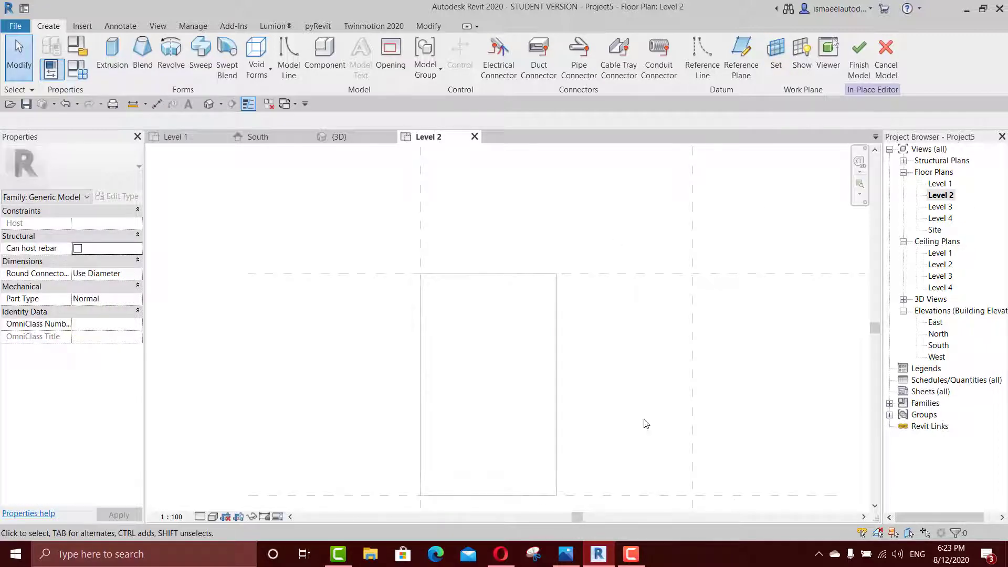
Start an extrusion with a rectangle from the block's upper-left corner, 400 cm wide, and set its other side to 200 cm
{"action": "left_click", "coordinate": [112, 52]}
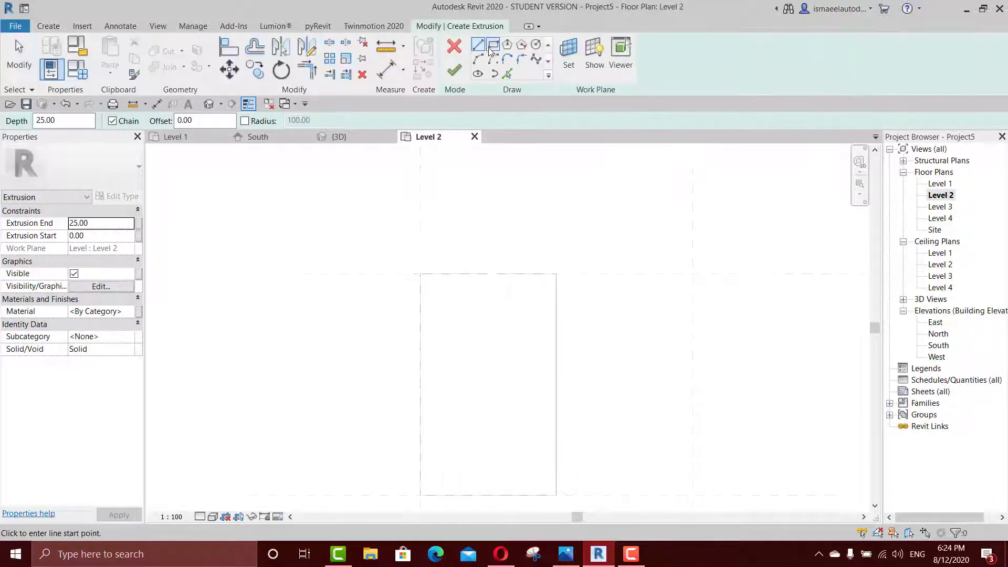
{"action": "left_click", "coordinate": [493, 45]}
{"action": "left_click", "coordinate": [420, 274]}
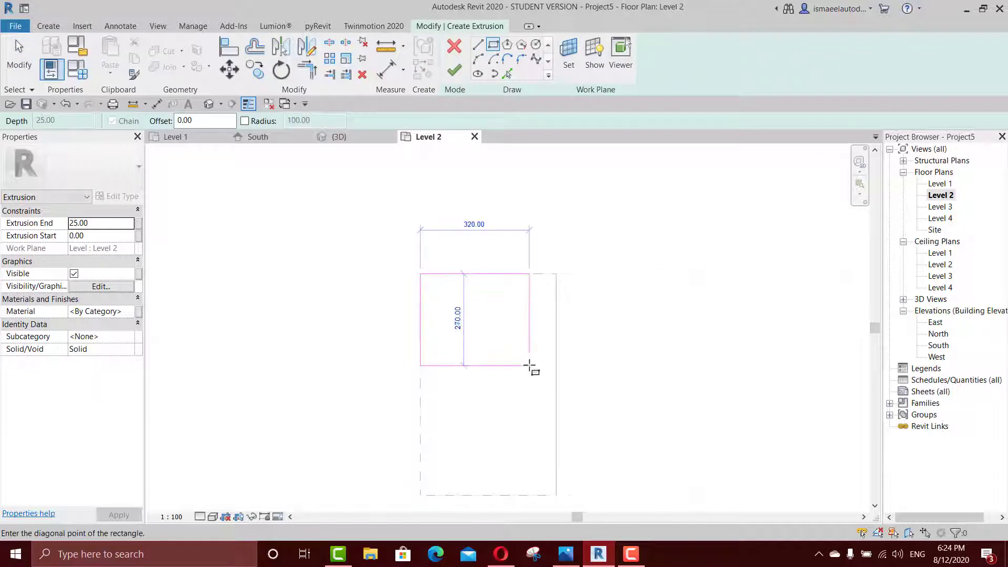
{"action": "left_click", "coordinate": [556, 362]}
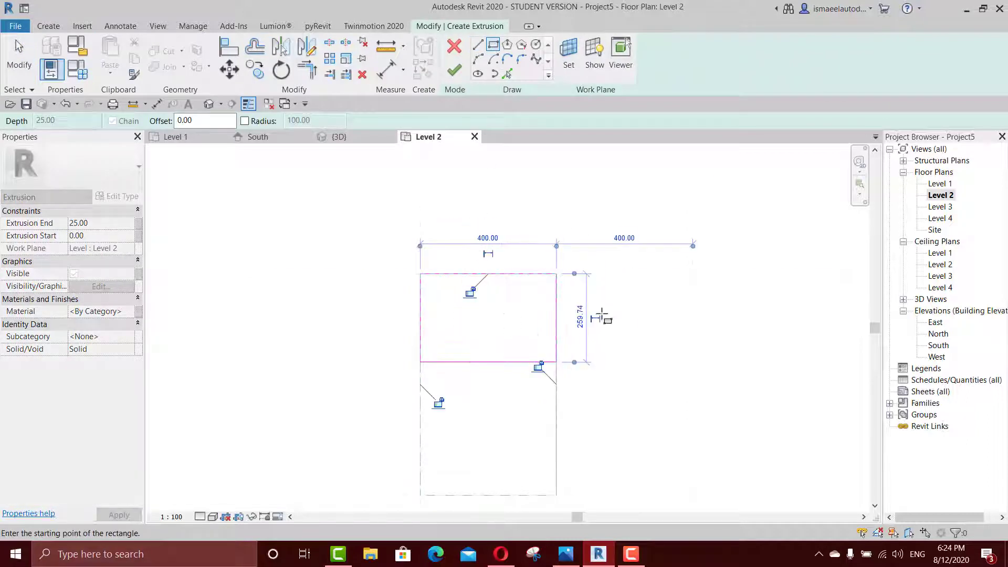
{"action": "left_click", "coordinate": [580, 316]}
{"action": "type", "text": "200"}
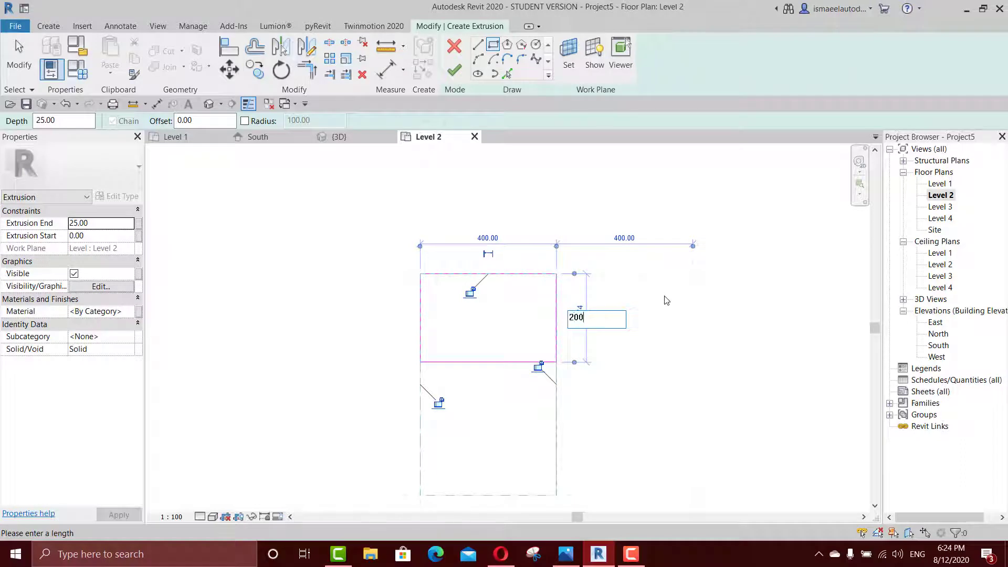
{"action": "key", "text": "Return"}
{"action": "key", "text": "Escape"}
Move the sketched rectangle up so its upper edge aligns with the upper edge of the block below
{"action": "left_click", "coordinate": [539, 291]}
{"action": "key", "text": "m"}
{"action": "key", "text": "v"}
{"action": "scroll", "coordinate": [399, 297], "scroll_direction": "up", "scroll_amount": 2}
{"action": "left_click", "coordinate": [438, 293]}
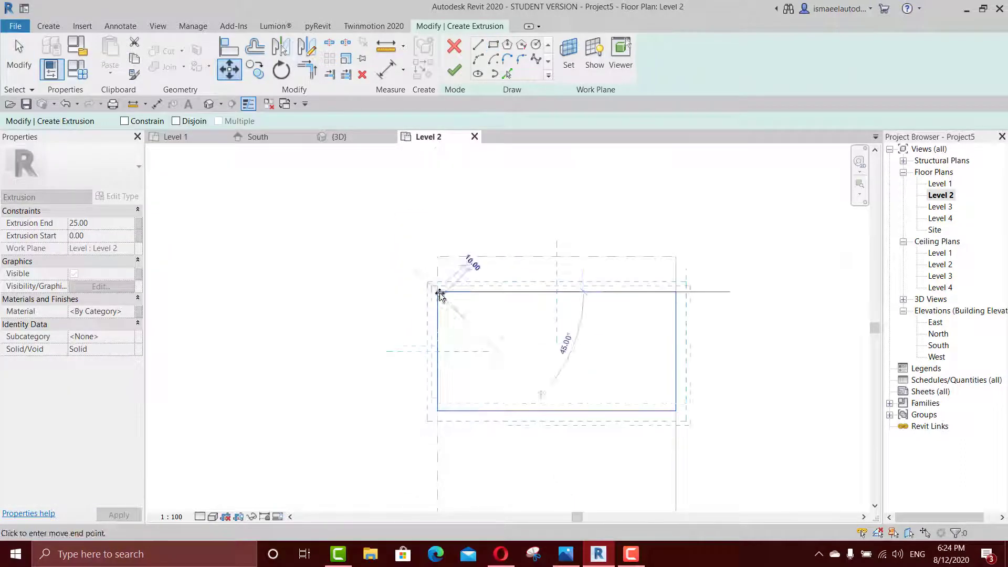
{"action": "left_click", "coordinate": [439, 257]}
{"action": "scroll", "coordinate": [444, 201], "scroll_direction": "down", "scroll_amount": 2}
{"action": "left_click", "coordinate": [249, 217]}
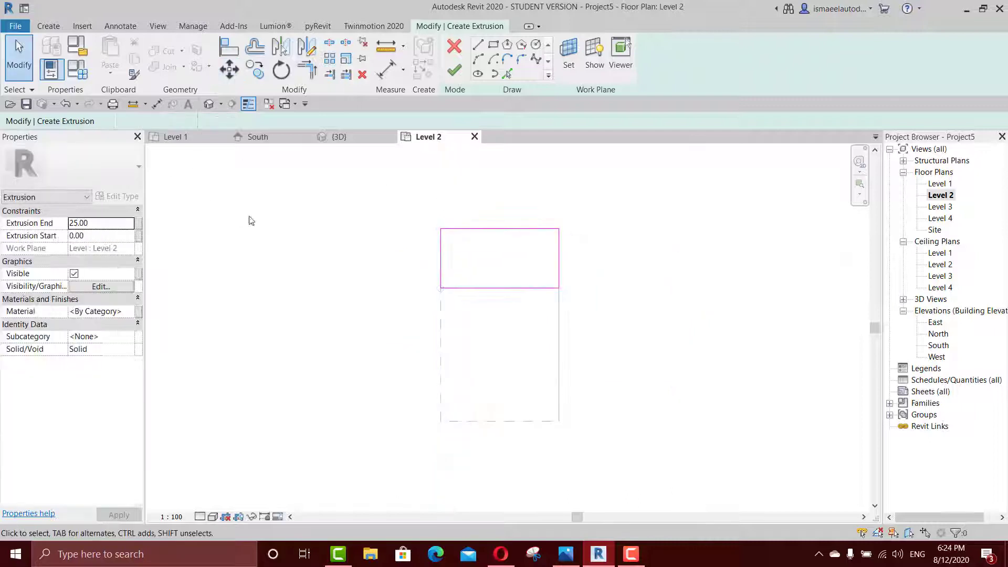
Finish the extrusion sketch and stretch the extrusion's top up to Level 4 in the South elevation
{"action": "left_click", "coordinate": [455, 70]}
{"action": "left_click", "coordinate": [258, 136]}
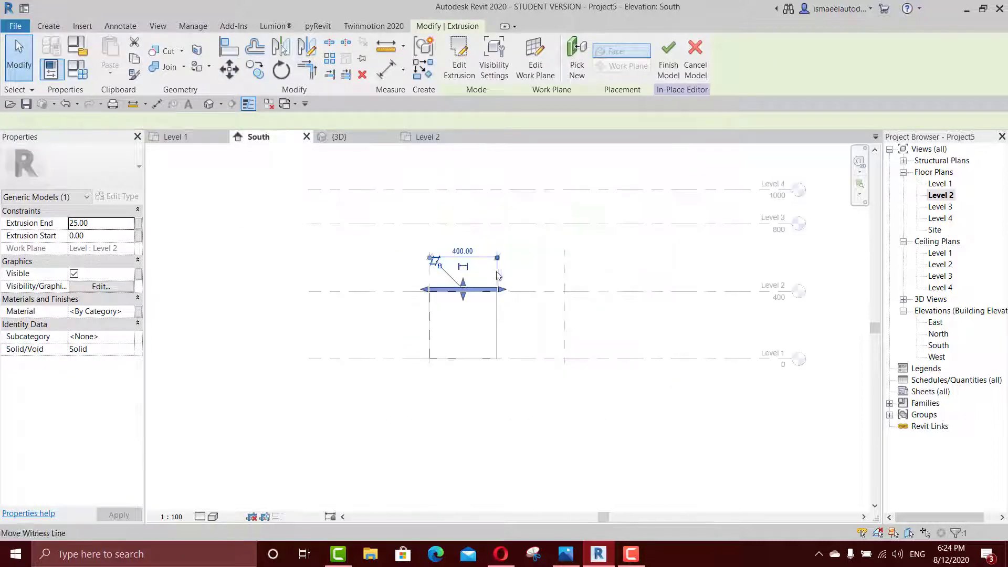
{"action": "left_click_drag", "start_coordinate": [464, 282], "coordinate": [462, 190]}
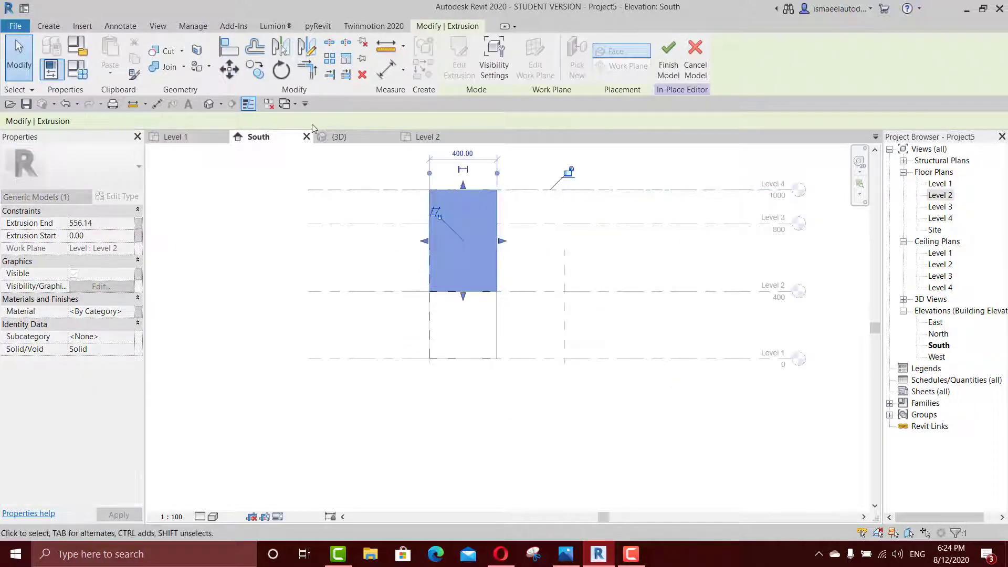
Display the model in the 3D view with the Shaded visual style, orbited to show the tower and lower block
{"action": "left_click", "coordinate": [355, 136]}
{"action": "left_click", "coordinate": [407, 398]}
{"action": "mouse_move", "coordinate": [407, 398]}
{"action": "middle_mouse_down", "text": "shift"}
{"action": "mouse_move", "coordinate": [652, 375]}
{"action": "mouse_move", "coordinate": [585, 252]}
{"action": "mouse_move", "coordinate": [552, 338]}
{"action": "mouse_move", "coordinate": [525, 346]}
{"action": "mouse_move", "coordinate": [520, 367]}
{"action": "middle_mouse_up", "text": "shift"}
{"action": "key", "text": "s"}
{"action": "key", "text": "d"}
{"action": "scroll", "coordinate": [512, 370], "scroll_direction": "up", "scroll_amount": 4}
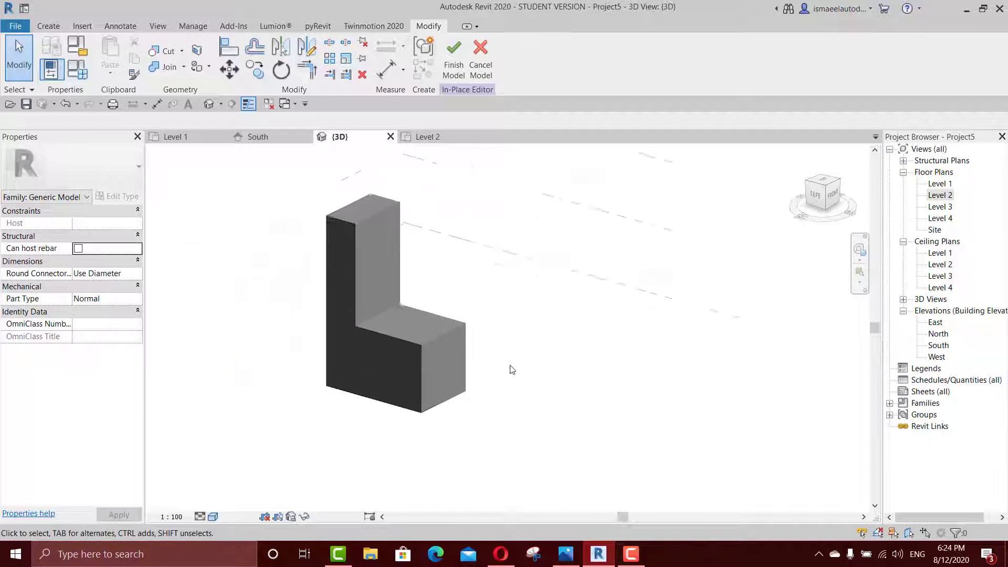
Assign the Clad - White material to the lower block, searching the project materials for "white"
{"action": "left_click", "coordinate": [408, 354]}
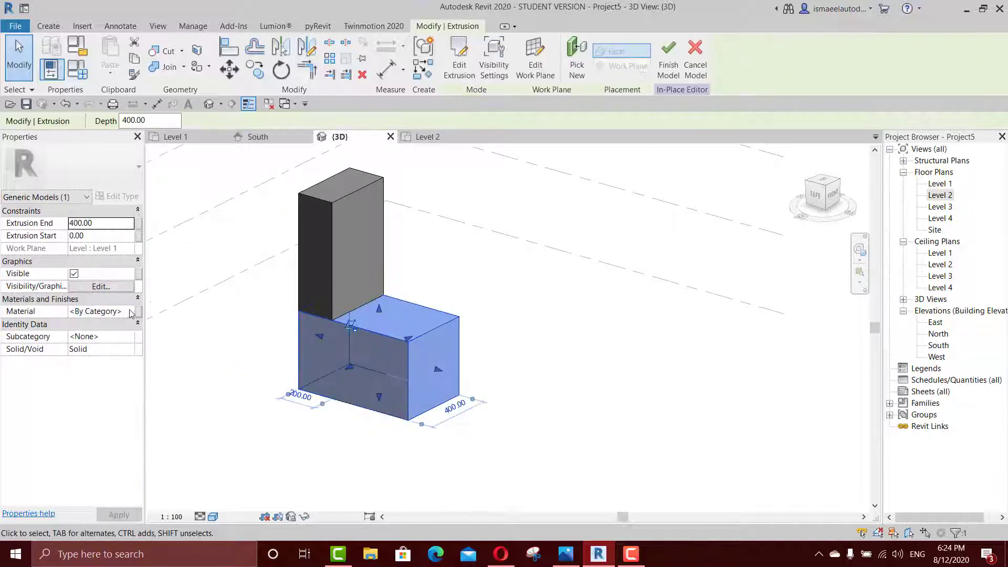
{"action": "left_click", "coordinate": [133, 311]}
{"action": "left_click", "coordinate": [130, 311]}
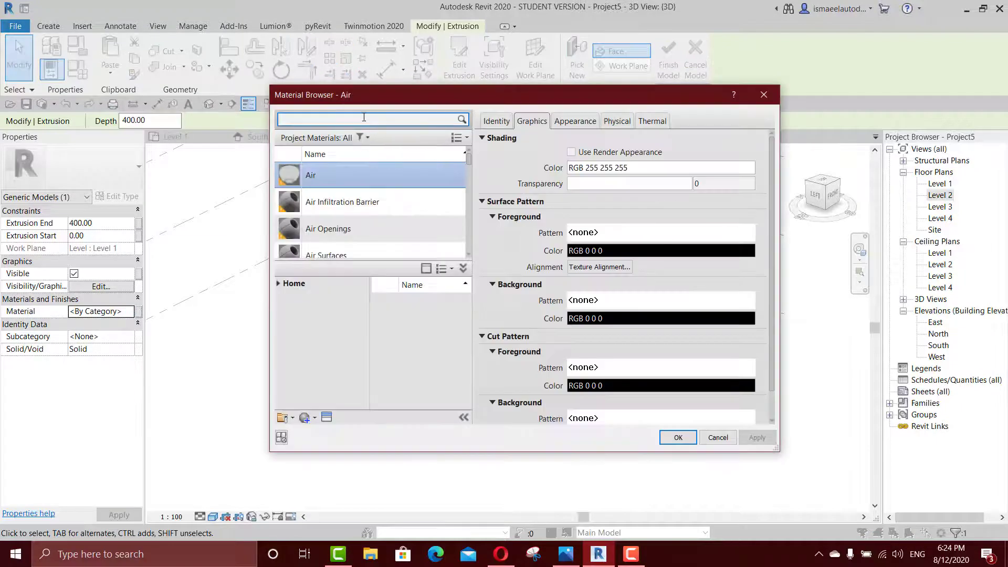
{"action": "left_click", "coordinate": [364, 118]}
{"action": "type", "text": "white"}
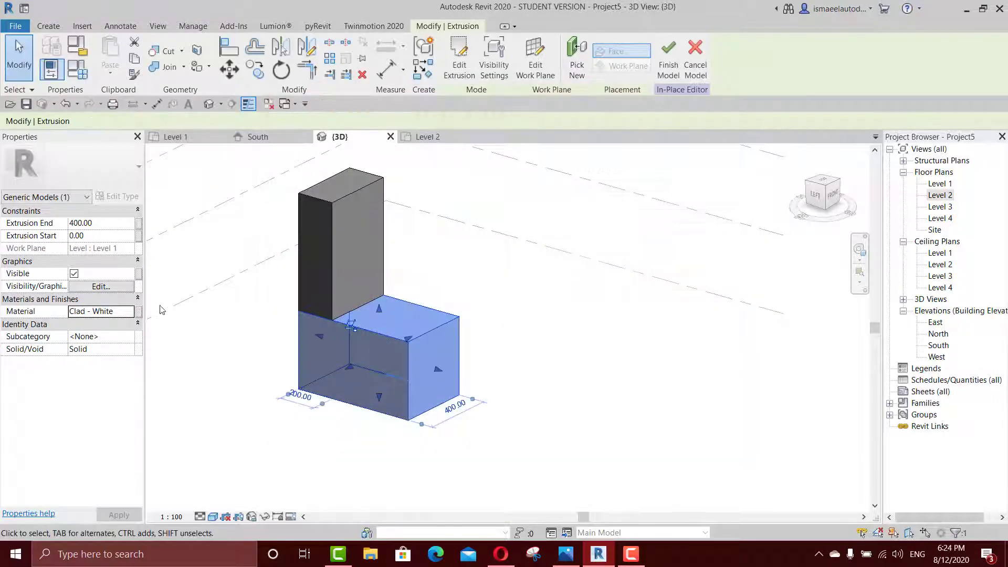
{"action": "left_click", "coordinate": [132, 314]}
{"action": "left_click", "coordinate": [129, 311]}
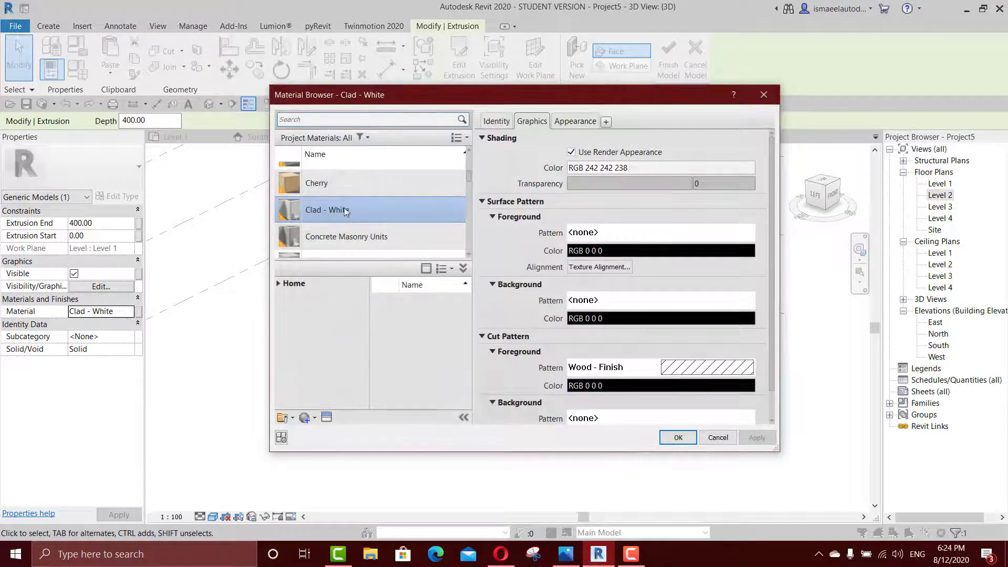
{"action": "key", "text": "Escape"}
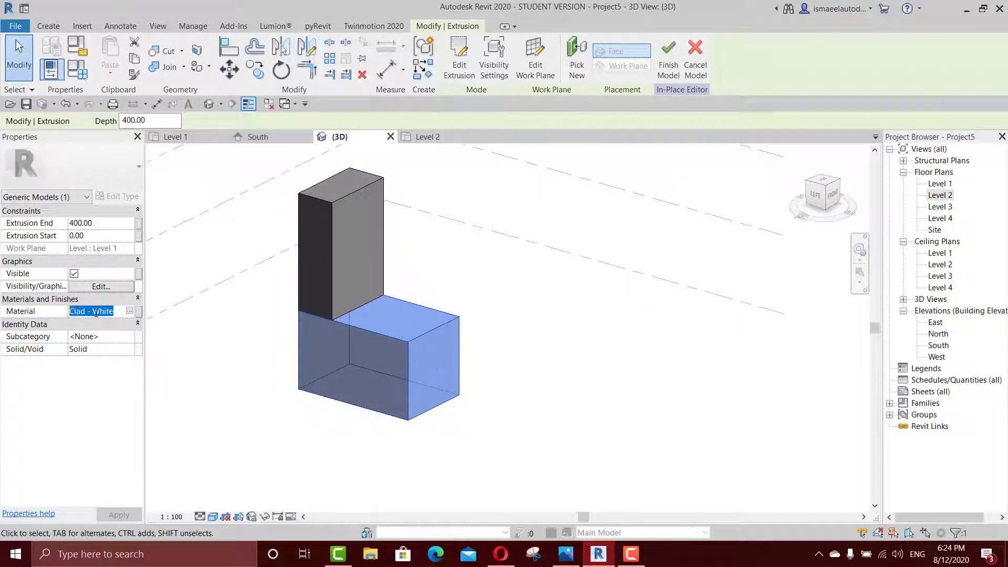
Assign the Clad - White material to the upper tower block
{"action": "left_click", "coordinate": [338, 260]}
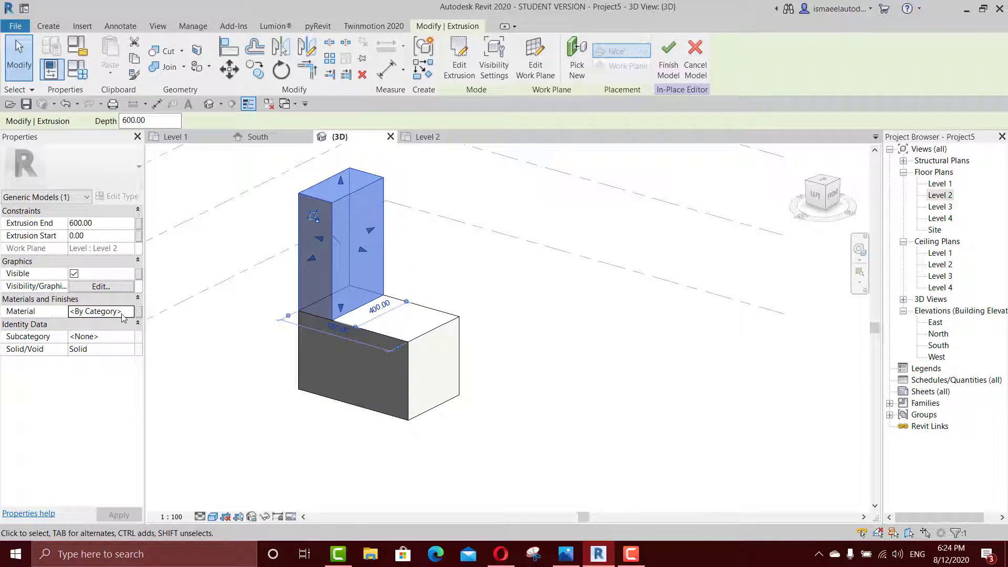
{"action": "left_click", "coordinate": [123, 312]}
{"action": "type", "text": "Clad - White"}
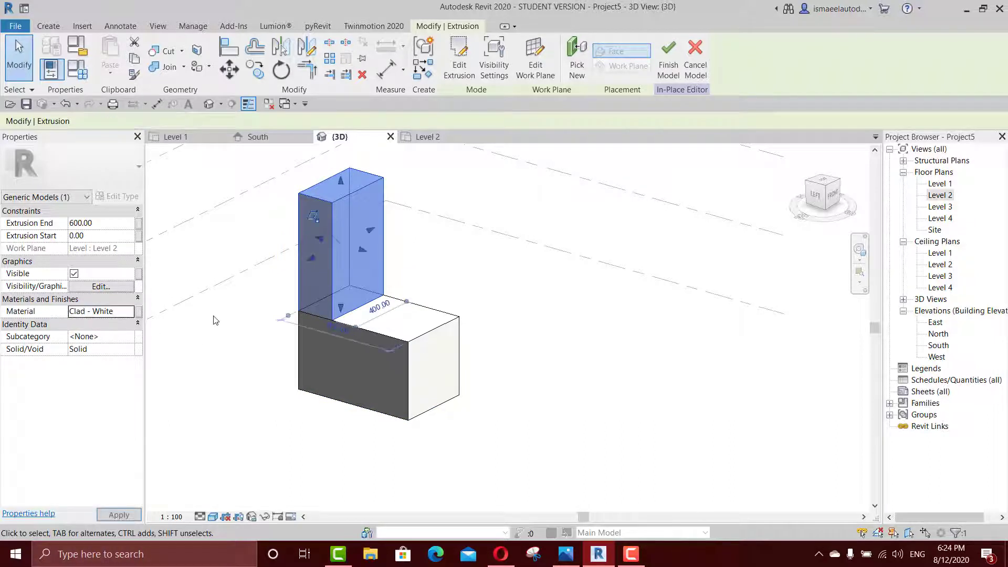
{"action": "left_click", "coordinate": [511, 279]}
{"action": "middle_click_drag", "start_coordinate": [467, 331], "coordinate": [516, 463], "text": "shift"}
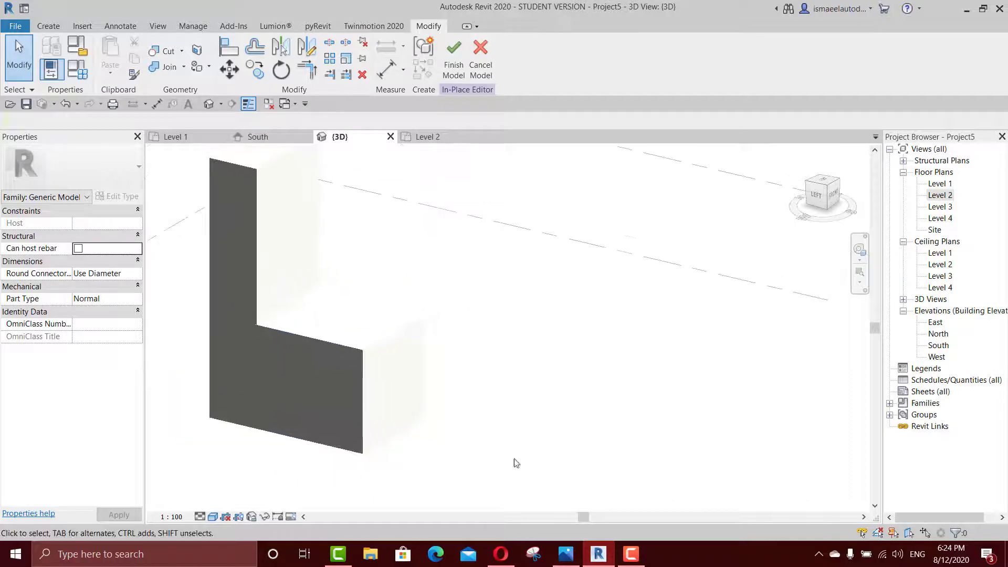
Examine the reference picture for the next volume, check the South elevation and open the Level 1 floor plan
{"action": "left_click", "coordinate": [595, 554]}
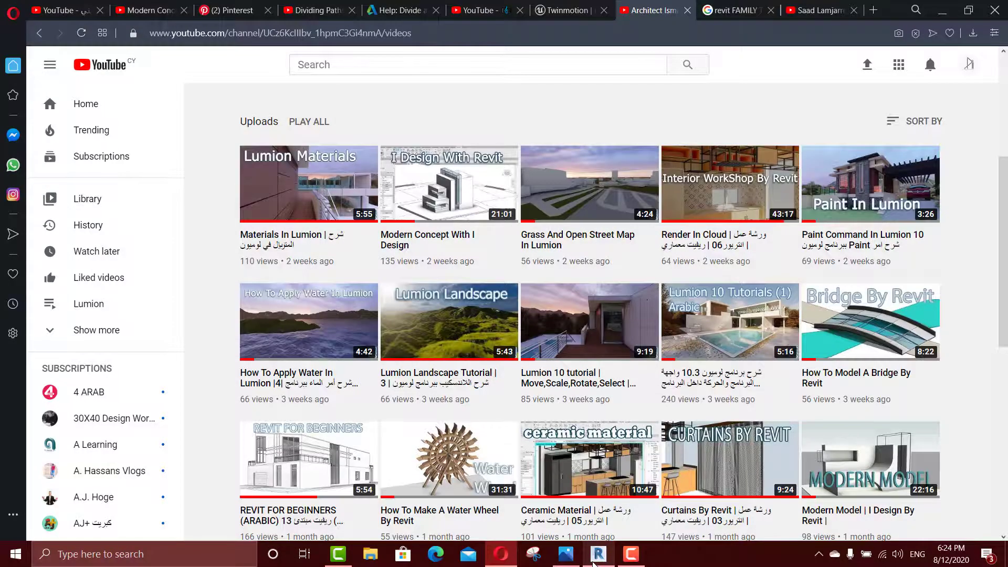
{"action": "left_click", "coordinate": [596, 558]}
{"action": "left_click", "coordinate": [566, 554]}
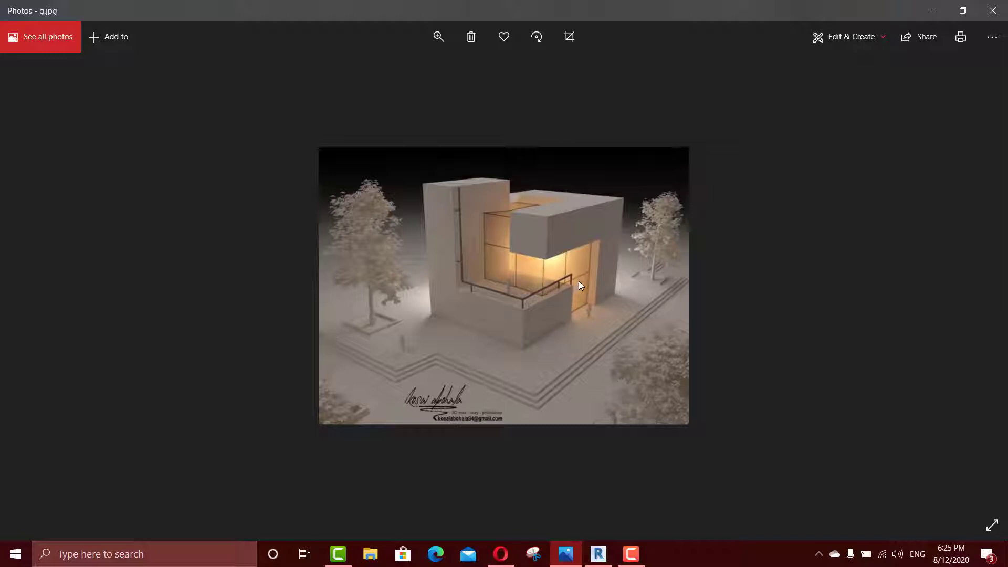
{"action": "left_click", "coordinate": [597, 554]}
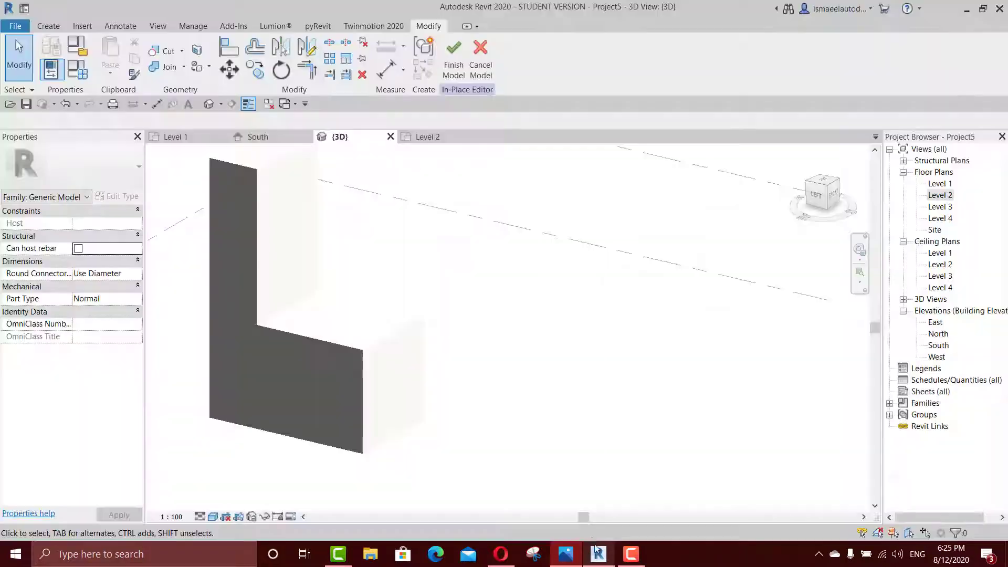
{"action": "left_click", "coordinate": [278, 138]}
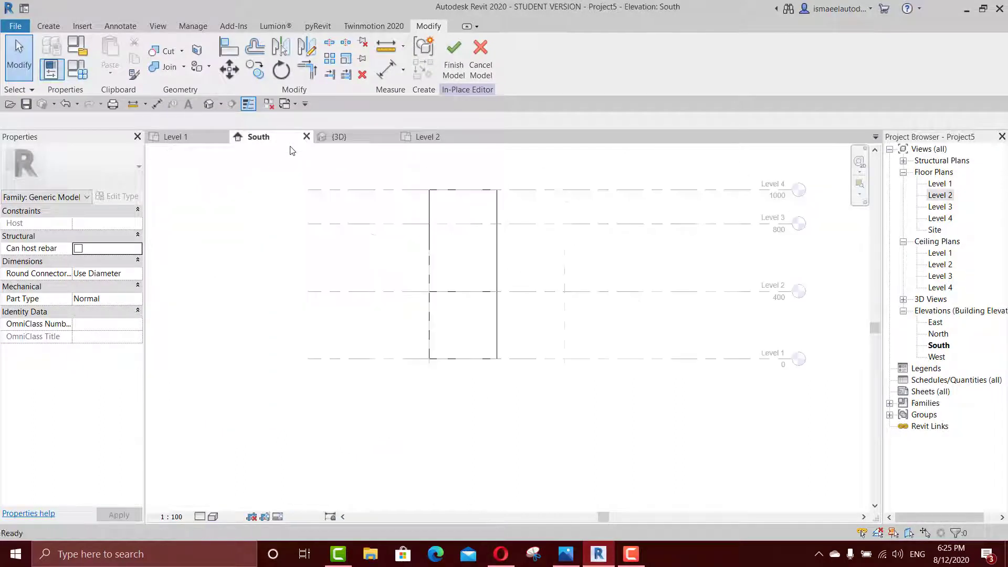
{"action": "left_click", "coordinate": [175, 137]}
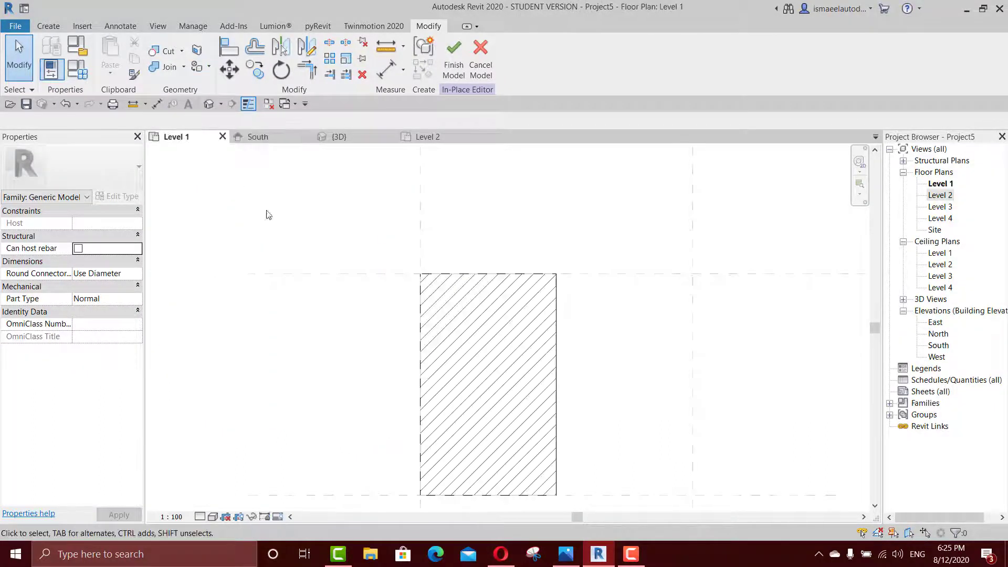
Finish the in-place generic model of the blocks and return to the project in the Level 1 plan
{"action": "scroll", "coordinate": [355, 214], "scroll_direction": "down", "scroll_amount": 4}
{"action": "middle_click_drag", "start_coordinate": [379, 280], "coordinate": [396, 296]}
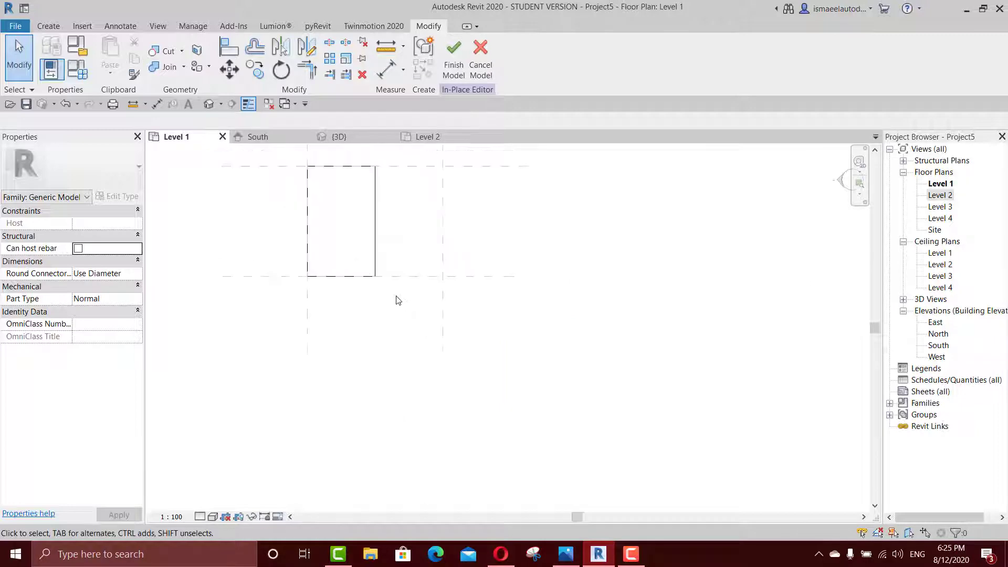
{"action": "left_click", "coordinate": [455, 64]}
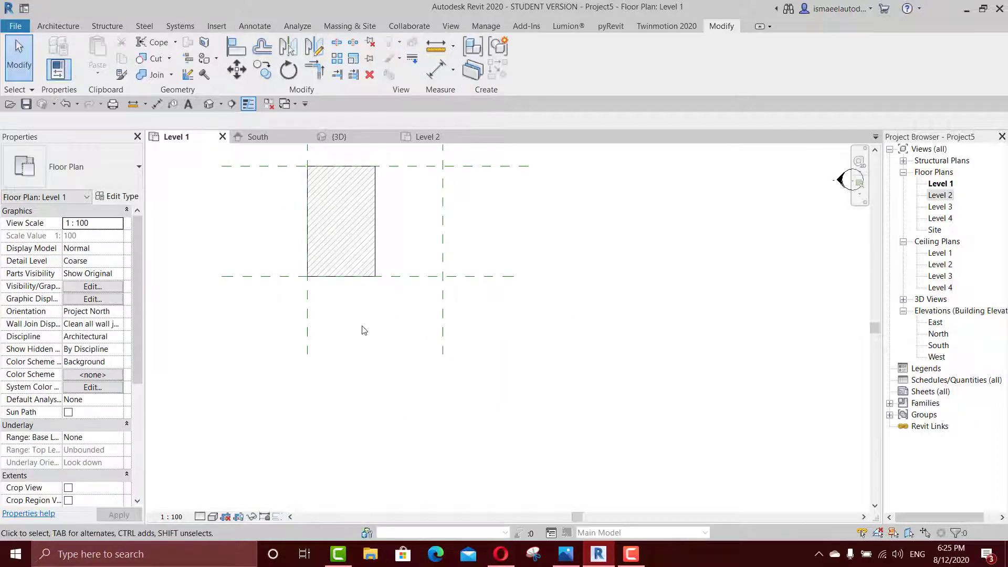
Start a Generic - 200mm wall with its top constraint up to Level 3 and its location line at Finish Face: Exterior
{"action": "key", "text": "w"}
{"action": "key", "text": "a"}
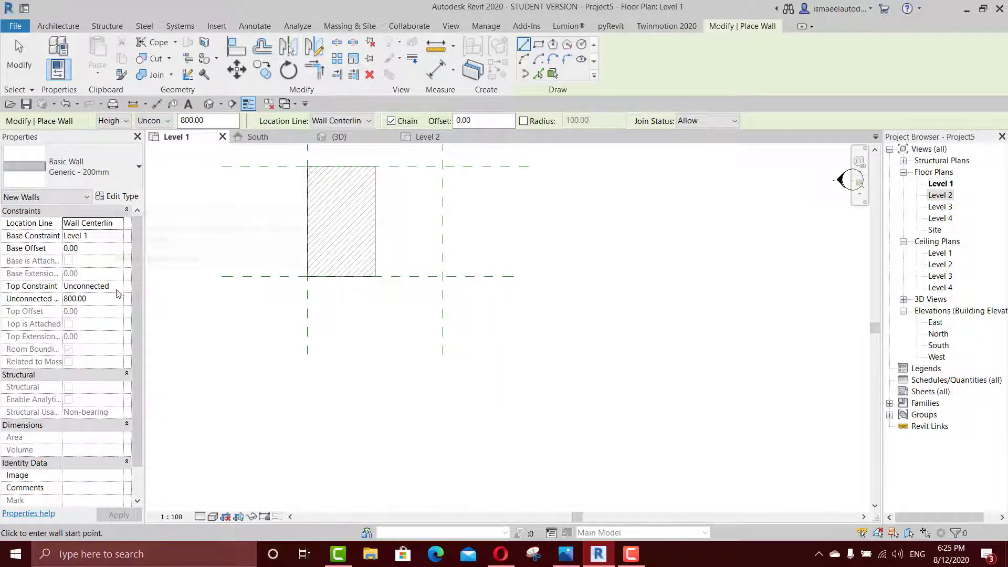
{"action": "left_click", "coordinate": [117, 286]}
{"action": "left_click", "coordinate": [117, 331]}
{"action": "scroll", "coordinate": [356, 288], "scroll_direction": "up", "scroll_amount": 3}
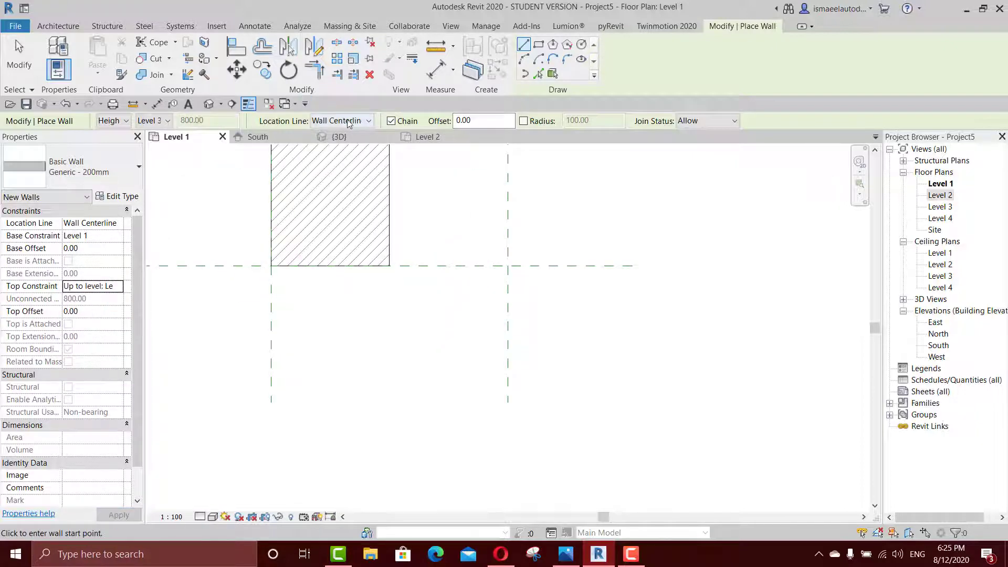
{"action": "left_click", "coordinate": [566, 554]}
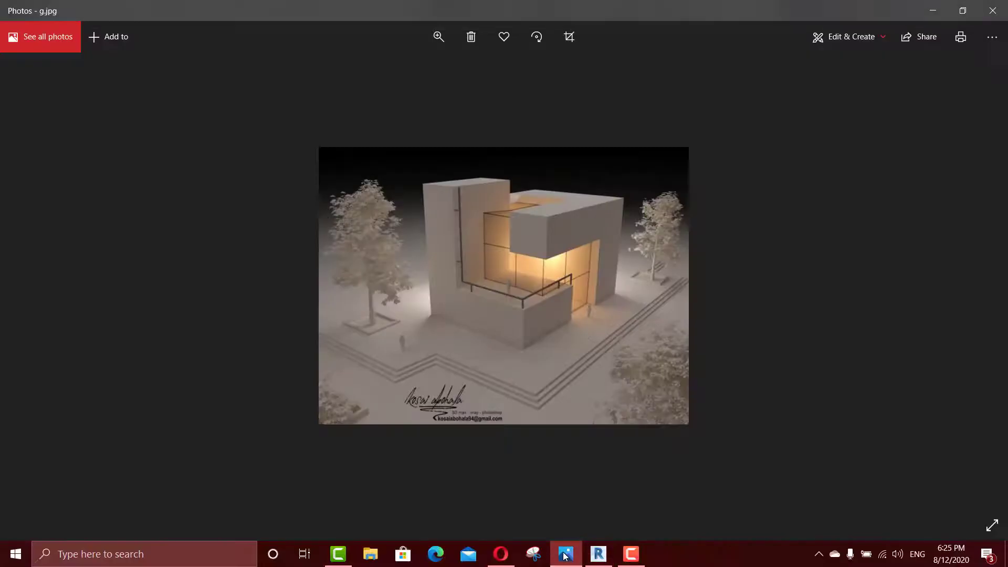
{"action": "left_click", "coordinate": [565, 554]}
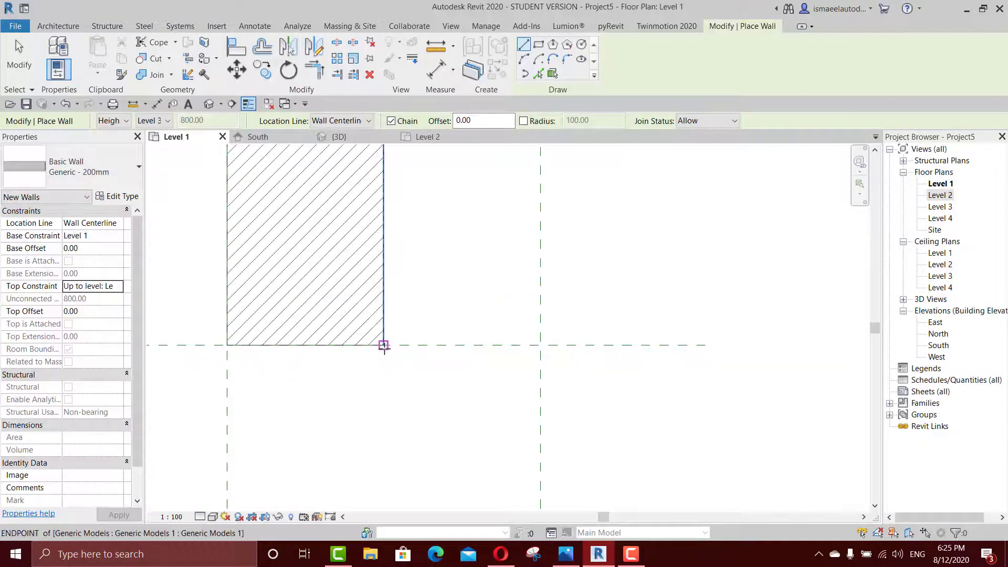
{"action": "left_click", "coordinate": [347, 121]}
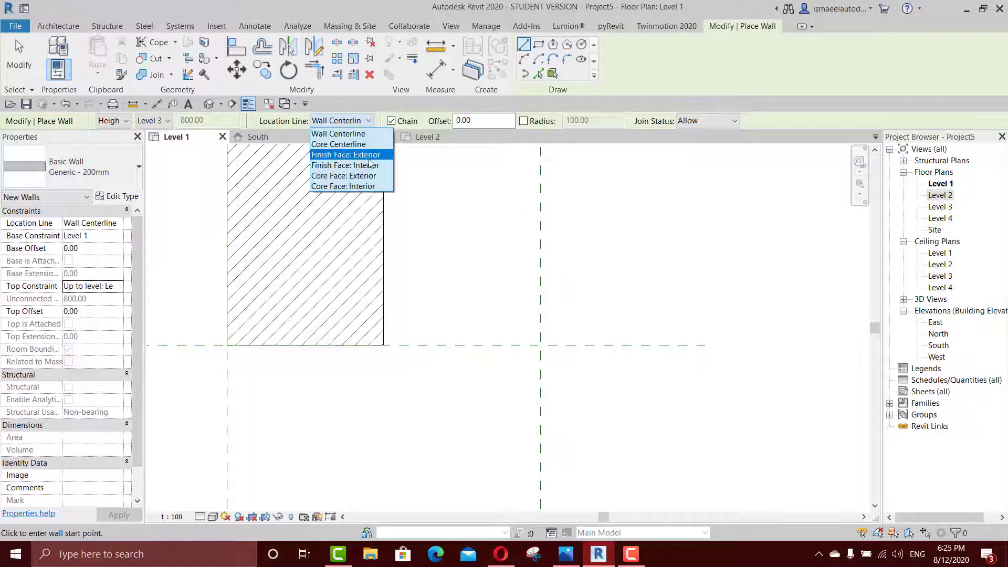
{"action": "left_click", "coordinate": [370, 155]}
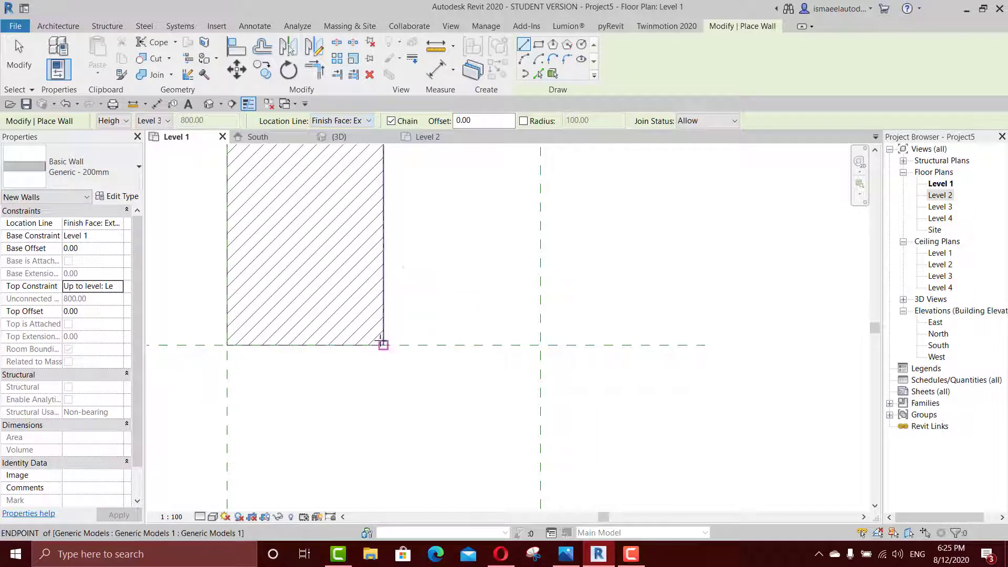
Draw a 400-long wall from the block's front corner along the reference plane to the next reference plane intersection, flipped to the inside
{"action": "left_click", "coordinate": [383, 345]}
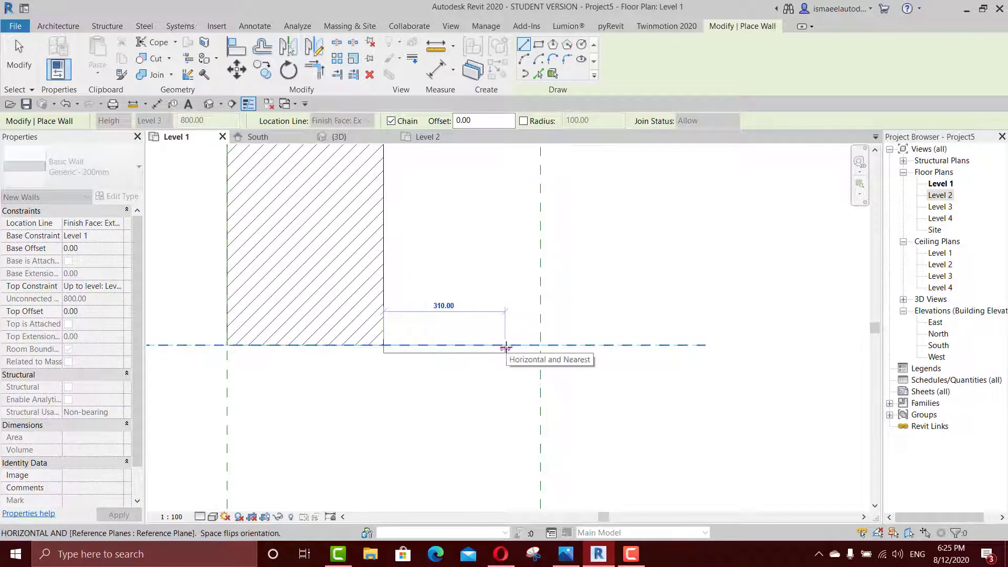
{"action": "key", "text": "space"}
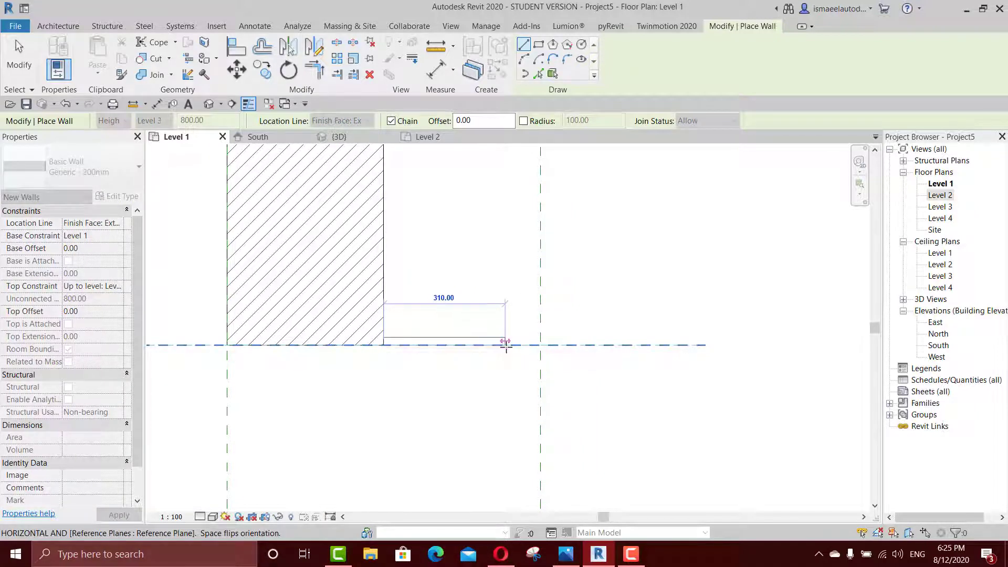
{"action": "left_click", "coordinate": [541, 345]}
{"action": "left_click", "coordinate": [566, 553]}
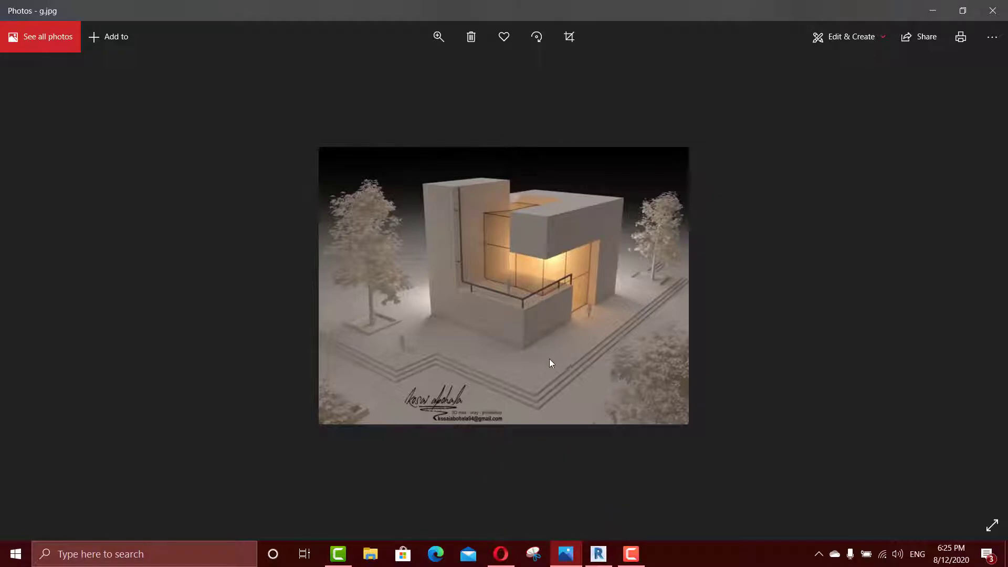
{"action": "left_click", "coordinate": [599, 554]}
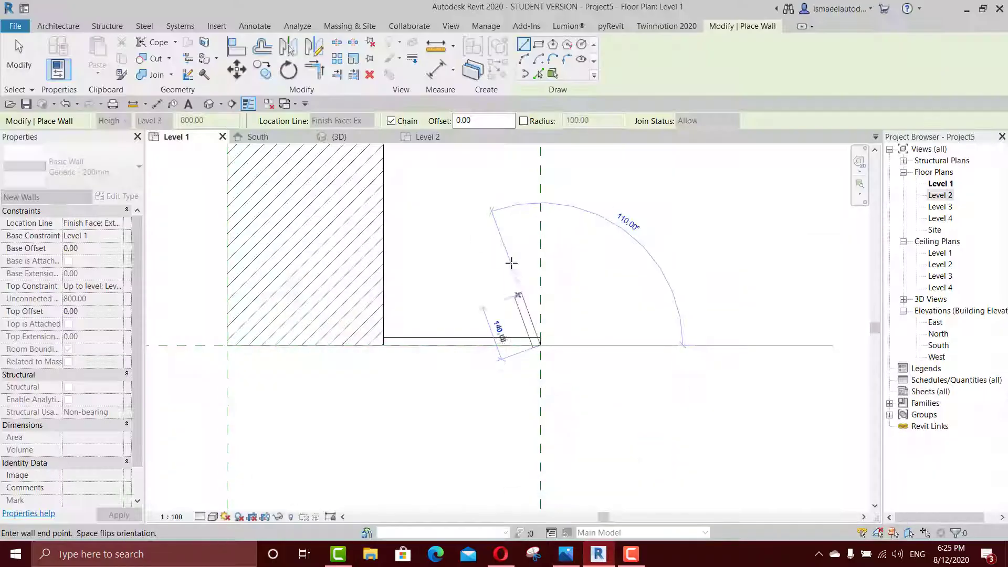
{"action": "middle_click_drag", "start_coordinate": [511, 334], "coordinate": [528, 319]}
{"action": "key", "text": "Escape"}
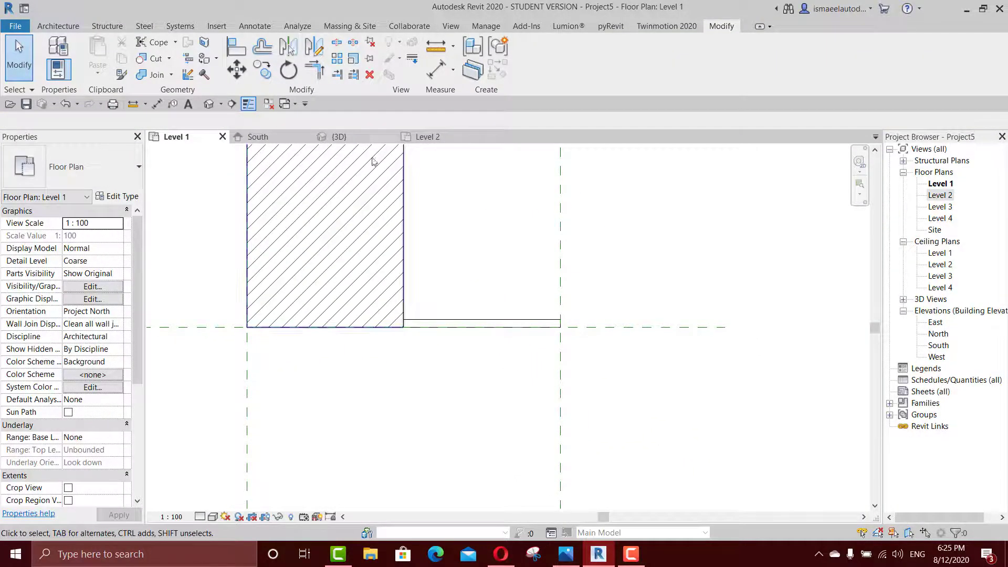
In the South elevation, edit the new wall's profile and add lines offset 200 inward from its outer side and top edge
{"action": "left_click", "coordinate": [278, 136]}
{"action": "left_click", "coordinate": [509, 273]}
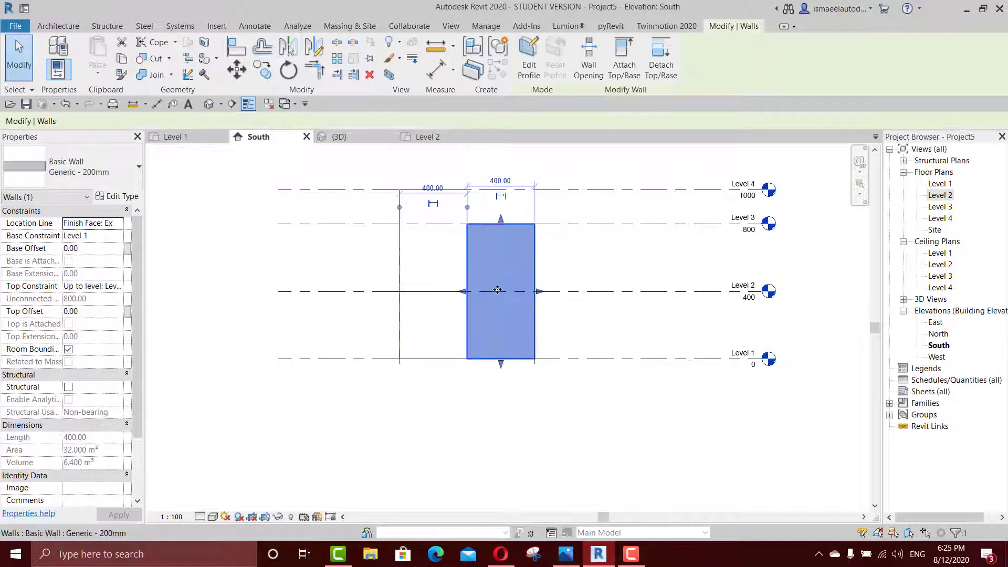
{"action": "left_click", "coordinate": [565, 554]}
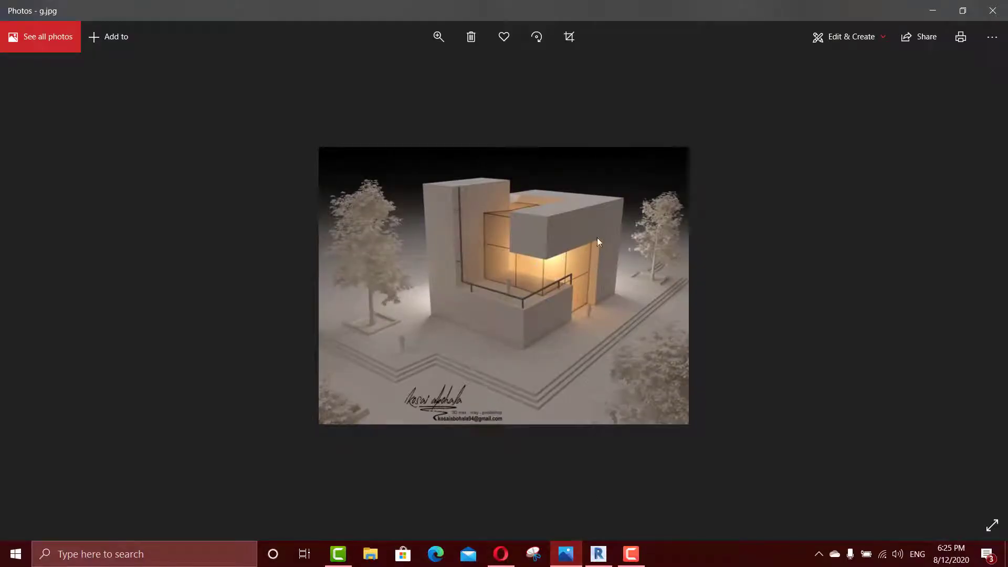
{"action": "left_click", "coordinate": [560, 555]}
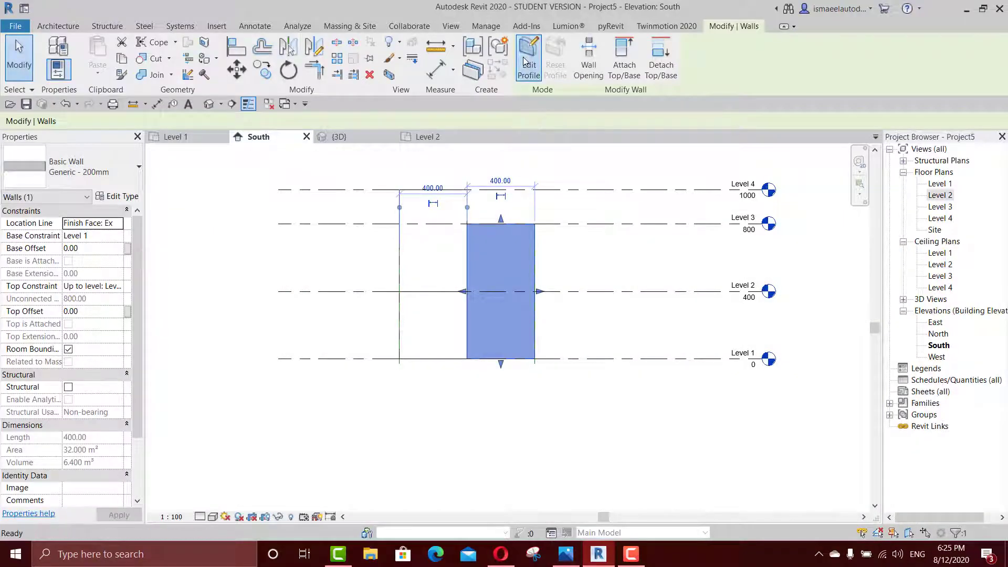
{"action": "left_click", "coordinate": [528, 55]}
{"action": "scroll", "coordinate": [509, 246], "scroll_direction": "up", "scroll_amount": 3}
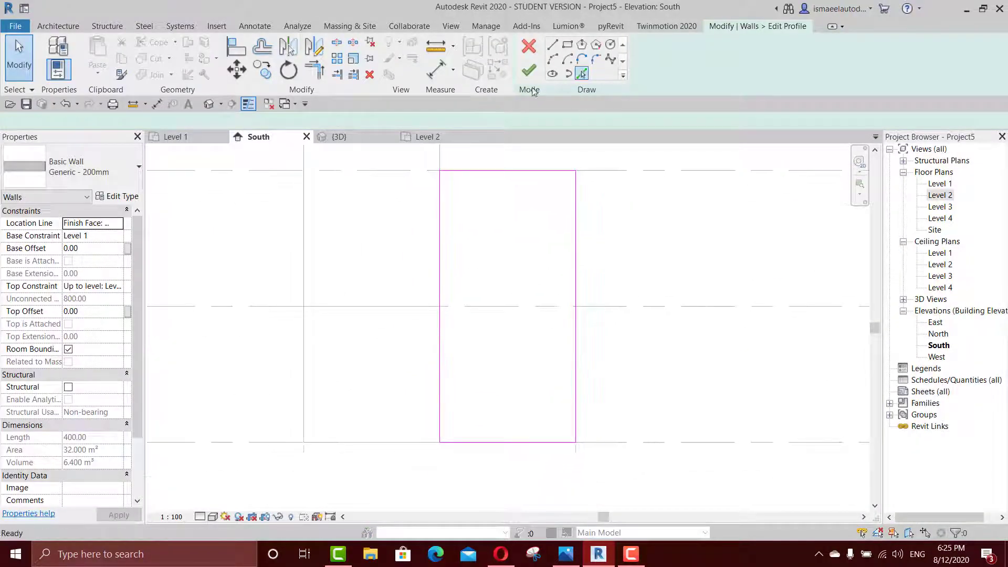
{"action": "left_click", "coordinate": [582, 73]}
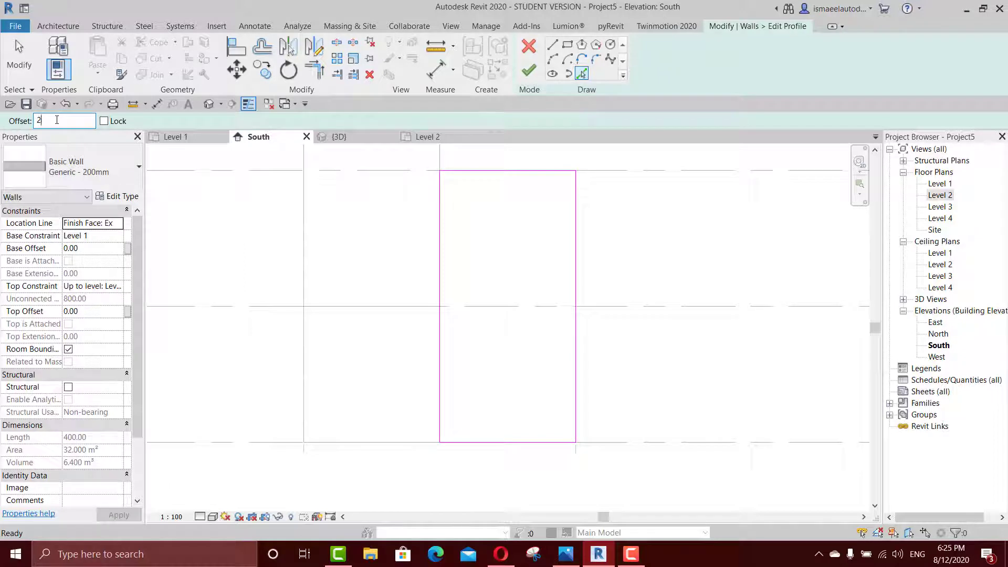
{"action": "left_click", "coordinate": [576, 243]}
{"action": "left_click", "coordinate": [536, 172]}
{"action": "key", "text": "Escape"}
{"action": "key", "text": "Escape"}
{"action": "middle_click_drag", "start_coordinate": [521, 244], "coordinate": [537, 240]}
Trim the wall's profile lines into an inverted L with a top band and one leg on the outer side
{"action": "key", "text": "t"}
{"action": "key", "text": "r"}
{"action": "left_click", "coordinate": [505, 234]}
{"action": "left_click", "coordinate": [523, 249]}
{"action": "left_click", "coordinate": [489, 234]}
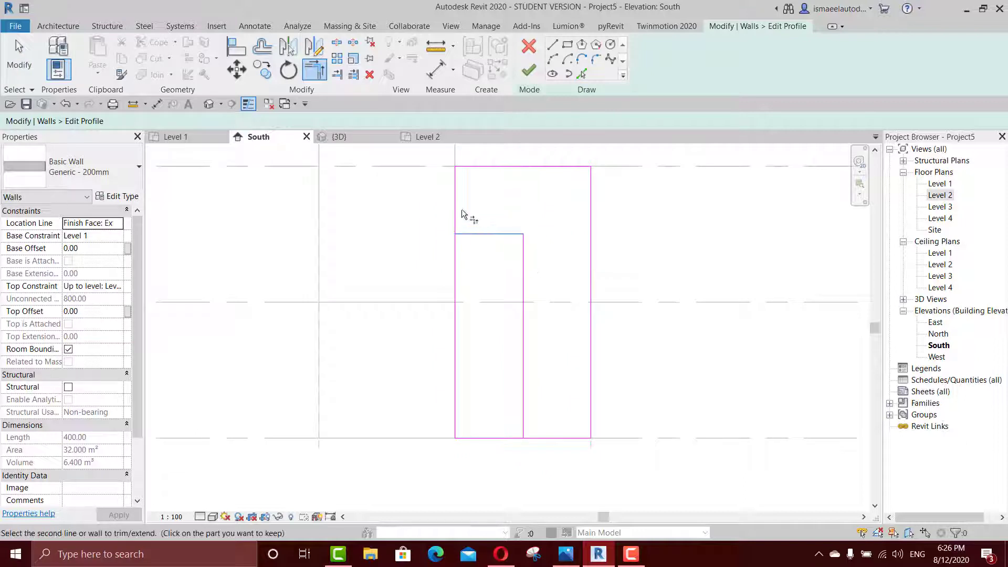
{"action": "left_click", "coordinate": [524, 418]}
{"action": "left_click", "coordinate": [558, 436]}
{"action": "scroll", "coordinate": [558, 433], "scroll_direction": "down", "scroll_amount": 3}
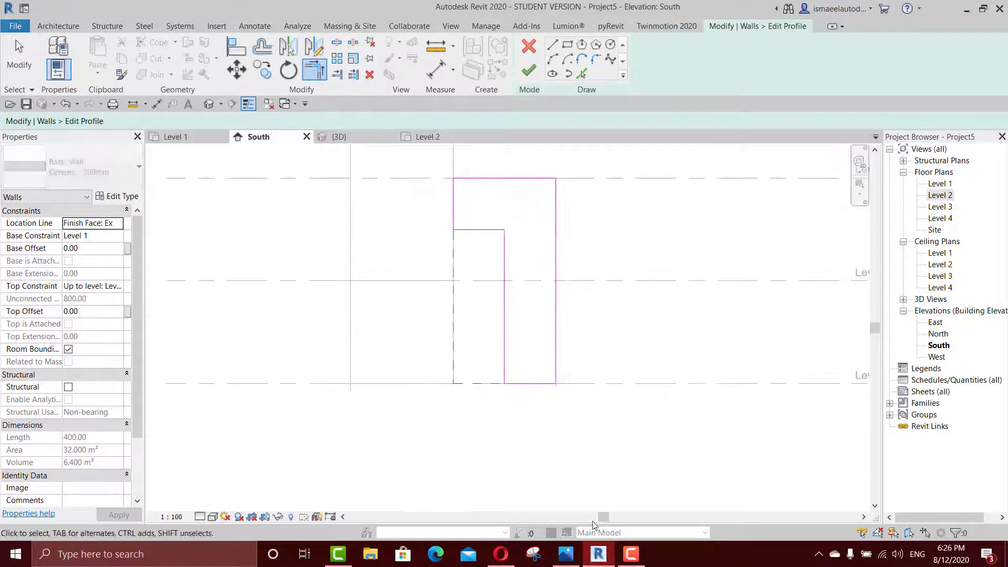
Compare with the reference picture and move the profile's leg lines 100 outward, removing the conflicting constraints
{"action": "left_click", "coordinate": [566, 554]}
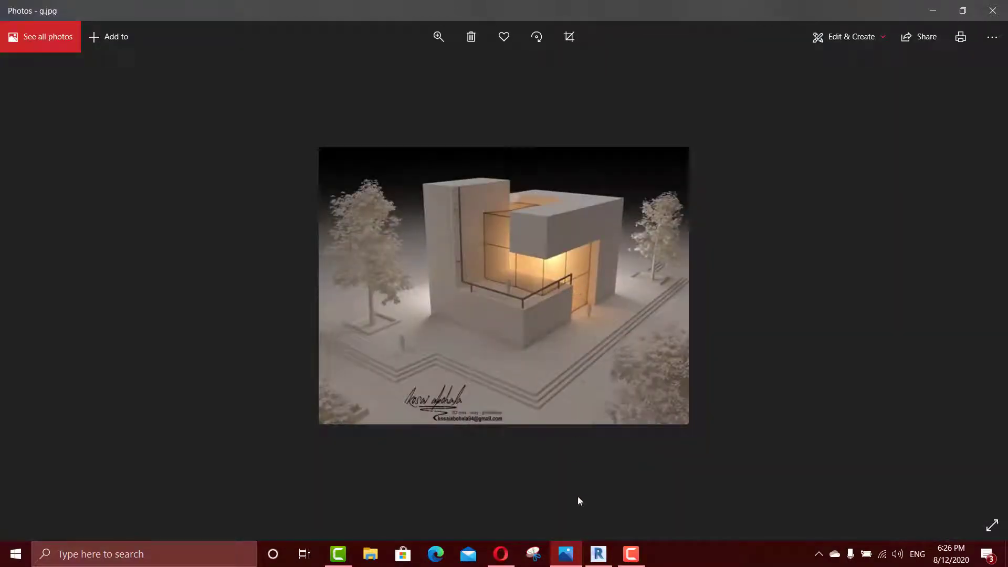
{"action": "left_click", "coordinate": [565, 557]}
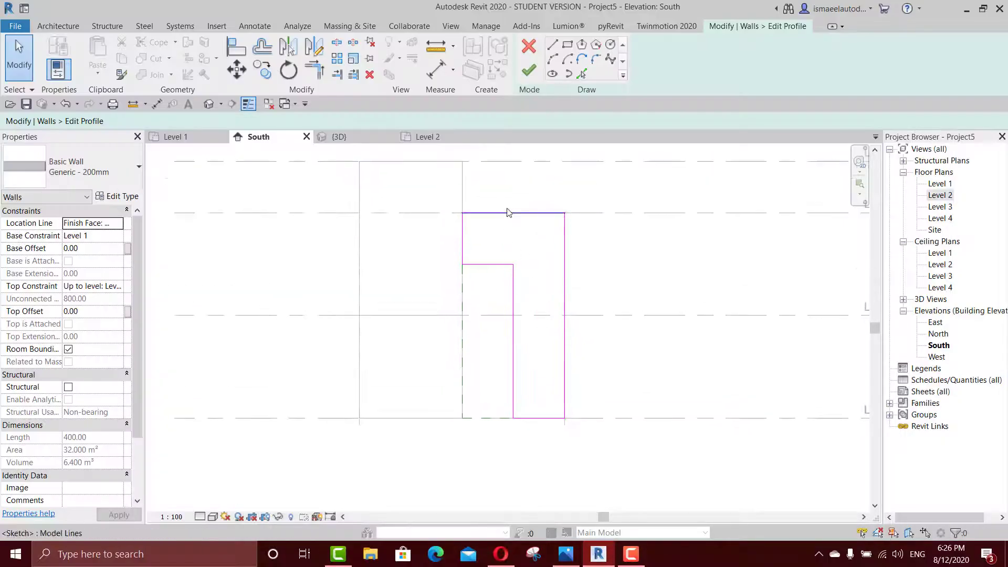
{"action": "mouse_move", "coordinate": [539, 284]}
{"action": "left_mouse_down"}
{"action": "mouse_move", "coordinate": [628, 459]}
{"action": "mouse_move", "coordinate": [571, 466]}
{"action": "left_mouse_up"}
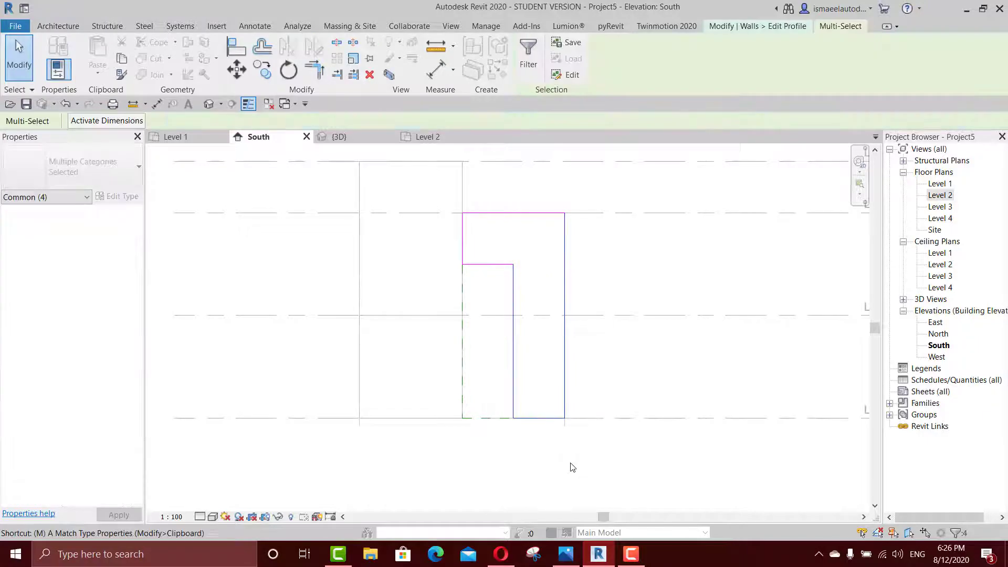
{"action": "key", "text": "v"}
{"action": "left_click", "coordinate": [565, 453]}
{"action": "type", "text": "100"}
{"action": "key", "text": "Return"}
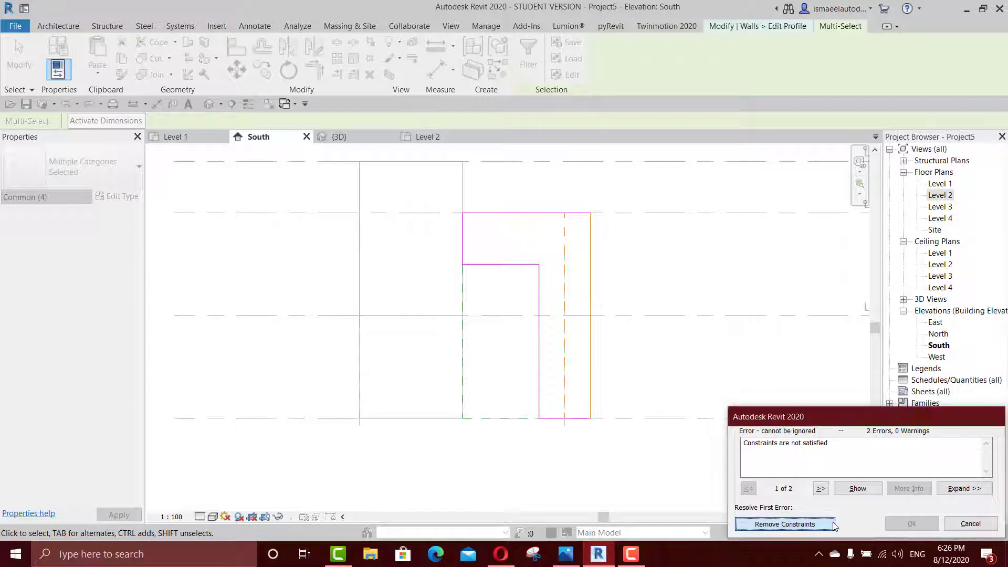
{"action": "left_click", "coordinate": [785, 524]}
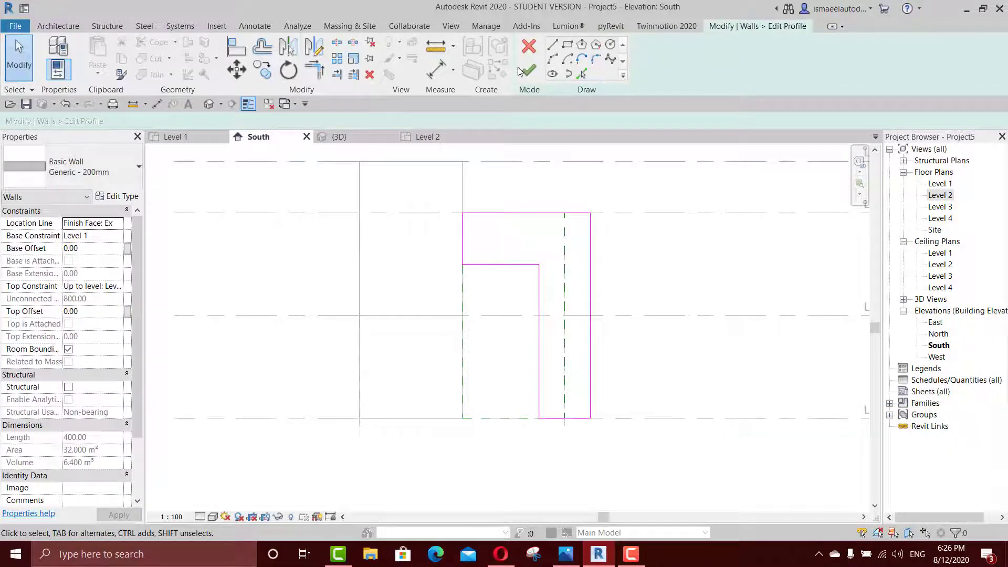
Finish the wall's profile and inspect the L-shaped wall beside the blocks in the 3D view
{"action": "left_click", "coordinate": [527, 70]}
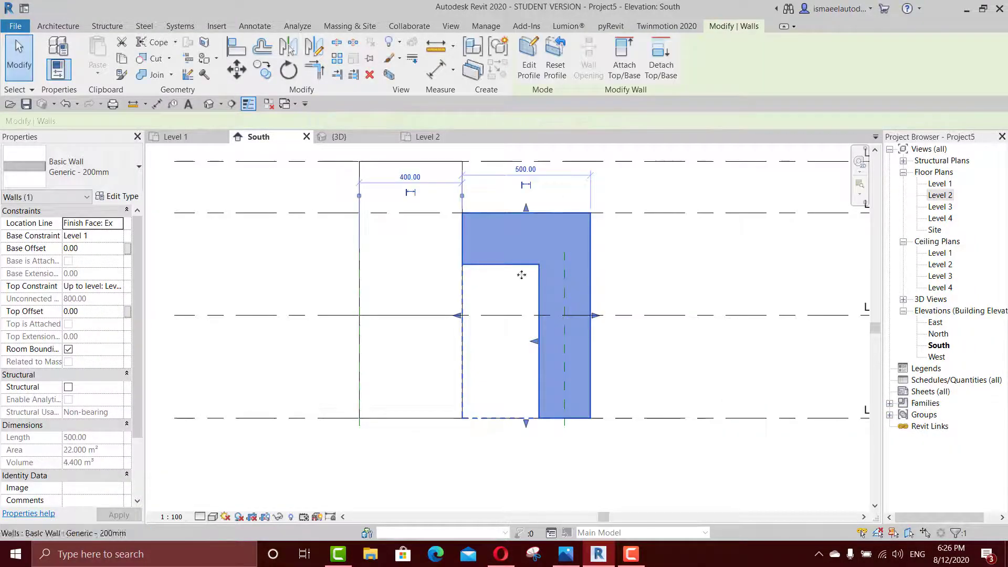
{"action": "left_click", "coordinate": [354, 134]}
{"action": "left_click", "coordinate": [571, 378]}
{"action": "middle_click_drag", "start_coordinate": [571, 379], "coordinate": [529, 394], "text": "shift"}
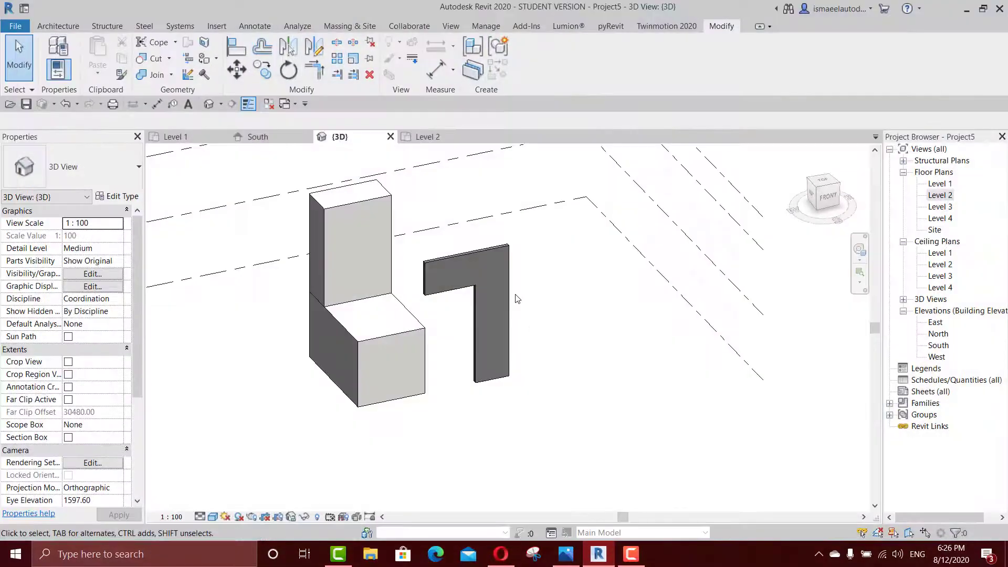
{"action": "middle_click_drag", "start_coordinate": [518, 299], "coordinate": [514, 355]}
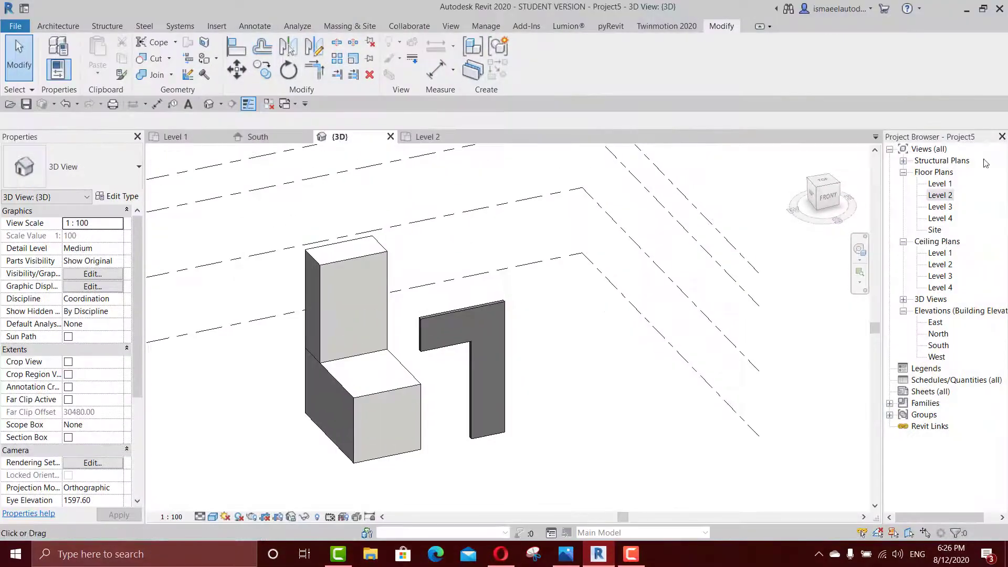
In the Level 1 plan, draw chained walls from the L-shaped wall's outer end to the back reference plane and across to the block's far back corner
{"action": "double_click", "coordinate": [941, 185]}
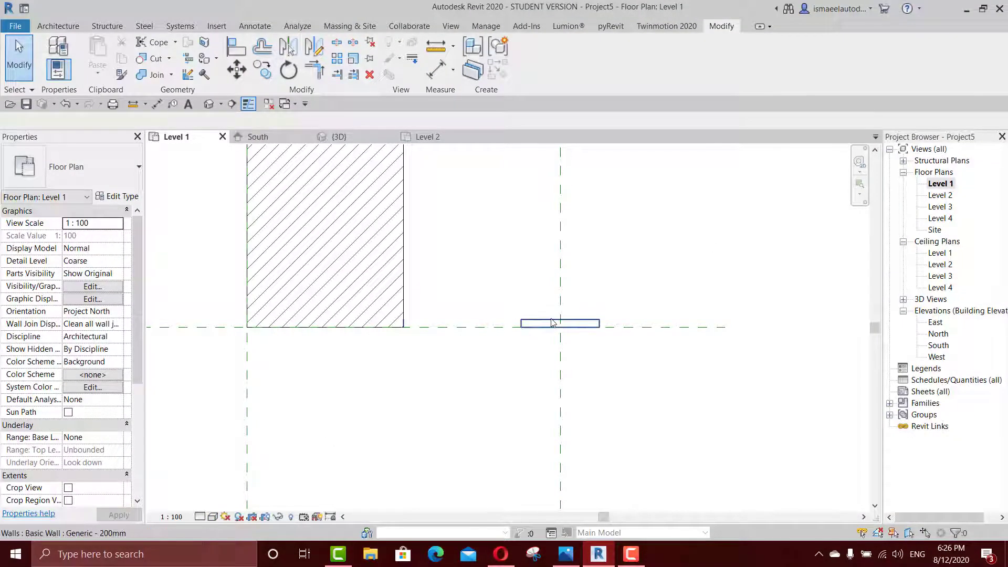
{"action": "left_click", "coordinate": [556, 318]}
{"action": "key", "text": "w"}
{"action": "key", "text": "a"}
{"action": "left_click", "coordinate": [600, 324]}
{"action": "middle_click_drag", "start_coordinate": [606, 245], "coordinate": [596, 398]}
{"action": "scroll", "coordinate": [596, 391], "scroll_direction": "down", "scroll_amount": 3}
{"action": "left_click", "coordinate": [592, 274]}
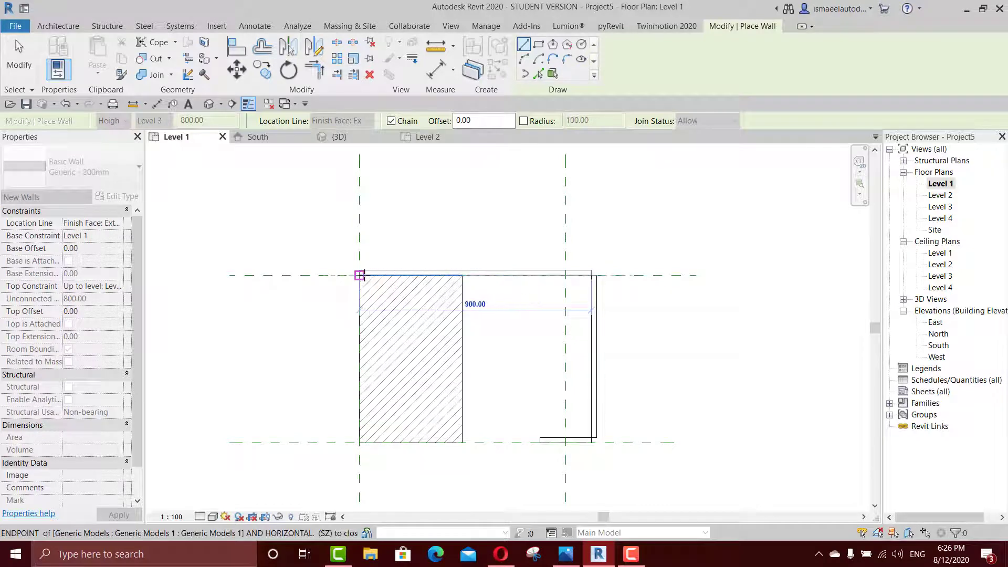
{"action": "left_click", "coordinate": [359, 275]}
{"action": "key", "text": "Escape"}
{"action": "key", "text": "Escape"}
{"action": "scroll", "coordinate": [476, 292], "scroll_direction": "down", "scroll_amount": 2}
Inspect the enclosing walls in the 3D view and study the enlarged reference picture of the house in Photos
{"action": "left_click", "coordinate": [340, 137]}
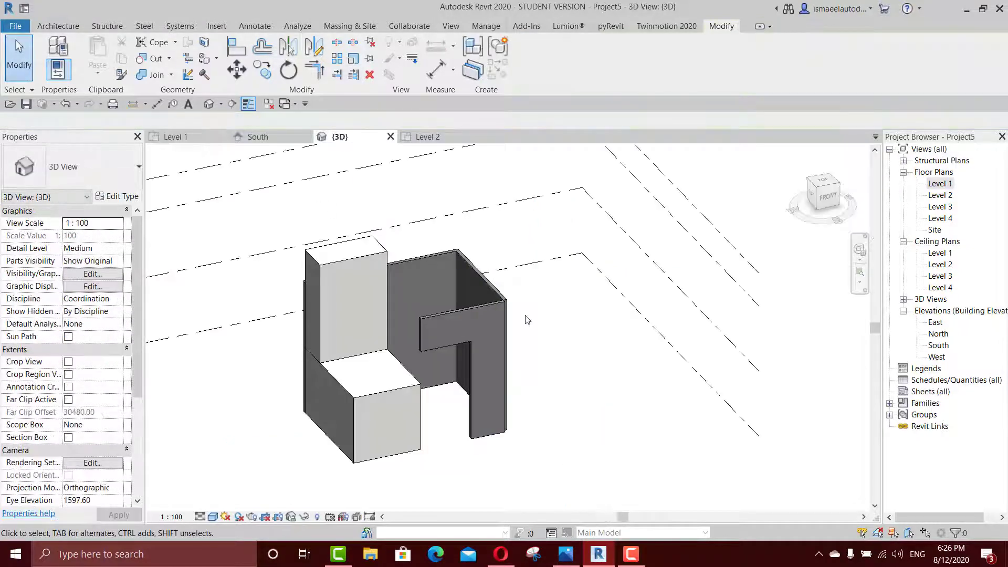
{"action": "middle_click_drag", "start_coordinate": [479, 405], "coordinate": [504, 318], "text": "shift"}
{"action": "scroll", "coordinate": [503, 314], "scroll_direction": "up", "scroll_amount": 2}
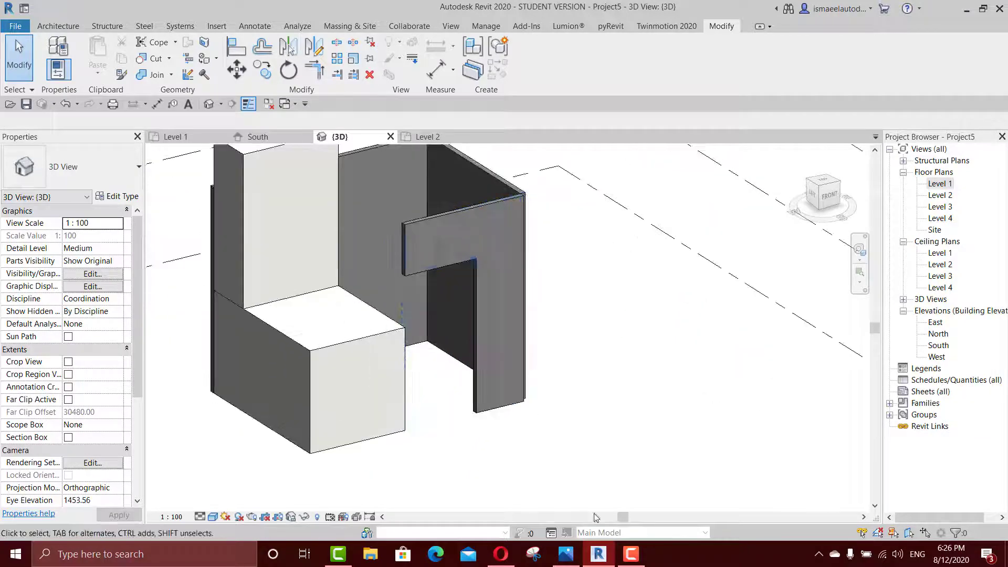
{"action": "left_click", "coordinate": [565, 554]}
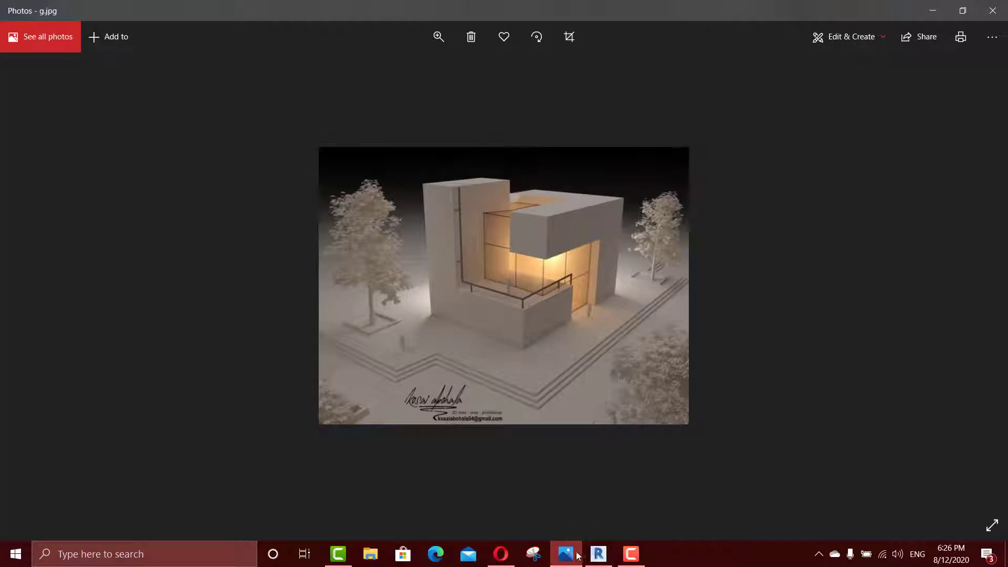
{"action": "mouse_move", "coordinate": [579, 541]}
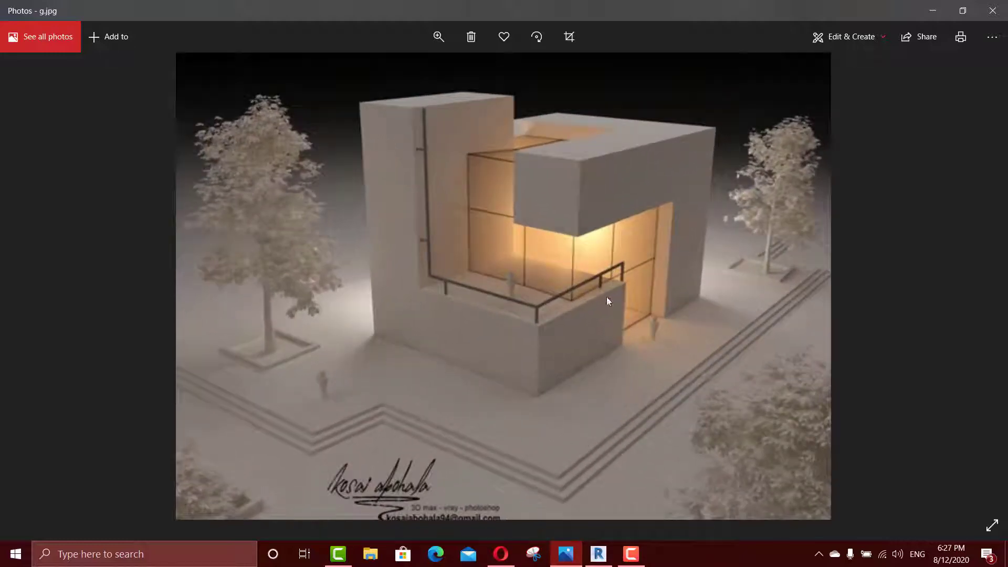
{"action": "mouse_move", "coordinate": [571, 560]}
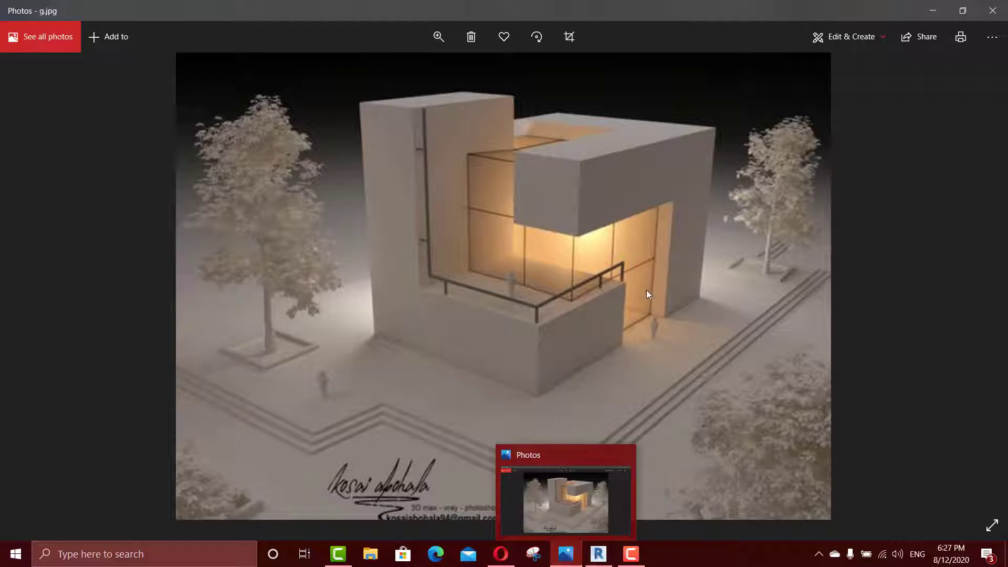
Switch back to Revit and set the structure layer thickness of the Generic - 200mm wall type to 100
{"action": "left_click", "coordinate": [599, 554]}
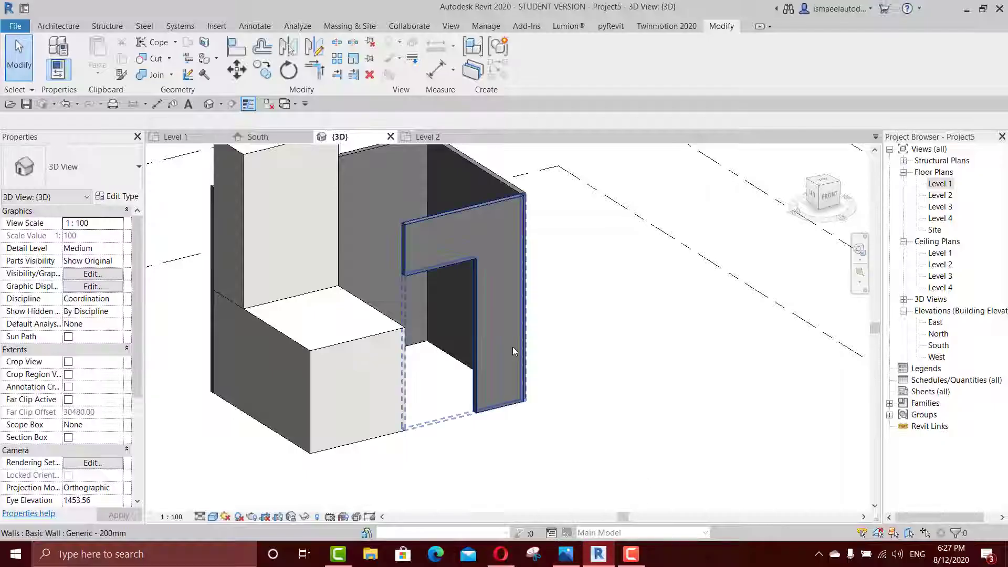
{"action": "left_click", "coordinate": [496, 332]}
{"action": "left_click", "coordinate": [117, 196]}
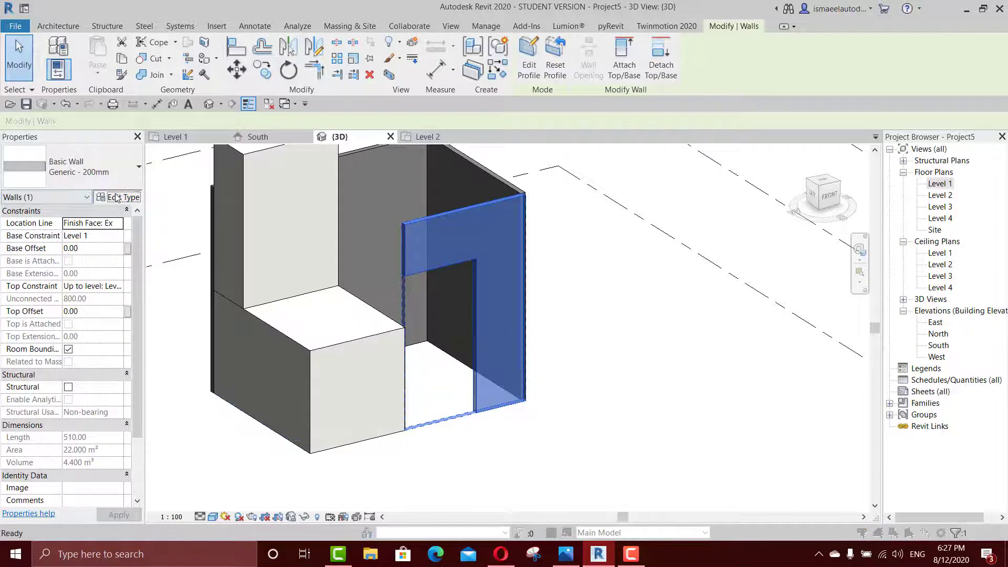
{"action": "left_click", "coordinate": [808, 187]}
{"action": "left_click", "coordinate": [763, 197]}
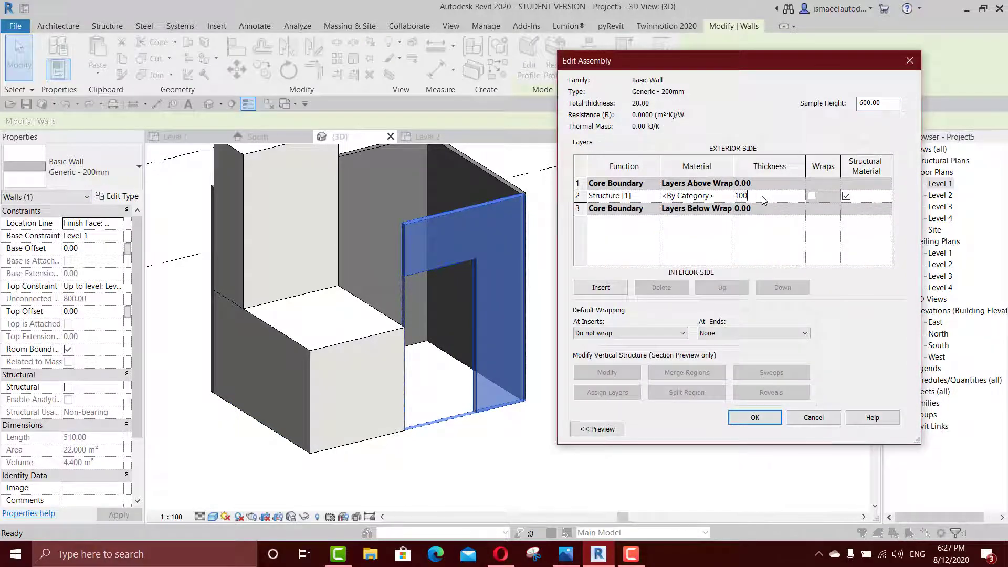
{"action": "left_click", "coordinate": [755, 418]}
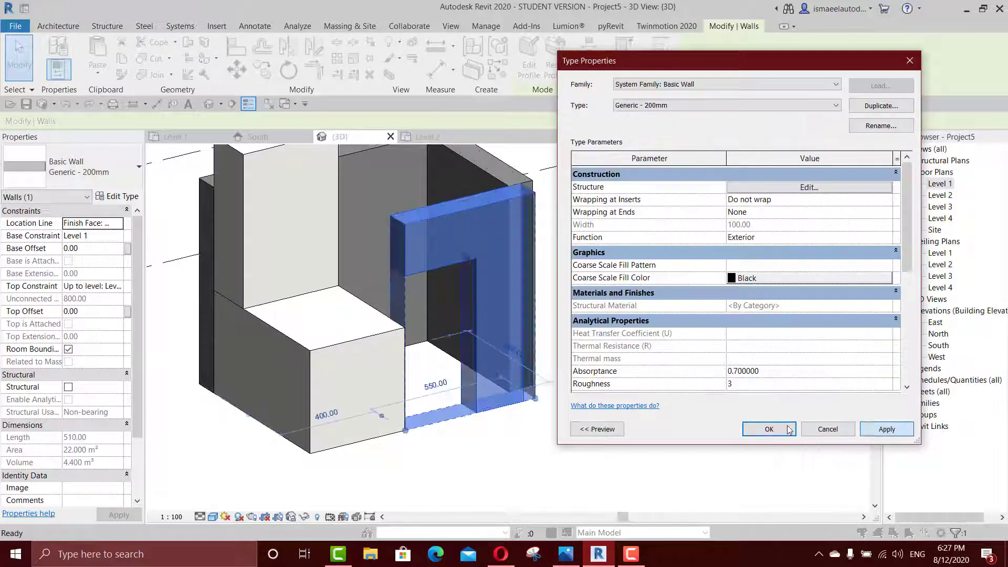
{"action": "left_click", "coordinate": [769, 429]}
{"action": "left_click", "coordinate": [512, 442]}
Open the Level 1 plan and try to trim the side wall and the L-shaped wall into a corner
{"action": "scroll", "coordinate": [507, 296], "scroll_direction": "up", "scroll_amount": 4}
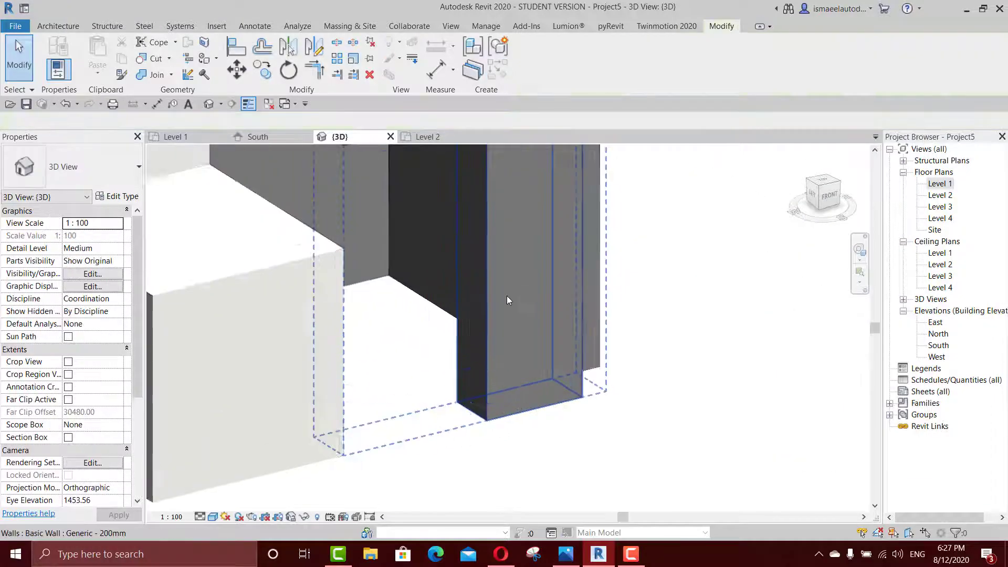
{"action": "double_click", "coordinate": [942, 184]}
{"action": "scroll", "coordinate": [528, 387], "scroll_direction": "up", "scroll_amount": 3}
{"action": "key", "text": "t"}
{"action": "key", "text": "r"}
{"action": "left_click", "coordinate": [627, 360]}
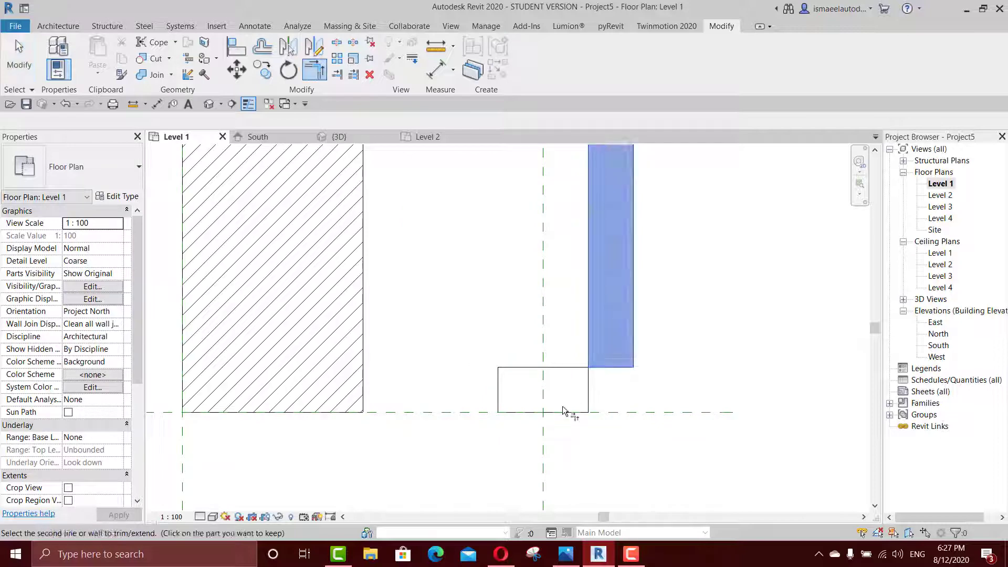
{"action": "scroll", "coordinate": [600, 399], "scroll_direction": "down", "scroll_amount": 1}
{"action": "key", "text": "Escape"}
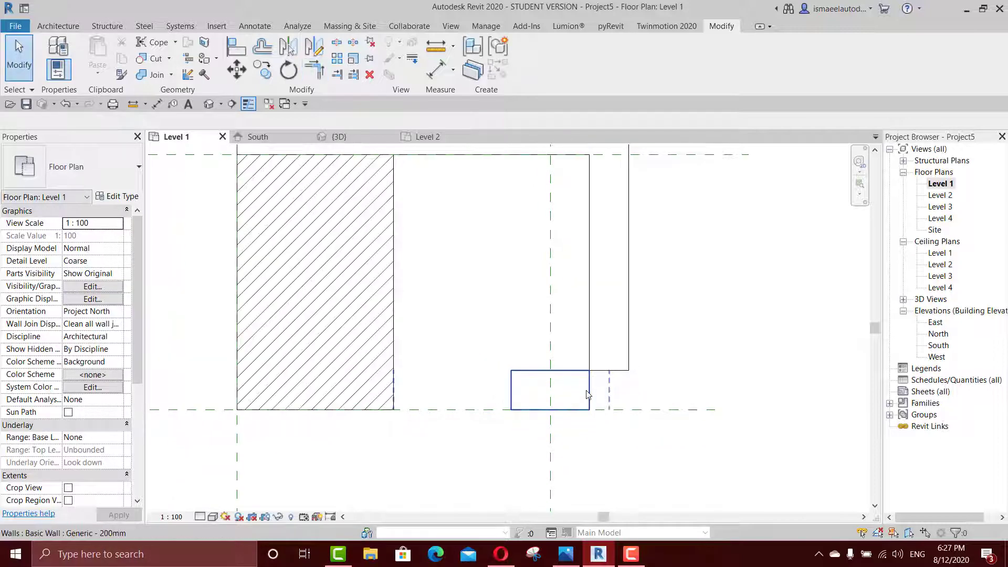
Stretch the L-shaped wall to a length of 610 and try to extend the side wall's end to the front reference plane
{"action": "left_click", "coordinate": [582, 396]}
{"action": "left_click_drag", "start_coordinate": [616, 410], "coordinate": [634, 409]}
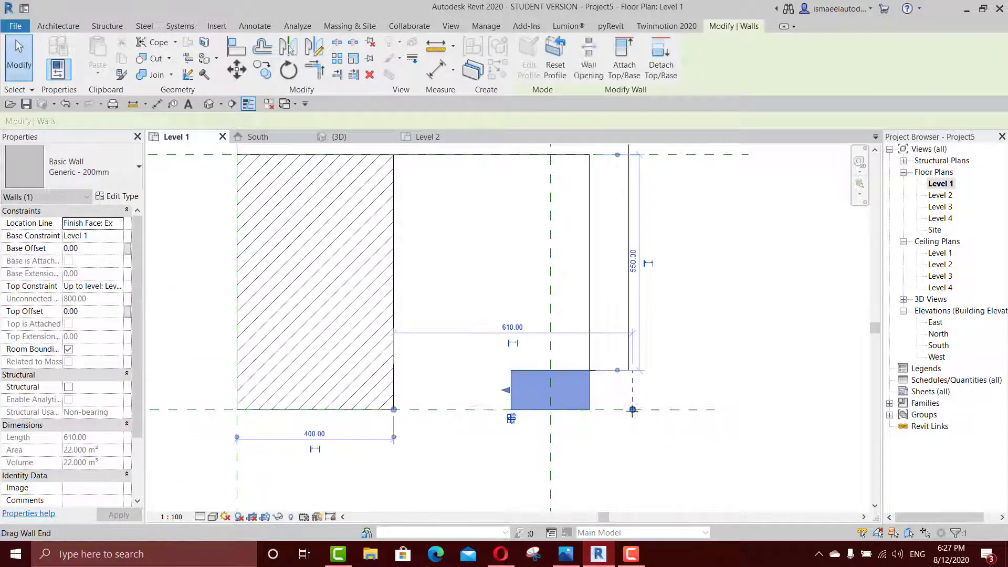
{"action": "left_click", "coordinate": [613, 346]}
{"action": "left_click", "coordinate": [613, 371]}
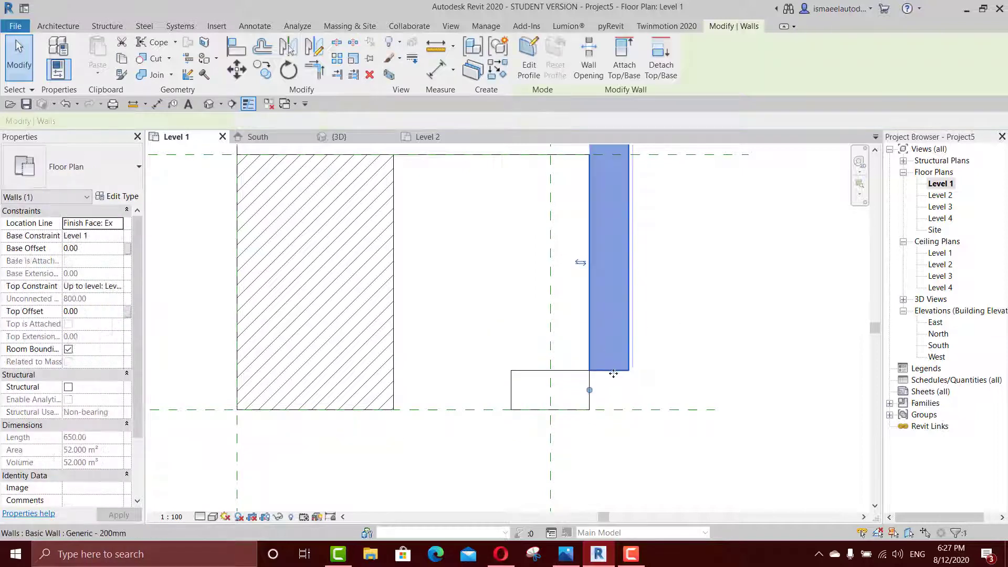
{"action": "left_click_drag", "start_coordinate": [589, 391], "coordinate": [586, 408]}
{"action": "left_click", "coordinate": [698, 378]}
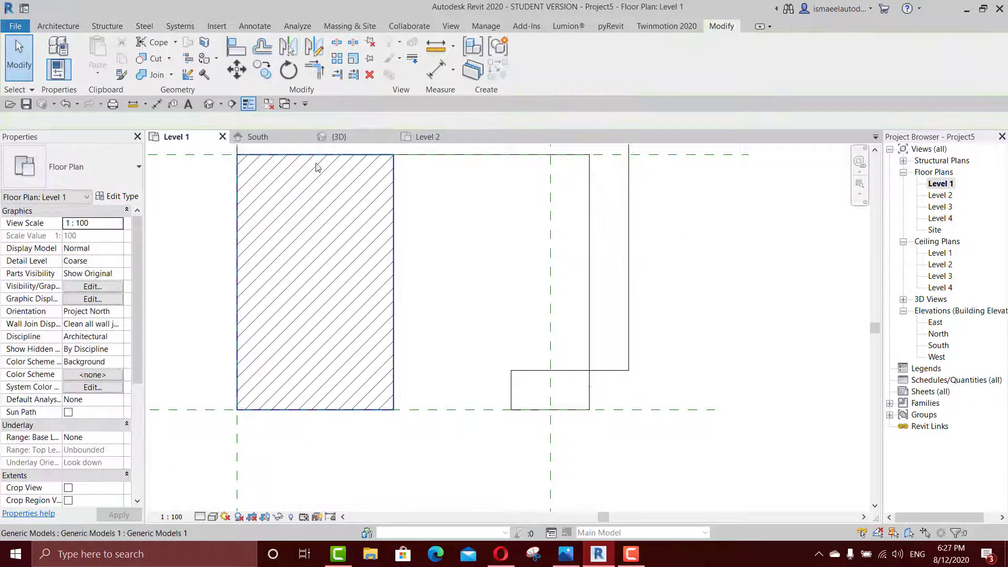
In the 3D view, try to stretch the side wall's front end to meet the L-shaped wall
{"action": "left_click", "coordinate": [344, 136]}
{"action": "scroll", "coordinate": [575, 266], "scroll_direction": "down", "scroll_amount": 5}
{"action": "middle_click_drag", "start_coordinate": [688, 308], "coordinate": [507, 434], "text": "shift"}
{"action": "left_click", "coordinate": [625, 362]}
{"action": "scroll", "coordinate": [614, 395], "scroll_direction": "up", "scroll_amount": 2}
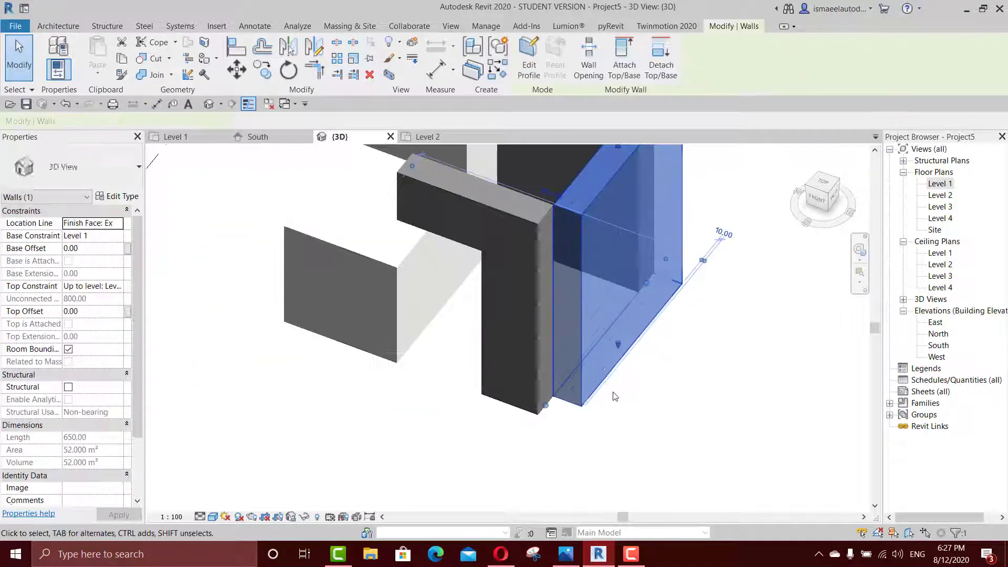
{"action": "left_click_drag", "start_coordinate": [553, 408], "coordinate": [566, 384]}
{"action": "left_click", "coordinate": [668, 407]}
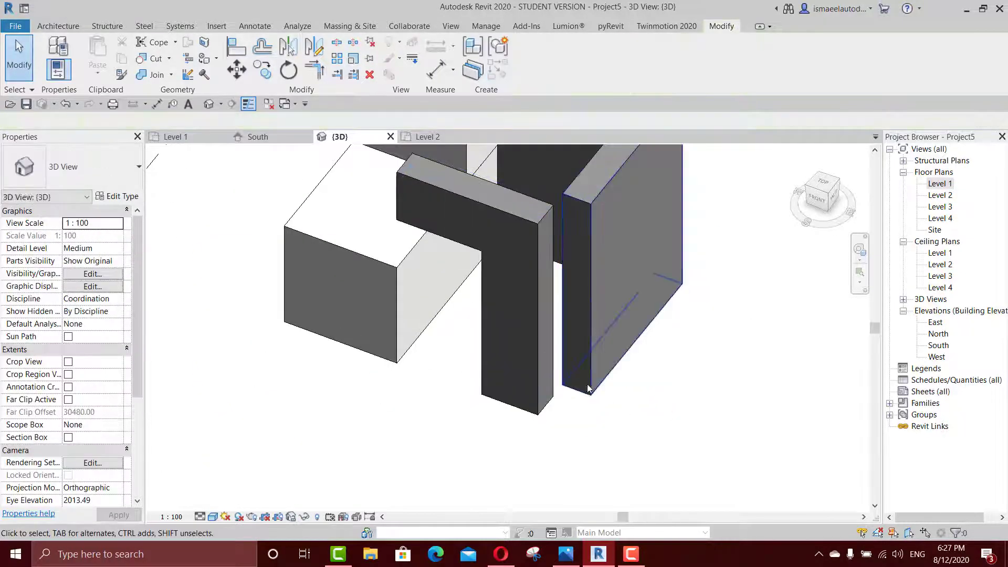
{"action": "left_click", "coordinate": [553, 395]}
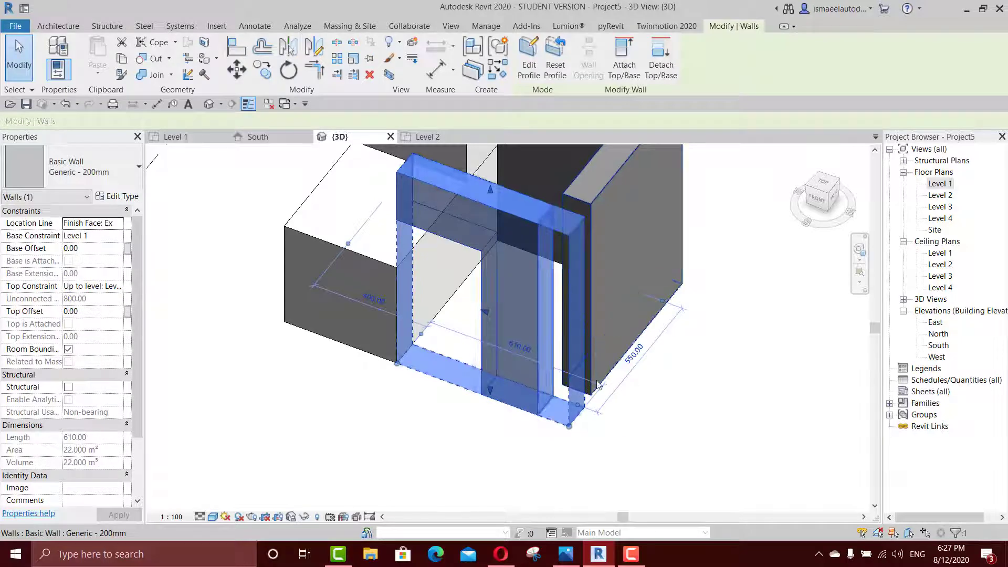
{"action": "key", "text": "Escape"}
{"action": "left_click", "coordinate": [536, 264]}
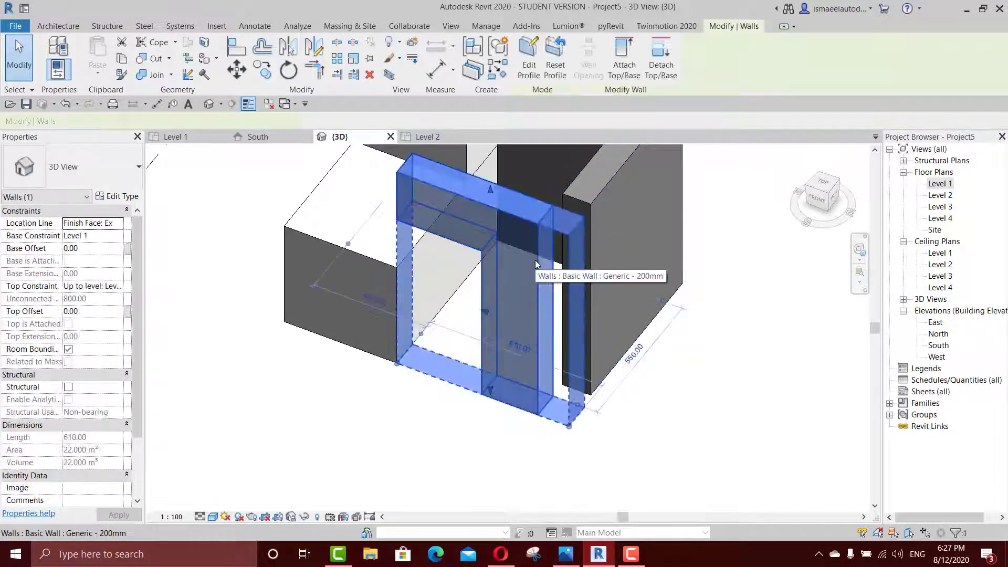
{"action": "left_click", "coordinate": [529, 58]}
{"action": "mouse_move", "coordinate": [593, 405]}
{"action": "middle_mouse_down", "text": "shift"}
{"action": "mouse_move", "coordinate": [658, 337]}
{"action": "mouse_move", "coordinate": [624, 263]}
{"action": "middle_mouse_up", "text": "shift"}
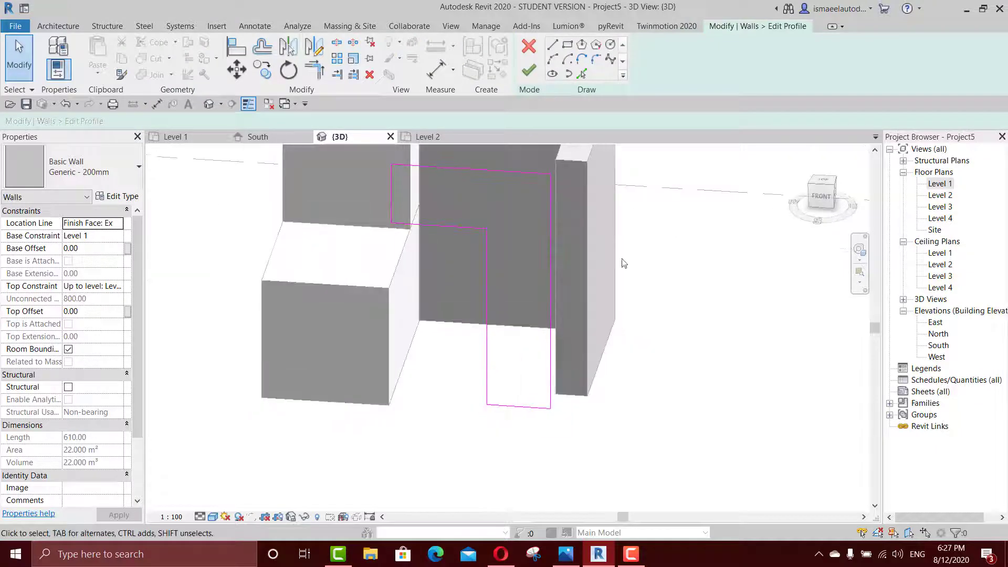
{"action": "left_click", "coordinate": [529, 70]}
{"action": "key", "text": "Escape"}
Try to trim the side wall and the L-shaped wall into a corner in the 3D view
{"action": "middle_click_drag", "start_coordinate": [732, 333], "coordinate": [705, 356], "text": "shift"}
{"action": "key", "text": "t"}
{"action": "key", "text": "r"}
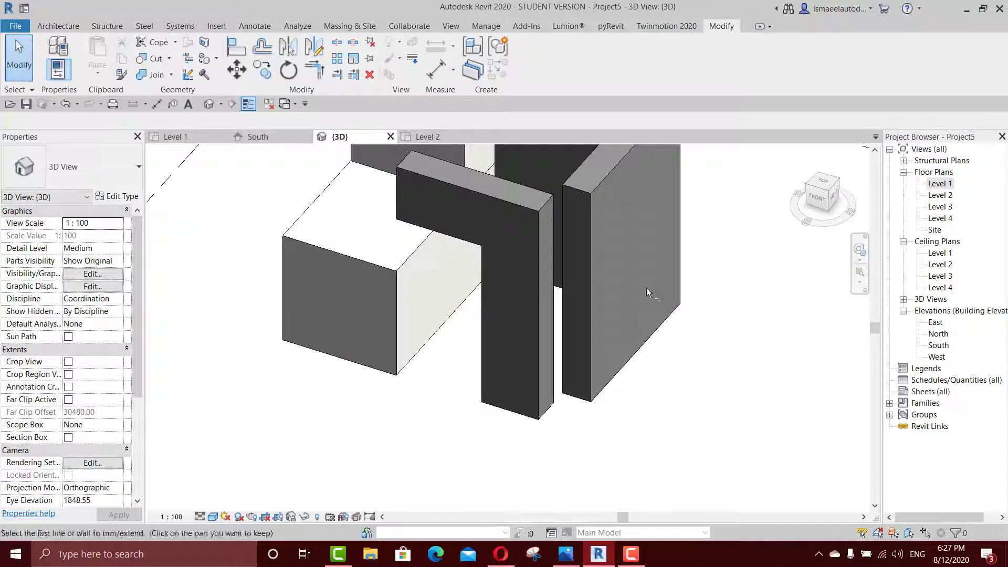
{"action": "left_click", "coordinate": [649, 293]}
{"action": "middle_click_drag", "start_coordinate": [569, 310], "coordinate": [530, 298], "text": "shift"}
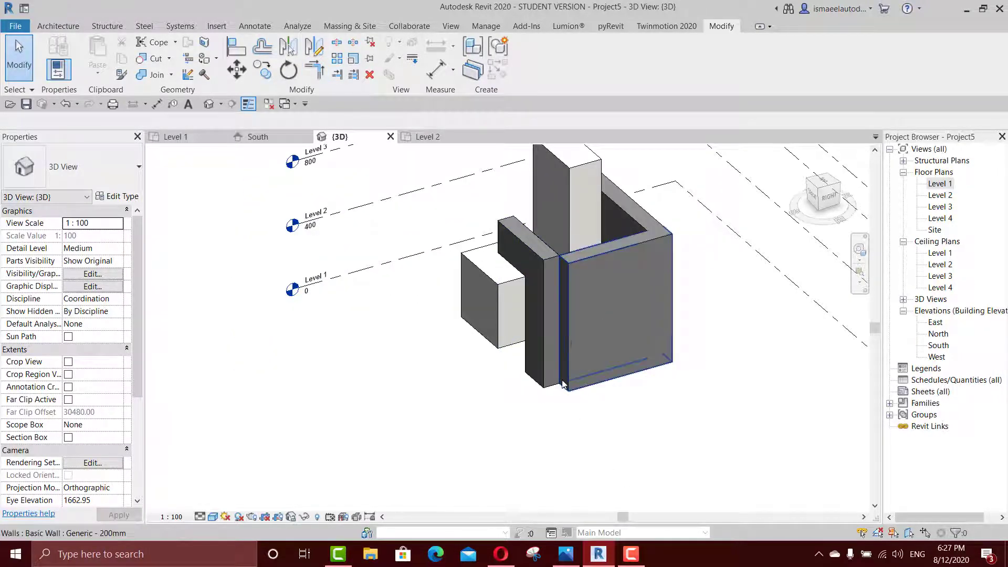
Pull the side wall's front end forward past the face of the L-shaped wall
{"action": "scroll", "coordinate": [606, 379], "scroll_direction": "up", "scroll_amount": 3}
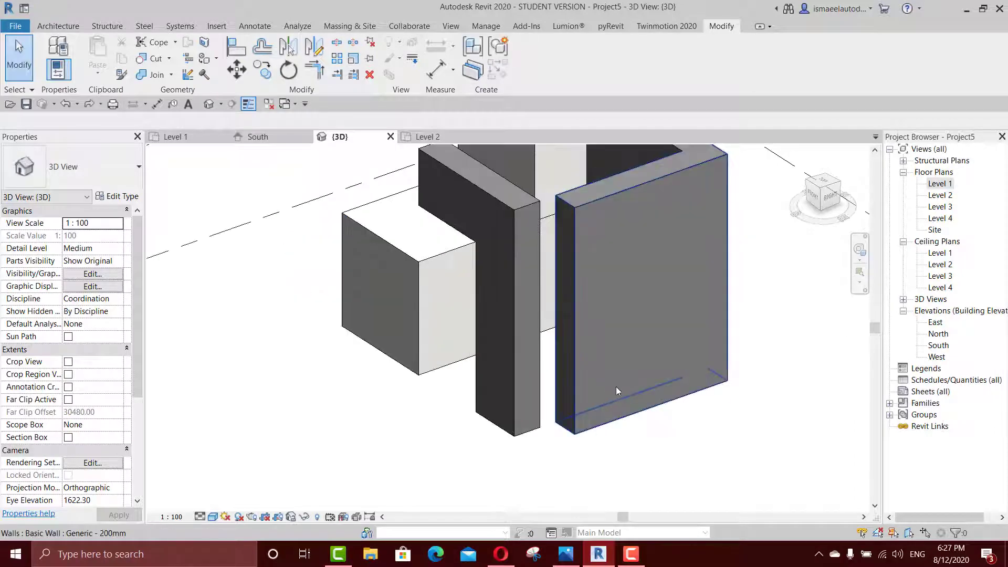
{"action": "left_click", "coordinate": [616, 388]}
{"action": "left_click_drag", "start_coordinate": [557, 426], "coordinate": [543, 430]}
{"action": "left_click_drag", "start_coordinate": [509, 446], "coordinate": [477, 451]}
{"action": "left_click", "coordinate": [666, 461]}
{"action": "middle_click_drag", "start_coordinate": [666, 462], "coordinate": [730, 400], "text": "shift"}
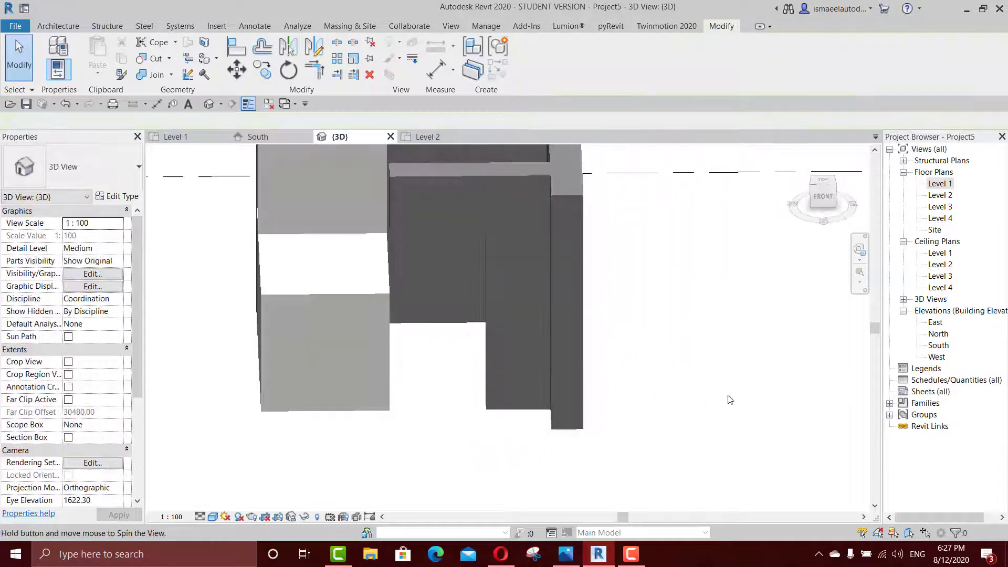
In the Level 1 plan, pull the side wall's end back to the front reference plane and inspect the corner in 3D
{"action": "double_click", "coordinate": [939, 185]}
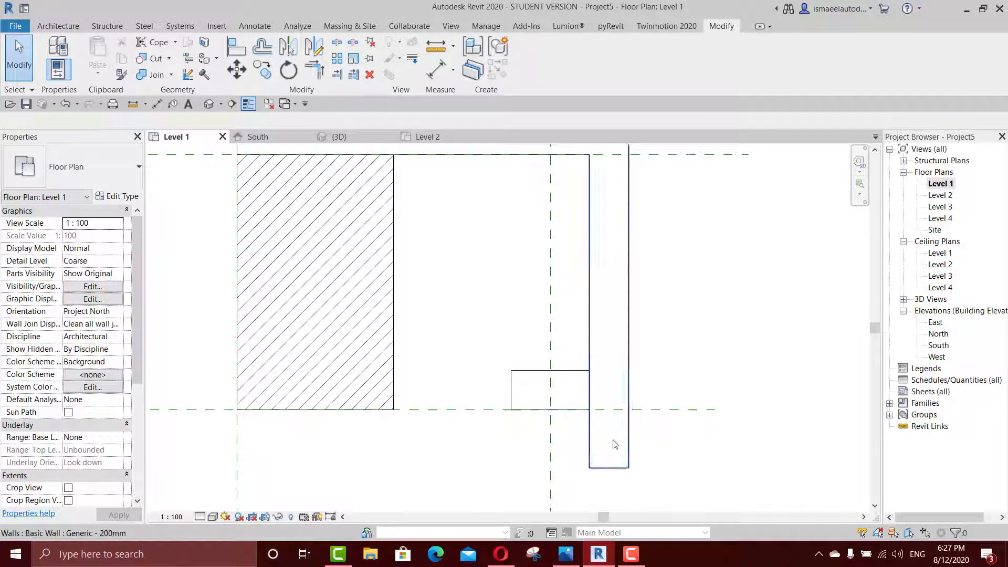
{"action": "left_click", "coordinate": [591, 252]}
{"action": "left_click_drag", "start_coordinate": [589, 468], "coordinate": [589, 408]}
{"action": "key", "text": "Escape"}
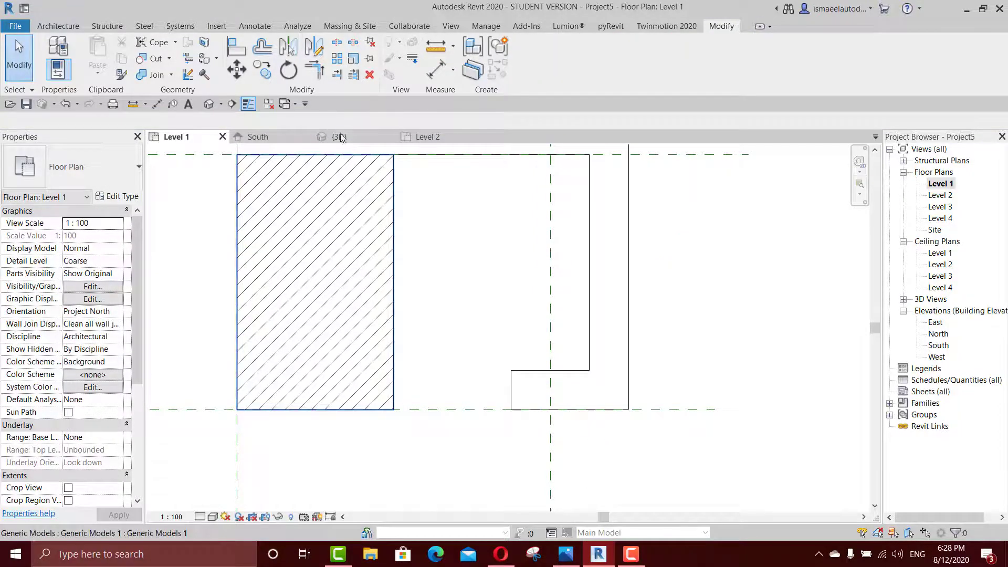
{"action": "left_click", "coordinate": [341, 138]}
{"action": "scroll", "coordinate": [525, 315], "scroll_direction": "down", "scroll_amount": 4}
{"action": "scroll", "coordinate": [504, 326], "scroll_direction": "up", "scroll_amount": 1}
{"action": "middle_click_drag", "start_coordinate": [504, 325], "coordinate": [544, 321], "text": "shift"}
{"action": "scroll", "coordinate": [530, 360], "scroll_direction": "up", "scroll_amount": 3}
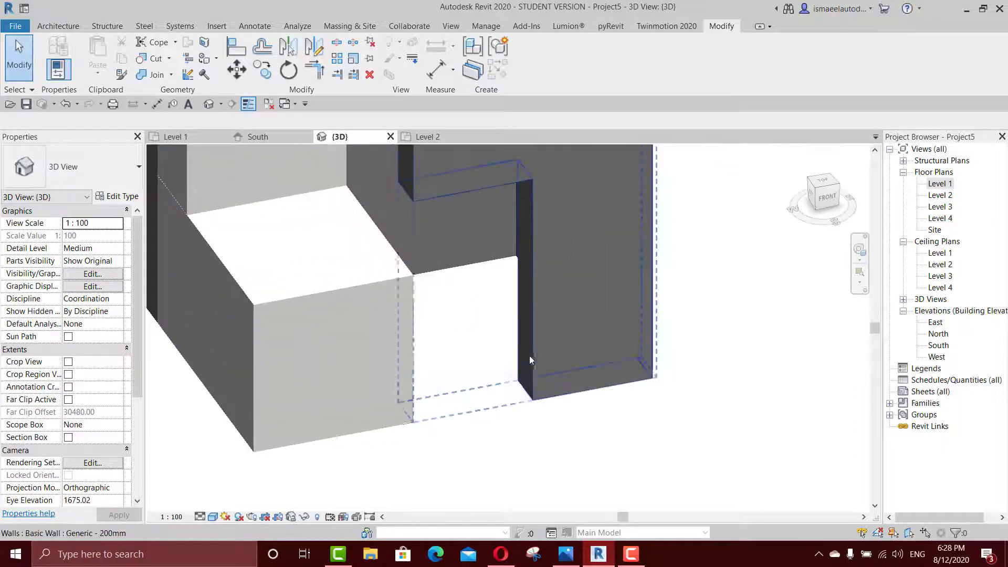
In the Level 1 plan, draw a Storefront curtain wall 300 long from the L-shaped wall's inner corner across to the block
{"action": "double_click", "coordinate": [939, 184]}
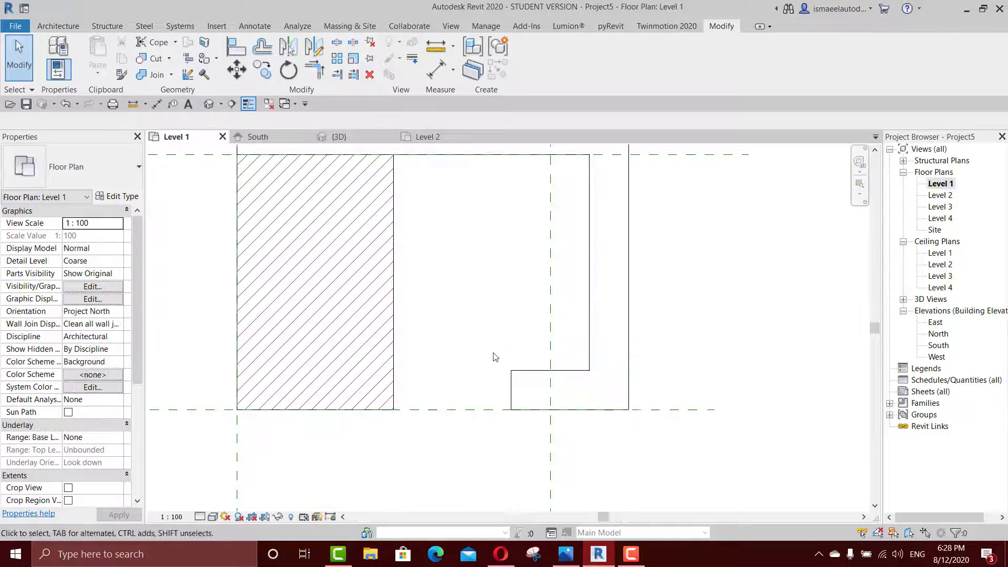
{"action": "middle_click_drag", "start_coordinate": [497, 359], "coordinate": [523, 341]}
{"action": "key", "text": "w"}
{"action": "key", "text": "a"}
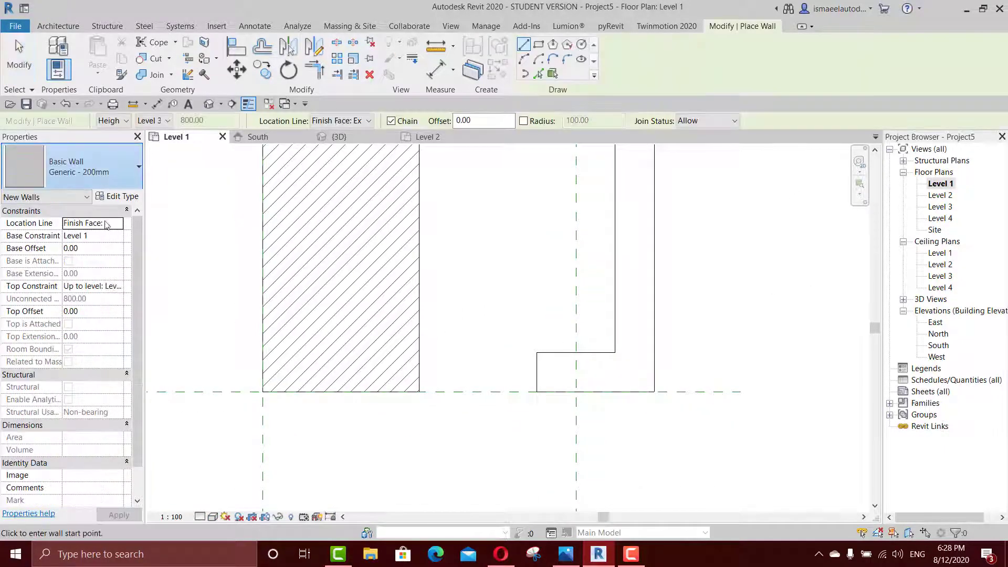
{"action": "left_click", "coordinate": [89, 167]}
{"action": "scroll", "coordinate": [71, 443], "scroll_direction": "down", "scroll_amount": 5}
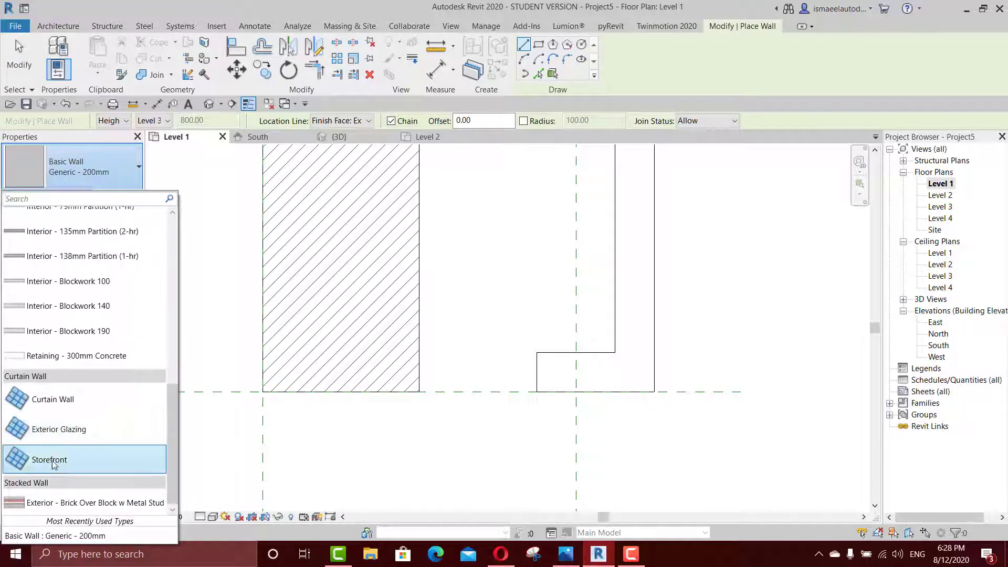
{"action": "left_click", "coordinate": [158, 458]}
{"action": "scroll", "coordinate": [541, 380], "scroll_direction": "up", "scroll_amount": 3}
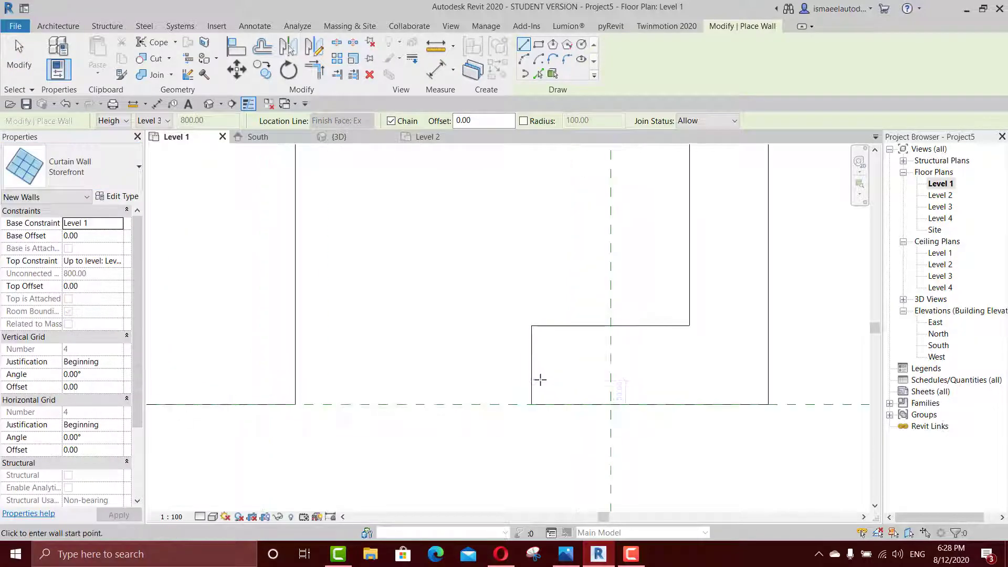
{"action": "left_click", "coordinate": [531, 326]}
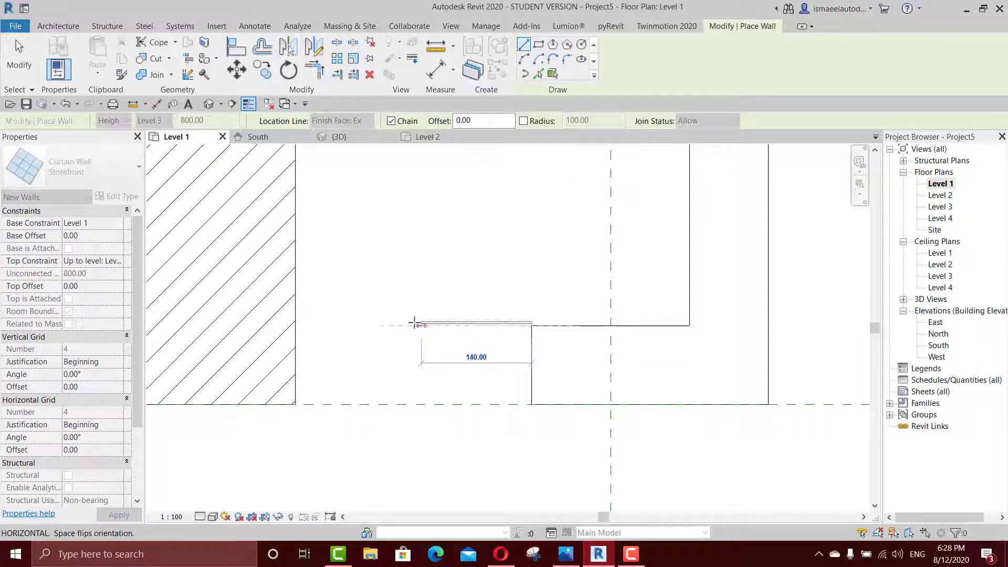
{"action": "left_click", "coordinate": [297, 326]}
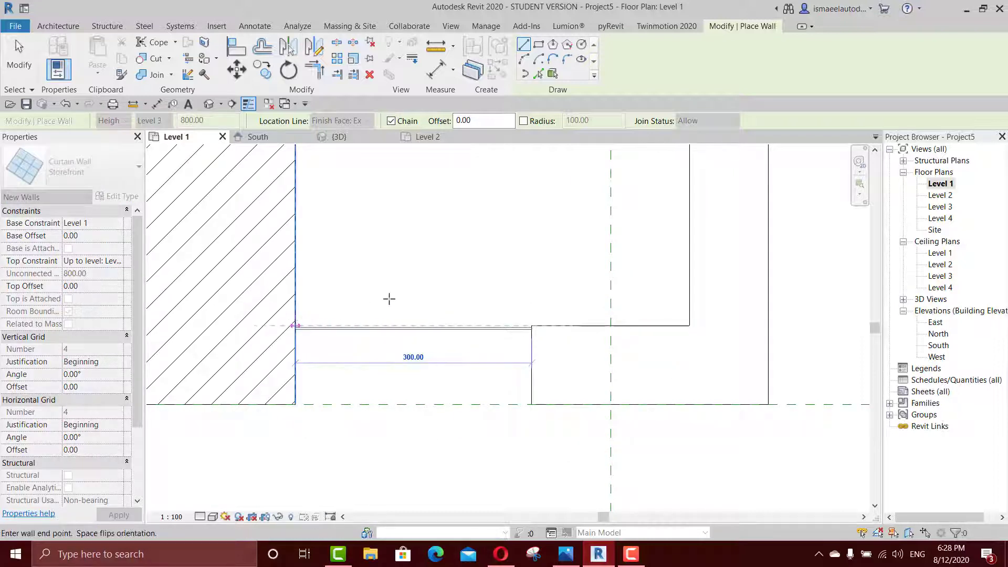
{"action": "key", "text": "Escape"}
In the 3D view, lower the Storefront wall's top to the underside of the L-shaped wall's opening
{"action": "left_click", "coordinate": [338, 136]}
{"action": "middle_click_drag", "start_coordinate": [473, 263], "coordinate": [505, 433], "text": "shift"}
{"action": "key", "text": "Escape"}
{"action": "left_click", "coordinate": [484, 266]}
{"action": "left_click_drag", "start_coordinate": [450, 305], "coordinate": [448, 386]}
{"action": "left_click", "coordinate": [711, 396]}
{"action": "middle_click_drag", "start_coordinate": [711, 396], "coordinate": [727, 279], "text": "shift"}
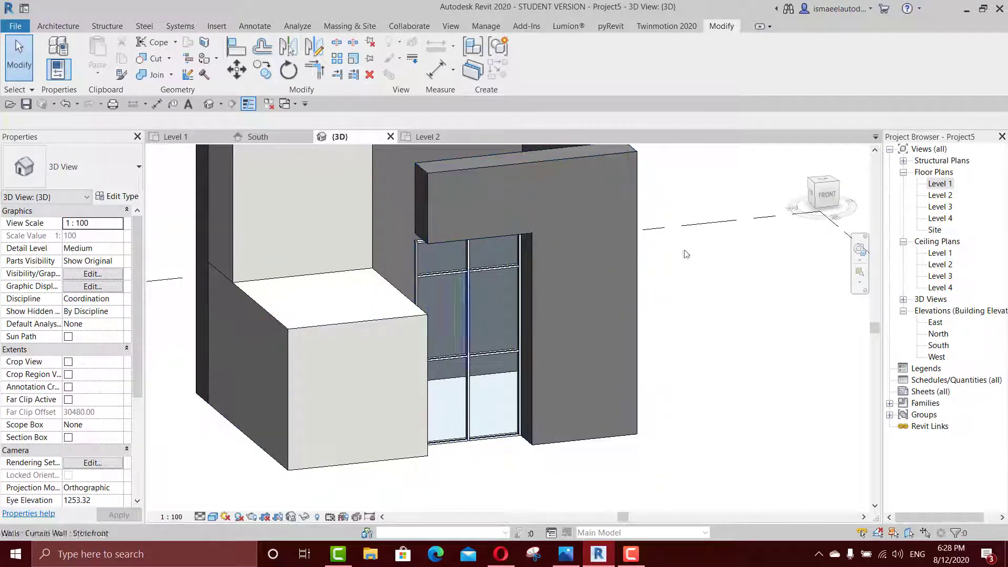
In the Level 2 plan, draw a Storefront curtain wall up to Level 3 from the entrance glazing along the terrace edge to the tall block's corner
{"action": "double_click", "coordinate": [939, 195]}
{"action": "scroll", "coordinate": [567, 336], "scroll_direction": "up", "scroll_amount": 4}
{"action": "key", "text": "w"}
{"action": "key", "text": "a"}
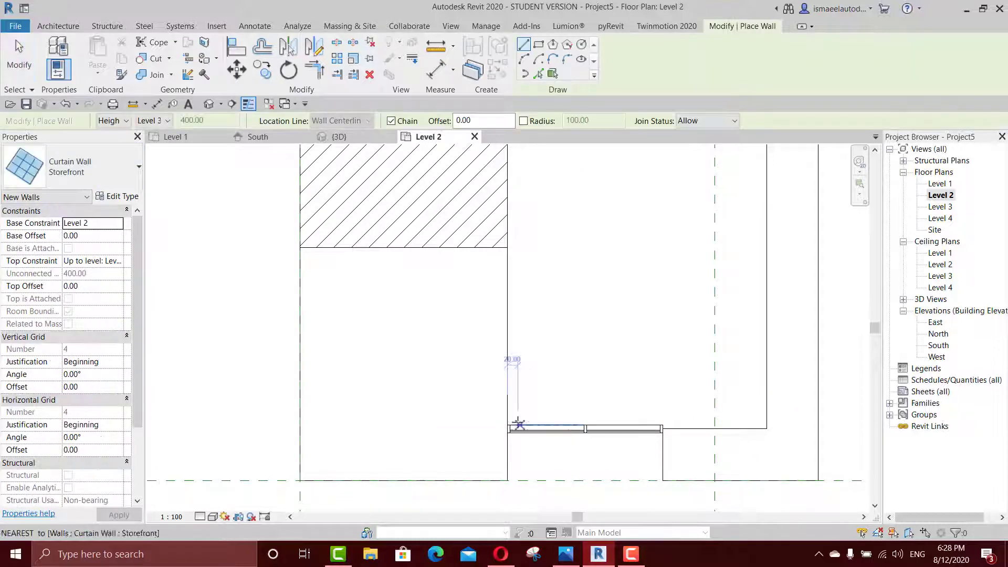
{"action": "scroll", "coordinate": [513, 420], "scroll_direction": "up", "scroll_amount": 2}
{"action": "middle_click_drag", "start_coordinate": [517, 254], "coordinate": [517, 431]}
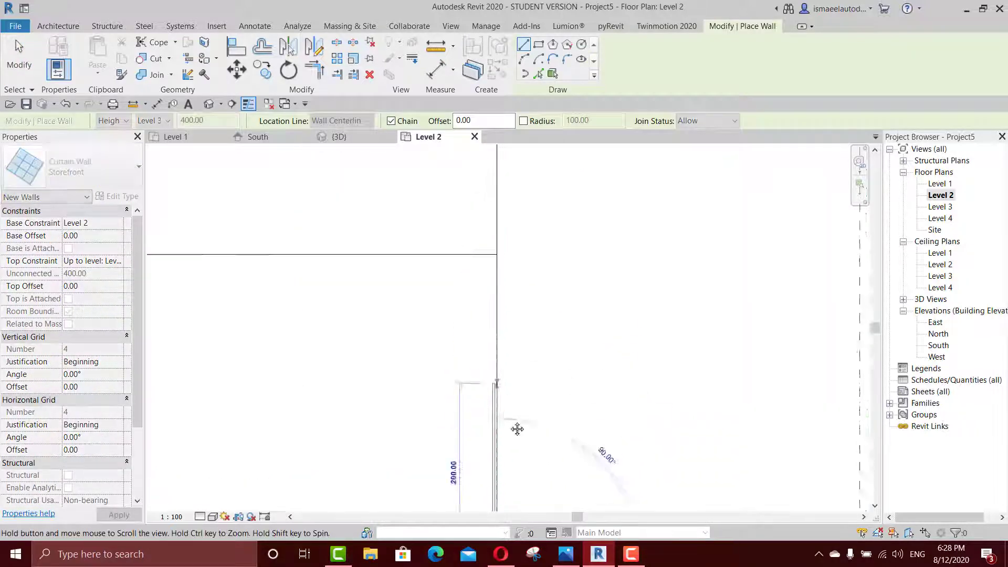
{"action": "left_click", "coordinate": [502, 295]}
{"action": "key", "text": "Escape"}
{"action": "key", "text": "Escape"}
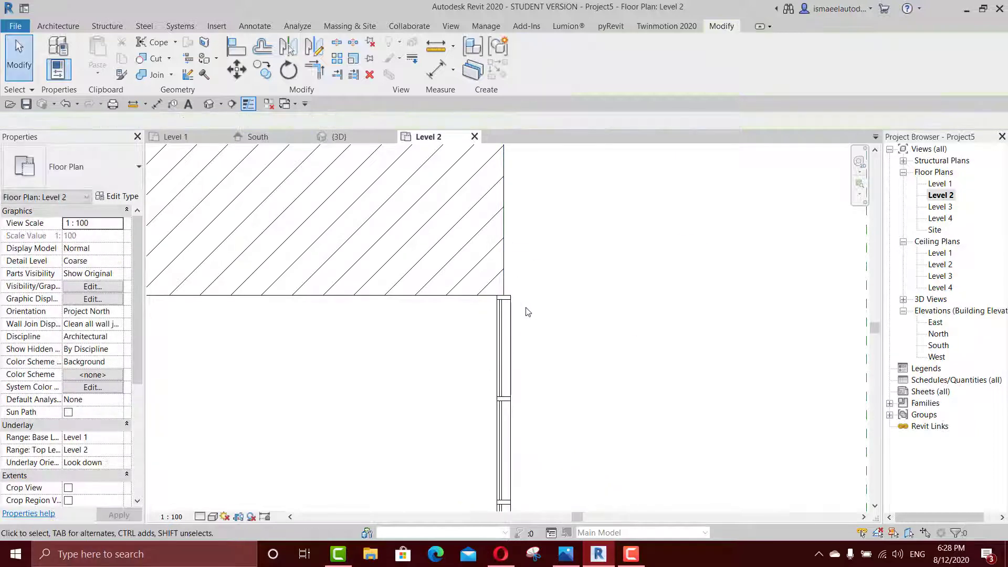
Inspect both glazed walls in the 3D view and compare the model with the reference picture in Photos
{"action": "key", "text": "ctrl+Tab"}
{"action": "middle_click_drag", "start_coordinate": [533, 387], "coordinate": [515, 326], "text": "shift"}
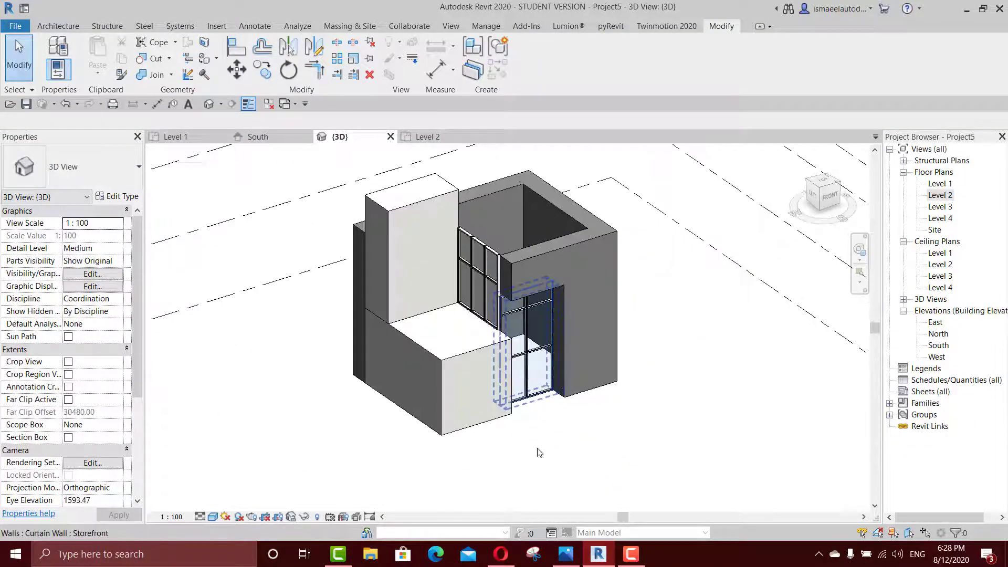
{"action": "left_click", "coordinate": [569, 554]}
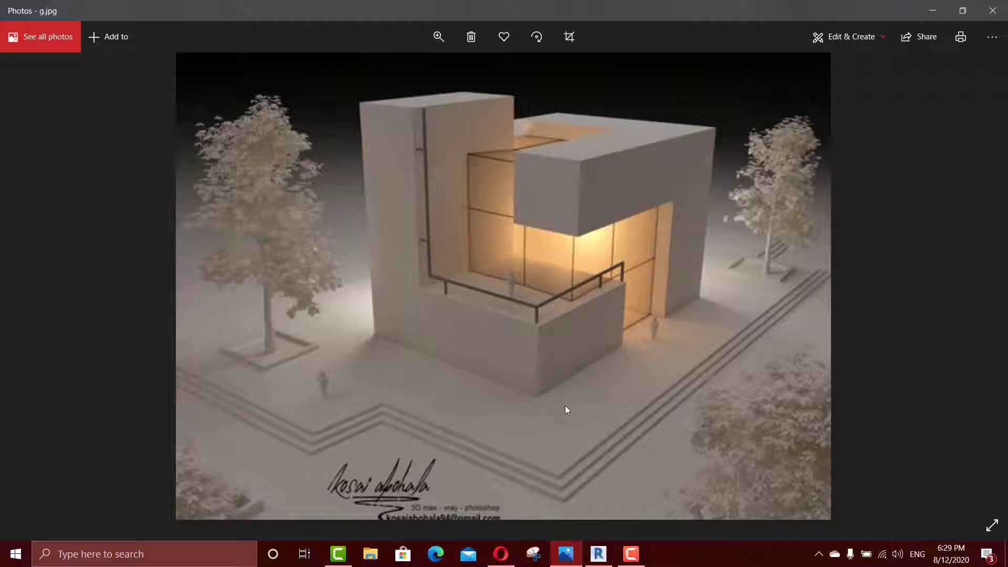
{"action": "left_click", "coordinate": [594, 555]}
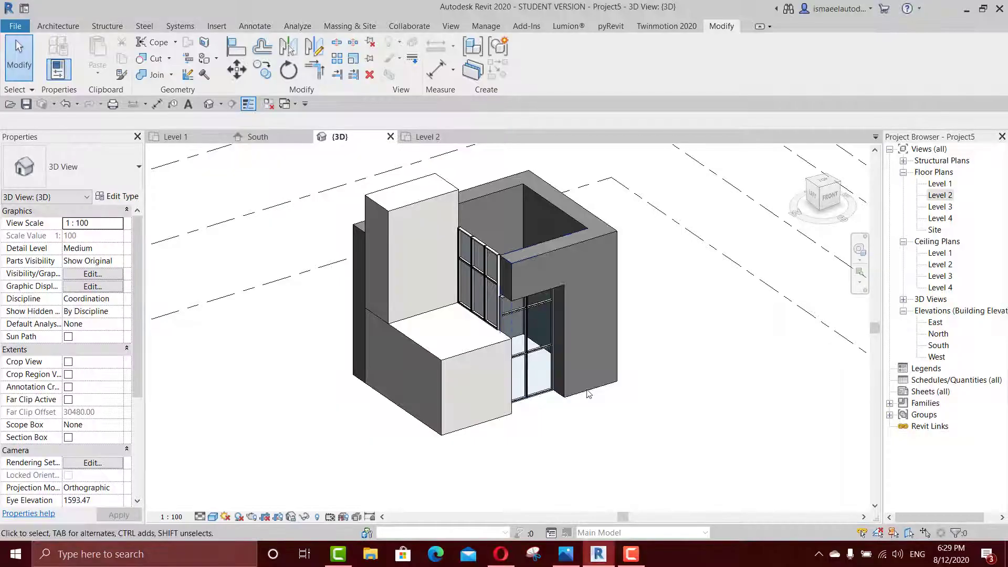
In the West elevation, start an in-place component in the Generic Models category with the default name
{"action": "scroll", "coordinate": [588, 393], "scroll_direction": "down", "scroll_amount": 2}
{"action": "double_click", "coordinate": [944, 184]}
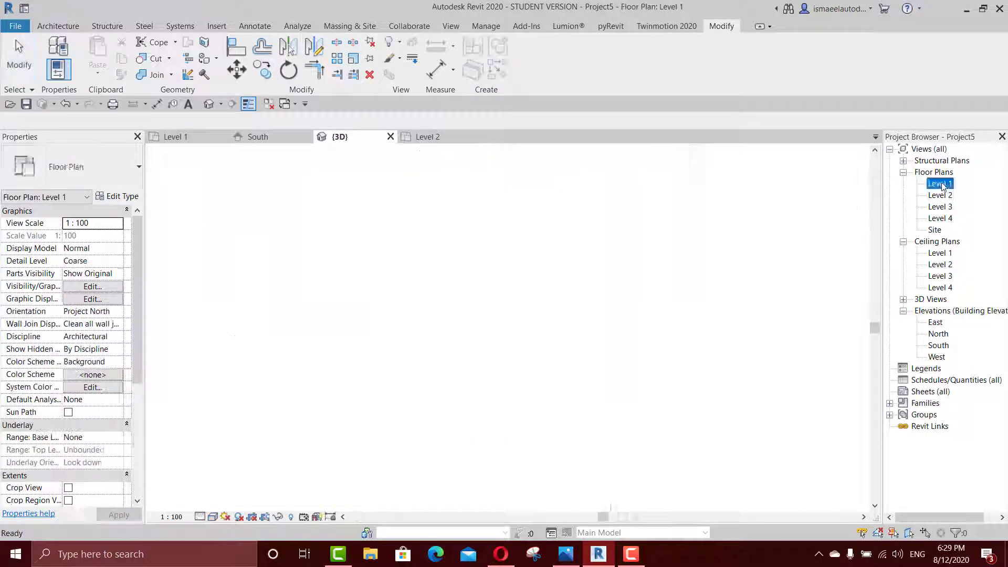
{"action": "scroll", "coordinate": [604, 294], "scroll_direction": "down", "scroll_amount": 3}
{"action": "scroll", "coordinate": [672, 321], "scroll_direction": "down", "scroll_amount": 1}
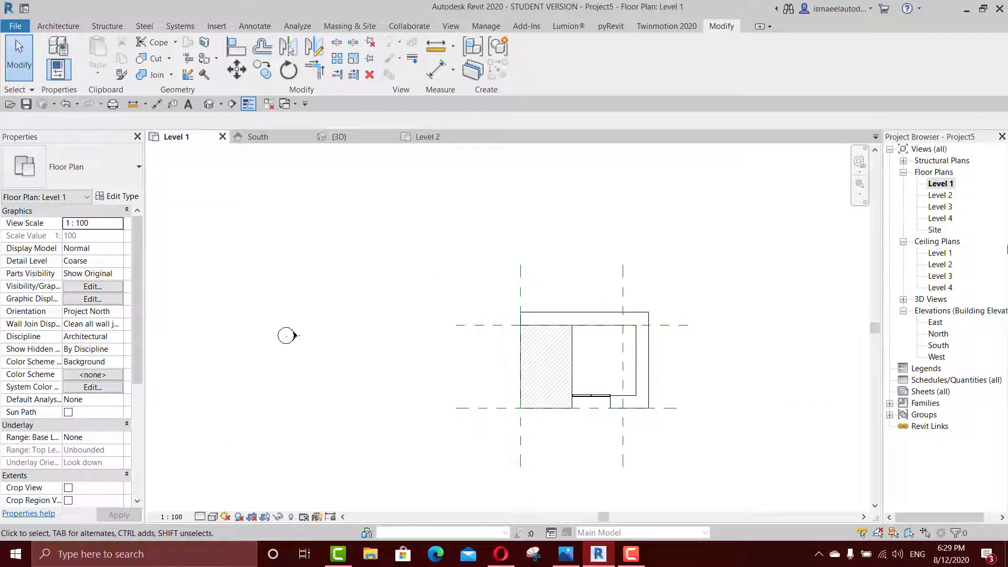
{"action": "double_click", "coordinate": [937, 357]}
{"action": "scroll", "coordinate": [531, 355], "scroll_direction": "up", "scroll_amount": 3}
{"action": "middle_click_drag", "start_coordinate": [607, 360], "coordinate": [638, 276]}
{"action": "scroll", "coordinate": [638, 276], "scroll_direction": "up", "scroll_amount": 2}
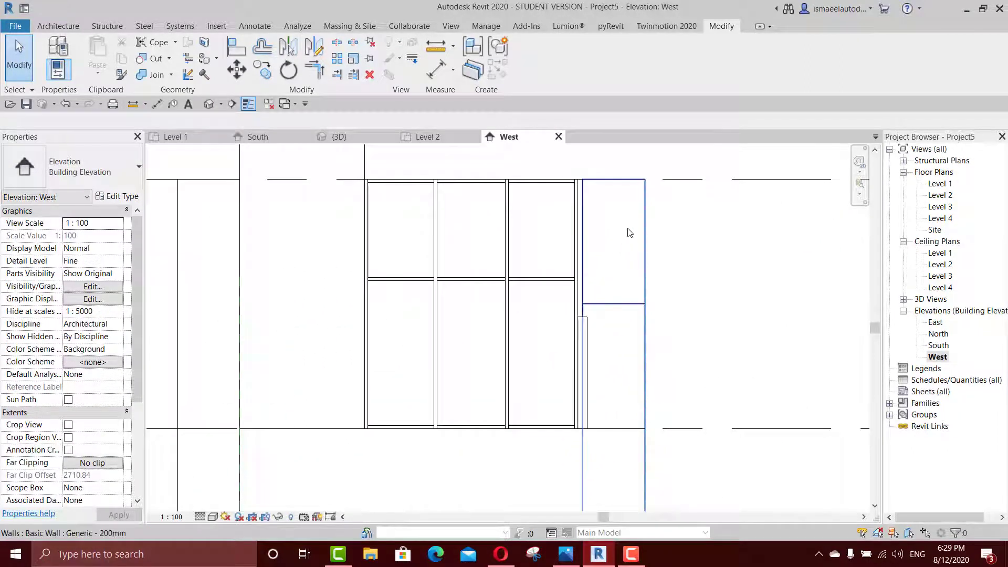
{"action": "scroll", "coordinate": [630, 233], "scroll_direction": "down", "scroll_amount": 1}
{"action": "left_click", "coordinate": [58, 25]}
{"action": "left_click", "coordinate": [154, 74]}
{"action": "left_click", "coordinate": [168, 124]}
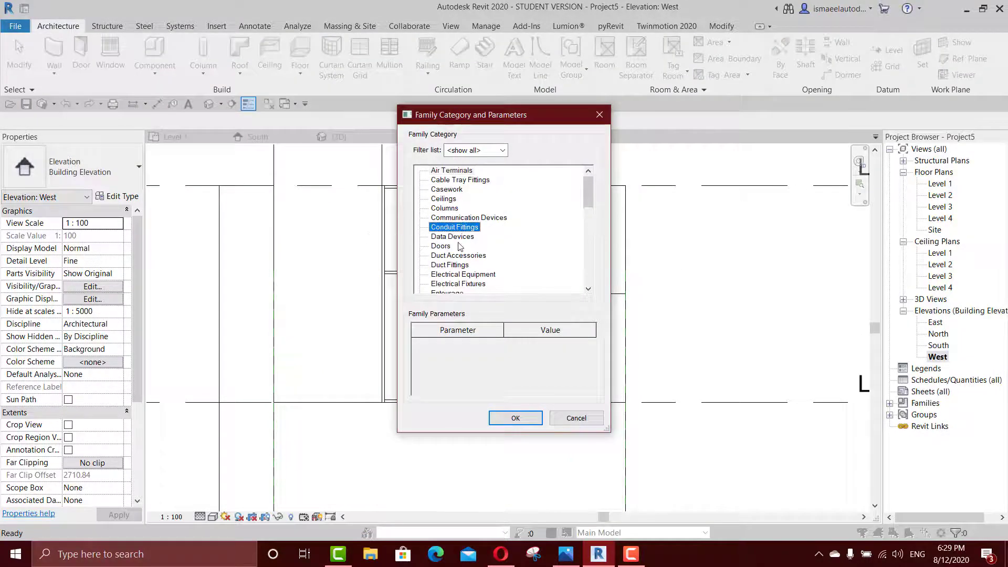
{"action": "scroll", "coordinate": [460, 247], "scroll_direction": "down", "scroll_amount": 2}
{"action": "left_click", "coordinate": [467, 275]}
{"action": "left_click", "coordinate": [515, 416]}
{"action": "left_click", "coordinate": [508, 300]}
Start an extrusion on the upper wall's end face and sketch a rectangle about 250 by 200 from the wall's upper outer corner
{"action": "middle_click_drag", "start_coordinate": [583, 273], "coordinate": [564, 265]}
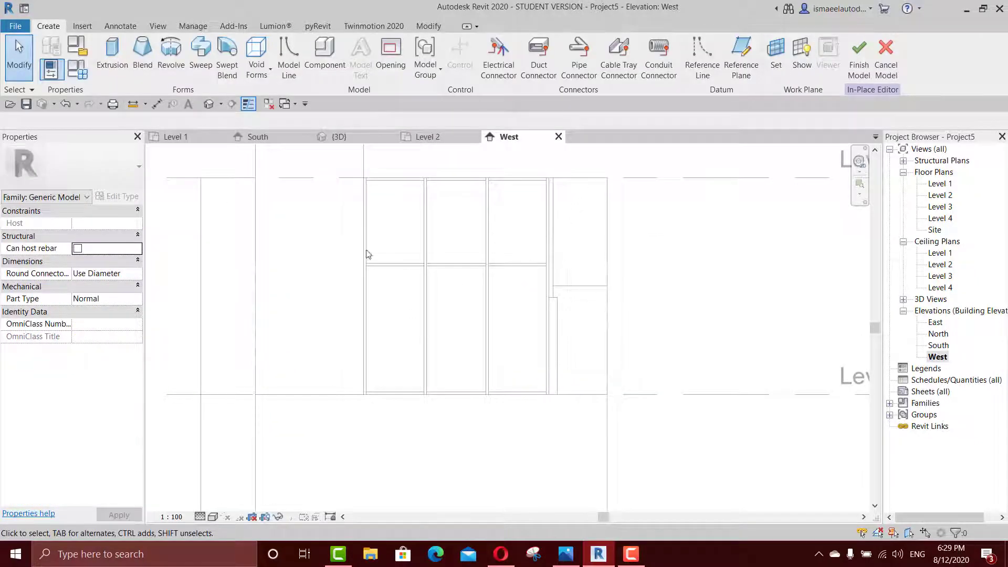
{"action": "left_click", "coordinate": [141, 57]}
{"action": "left_click", "coordinate": [111, 50]}
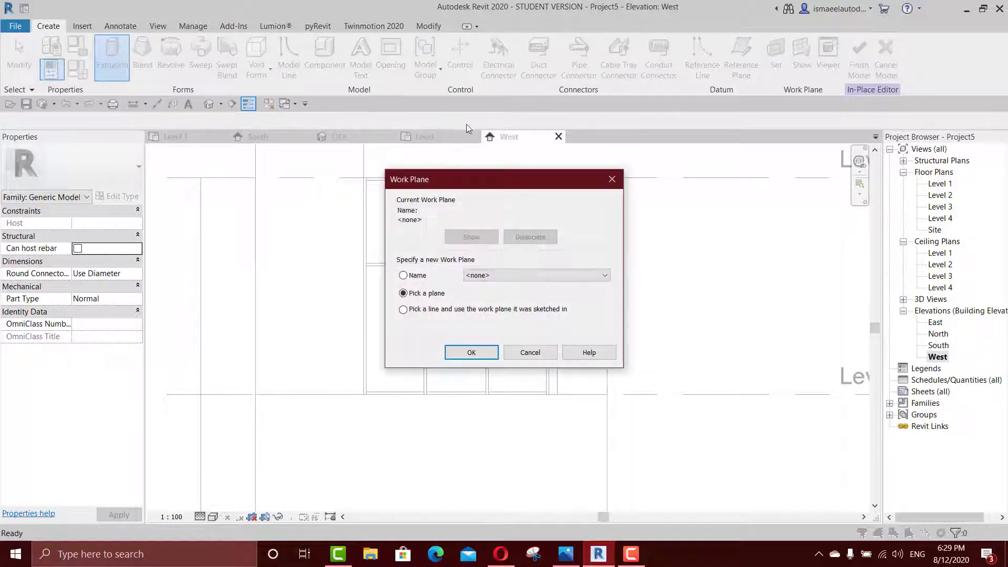
{"action": "left_click", "coordinate": [452, 352]}
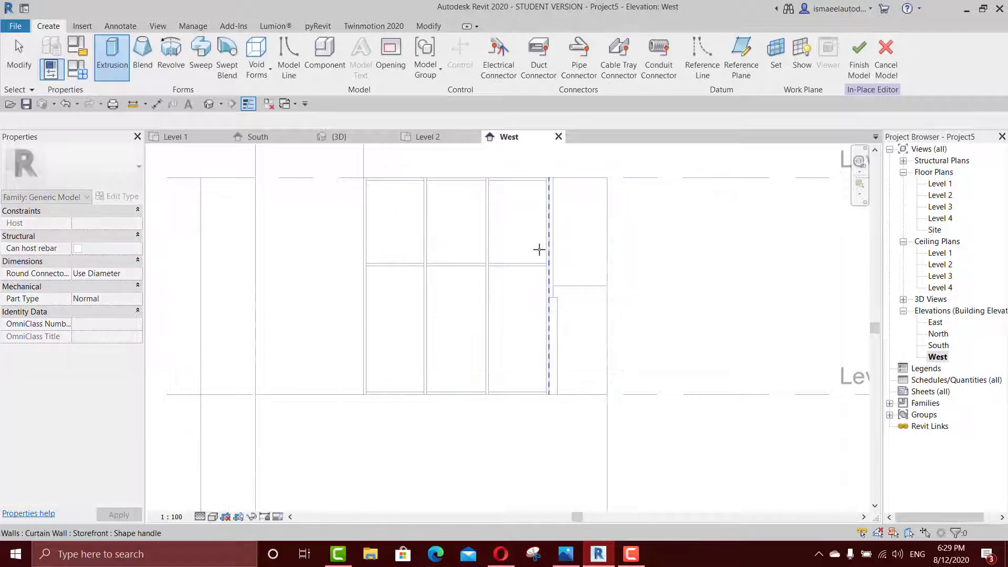
{"action": "left_click", "coordinate": [582, 236]}
{"action": "left_click", "coordinate": [493, 44]}
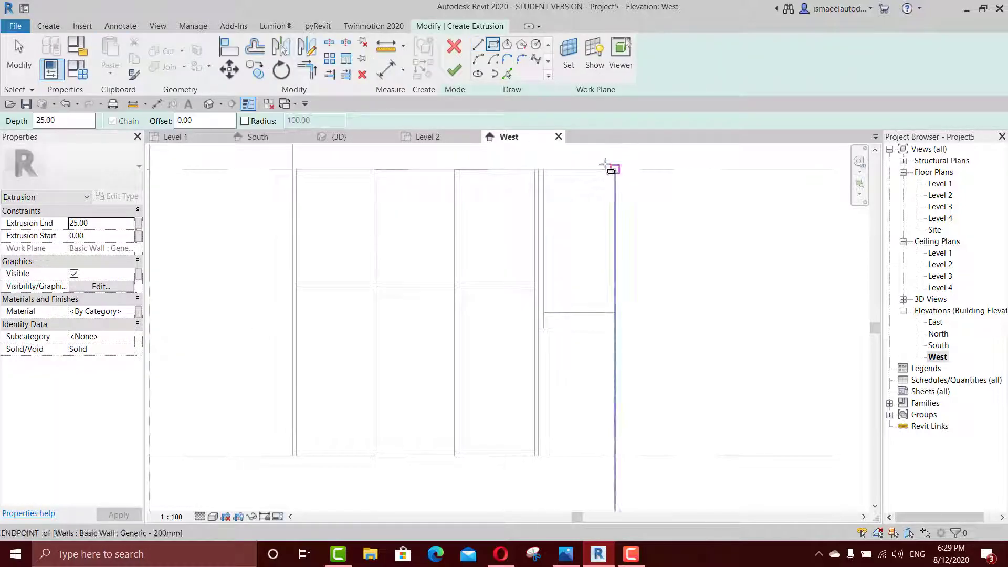
{"action": "left_click", "coordinate": [615, 169]}
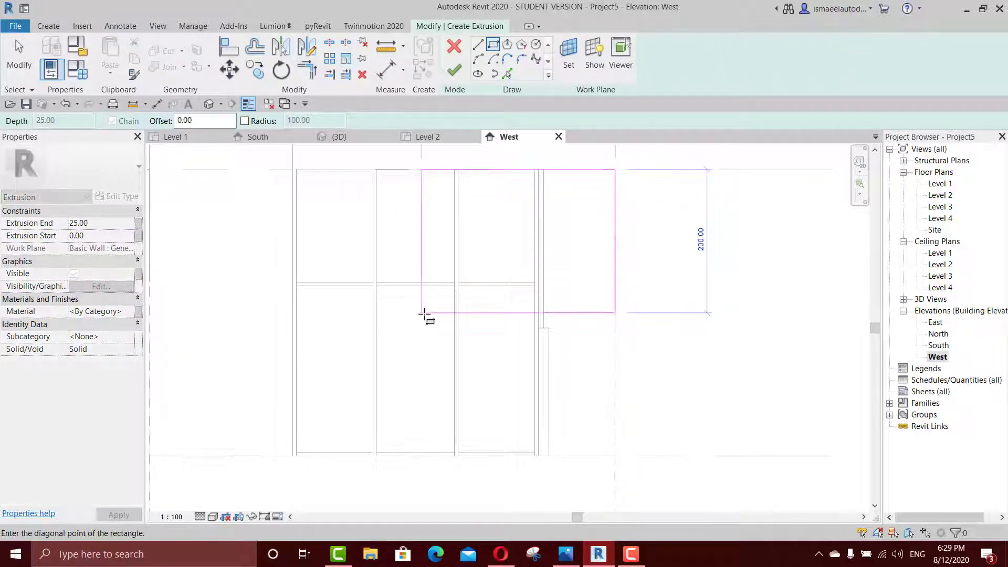
{"action": "left_click", "coordinate": [435, 312]}
{"action": "scroll", "coordinate": [473, 276], "scroll_direction": "down", "scroll_amount": 2}
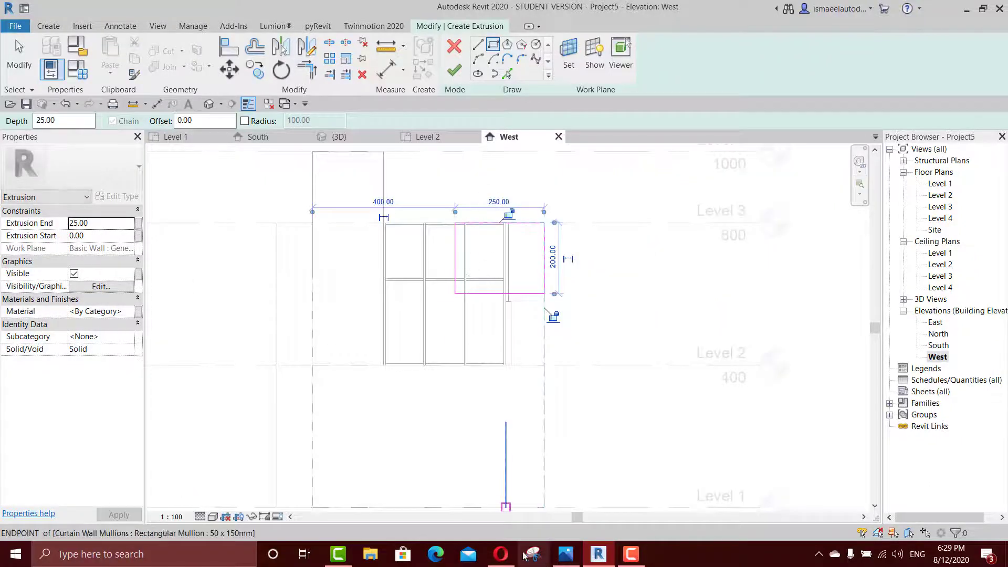
Check the reference picture, set the rectangle's width to 200, and finish the extrusion sketch
{"action": "left_click", "coordinate": [566, 554]}
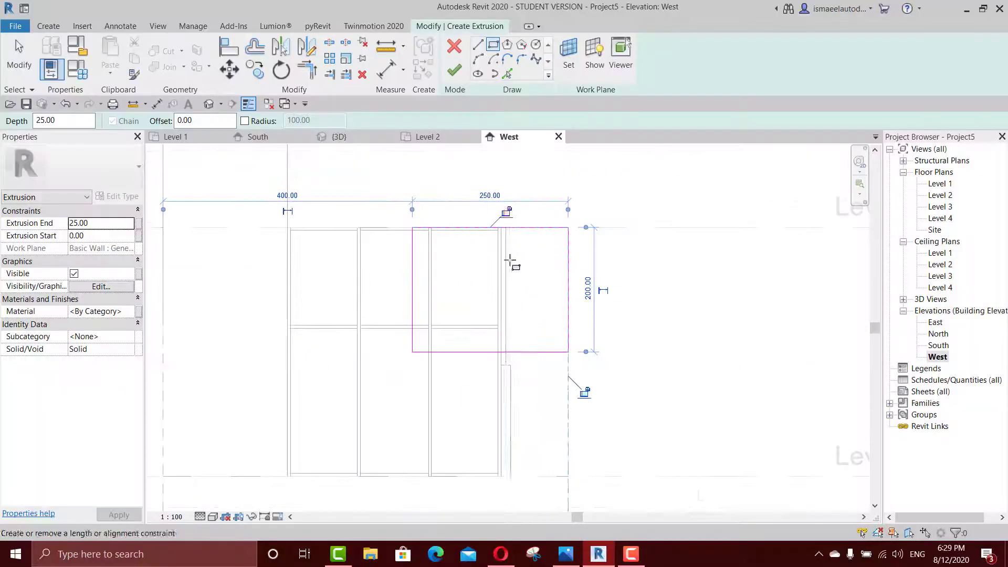
{"action": "scroll", "coordinate": [517, 271], "scroll_direction": "up", "scroll_amount": 2}
{"action": "middle_click_drag", "start_coordinate": [549, 293], "coordinate": [546, 251]}
{"action": "key", "text": "Escape"}
{"action": "key", "text": "Escape"}
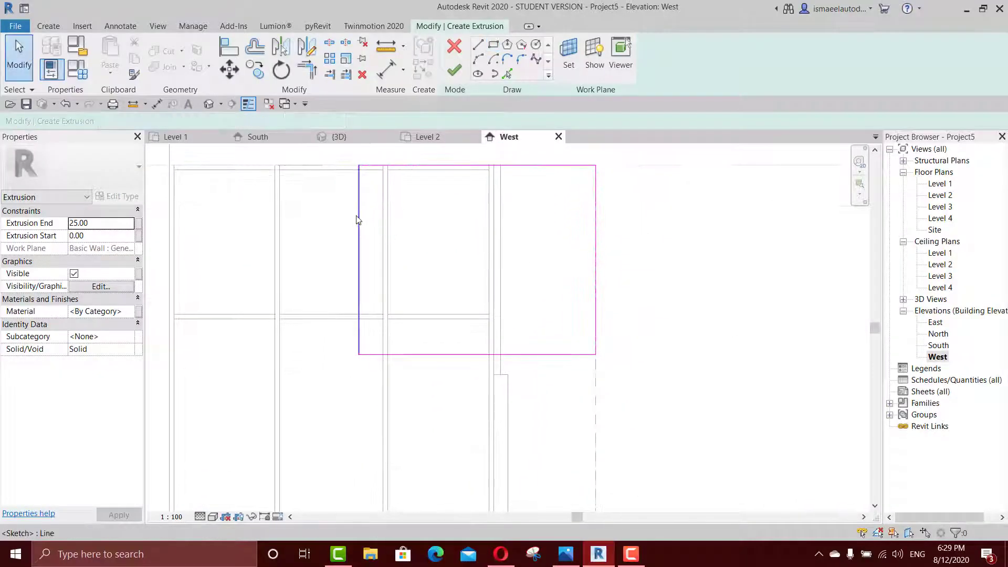
{"action": "left_click_drag", "start_coordinate": [359, 253], "coordinate": [368, 261]}
{"action": "scroll", "coordinate": [371, 266], "scroll_direction": "down", "scroll_amount": 2}
{"action": "middle_click_drag", "start_coordinate": [382, 282], "coordinate": [386, 315]}
{"action": "left_click", "coordinate": [435, 203]}
{"action": "type", "text": "200"}
{"action": "key", "text": "Return"}
{"action": "key", "text": "Escape"}
{"action": "scroll", "coordinate": [486, 317], "scroll_direction": "down", "scroll_amount": 2}
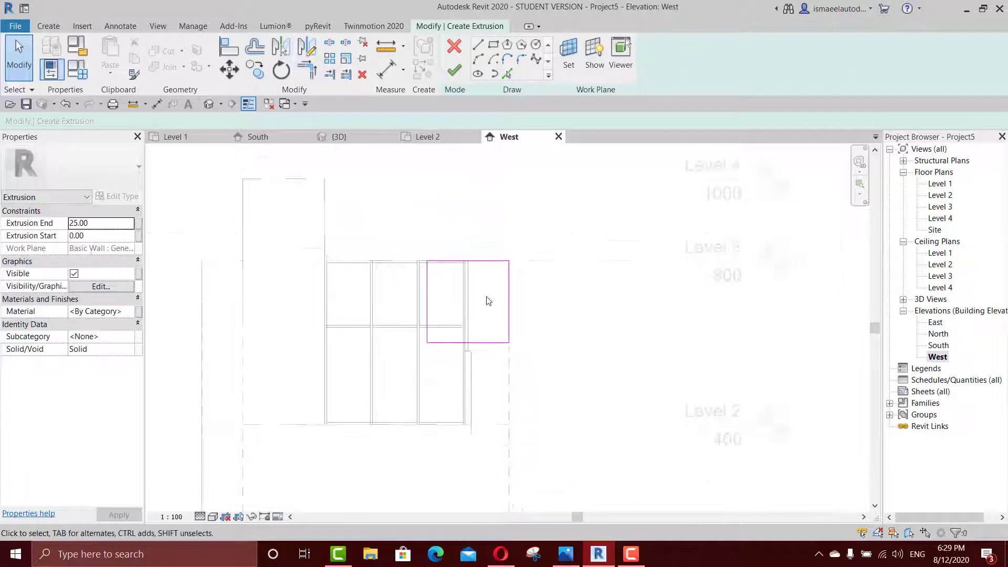
{"action": "left_click", "coordinate": [455, 72]}
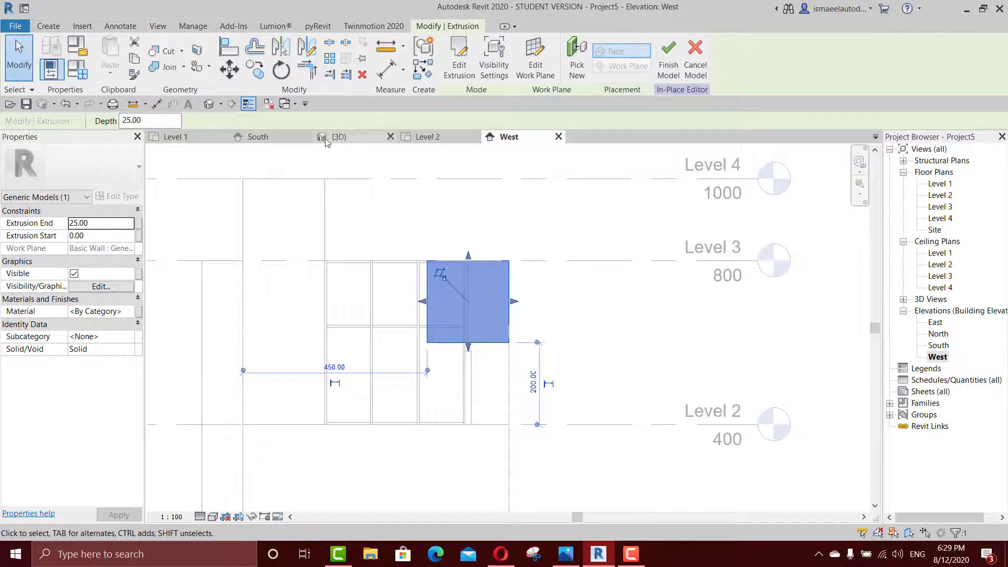
Set the end panel's extrusion end to 5 and check the panel in the 3D view
{"action": "left_click", "coordinate": [119, 216]}
{"action": "left_click", "coordinate": [110, 223]}
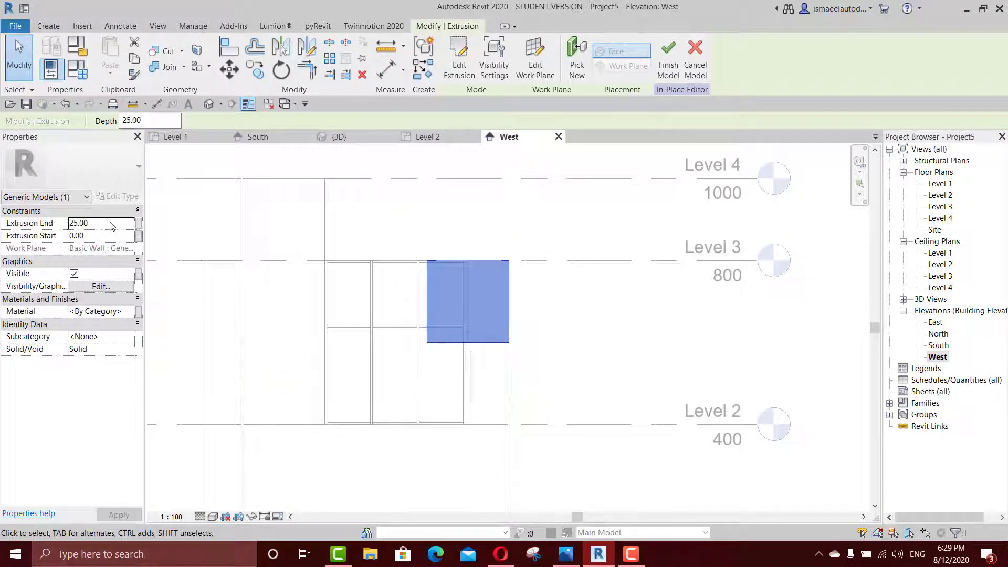
{"action": "left_click", "coordinate": [119, 223]}
{"action": "type", "text": "5"}
{"action": "key", "text": "Return"}
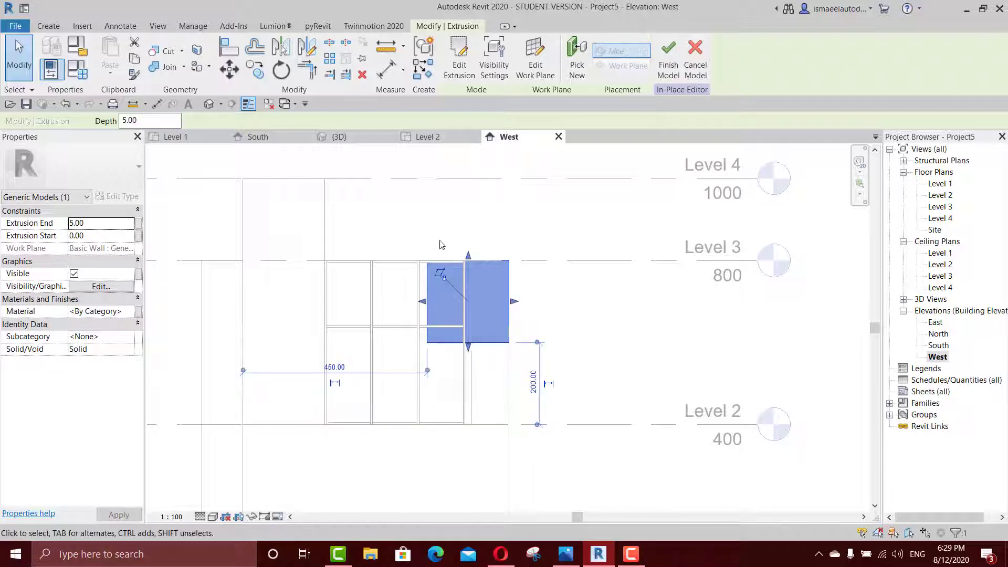
{"action": "left_click", "coordinate": [116, 225]}
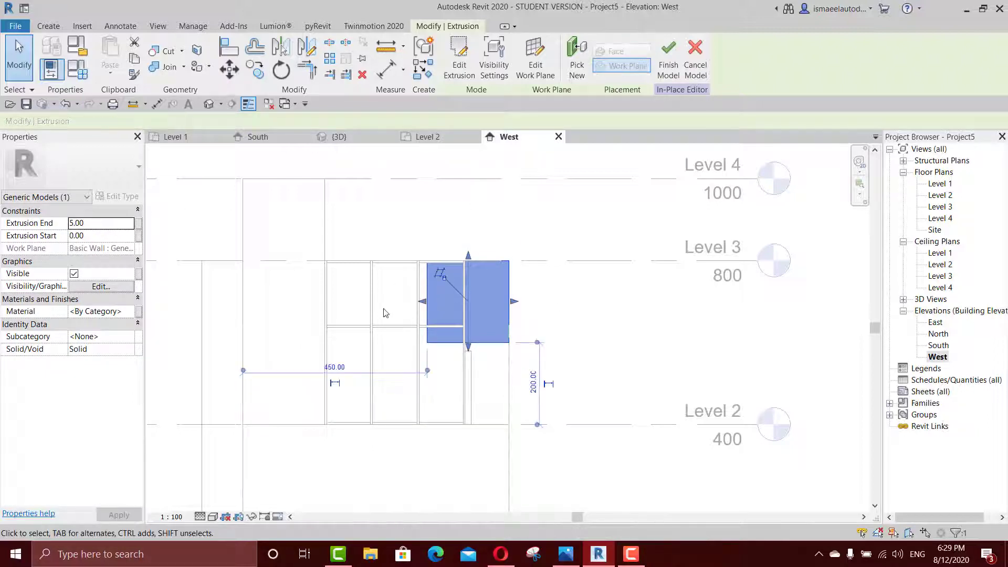
{"action": "key", "text": "Escape"}
{"action": "scroll", "coordinate": [447, 294], "scroll_direction": "up", "scroll_amount": 2}
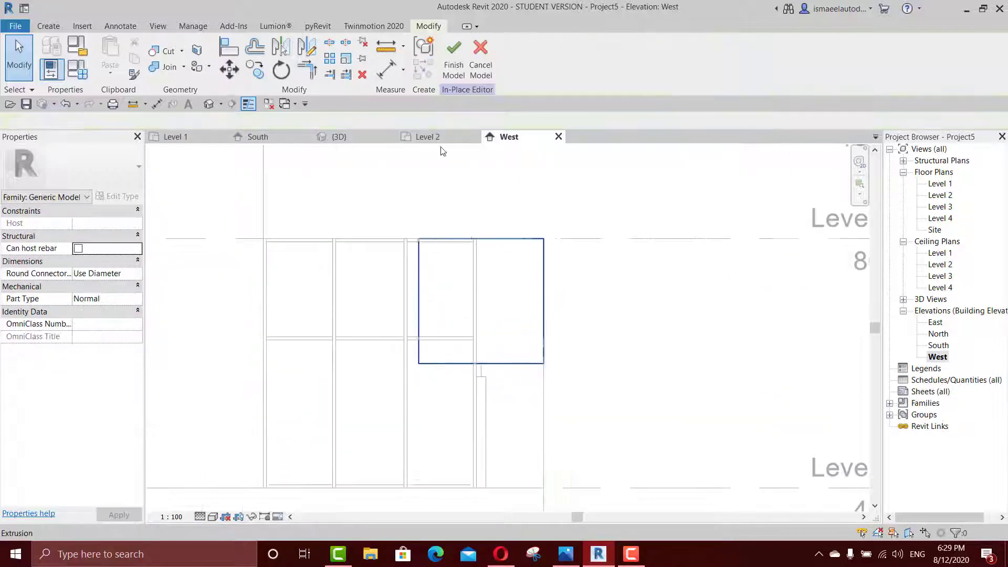
{"action": "left_click", "coordinate": [337, 138]}
{"action": "scroll", "coordinate": [552, 305], "scroll_direction": "up", "scroll_amount": 2}
{"action": "scroll", "coordinate": [551, 306], "scroll_direction": "up", "scroll_amount": 3}
{"action": "middle_click_drag", "start_coordinate": [536, 263], "coordinate": [538, 294]}
{"action": "scroll", "coordinate": [564, 286], "scroll_direction": "down", "scroll_amount": 2}
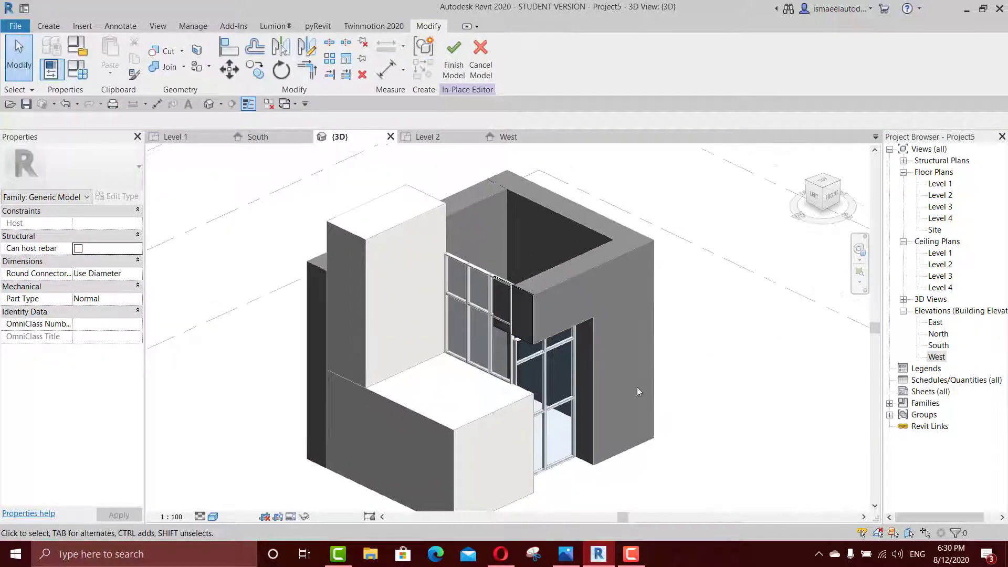
After checking the reference picture, start another extrusion in the Site plan on the top face of the L-shaped wall
{"action": "double_click", "coordinate": [936, 230]}
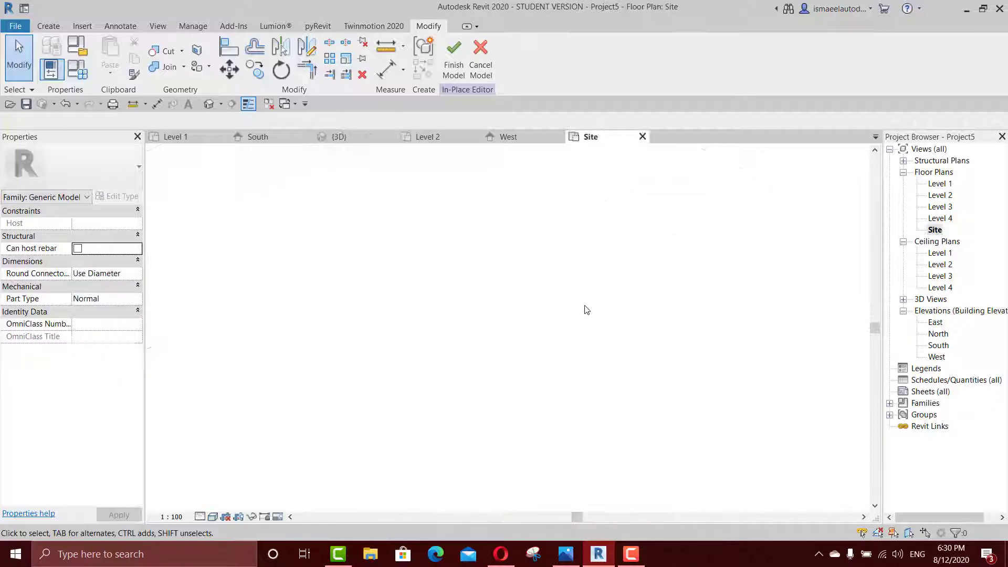
{"action": "left_click", "coordinate": [565, 554]}
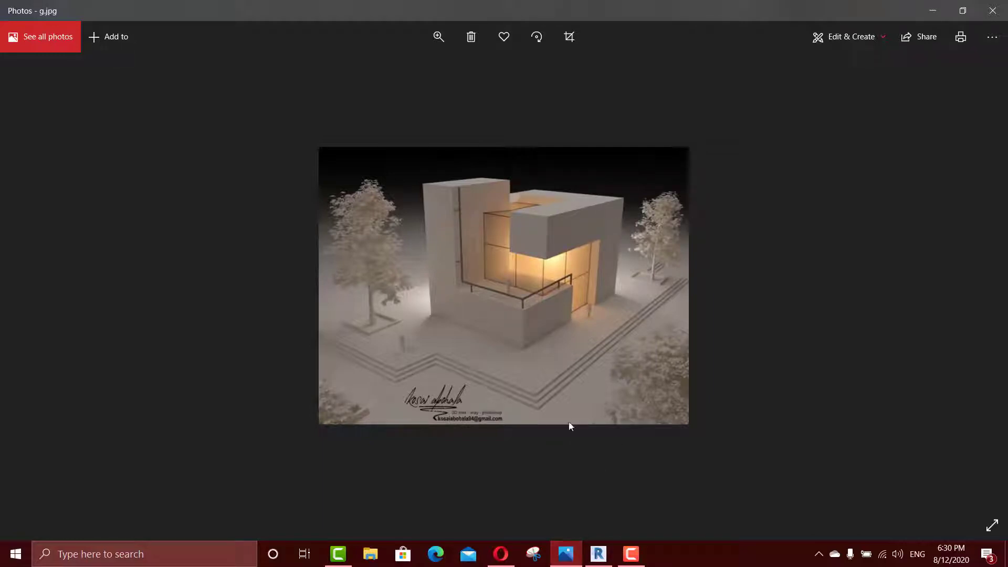
{"action": "left_click", "coordinate": [599, 554]}
{"action": "scroll", "coordinate": [469, 218], "scroll_direction": "up", "scroll_amount": 3}
{"action": "scroll", "coordinate": [421, 269], "scroll_direction": "up", "scroll_amount": 3}
{"action": "left_click", "coordinate": [48, 26]}
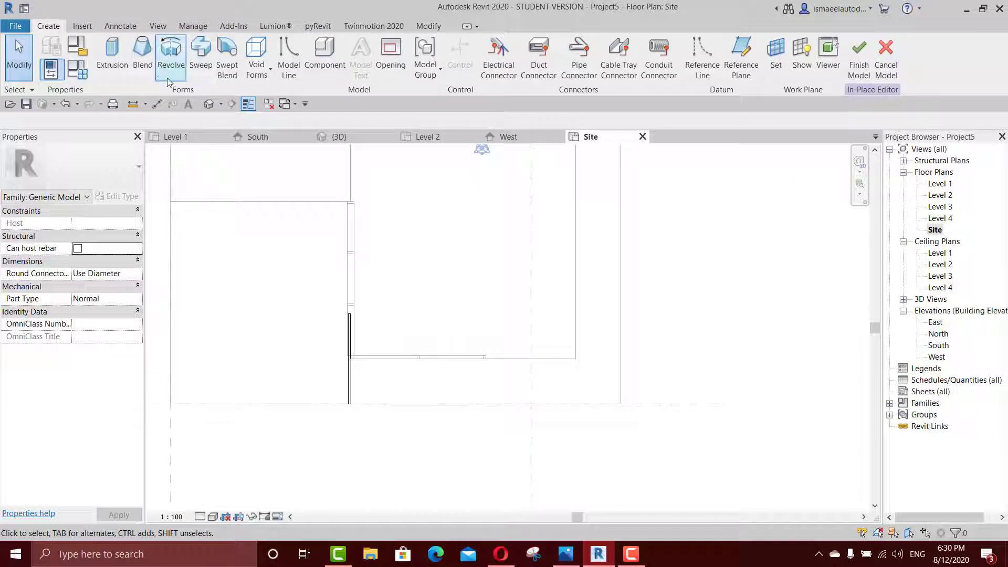
{"action": "left_click", "coordinate": [112, 53]}
{"action": "left_click", "coordinate": [563, 68]}
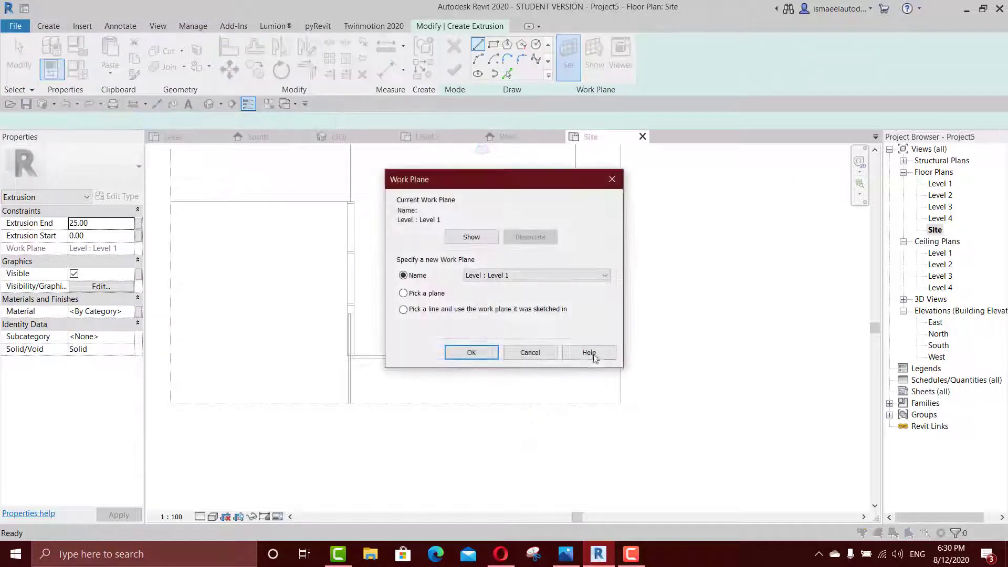
{"action": "left_click", "coordinate": [461, 349]}
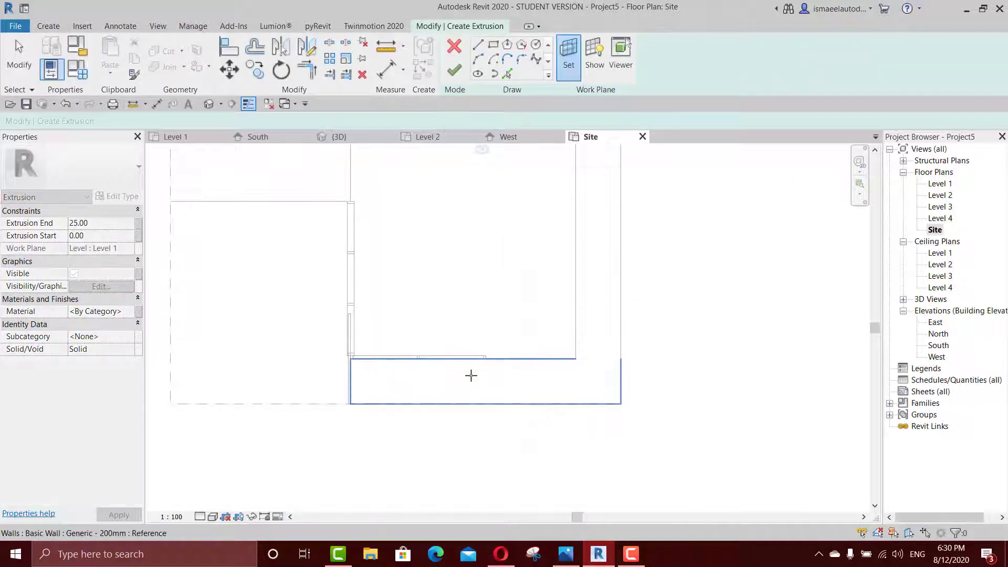
{"action": "left_click", "coordinate": [405, 363]}
{"action": "scroll", "coordinate": [368, 407], "scroll_direction": "up", "scroll_amount": 2}
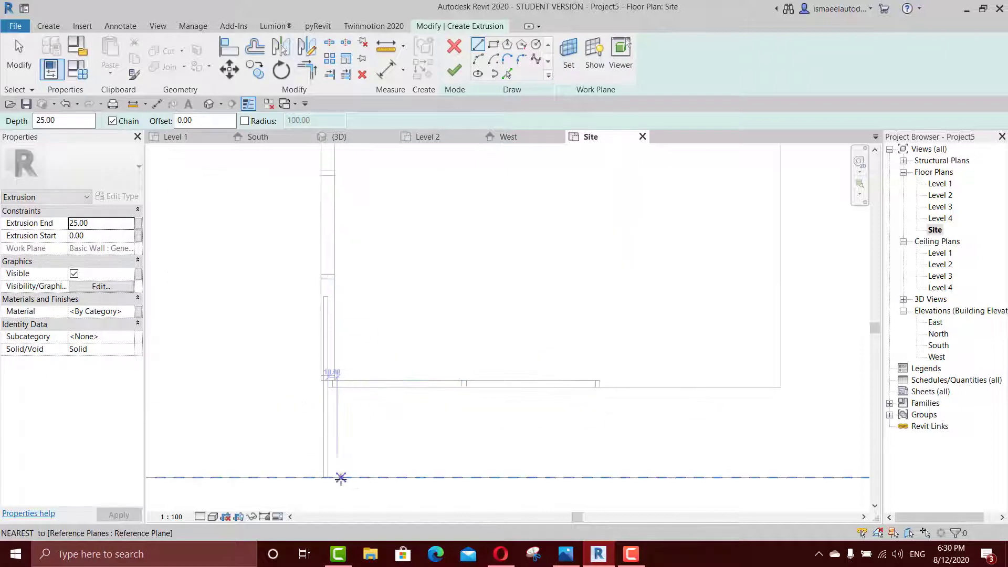
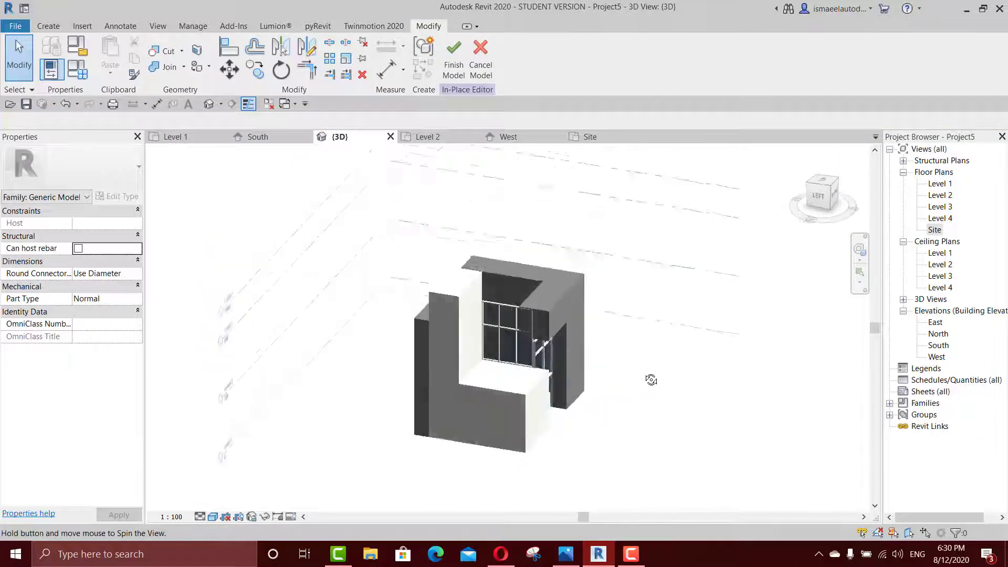
Compare the thin wall cladding in the 3D view with the reference picture and finish the in-place model
{"action": "scroll", "coordinate": [504, 284], "scroll_direction": "up", "scroll_amount": 2}
{"action": "middle_click_drag", "start_coordinate": [457, 196], "coordinate": [489, 207], "text": "shift"}
{"action": "scroll", "coordinate": [476, 205], "scroll_direction": "up", "scroll_amount": 1}
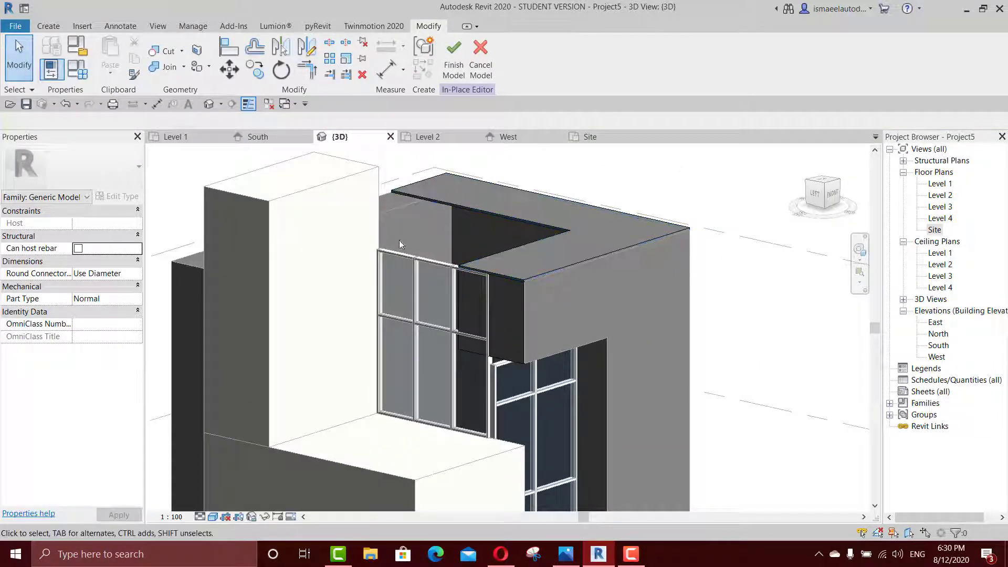
{"action": "scroll", "coordinate": [404, 226], "scroll_direction": "up", "scroll_amount": 2}
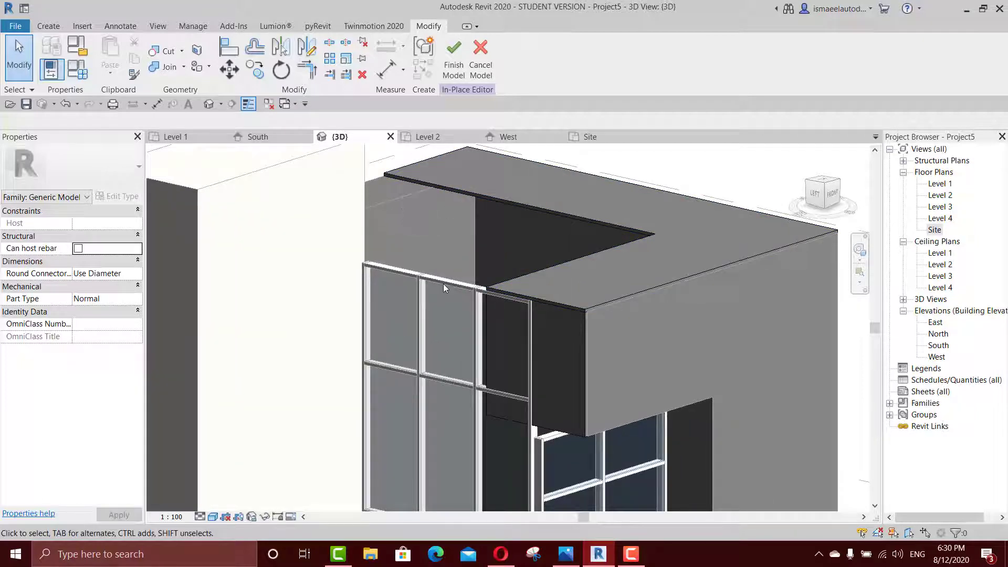
{"action": "left_click", "coordinate": [566, 556]}
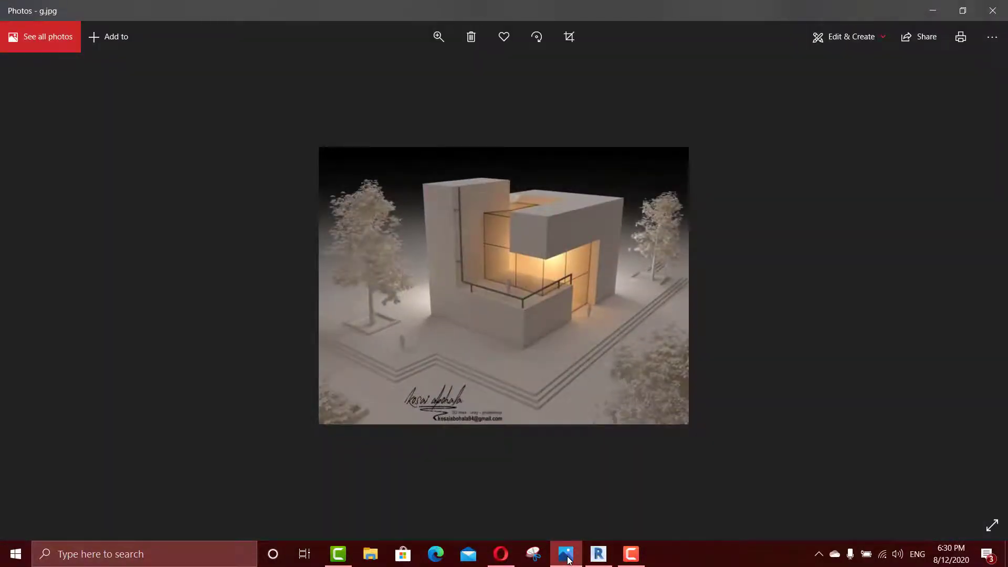
{"action": "left_click", "coordinate": [567, 557]}
{"action": "scroll", "coordinate": [348, 252], "scroll_direction": "down", "scroll_amount": 5}
{"action": "middle_click_drag", "start_coordinate": [348, 257], "coordinate": [314, 362], "text": "shift"}
{"action": "scroll", "coordinate": [347, 234], "scroll_direction": "up", "scroll_amount": 2}
{"action": "left_click", "coordinate": [454, 58]}
In the Site plan, place an aligned dimension between the tall block's inner end and the terrace glazing's outer face
{"action": "middle_click_drag", "start_coordinate": [481, 302], "coordinate": [411, 300], "text": "shift"}
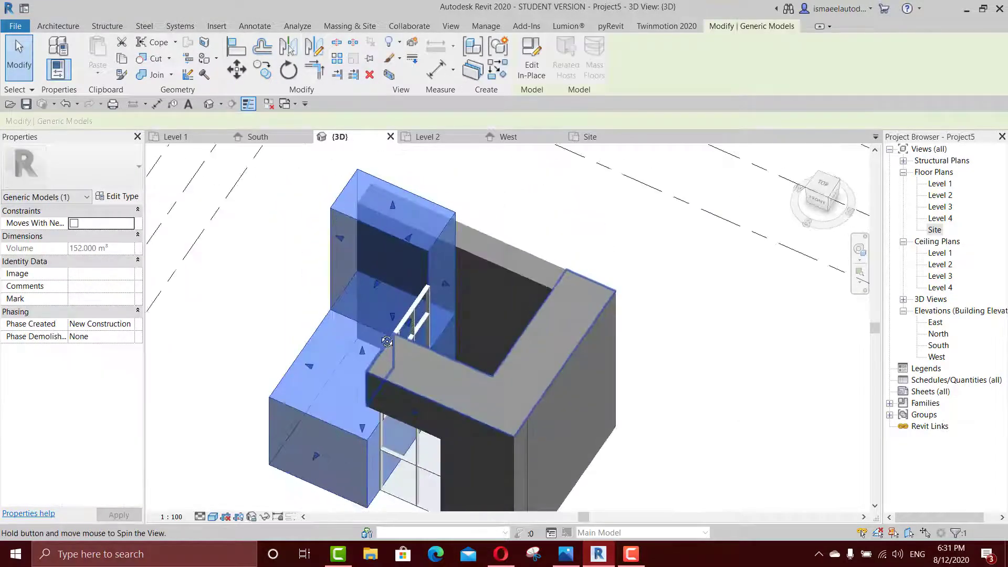
{"action": "scroll", "coordinate": [459, 286], "scroll_direction": "up", "scroll_amount": 2}
{"action": "left_click_drag", "start_coordinate": [433, 282], "coordinate": [479, 300]}
{"action": "double_click", "coordinate": [939, 230]}
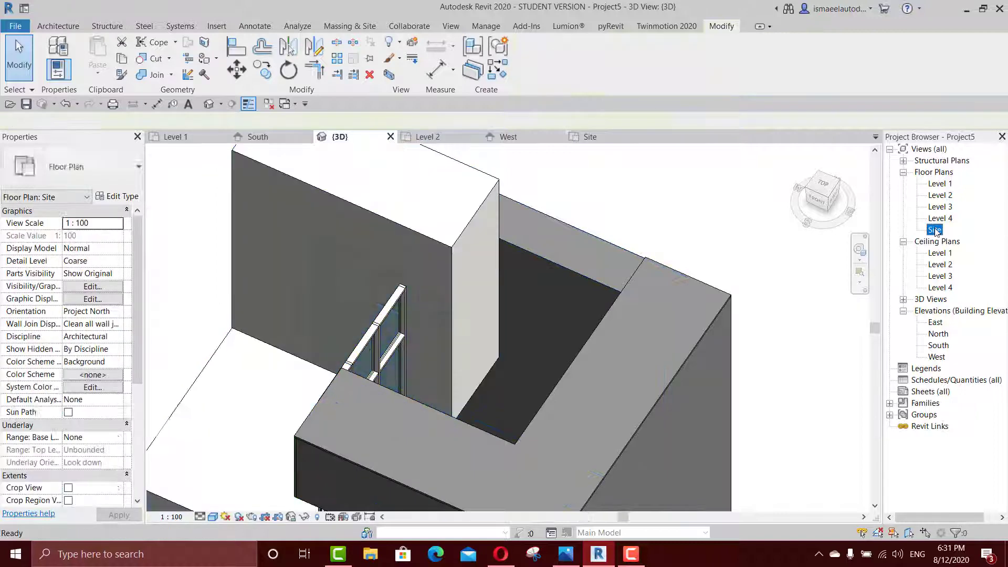
{"action": "scroll", "coordinate": [536, 310], "scroll_direction": "down", "scroll_amount": 4}
{"action": "scroll", "coordinate": [533, 290], "scroll_direction": "up", "scroll_amount": 2}
{"action": "key", "text": "Escape"}
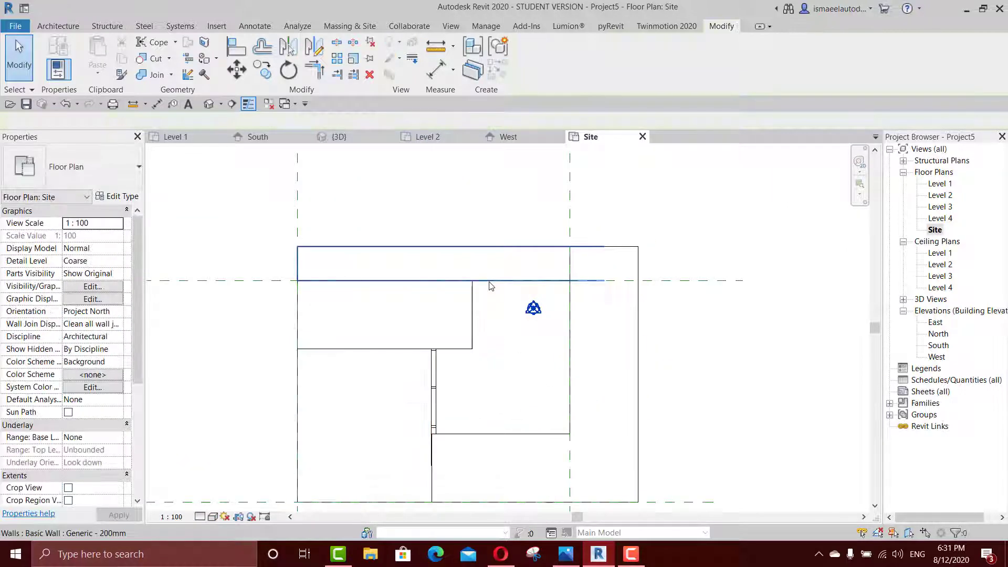
{"action": "key", "text": "i"}
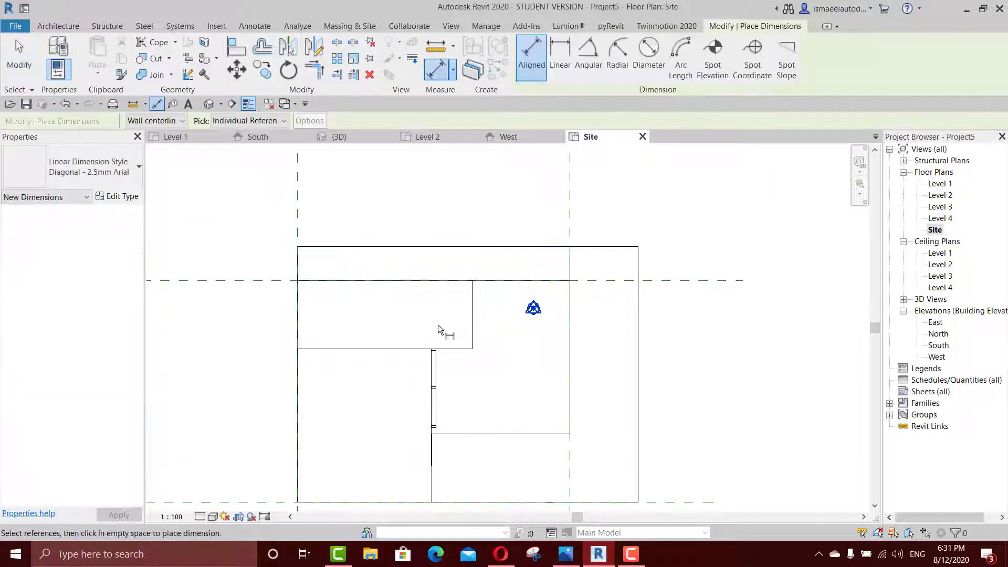
{"action": "left_click", "coordinate": [472, 320]}
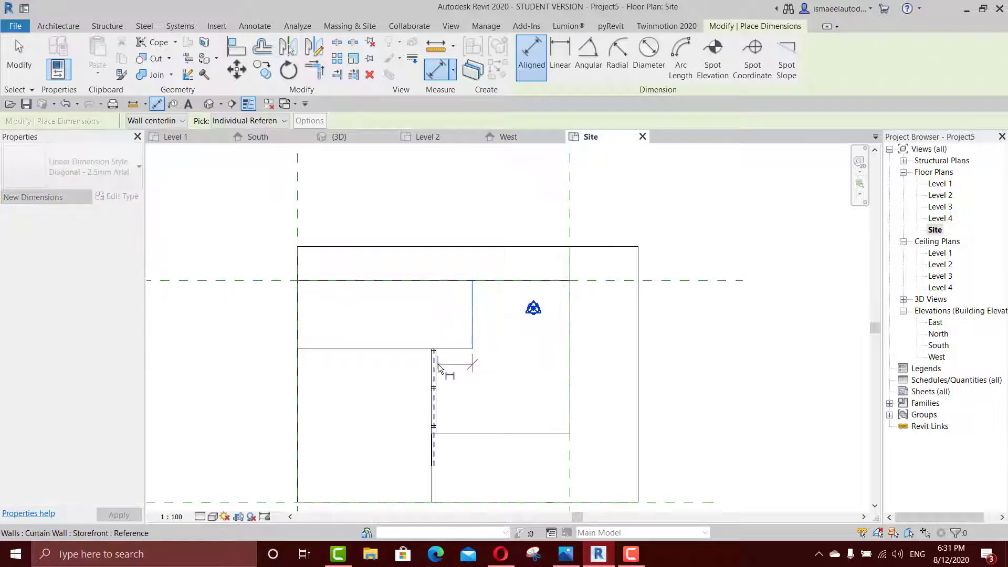
{"action": "left_click", "coordinate": [432, 366]}
{"action": "left_click", "coordinate": [434, 191]}
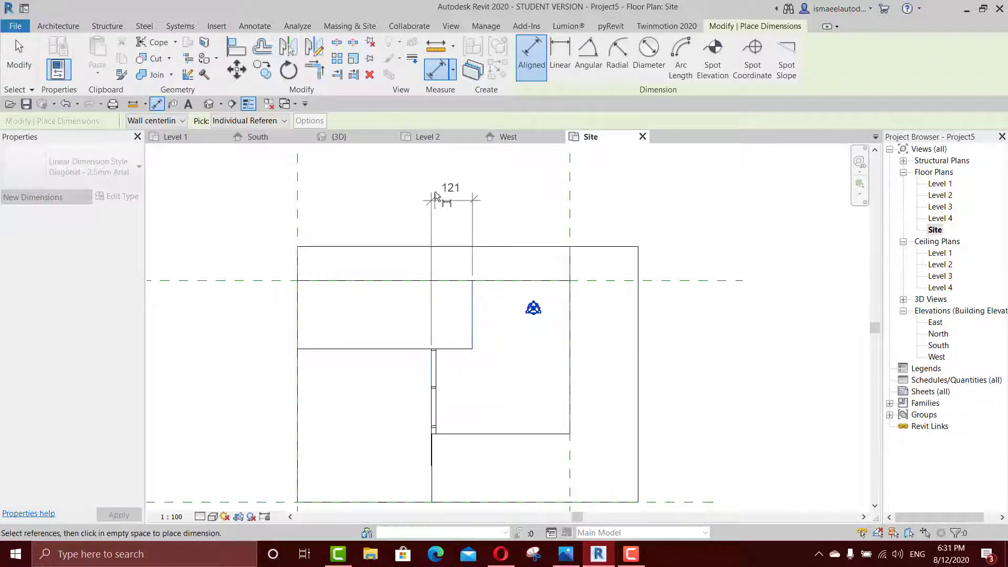
Try to stretch the tall block's inner end and set its distance from the terrace glazing to 150, and undo both changes
{"action": "key", "text": "Escape"}
{"action": "key", "text": "Escape"}
{"action": "left_click", "coordinate": [476, 315]}
{"action": "left_click_drag", "start_coordinate": [477, 315], "coordinate": [495, 315]}
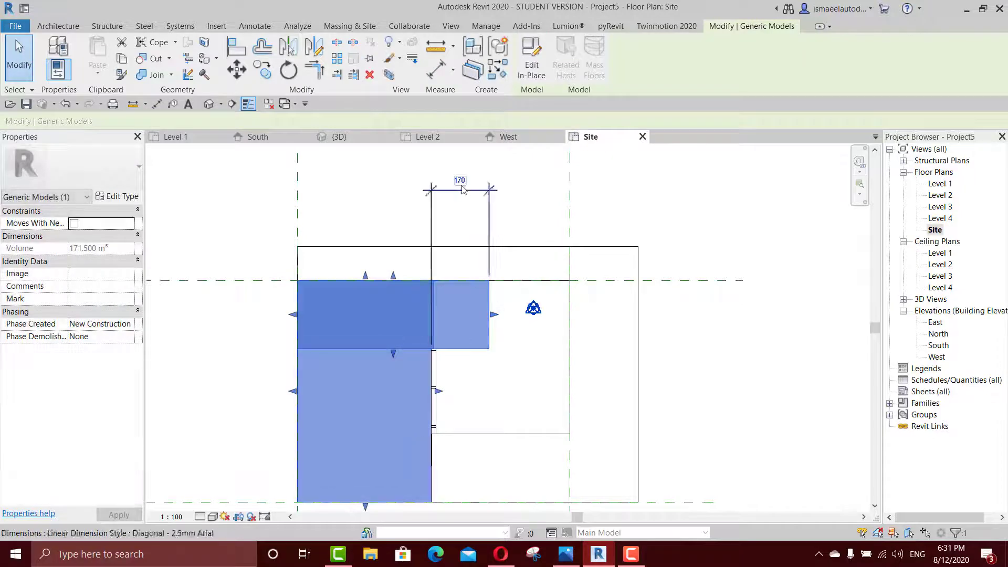
{"action": "left_click", "coordinate": [470, 191]}
{"action": "type", "text": "150"}
{"action": "key", "text": "Return"}
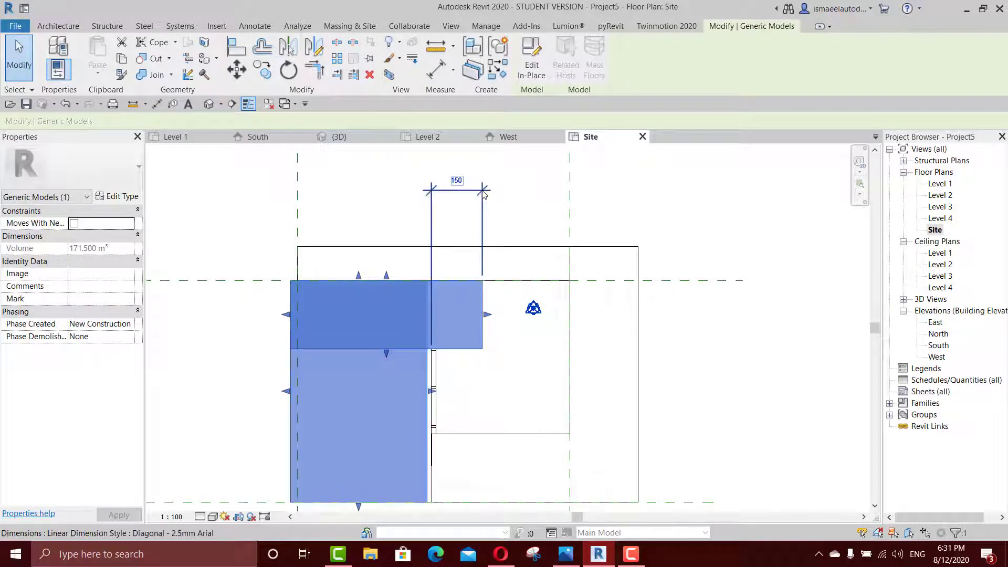
{"action": "key", "text": "ctrl+z"}
{"action": "key", "text": "ctrl+z"}
Stretch the tall block's inner end to 170 from the terrace glazing's outer face and delete the dimension
{"action": "scroll", "coordinate": [473, 324], "scroll_direction": "up", "scroll_amount": 2}
{"action": "scroll", "coordinate": [475, 318], "scroll_direction": "down", "scroll_amount": 1}
{"action": "left_click", "coordinate": [455, 321]}
{"action": "left_click_drag", "start_coordinate": [476, 311], "coordinate": [518, 313]}
{"action": "scroll", "coordinate": [518, 312], "scroll_direction": "down", "scroll_amount": 2}
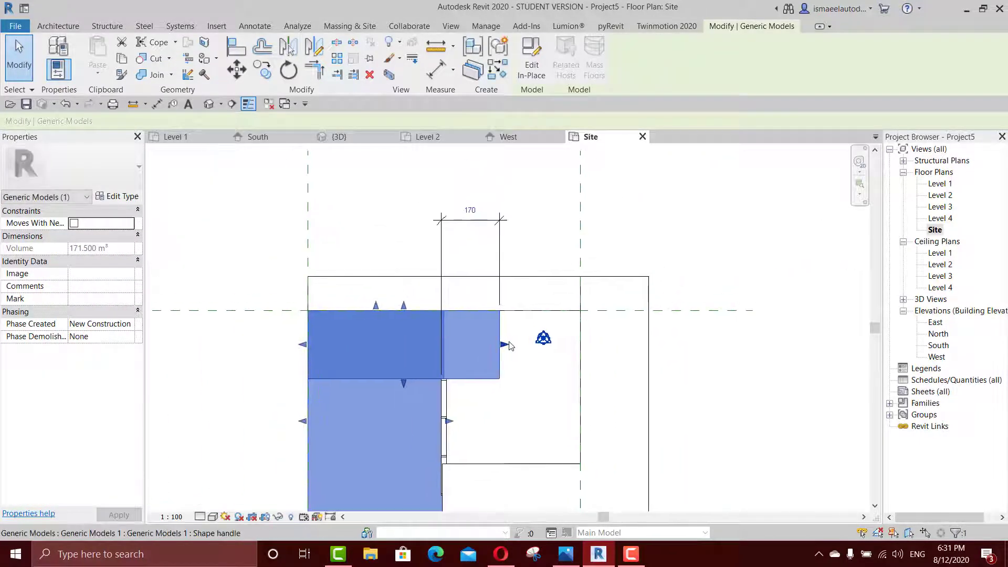
{"action": "scroll", "coordinate": [507, 347], "scroll_direction": "up", "scroll_amount": 1}
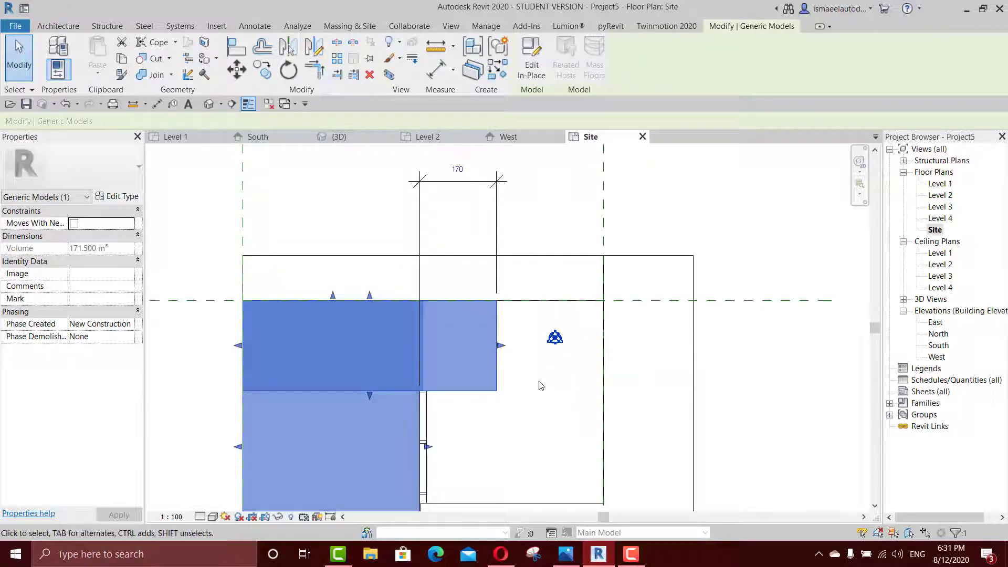
{"action": "scroll", "coordinate": [540, 383], "scroll_direction": "down", "scroll_amount": 1}
{"action": "left_click", "coordinate": [543, 413]}
{"action": "middle_click_drag", "start_coordinate": [543, 414], "coordinate": [537, 364]}
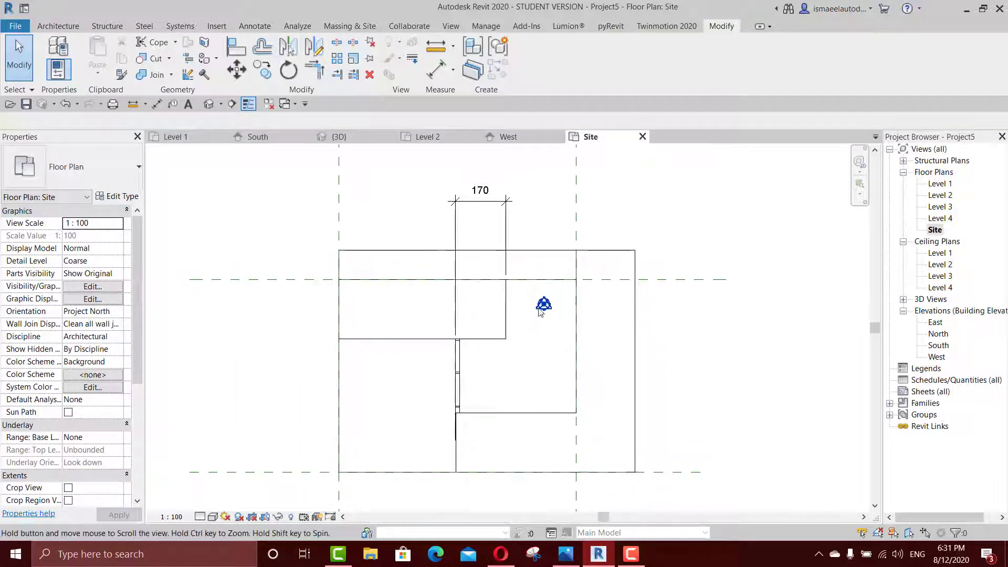
{"action": "left_click", "coordinate": [512, 207]}
{"action": "key", "text": "Delete"}
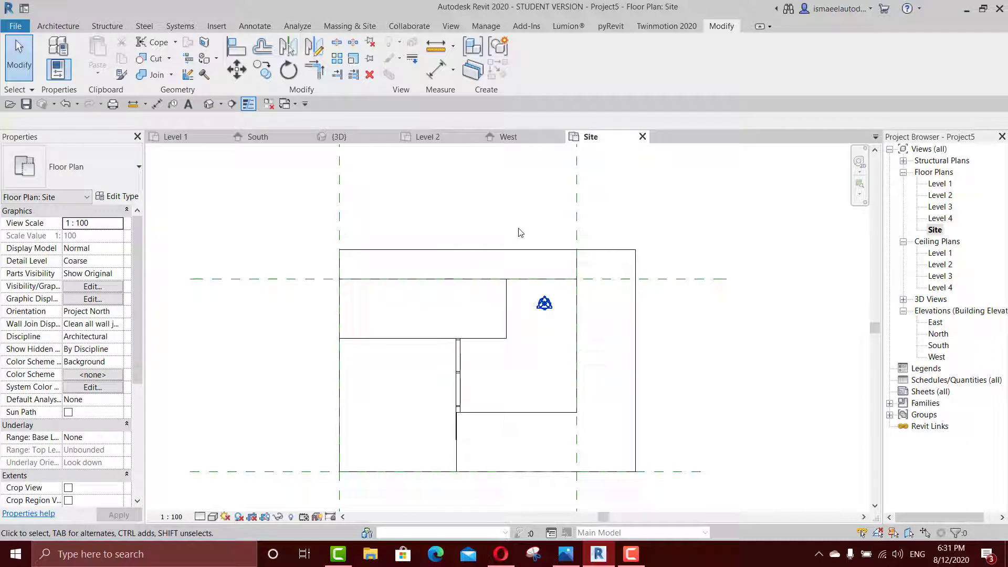
Select the ground-floor Storefront glazing in the South elevation and compare its grid with the reference picture
{"action": "left_click", "coordinate": [504, 137]}
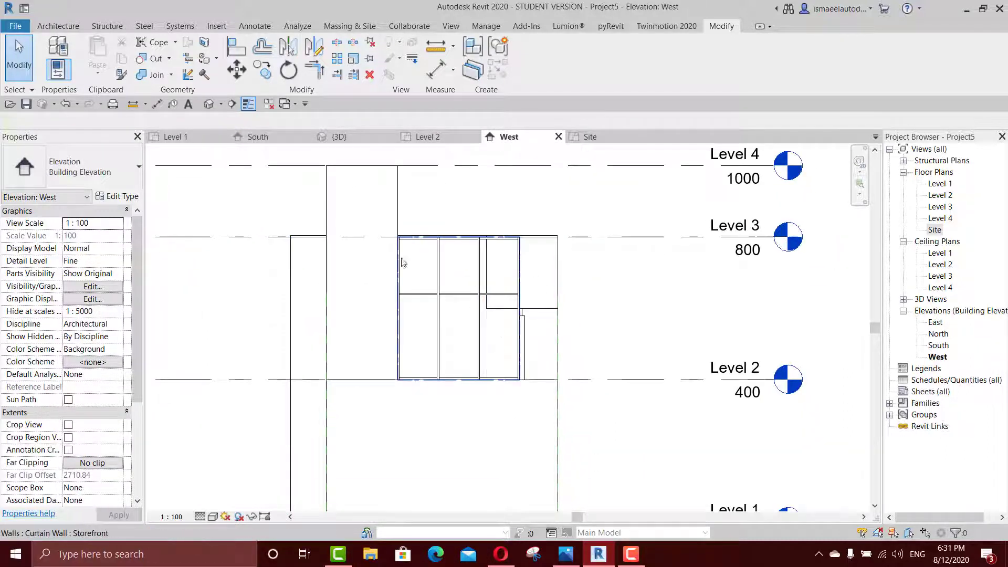
{"action": "left_click", "coordinate": [258, 137]}
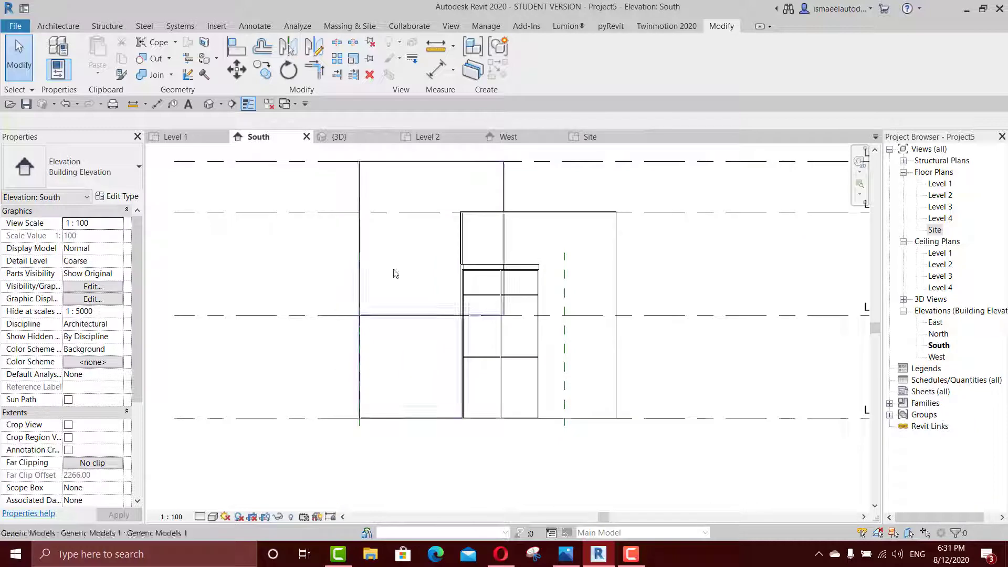
{"action": "left_click", "coordinate": [517, 349]}
{"action": "scroll", "coordinate": [508, 305], "scroll_direction": "up", "scroll_amount": 2}
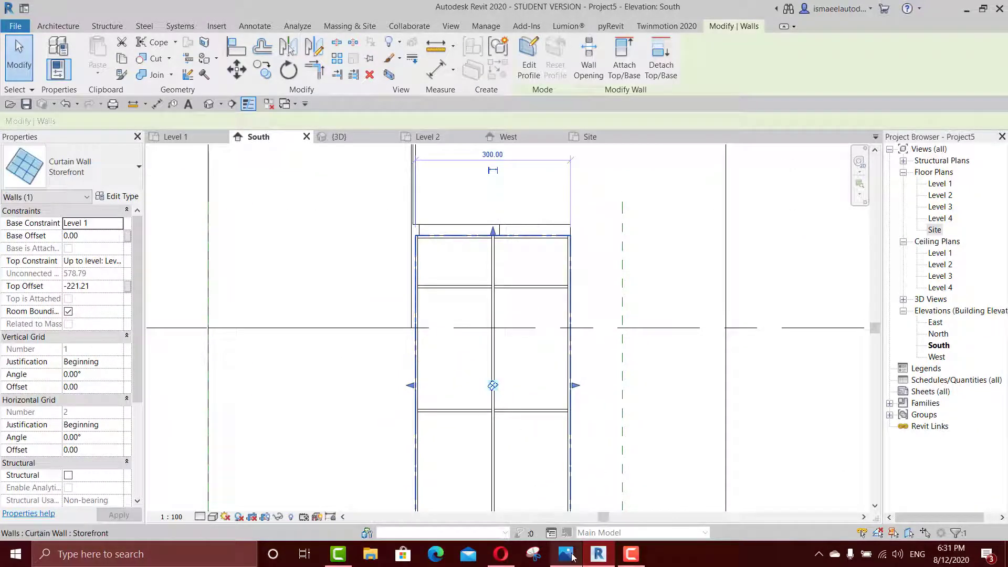
{"action": "left_click", "coordinate": [573, 556]}
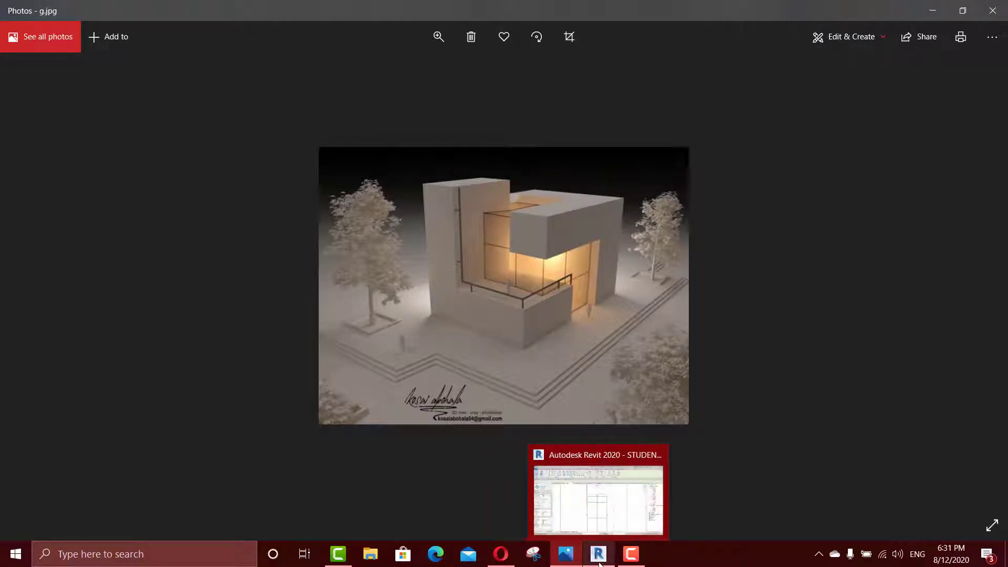
{"action": "left_click", "coordinate": [584, 525]}
{"action": "scroll", "coordinate": [515, 329], "scroll_direction": "down", "scroll_amount": 1}
{"action": "scroll", "coordinate": [503, 300], "scroll_direction": "up", "scroll_amount": 1}
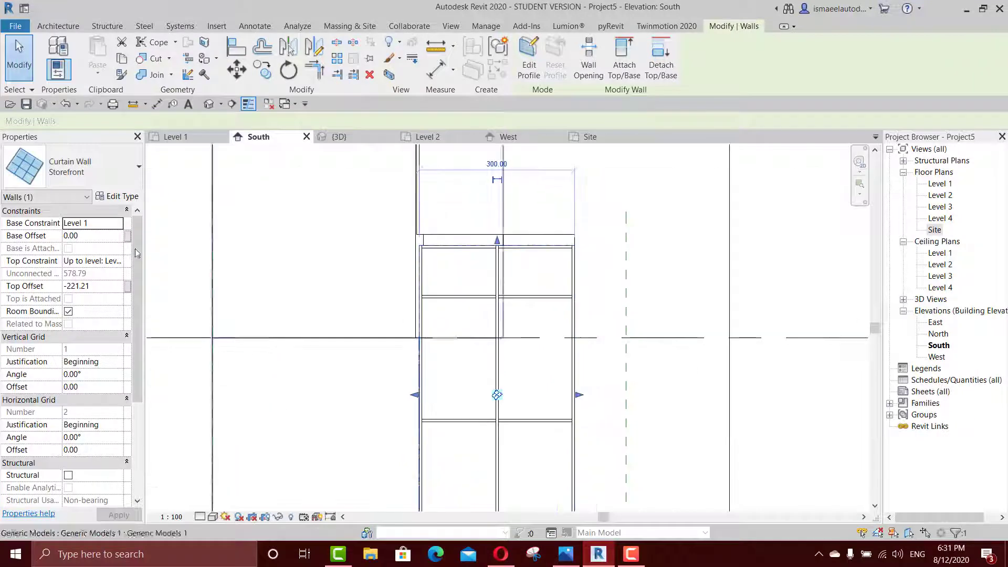
Set the Storefront curtain wall type's vertical grid layout to Fixed Number
{"action": "left_click", "coordinate": [118, 197]}
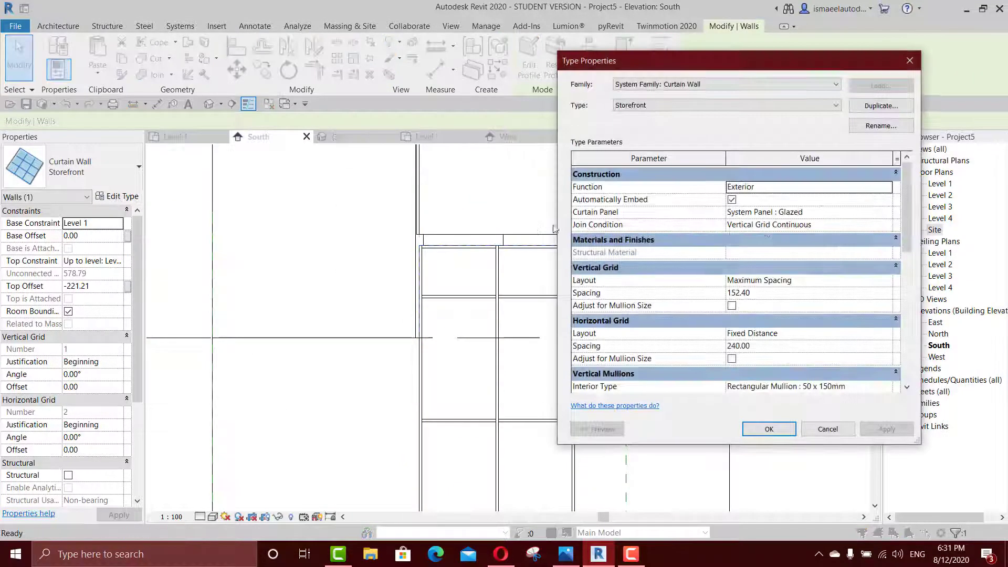
{"action": "left_click", "coordinate": [887, 281]}
{"action": "left_click", "coordinate": [764, 314]}
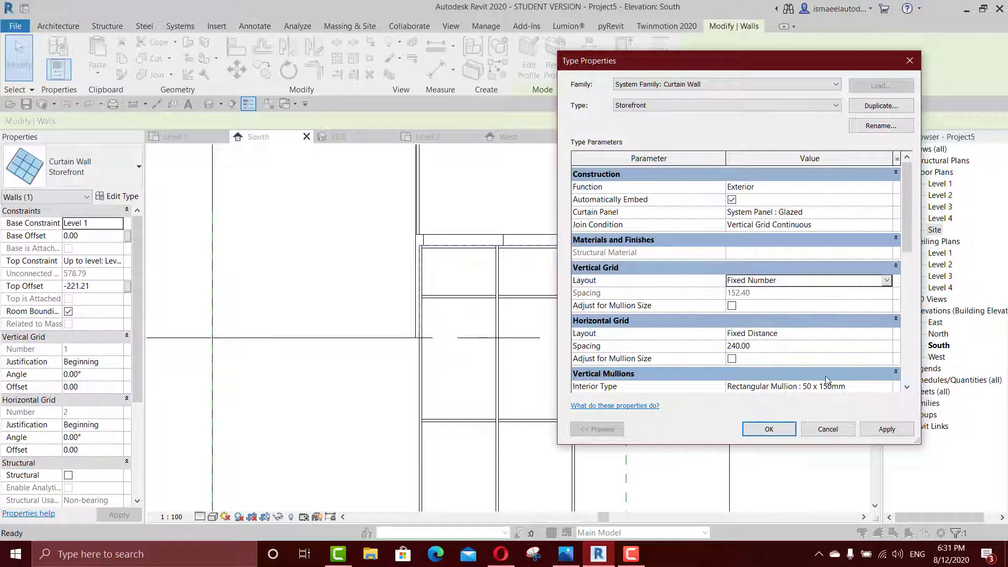
{"action": "left_click", "coordinate": [890, 431]}
{"action": "left_click", "coordinate": [769, 429]}
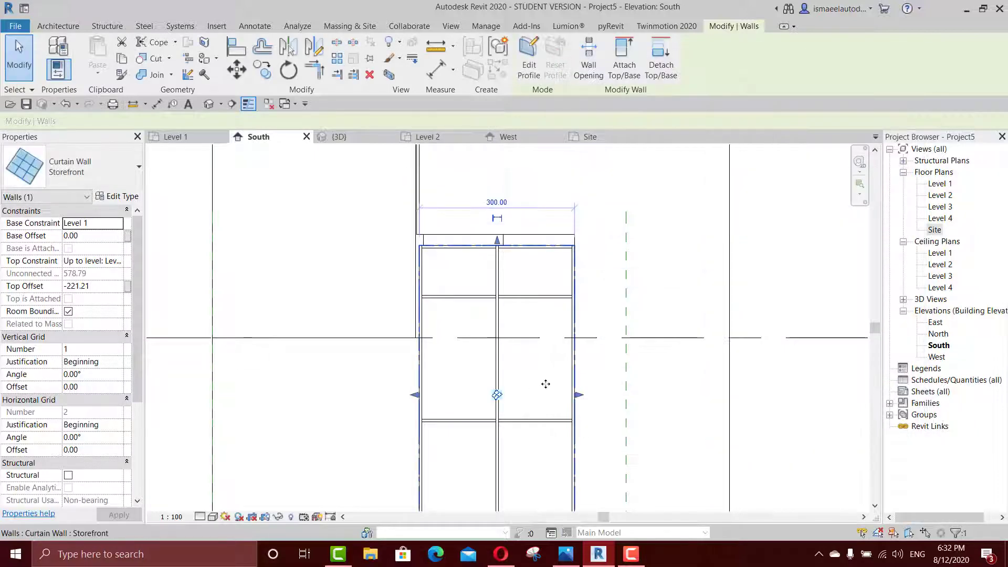
Try to set the ground-floor glazing's vertical grid number to 0
{"action": "left_click", "coordinate": [105, 354]}
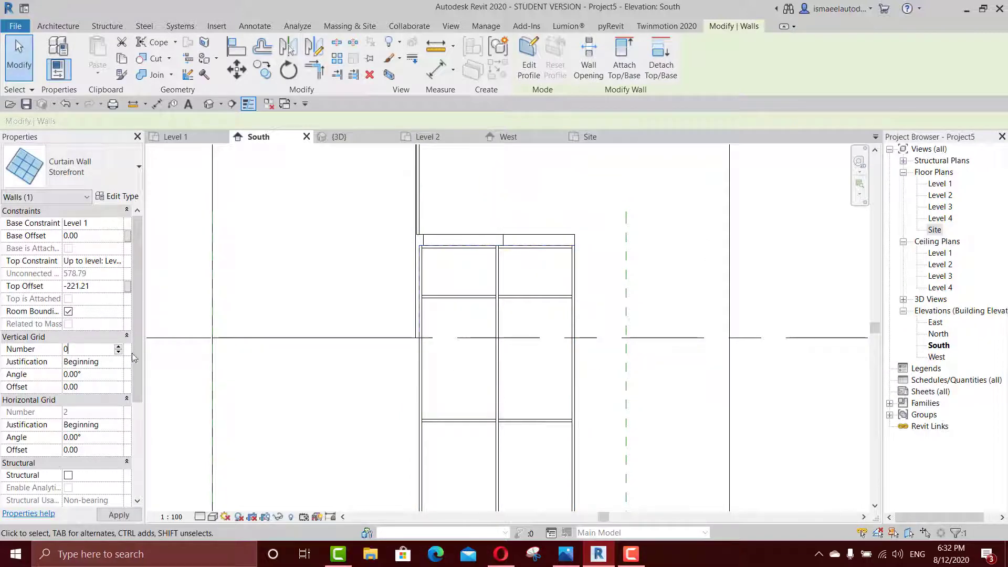
{"action": "mouse_move", "coordinate": [360, 353]}
{"action": "left_click", "coordinate": [584, 278]}
{"action": "scroll", "coordinate": [544, 293], "scroll_direction": "down", "scroll_amount": 2}
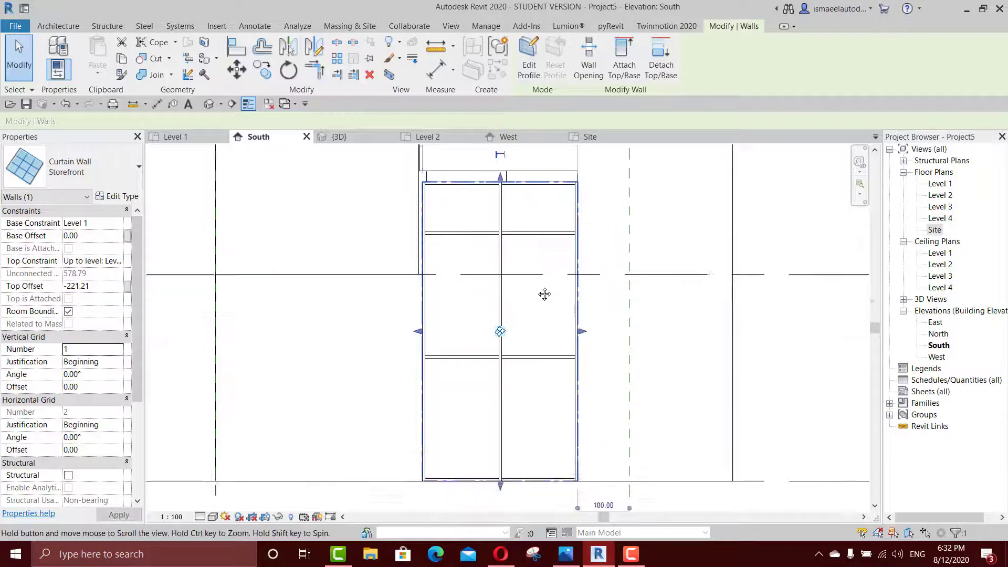
{"action": "scroll", "coordinate": [514, 221], "scroll_direction": "up", "scroll_amount": 2}
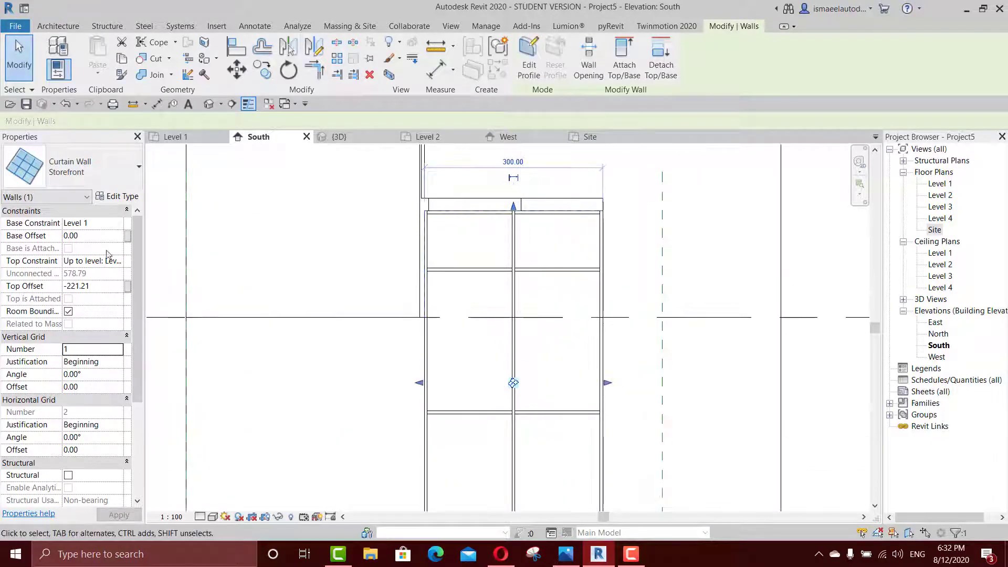
Set the Storefront curtain wall type's horizontal grid layout to Fixed Number
{"action": "left_click", "coordinate": [117, 196]}
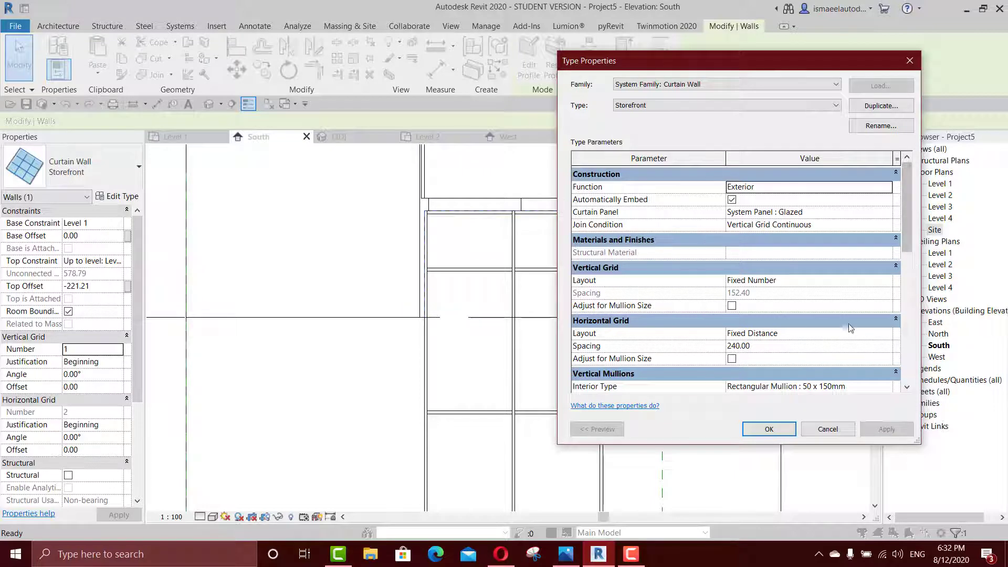
{"action": "scroll", "coordinate": [896, 273], "scroll_direction": "down", "scroll_amount": 2}
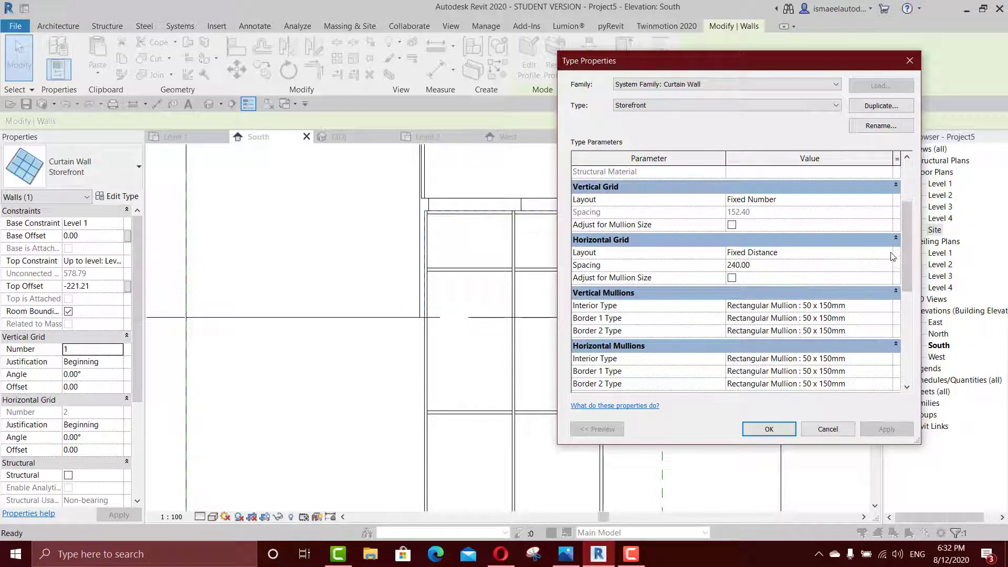
{"action": "left_click", "coordinate": [888, 255]}
{"action": "left_click", "coordinate": [887, 253]}
{"action": "left_click", "coordinate": [756, 287]}
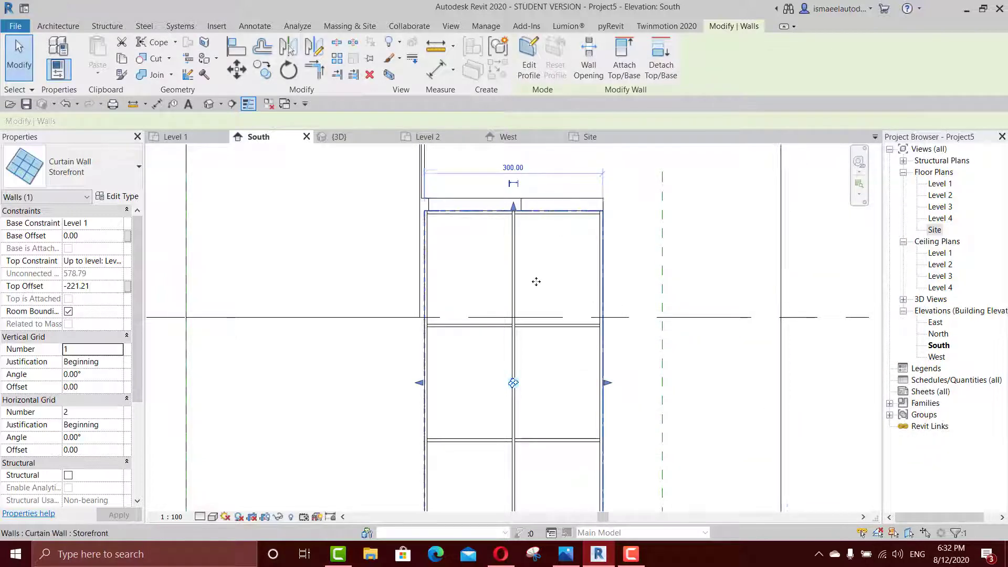
Set the ground-floor glazing's horizontal grid number to 1
{"action": "scroll", "coordinate": [537, 284], "scroll_direction": "up", "scroll_amount": 1}
{"action": "left_click", "coordinate": [84, 417]}
{"action": "type", "text": "1"}
{"action": "scroll", "coordinate": [594, 225], "scroll_direction": "down", "scroll_amount": 2}
{"action": "middle_click_drag", "start_coordinate": [594, 223], "coordinate": [580, 238]}
Raise the ground-floor glazing's top edge to the underside of the wall above, at a top offset of -200
{"action": "scroll", "coordinate": [539, 291], "scroll_direction": "up", "scroll_amount": 3}
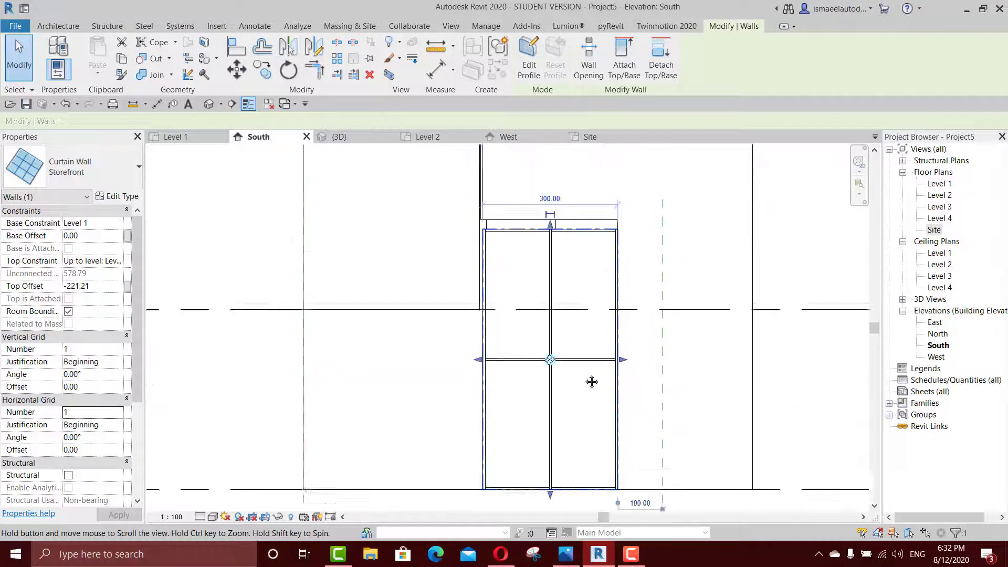
{"action": "left_click_drag", "start_coordinate": [540, 286], "coordinate": [540, 264]}
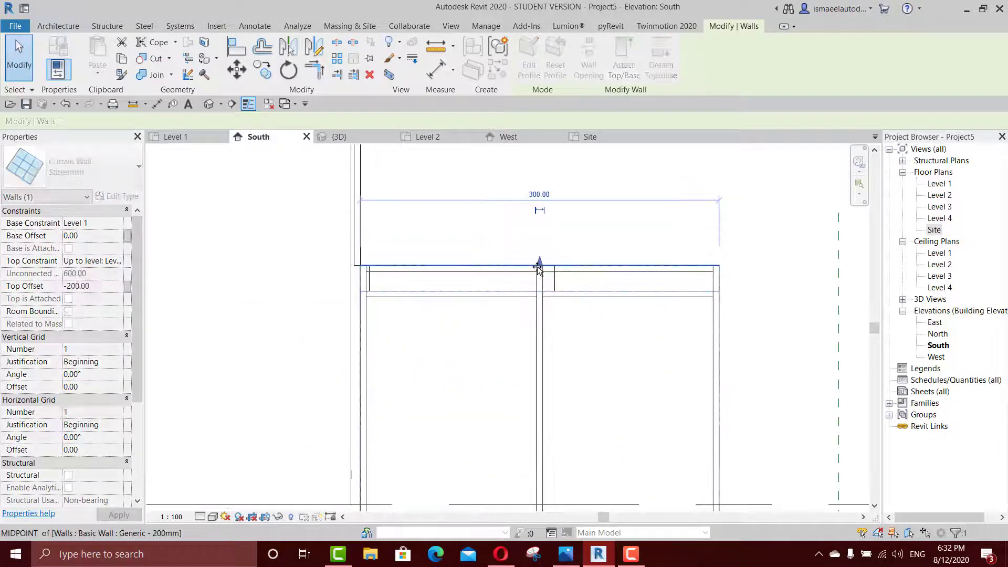
{"action": "scroll", "coordinate": [556, 252], "scroll_direction": "down", "scroll_amount": 2}
{"action": "key", "text": "Escape"}
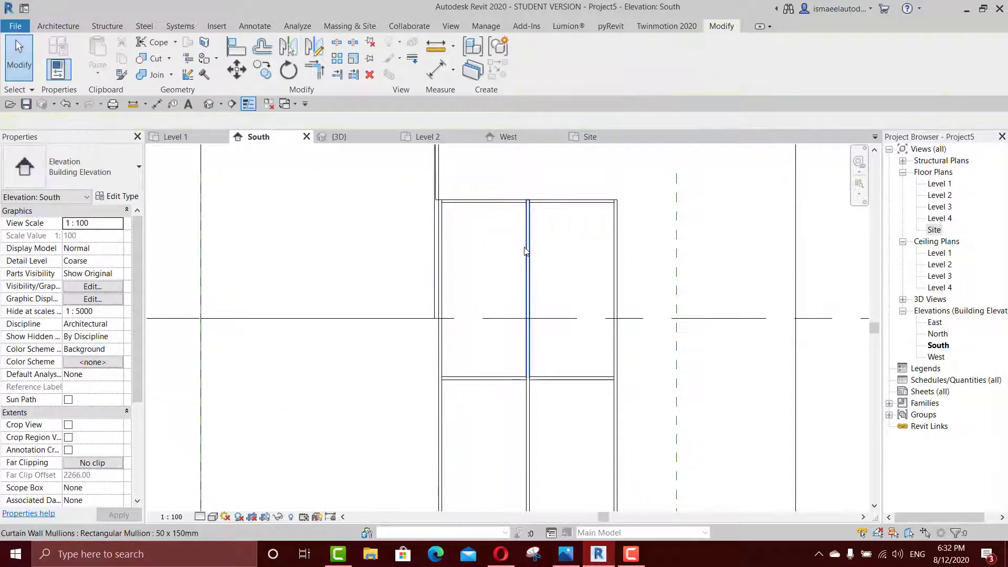
After checking the reference picture, set the 50 x 150mm rectangular mullion type's widths on side 1 and side 2 to 1
{"action": "left_click", "coordinate": [529, 256]}
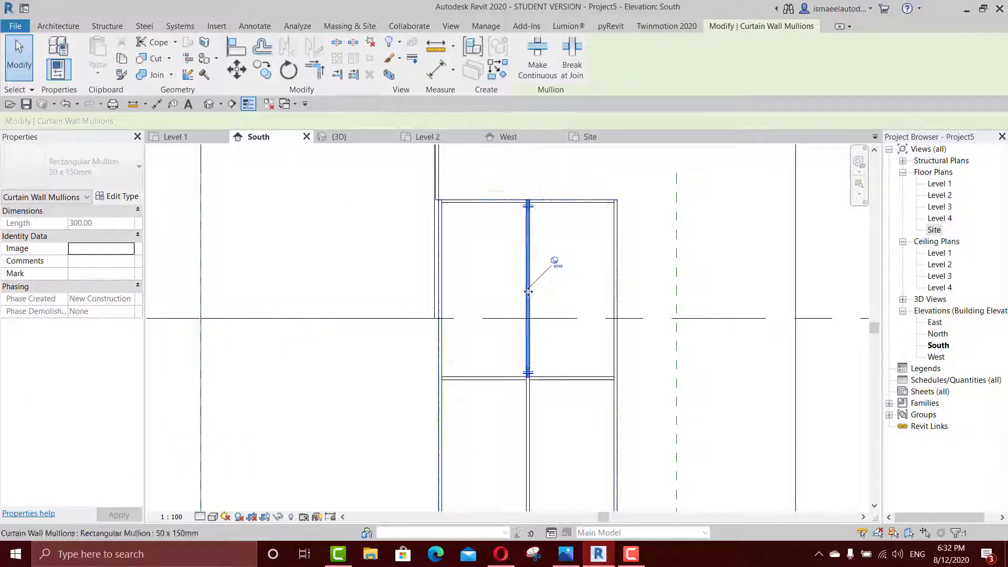
{"action": "left_click", "coordinate": [565, 555]}
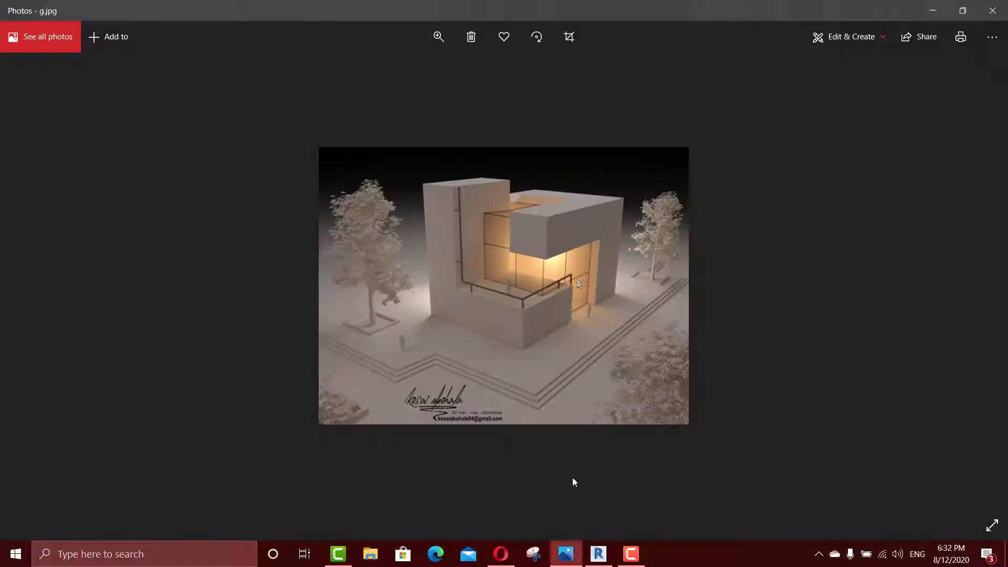
{"action": "left_click", "coordinate": [566, 553]}
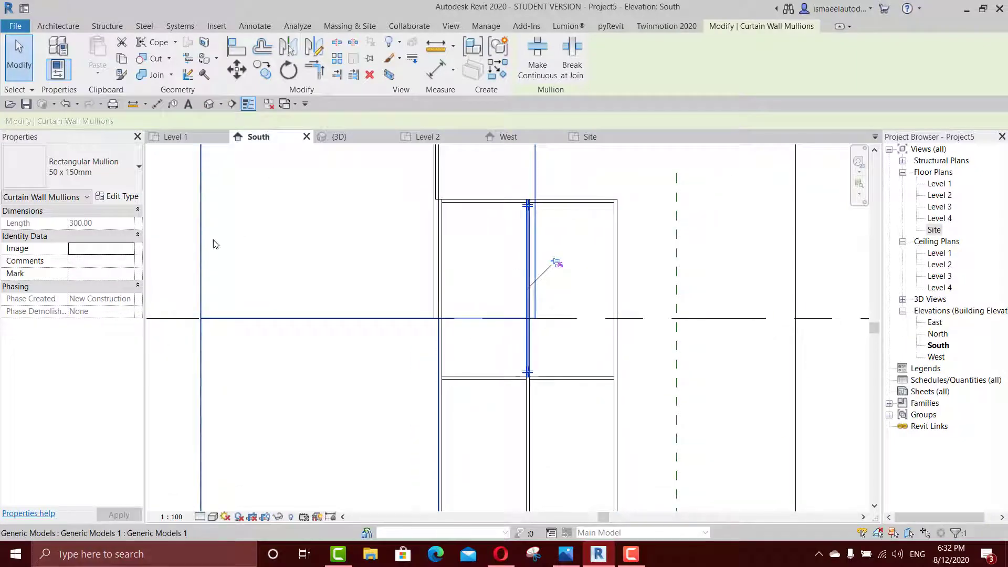
{"action": "left_click", "coordinate": [118, 195]}
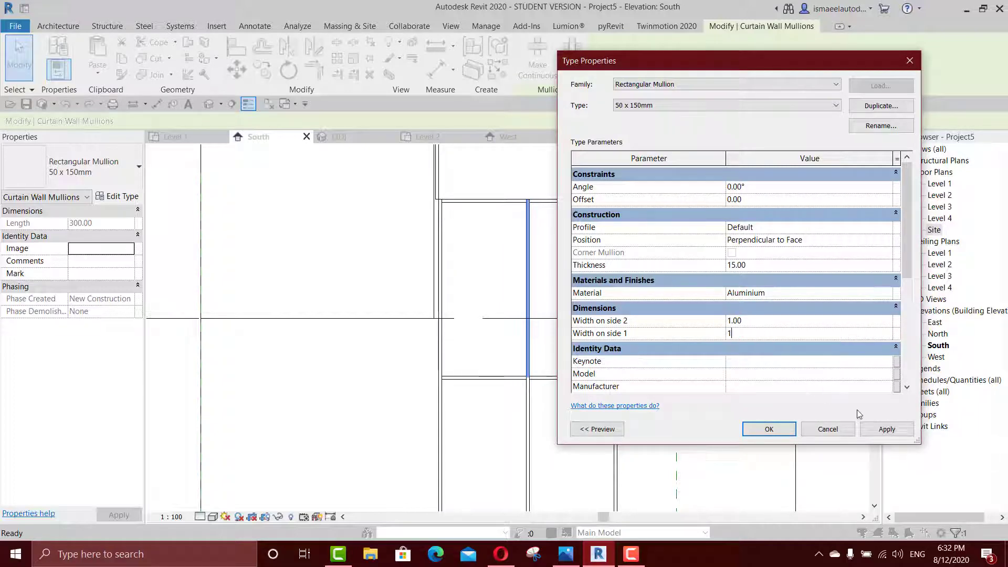
{"action": "left_click", "coordinate": [875, 429]}
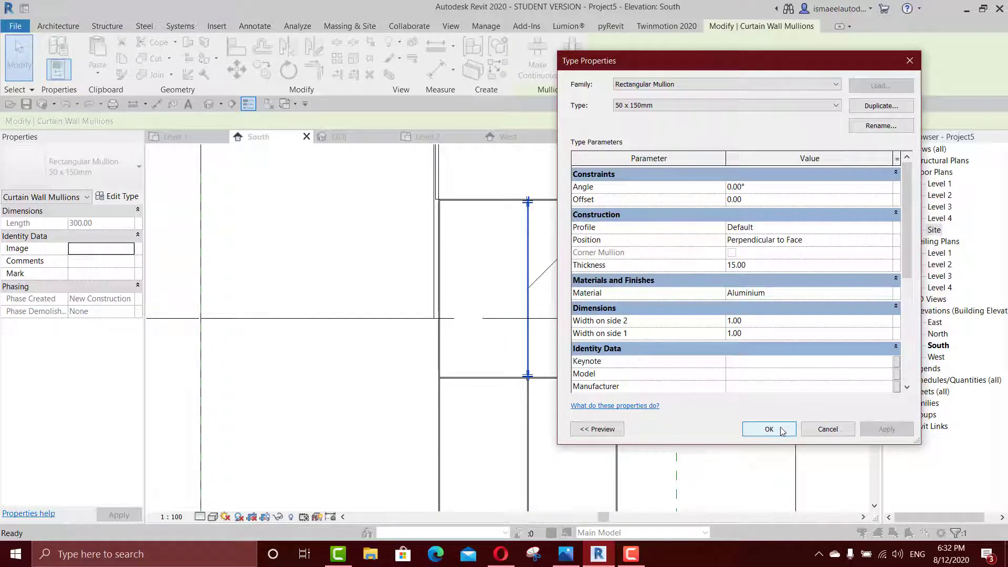
{"action": "left_click", "coordinate": [769, 429]}
Examine the ground-floor glazing's mullions up close in the South elevation and the 3D view
{"action": "scroll", "coordinate": [613, 473], "scroll_direction": "up", "scroll_amount": 2}
{"action": "left_click", "coordinate": [612, 472]}
{"action": "scroll", "coordinate": [526, 356], "scroll_direction": "up", "scroll_amount": 3}
{"action": "scroll", "coordinate": [526, 356], "scroll_direction": "down", "scroll_amount": 3}
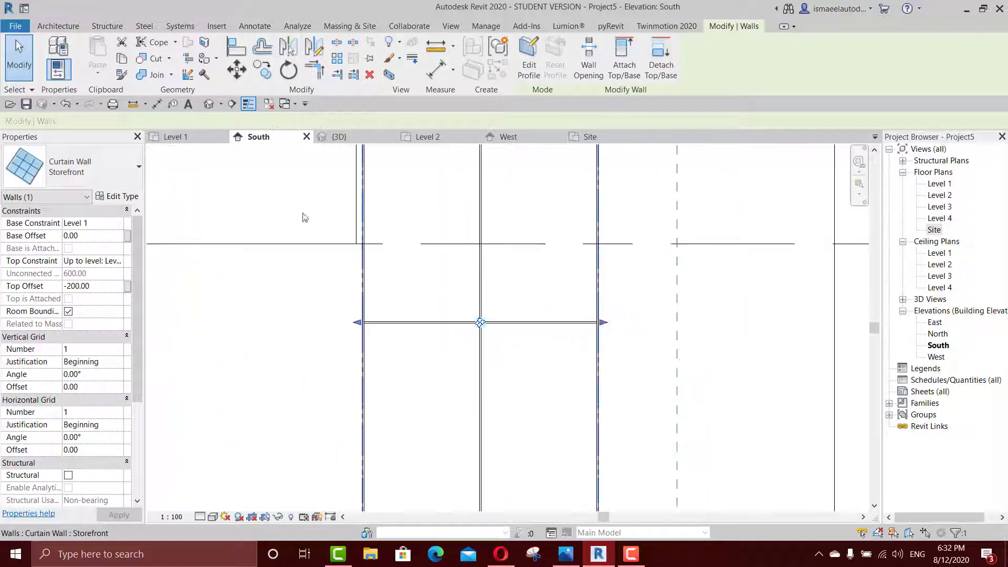
{"action": "left_click", "coordinate": [336, 139]}
{"action": "middle_click_drag", "start_coordinate": [516, 289], "coordinate": [417, 380], "text": "shift"}
{"action": "scroll", "coordinate": [424, 365], "scroll_direction": "up", "scroll_amount": 6}
{"action": "scroll", "coordinate": [409, 373], "scroll_direction": "up", "scroll_amount": 2}
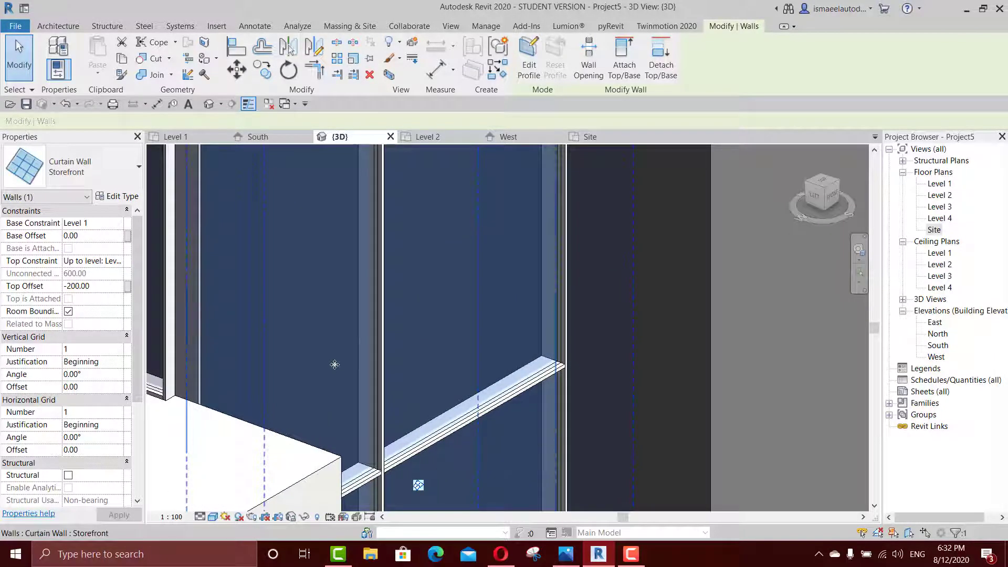
{"action": "key", "text": "Escape"}
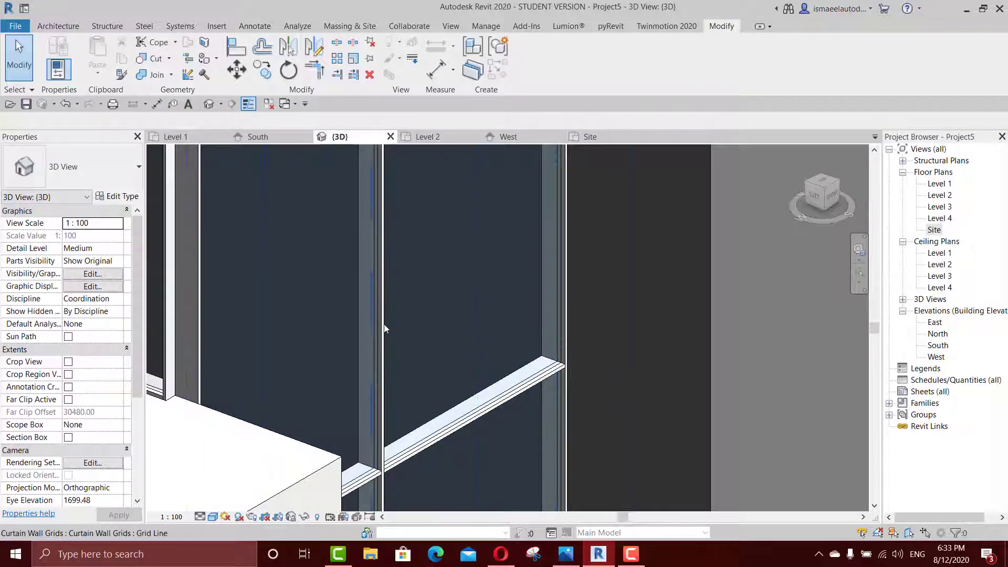
{"action": "left_click", "coordinate": [383, 324]}
{"action": "middle_click_drag", "start_coordinate": [384, 323], "coordinate": [375, 349], "text": "shift"}
{"action": "key", "text": "Escape"}
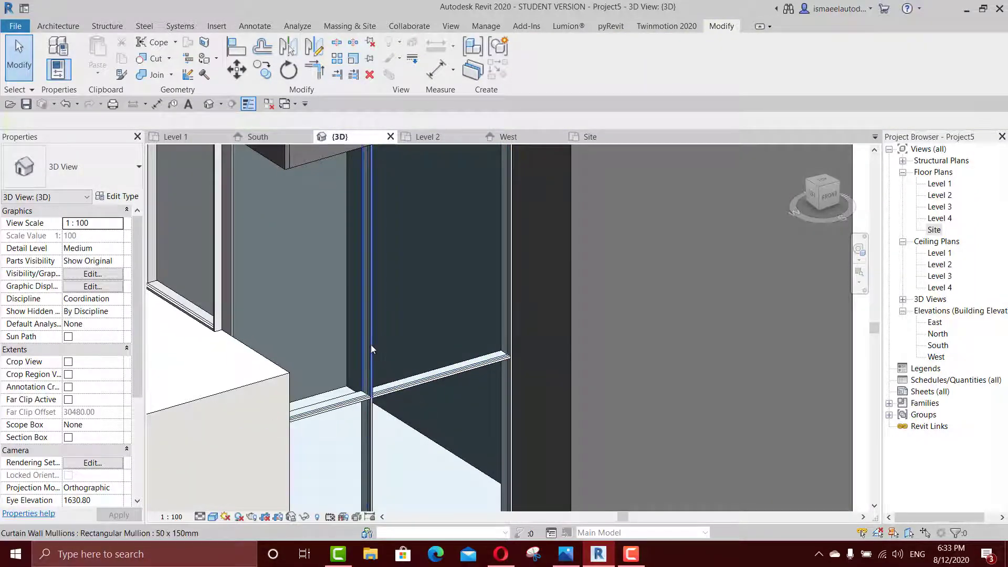
Set the 50 x 150mm rectangular mullion type's thickness to 5
{"action": "left_click", "coordinate": [371, 345]}
{"action": "left_click", "coordinate": [116, 196]}
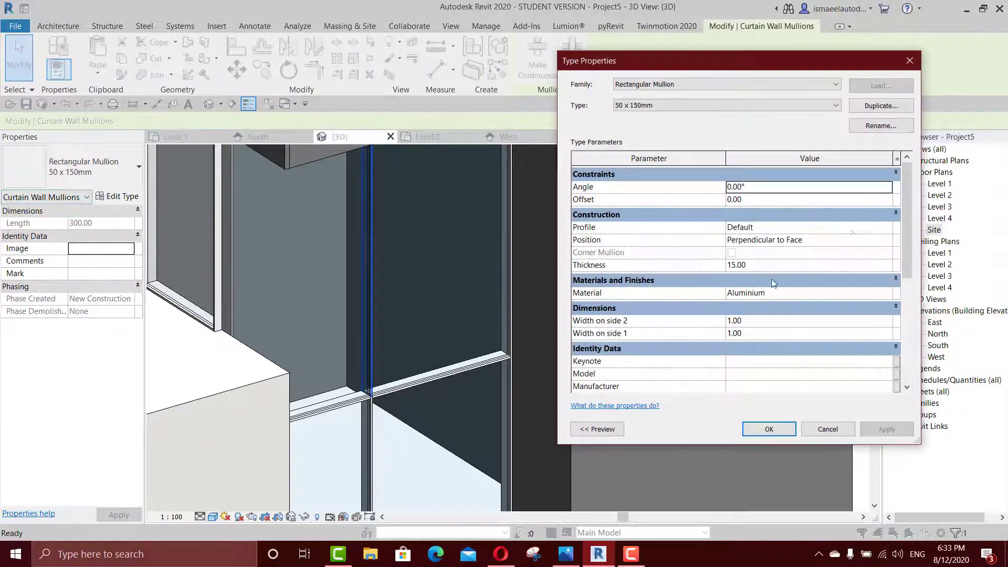
{"action": "left_click_drag", "start_coordinate": [906, 231], "coordinate": [912, 257]}
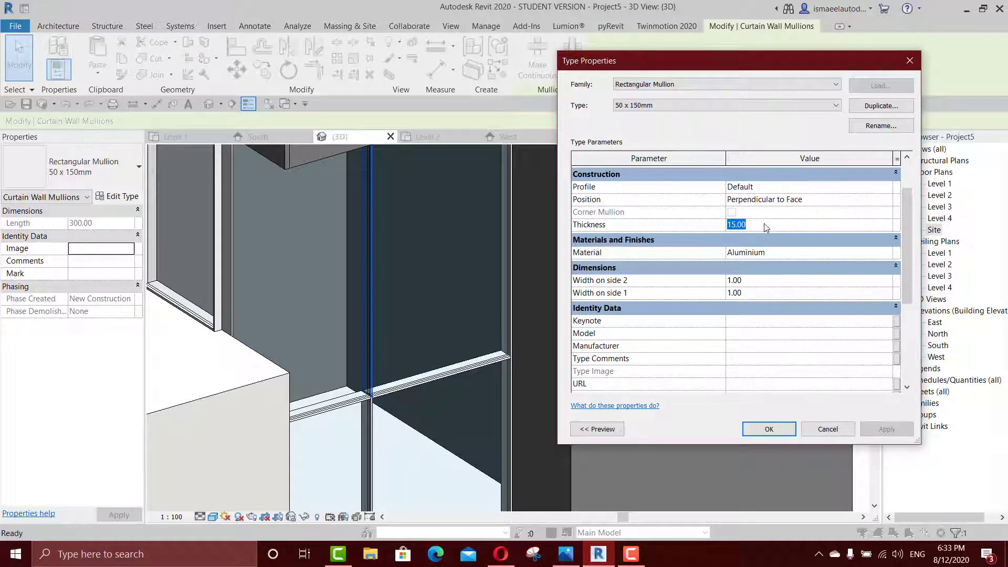
{"action": "left_click", "coordinate": [880, 430]}
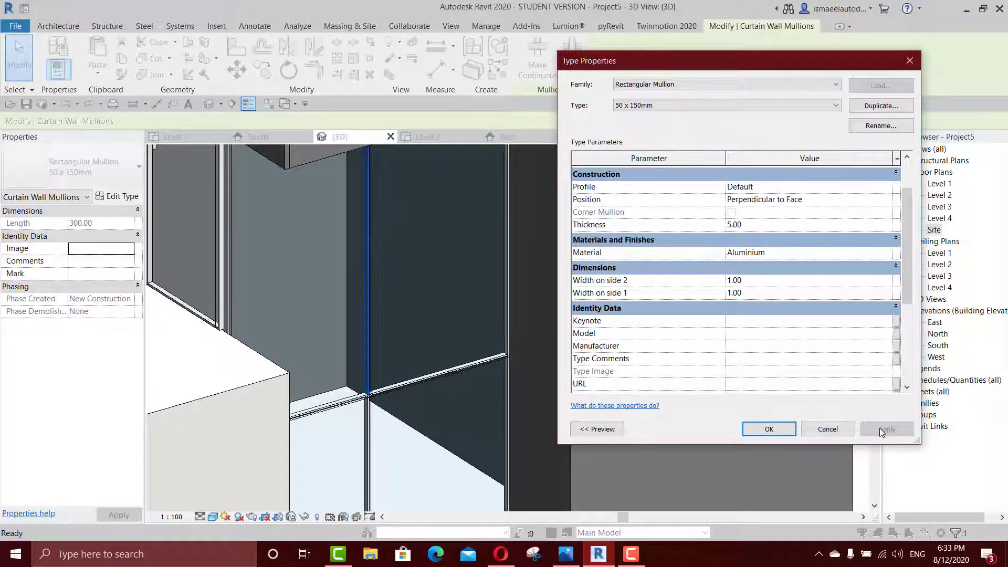
Close the mullion type settings and examine the slimmer mullions on the glazing from several angles in 3D
{"action": "left_click", "coordinate": [769, 429]}
{"action": "key", "text": "Escape"}
{"action": "scroll", "coordinate": [405, 314], "scroll_direction": "down", "scroll_amount": 2}
{"action": "scroll", "coordinate": [401, 315], "scroll_direction": "up", "scroll_amount": 3}
{"action": "scroll", "coordinate": [402, 315], "scroll_direction": "up", "scroll_amount": 2}
{"action": "mouse_move", "coordinate": [404, 317]}
{"action": "middle_mouse_down", "text": "shift"}
{"action": "mouse_move", "coordinate": [448, 342]}
{"action": "mouse_move", "coordinate": [367, 326]}
{"action": "mouse_move", "coordinate": [545, 332]}
{"action": "mouse_move", "coordinate": [394, 349]}
{"action": "mouse_move", "coordinate": [315, 314]}
{"action": "mouse_move", "coordinate": [402, 322]}
{"action": "middle_mouse_up", "text": "shift"}
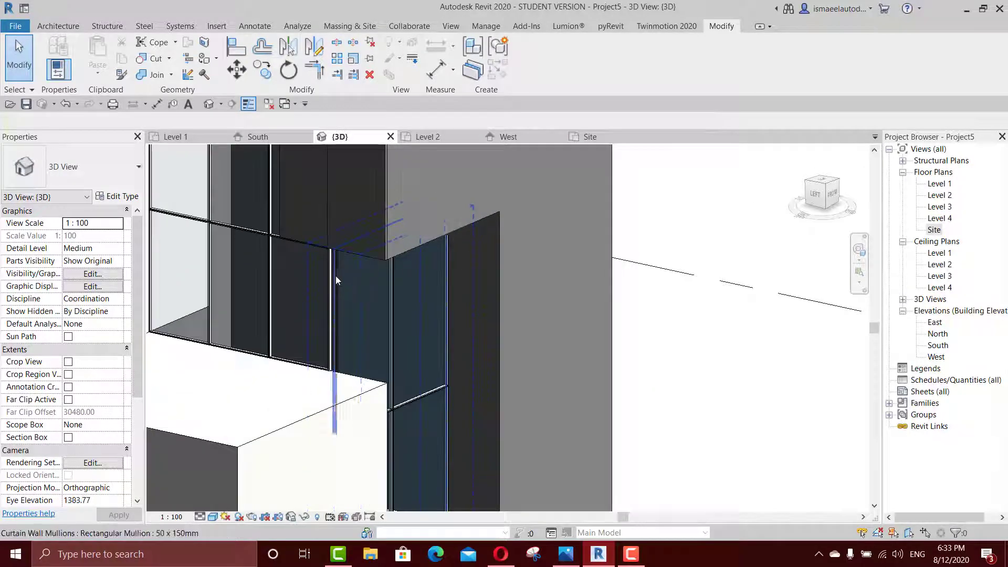
{"action": "scroll", "coordinate": [335, 272], "scroll_direction": "down", "scroll_amount": 2}
{"action": "middle_click_drag", "start_coordinate": [335, 272], "coordinate": [534, 275], "text": "shift"}
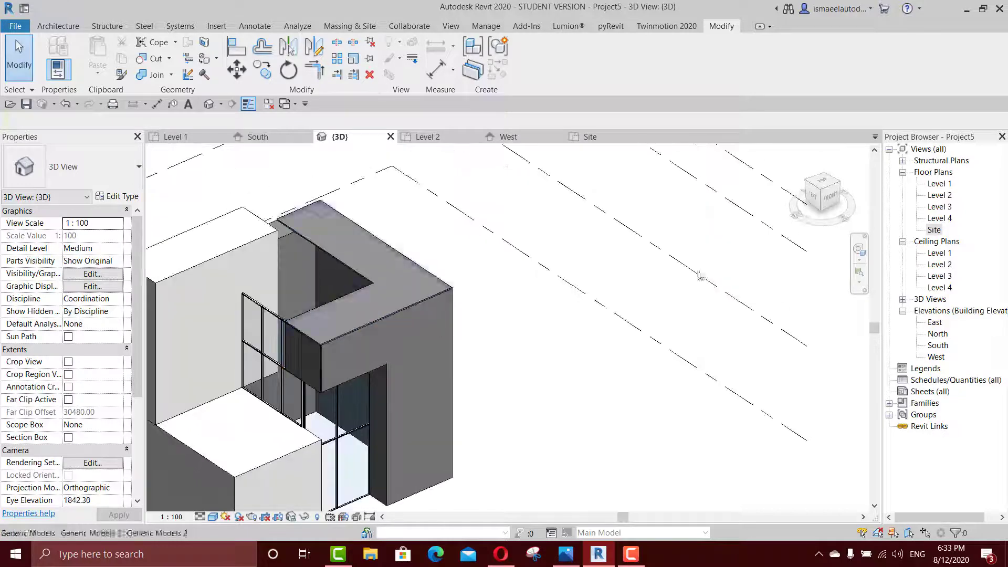
Start a roof by footprint on the Level 3 floor plan using the Sloped Glazing type
{"action": "double_click", "coordinate": [940, 207]}
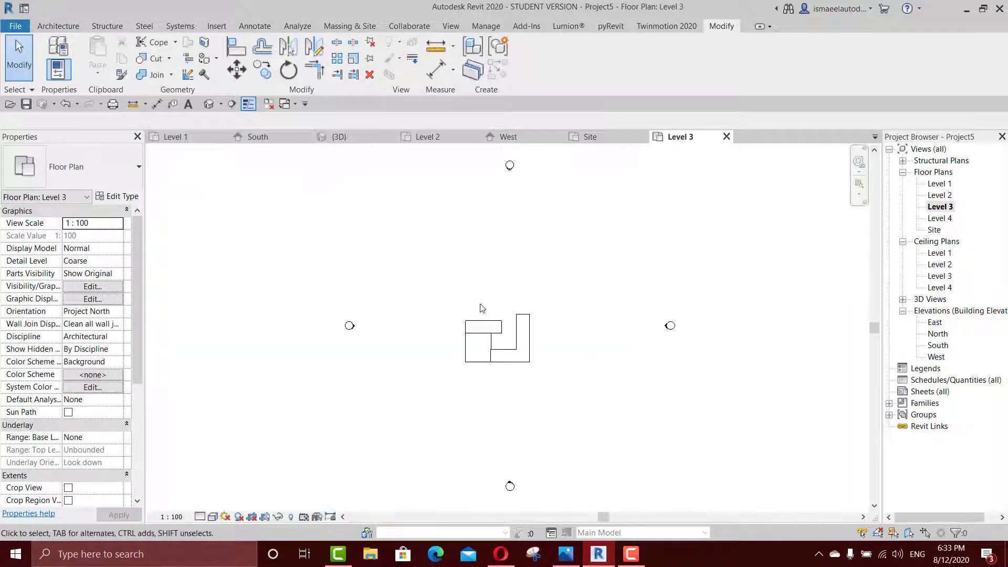
{"action": "scroll", "coordinate": [475, 315], "scroll_direction": "up", "scroll_amount": 3}
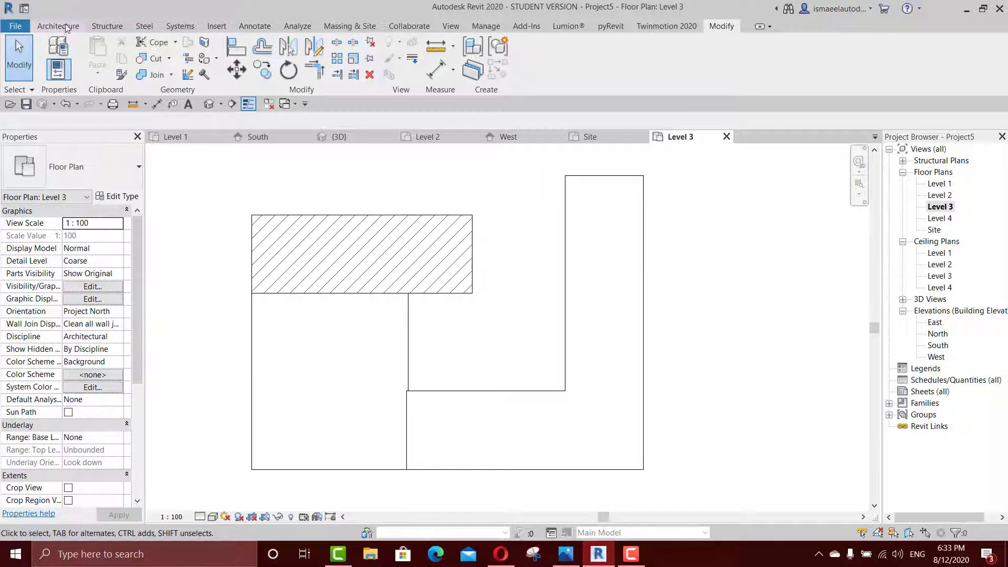
{"action": "left_click", "coordinate": [66, 28]}
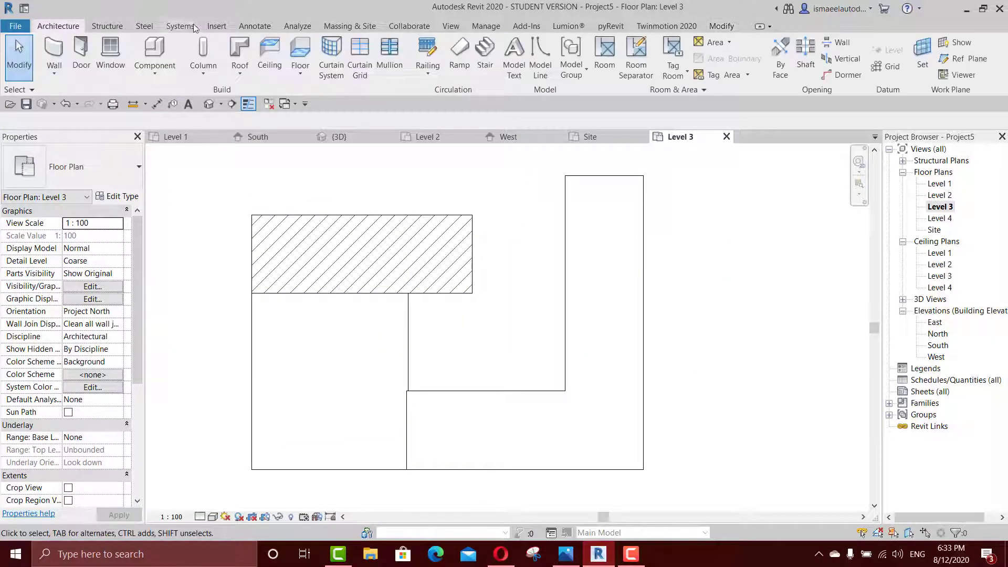
{"action": "left_click", "coordinate": [249, 80]}
{"action": "left_click", "coordinate": [377, 183]}
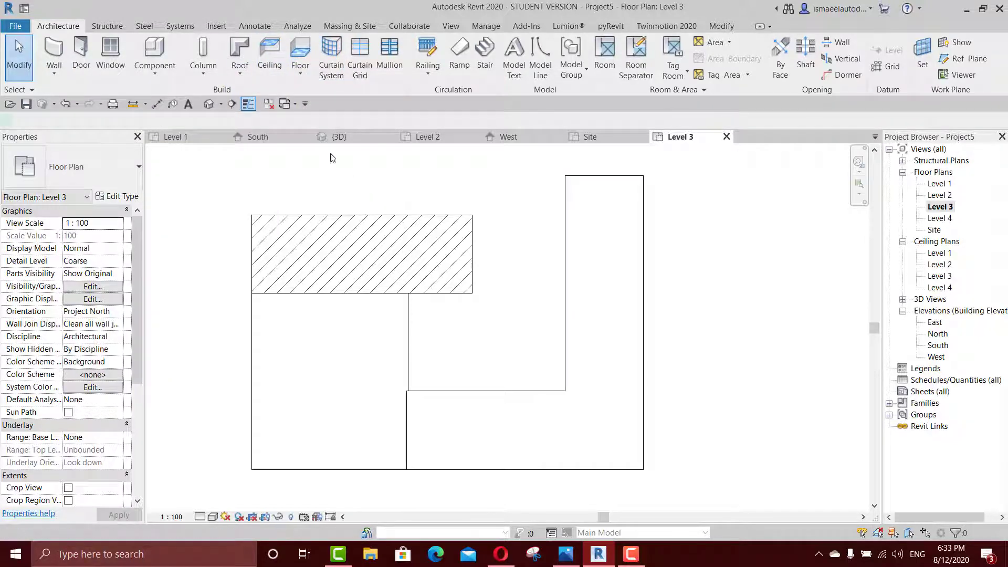
{"action": "left_click", "coordinate": [79, 167]}
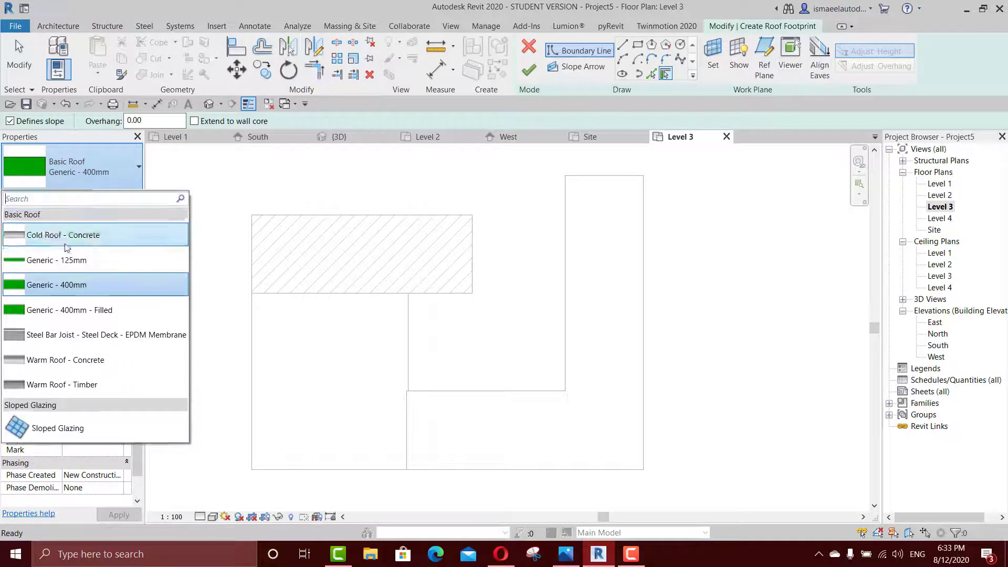
{"action": "left_click", "coordinate": [58, 429]}
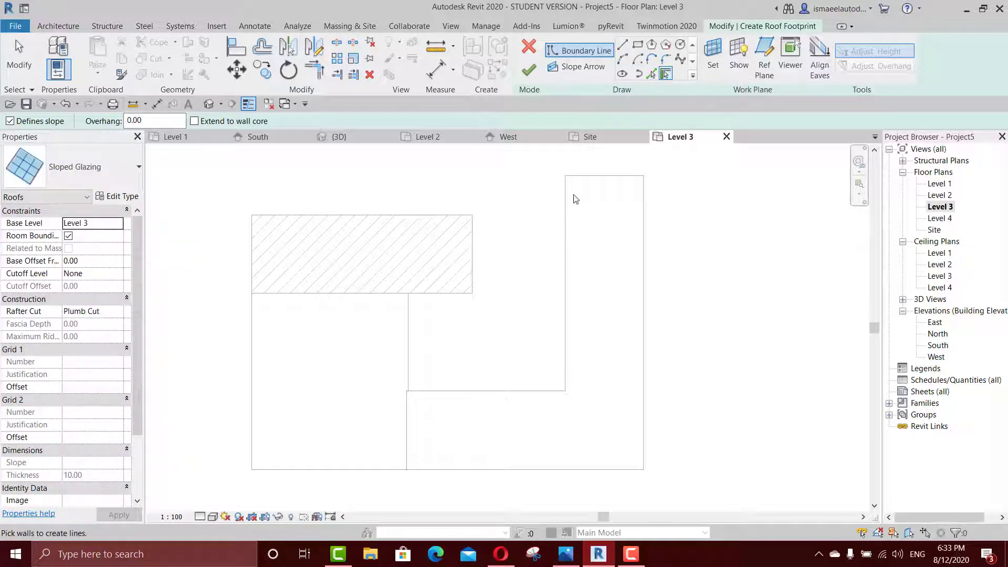
Draw roof boundary lines along the L-shaped block's two inner edges, continuing up to the hatched tall block
{"action": "left_click", "coordinate": [624, 46]}
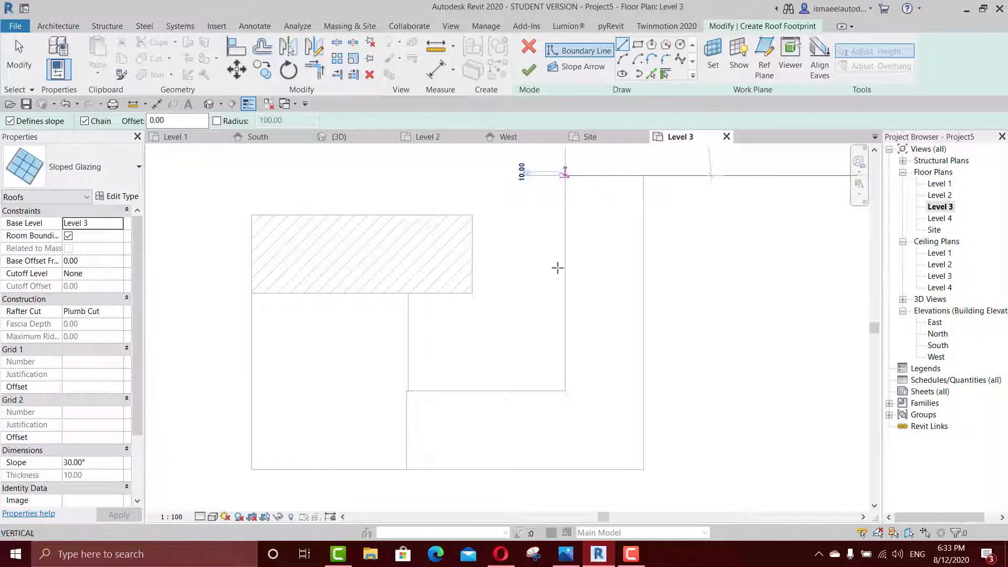
{"action": "left_click", "coordinate": [565, 175]}
{"action": "left_click", "coordinate": [565, 391]}
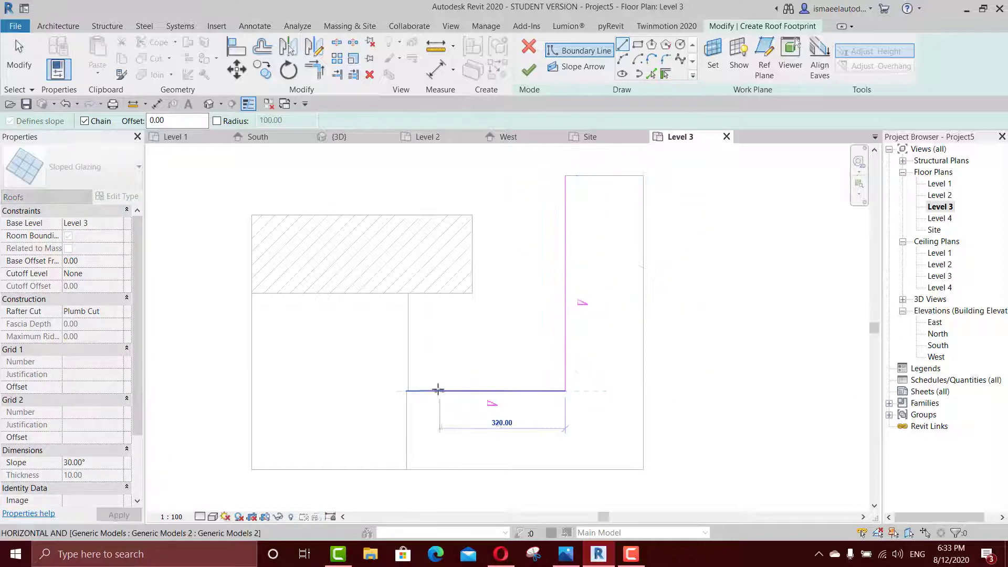
{"action": "scroll", "coordinate": [405, 390], "scroll_direction": "up", "scroll_amount": 2}
{"action": "left_click", "coordinate": [411, 394]}
{"action": "left_click", "coordinate": [410, 167]}
{"action": "middle_click_drag", "start_coordinate": [483, 167], "coordinate": [406, 288]}
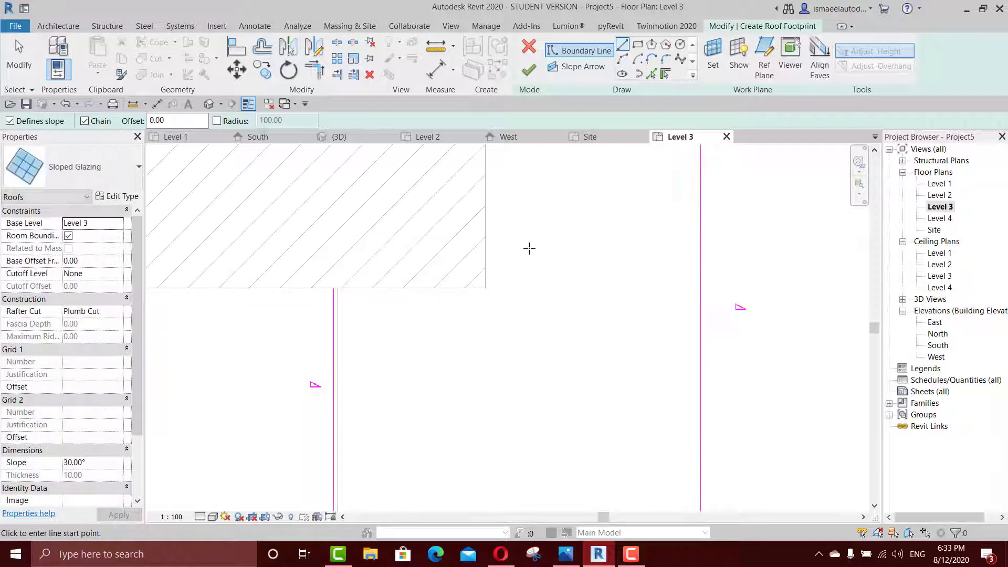
Add boundary lines from the hatched block's adjoining edges and trim them to a corner with the vertical boundary line
{"action": "left_click", "coordinate": [651, 74]}
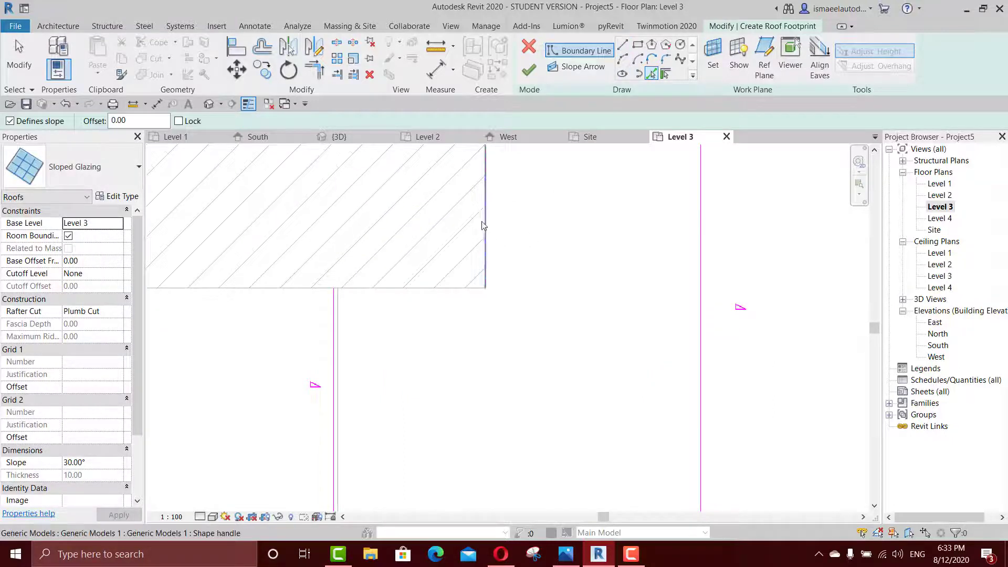
{"action": "scroll", "coordinate": [362, 310], "scroll_direction": "up", "scroll_amount": 3}
{"action": "key", "text": "t"}
{"action": "key", "text": "r"}
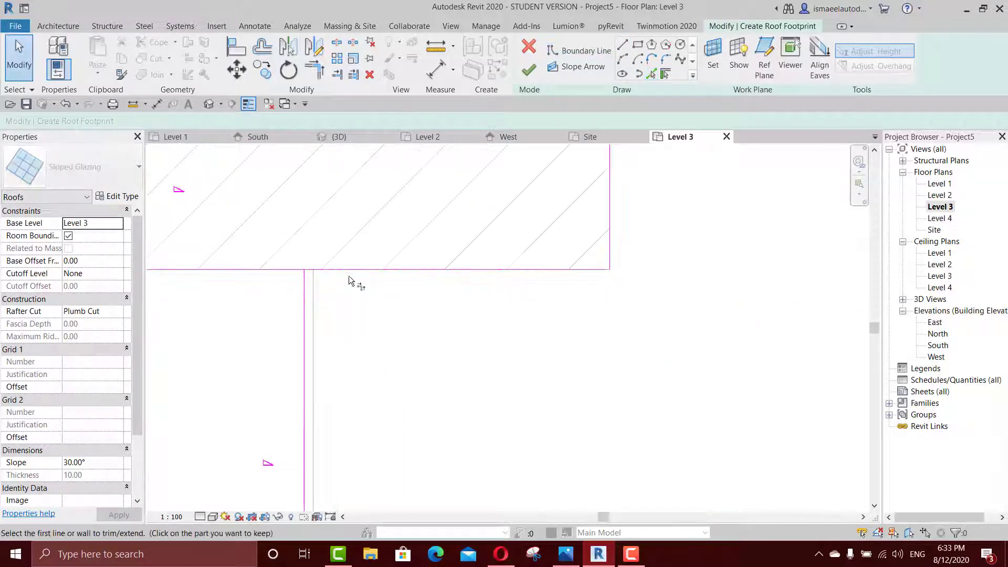
{"action": "left_click", "coordinate": [336, 269]}
{"action": "scroll", "coordinate": [468, 394], "scroll_direction": "down", "scroll_amount": 4}
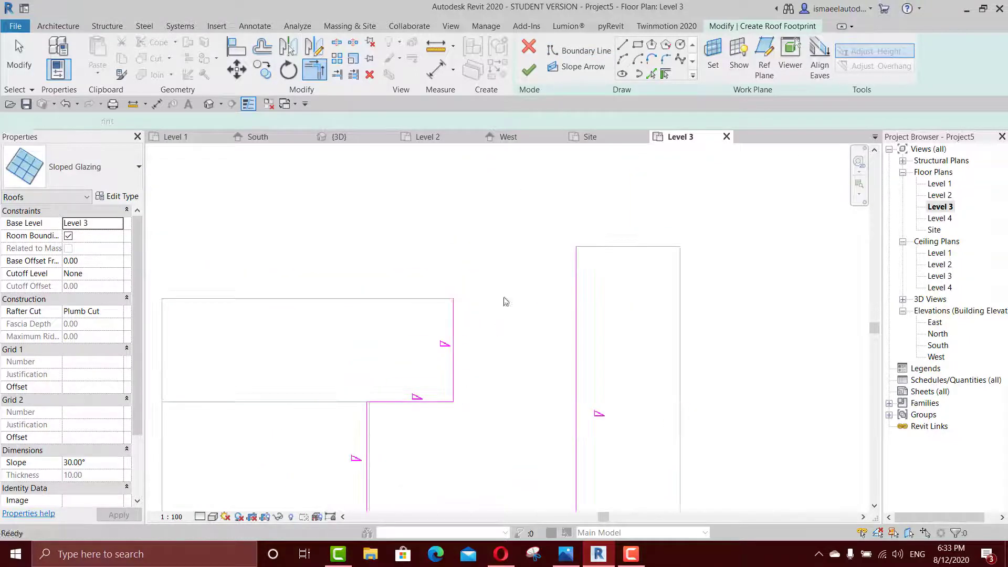
{"action": "key", "text": "Escape"}
{"action": "key", "text": "Escape"}
Draw a boundary line from the hatched block's outer corner and trim it with the L-shaped block's inner edge line to close the footprint
{"action": "left_click", "coordinate": [622, 46]}
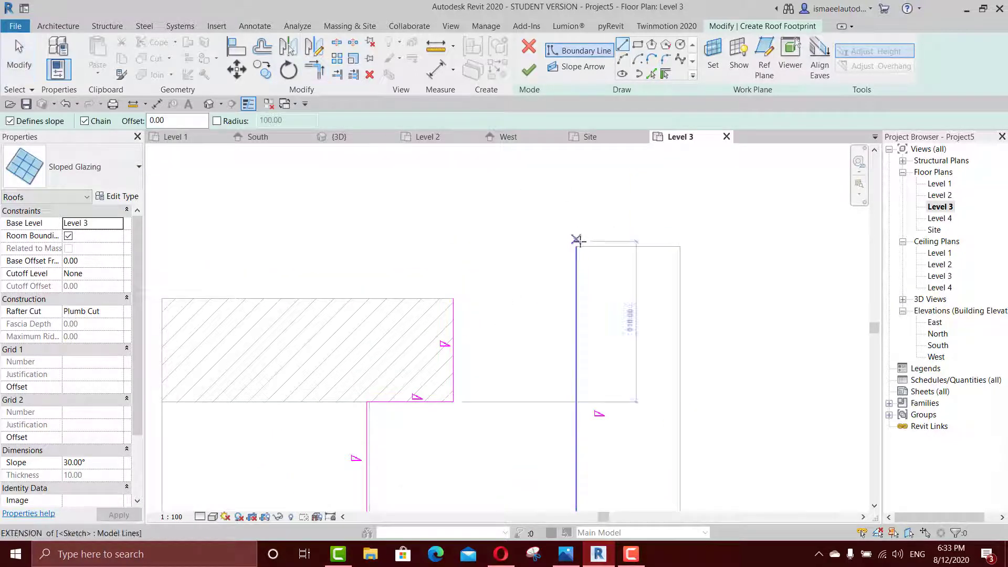
{"action": "left_click", "coordinate": [453, 298]}
{"action": "left_click", "coordinate": [503, 299]}
{"action": "key", "text": "Escape"}
{"action": "key", "text": "Escape"}
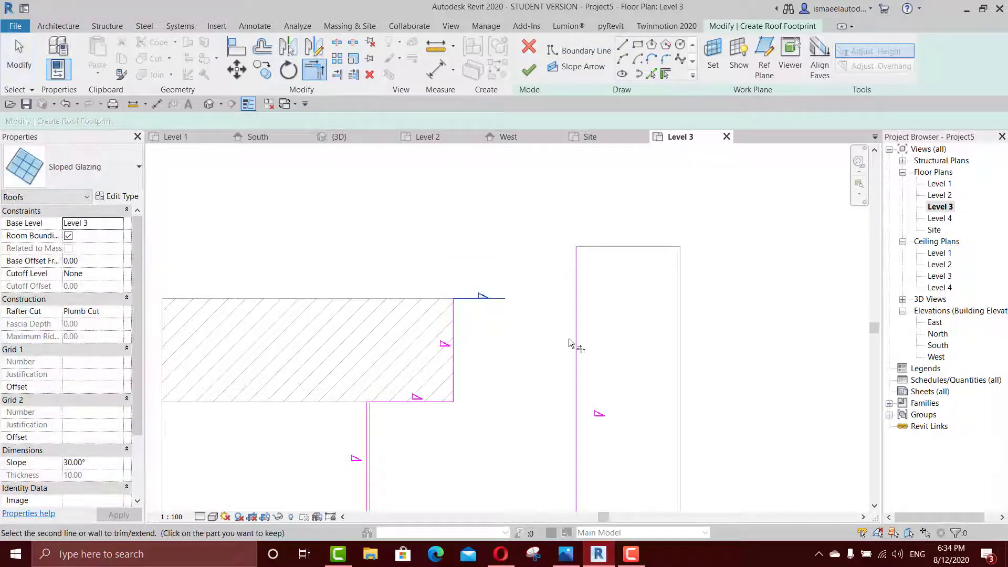
{"action": "scroll", "coordinate": [472, 295], "scroll_direction": "down", "scroll_amount": 5}
Inspect the roof footprint sketch in the 3D view and compare it with the reference picture
{"action": "left_click", "coordinate": [339, 136]}
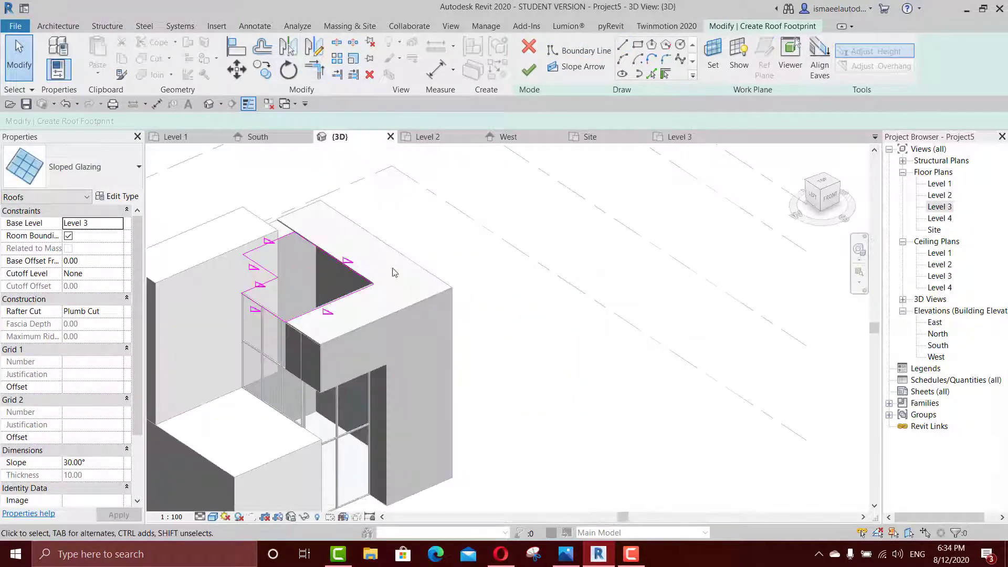
{"action": "middle_click_drag", "start_coordinate": [412, 266], "coordinate": [580, 223], "text": "shift"}
{"action": "middle_click_drag", "start_coordinate": [566, 222], "coordinate": [531, 218], "text": "shift"}
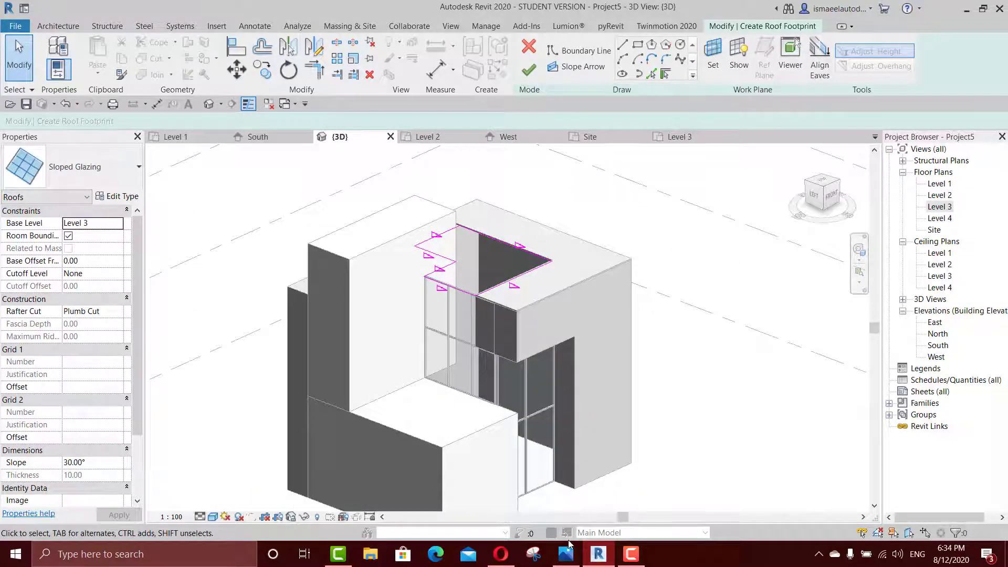
{"action": "left_click", "coordinate": [567, 551]}
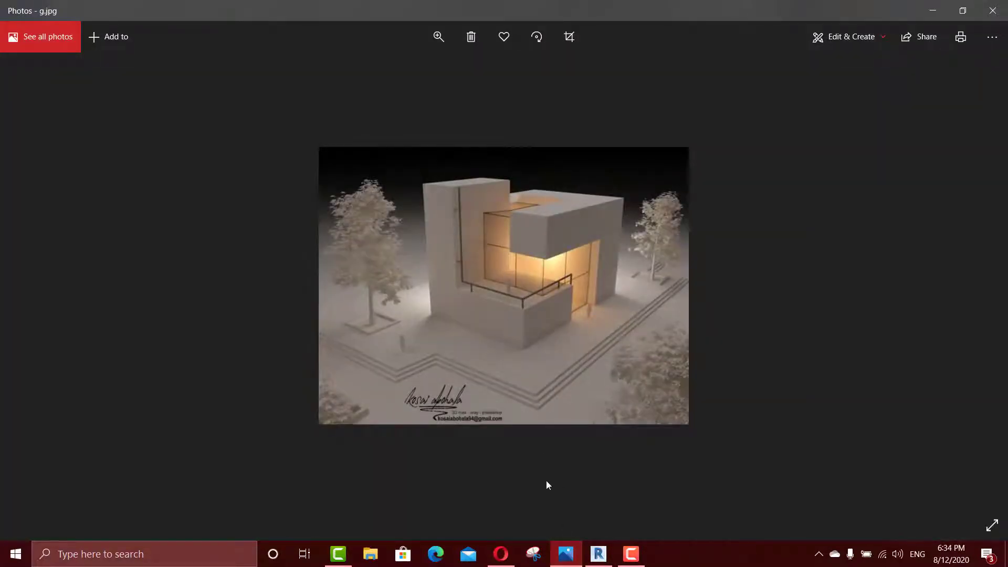
{"action": "left_click", "coordinate": [565, 552]}
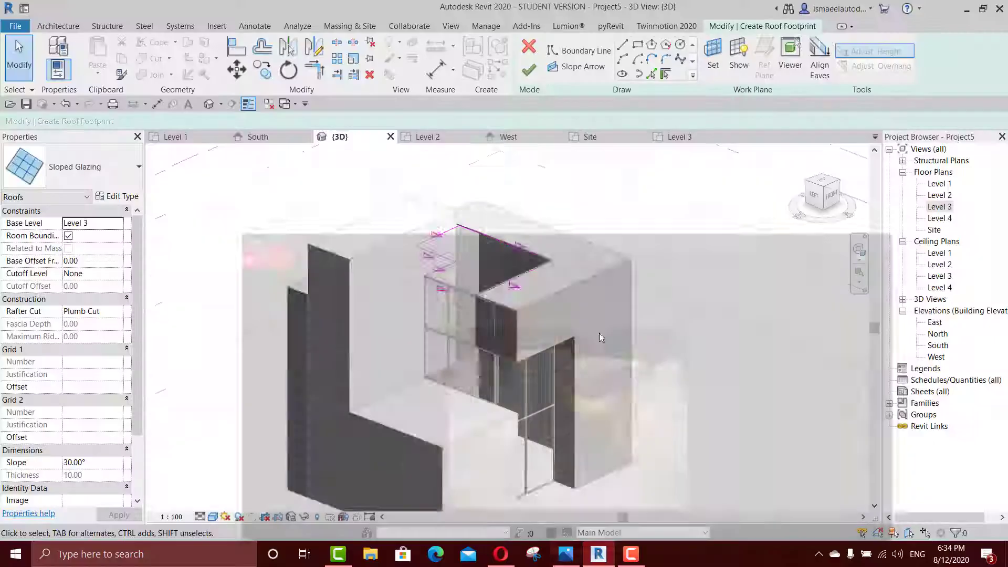
{"action": "scroll", "coordinate": [367, 306], "scroll_direction": "up", "scroll_amount": 2}
{"action": "middle_click_drag", "start_coordinate": [367, 306], "coordinate": [424, 275]}
{"action": "middle_click_drag", "start_coordinate": [424, 275], "coordinate": [457, 364], "text": "shift"}
{"action": "scroll", "coordinate": [494, 368], "scroll_direction": "down", "scroll_amount": 2}
{"action": "middle_click_drag", "start_coordinate": [530, 379], "coordinate": [507, 200], "text": "shift"}
Turn off the slope definition for all the footprint's boundary lines and finish the sloped glazing roof
{"action": "left_click_drag", "start_coordinate": [701, 355], "coordinate": [700, 356]}
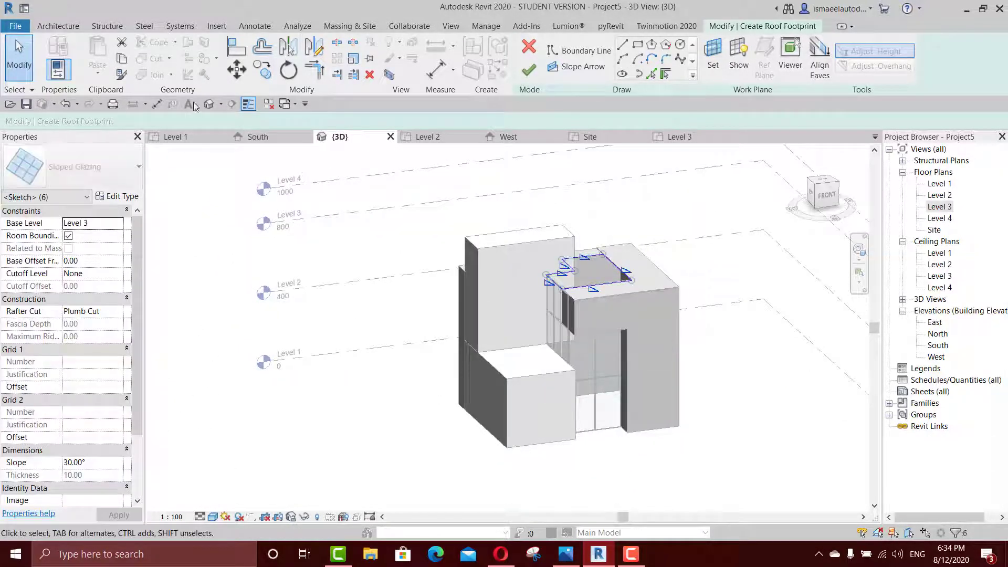
{"action": "left_click", "coordinate": [677, 240]}
{"action": "scroll", "coordinate": [639, 248], "scroll_direction": "up", "scroll_amount": 4}
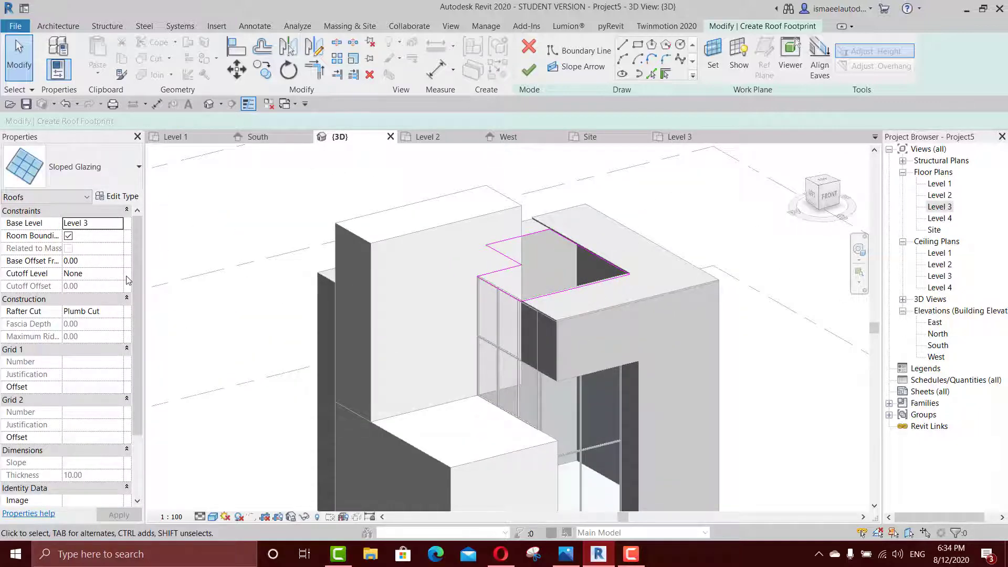
{"action": "left_click", "coordinate": [527, 85]}
{"action": "scroll", "coordinate": [562, 317], "scroll_direction": "up", "scroll_amount": 3}
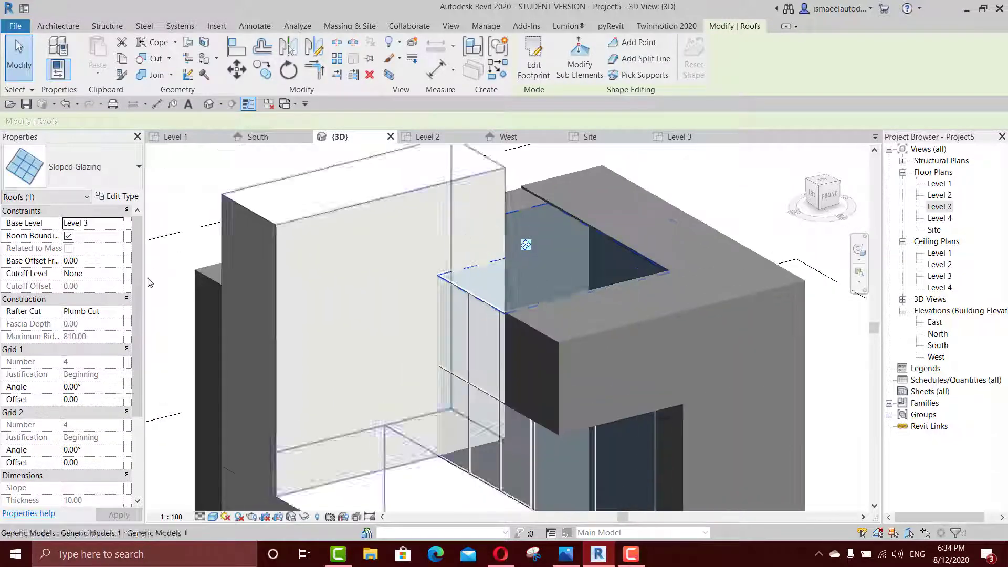
Set the Sloped Glazing type's Grid 1 and Grid 2 layouts to Fixed Number
{"action": "left_click", "coordinate": [118, 197]}
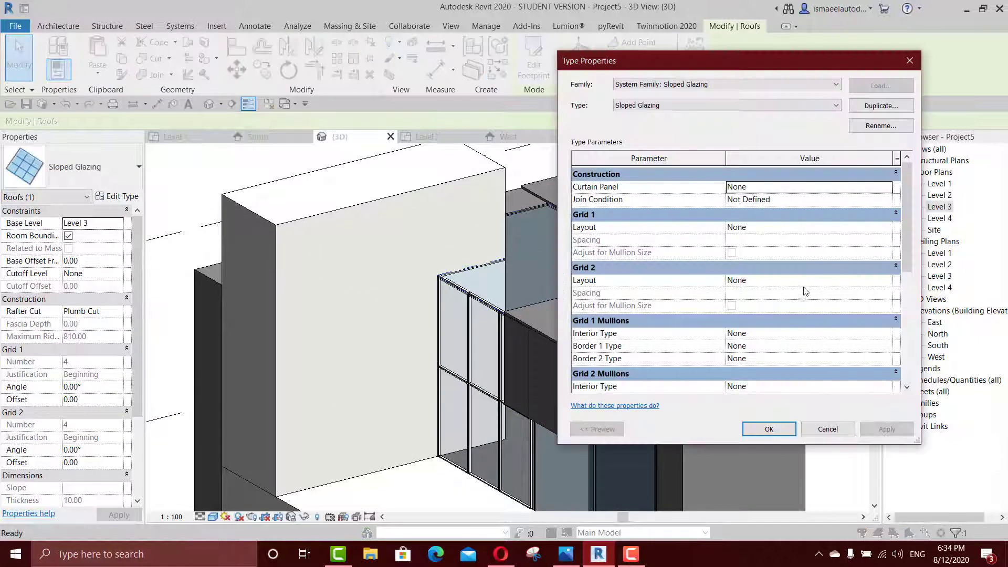
{"action": "left_click", "coordinate": [888, 228]}
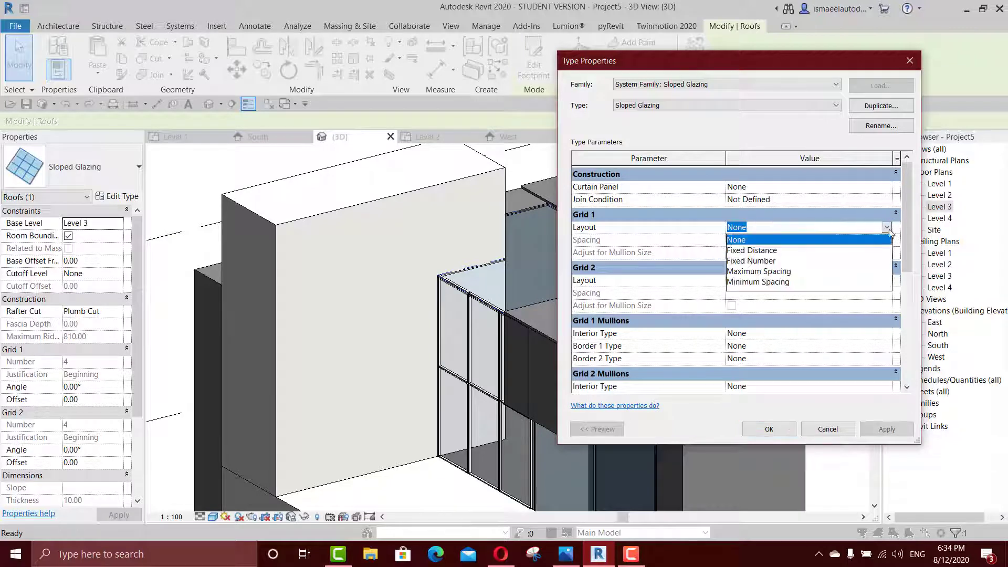
{"action": "left_click", "coordinate": [767, 261]}
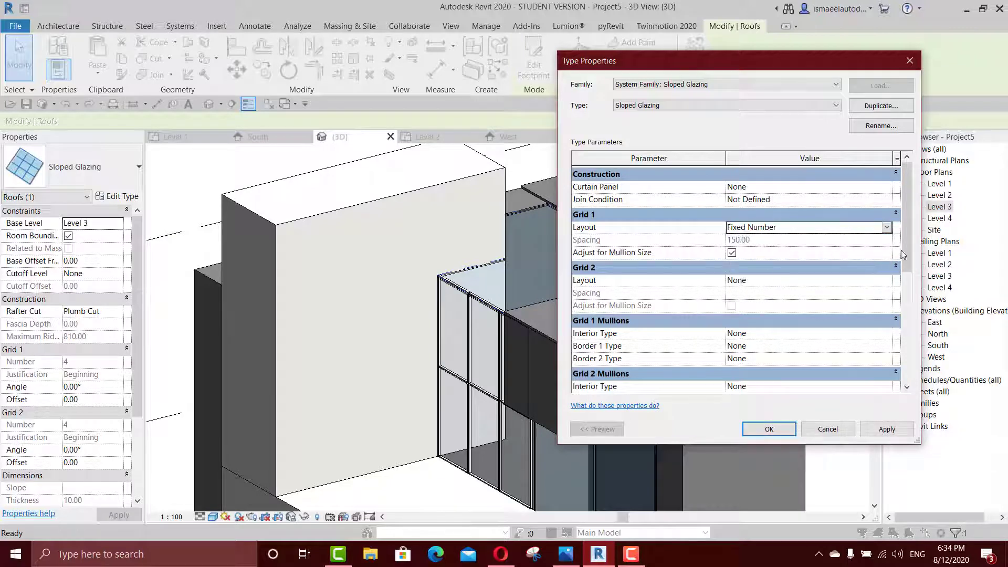
{"action": "left_click", "coordinate": [887, 282]}
{"action": "left_click", "coordinate": [760, 315]}
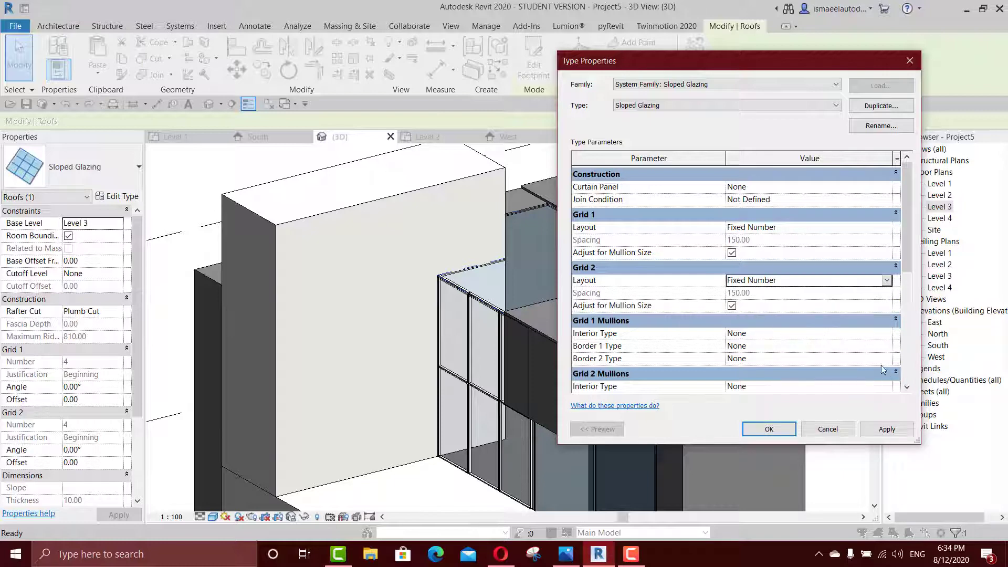
Set the Grid 1 interior, border 1 and border 2 mullions to Rectangular Mullion : 50 x 150mm
{"action": "left_click", "coordinate": [888, 334]}
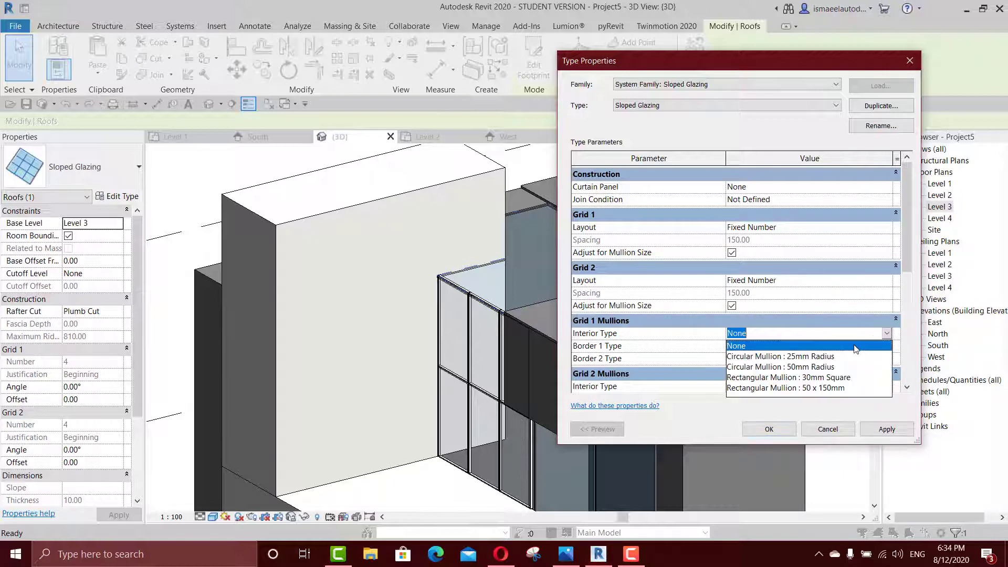
{"action": "left_click", "coordinate": [821, 388]}
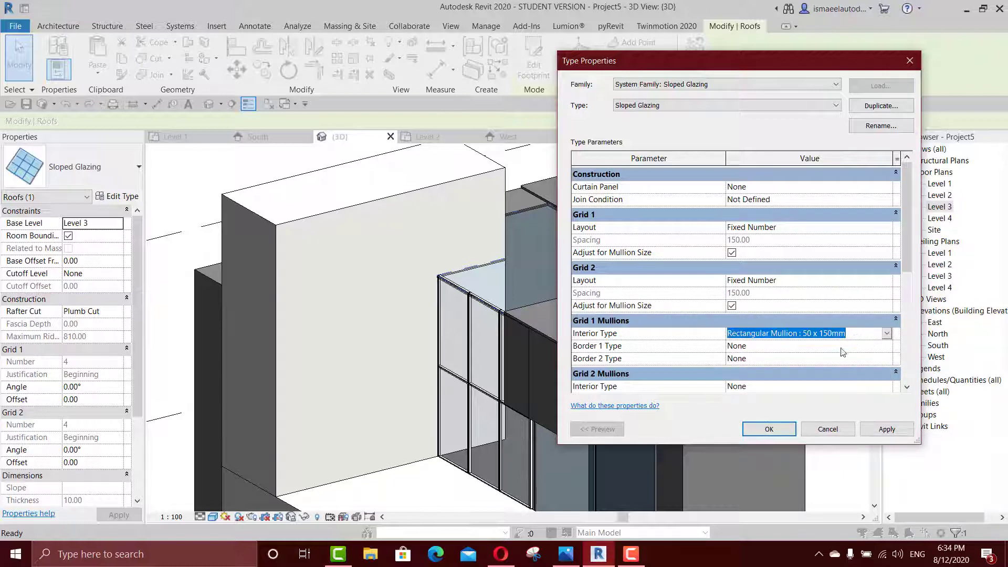
{"action": "left_click", "coordinate": [805, 346]}
{"action": "left_click", "coordinate": [828, 359]}
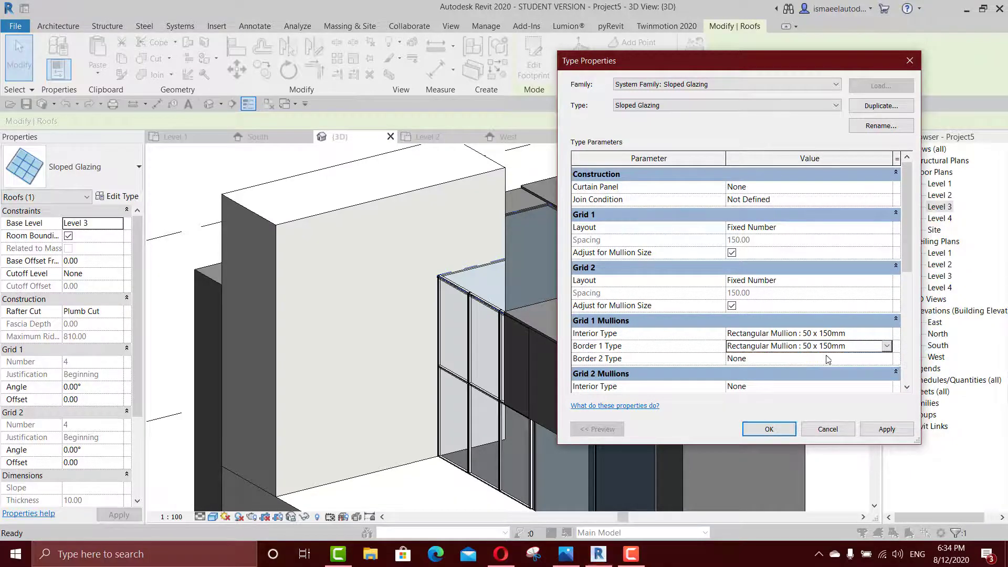
{"action": "left_click", "coordinate": [791, 360]}
{"action": "left_click", "coordinate": [792, 370]}
{"action": "scroll", "coordinate": [804, 370], "scroll_direction": "down", "scroll_amount": 1}
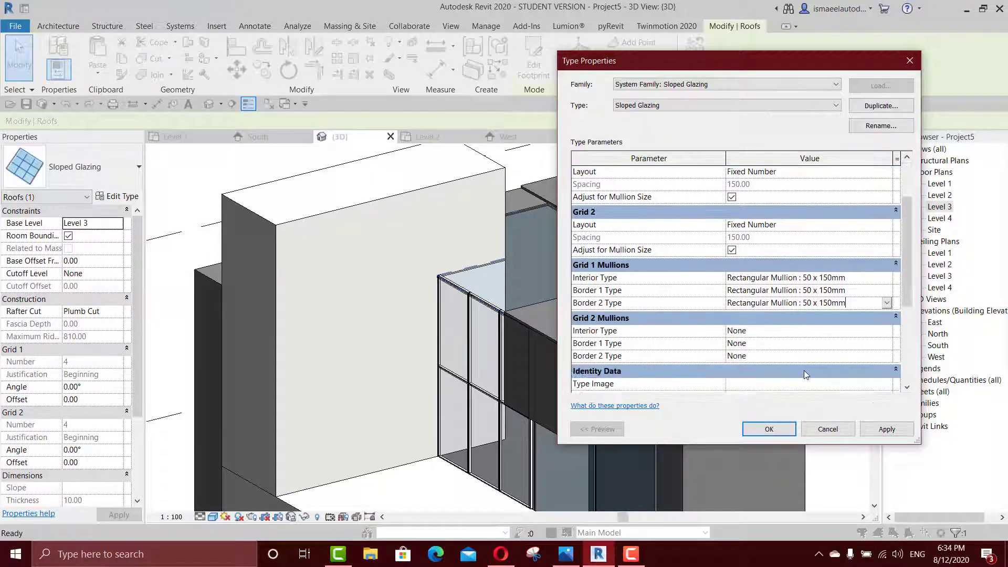
Set the Grid 2 interior, border 1 and border 2 mullions to Rectangular Mullion : 50 x 150mm
{"action": "left_click", "coordinate": [784, 337]}
{"action": "left_click", "coordinate": [775, 344]}
{"action": "left_click", "coordinate": [769, 346]}
{"action": "type", "text": "Rectangular Mullion : 50 x 150mm"}
{"action": "left_click", "coordinate": [764, 355]}
{"action": "left_click", "coordinate": [763, 355]}
{"action": "type", "text": "Rectangular Mullion : 50 x 150mm"}
{"action": "left_click", "coordinate": [767, 368]}
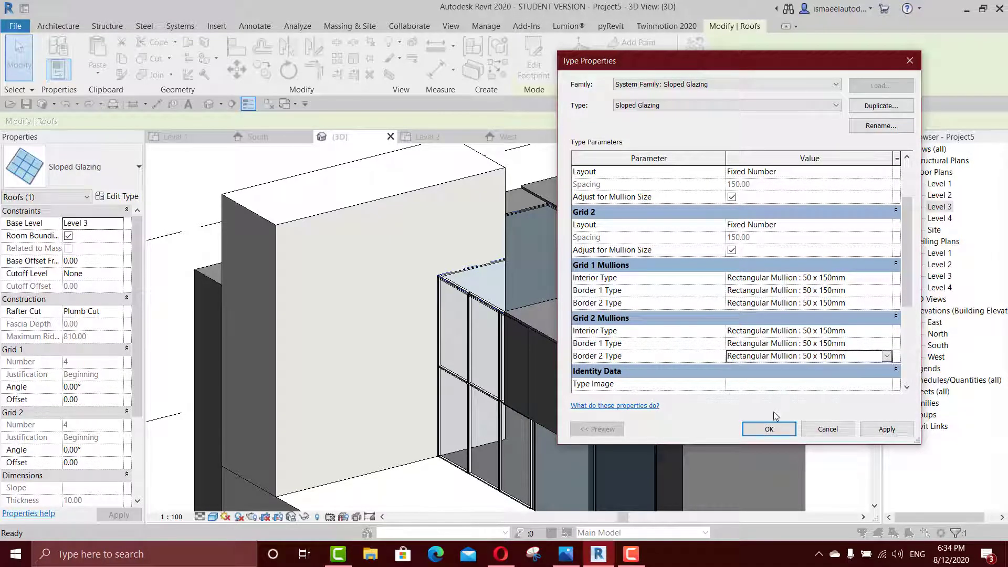
Apply the Sloped Glazing type settings and set the roof's Grid 1 and Grid 2 numbers to 1
{"action": "left_click", "coordinate": [886, 429]}
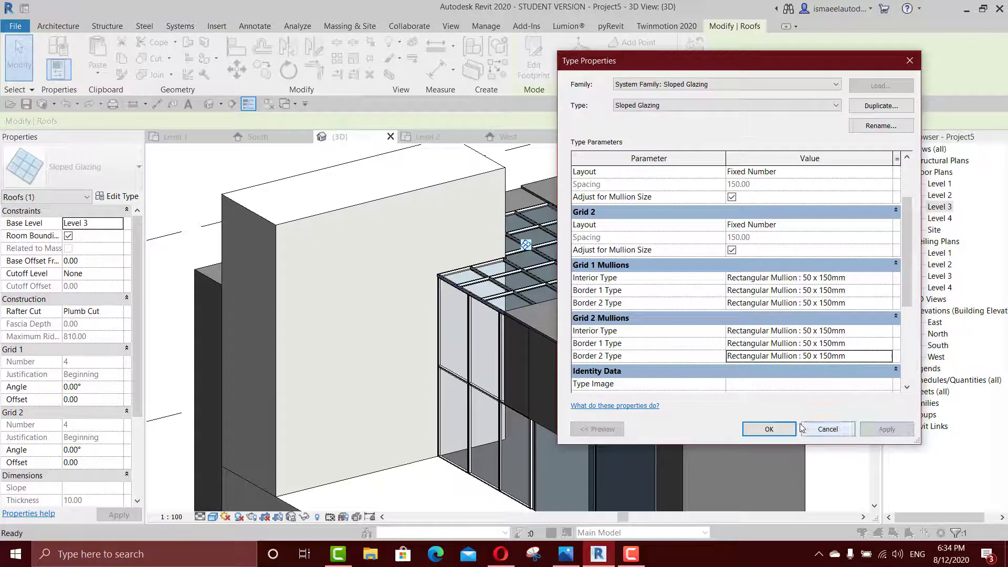
{"action": "left_click", "coordinate": [768, 429]}
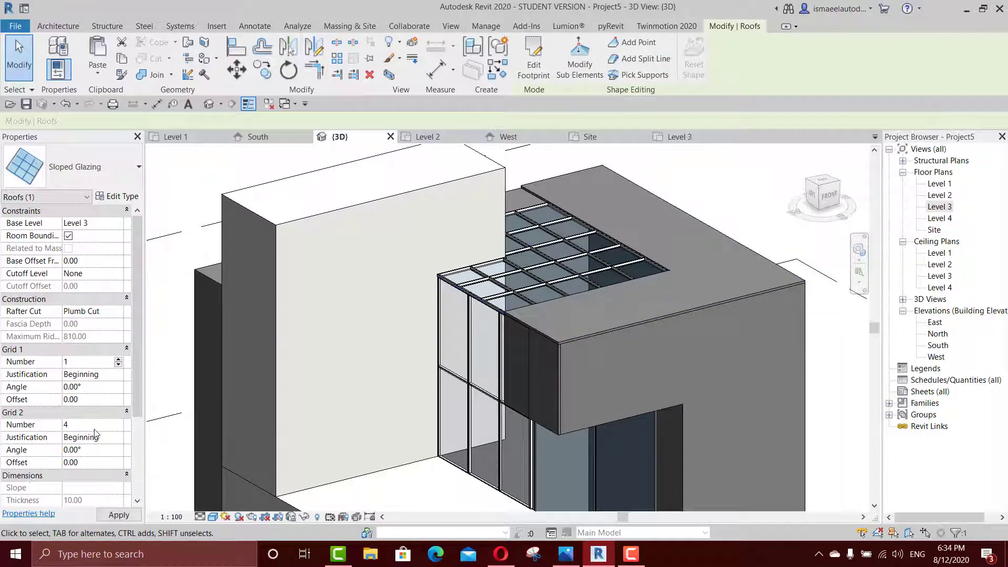
{"action": "key", "text": "Return"}
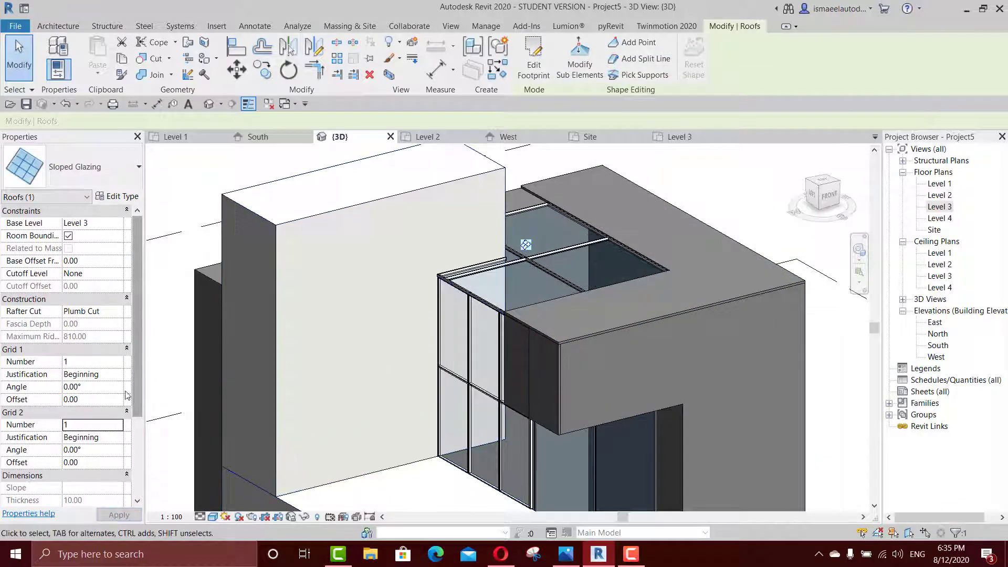
Set the sloped glazing roof's Grid 2 number to 2 and check the divisions in the Level 3 plan
{"action": "key", "text": "BackSpace"}
{"action": "type", "text": "2"}
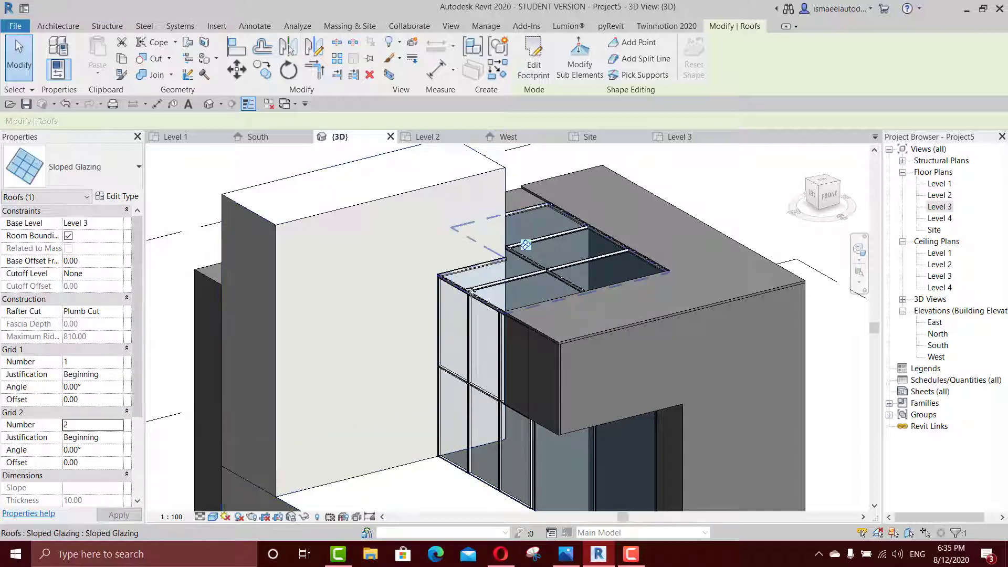
{"action": "scroll", "coordinate": [471, 292], "scroll_direction": "up", "scroll_amount": 7}
{"action": "scroll", "coordinate": [471, 292], "scroll_direction": "down", "scroll_amount": 6}
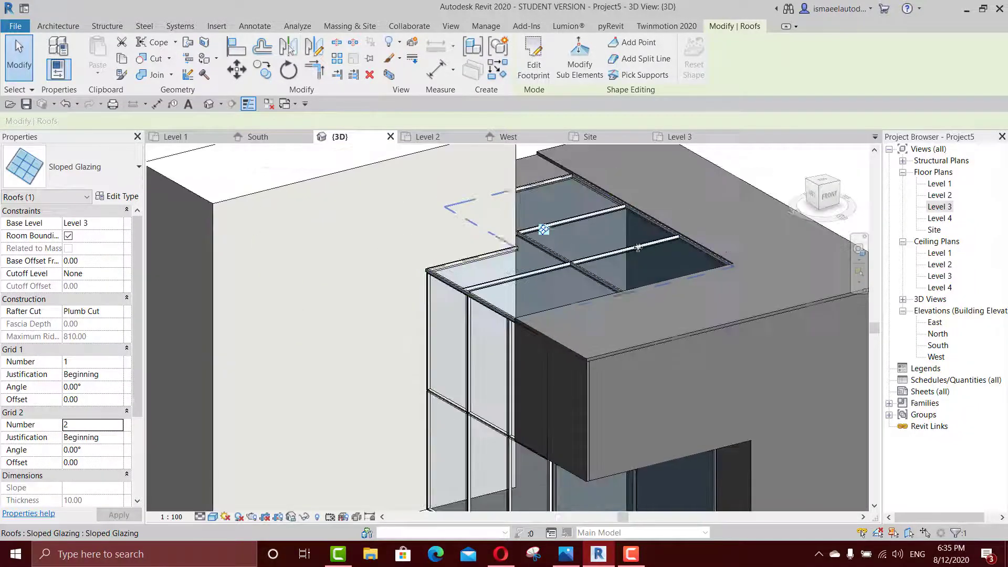
{"action": "key", "text": "Escape"}
{"action": "double_click", "coordinate": [940, 208]}
{"action": "scroll", "coordinate": [480, 415], "scroll_direction": "up", "scroll_amount": 3}
{"action": "middle_click_drag", "start_coordinate": [432, 419], "coordinate": [441, 409]}
{"action": "left_click", "coordinate": [353, 137]}
Select the glass roof in the 3D view and set its Grid 2 number to 1
{"action": "scroll", "coordinate": [491, 242], "scroll_direction": "down", "scroll_amount": 2}
{"action": "middle_click_drag", "start_coordinate": [540, 289], "coordinate": [604, 310], "text": "shift"}
{"action": "scroll", "coordinate": [516, 311], "scroll_direction": "up", "scroll_amount": 3}
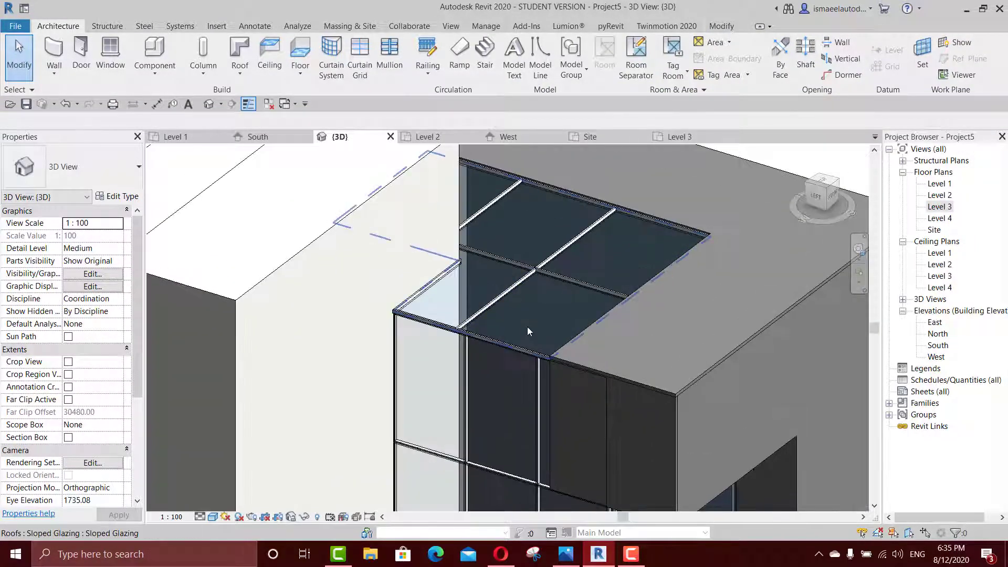
{"action": "left_click", "coordinate": [528, 327]}
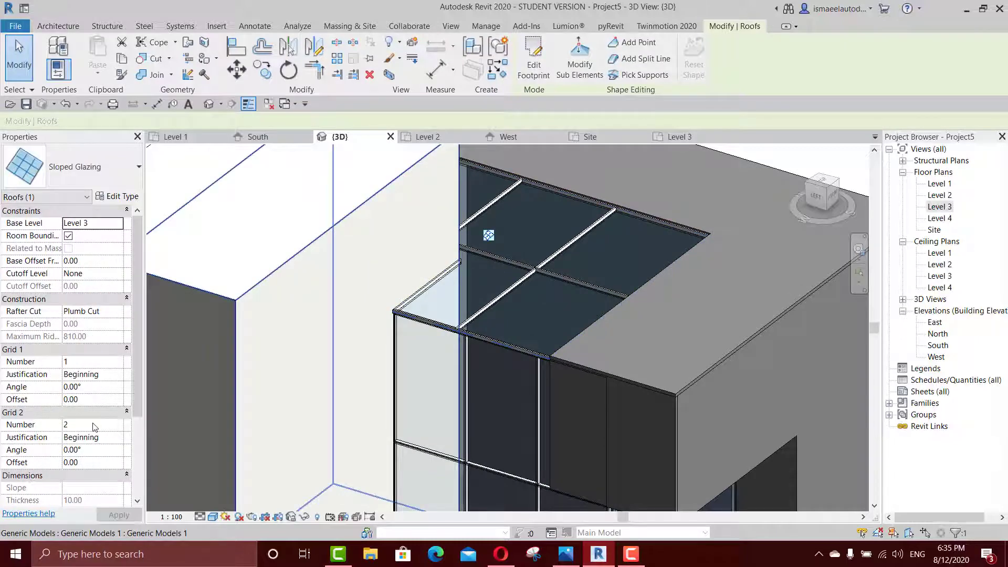
{"action": "left_click", "coordinate": [94, 427]}
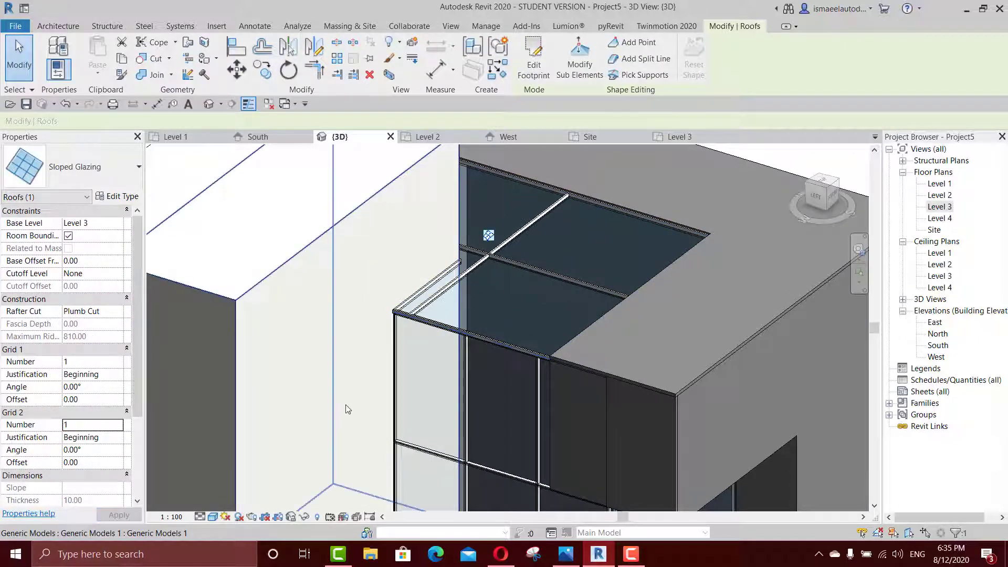
{"action": "middle_click_drag", "start_coordinate": [502, 322], "coordinate": [477, 270], "text": "shift"}
{"action": "key", "text": "Escape"}
{"action": "left_click", "coordinate": [477, 270]}
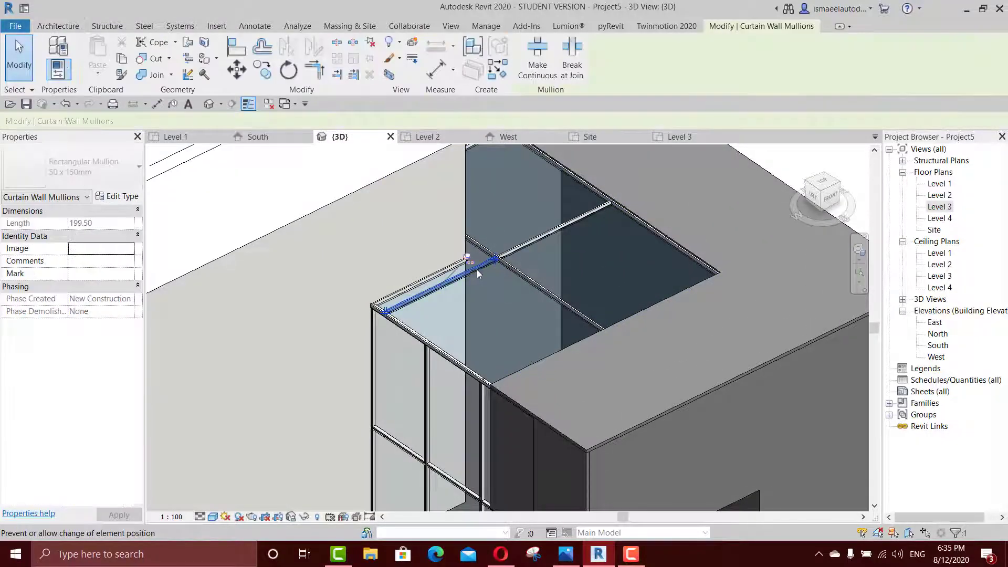
{"action": "scroll", "coordinate": [477, 270], "scroll_direction": "up", "scroll_amount": 3}
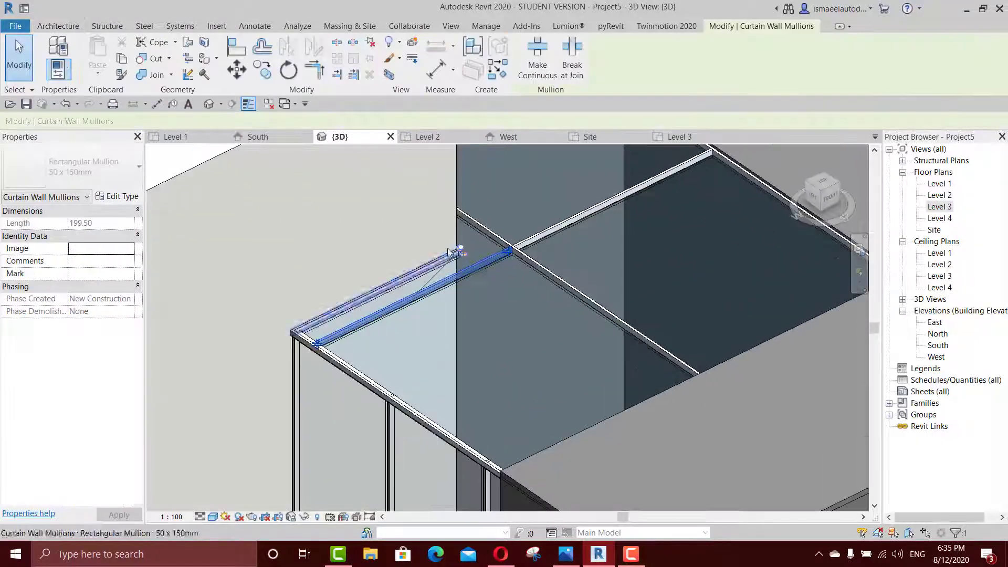
{"action": "left_click", "coordinate": [561, 229], "text": "ctrl"}
{"action": "left_click", "coordinate": [627, 175], "text": "ctrl"}
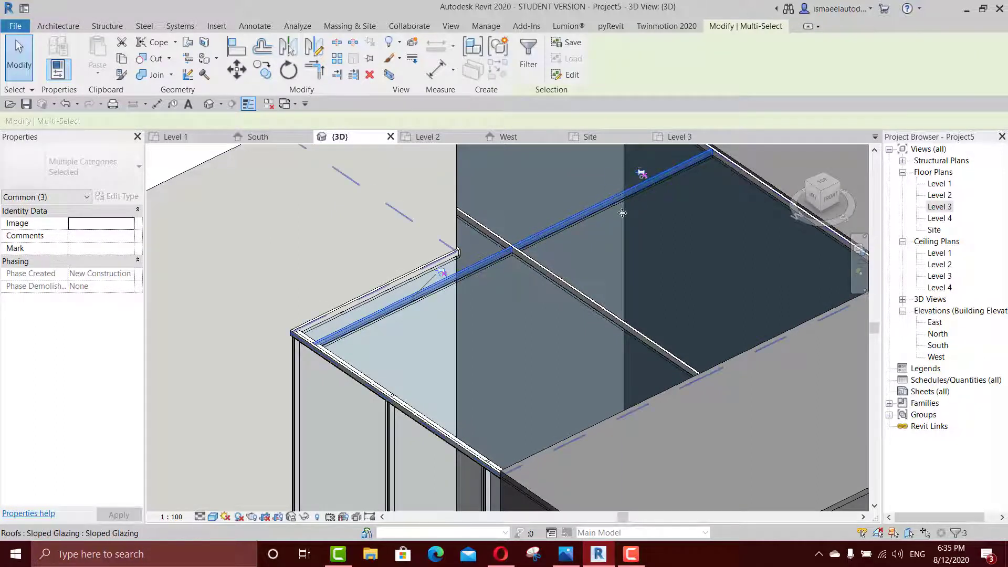
{"action": "key", "text": "Escape"}
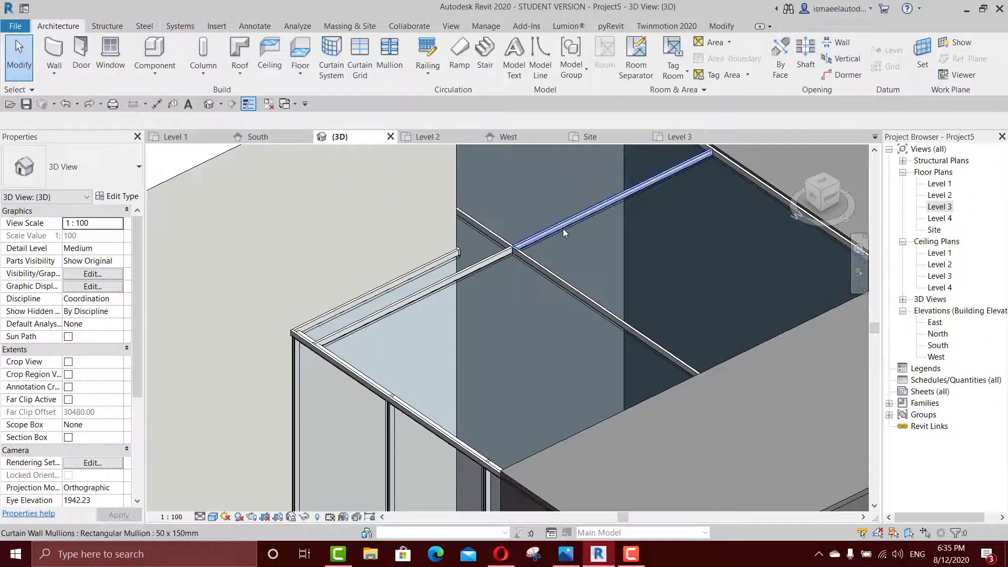
Delete the two mullions on the roof's Grid 2 line and try to remove that grid line's segments
{"action": "left_click", "coordinate": [563, 227]}
{"action": "key", "text": "Delete"}
{"action": "left_click", "coordinate": [474, 270]}
{"action": "key", "text": "Delete"}
{"action": "left_click", "coordinate": [481, 267]}
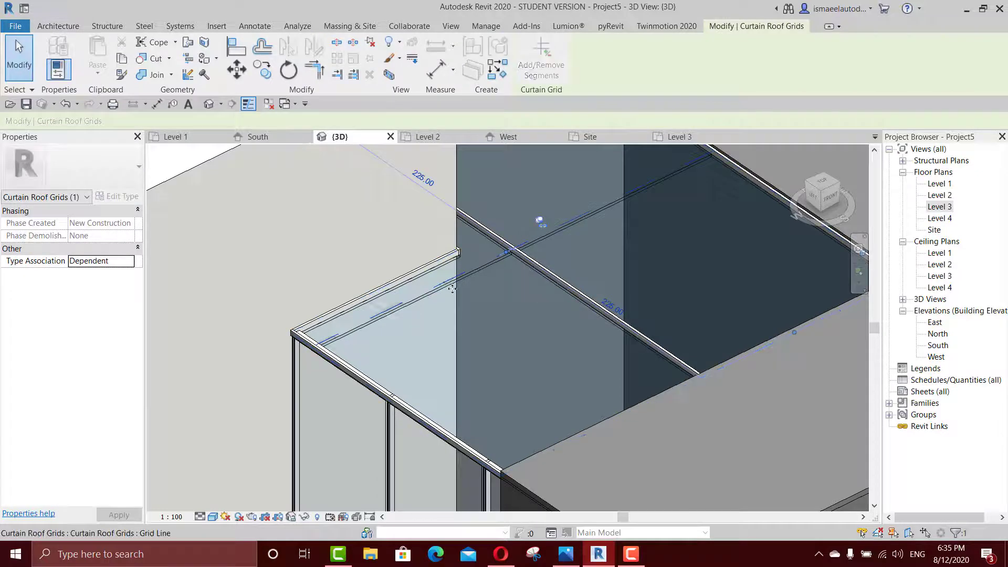
{"action": "left_click", "coordinate": [542, 66]}
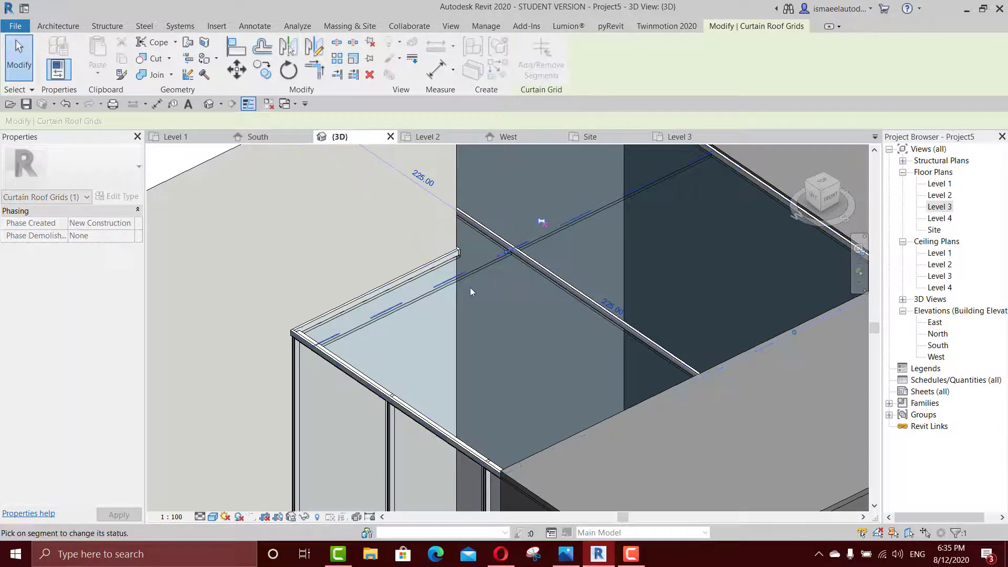
{"action": "left_click", "coordinate": [562, 227]}
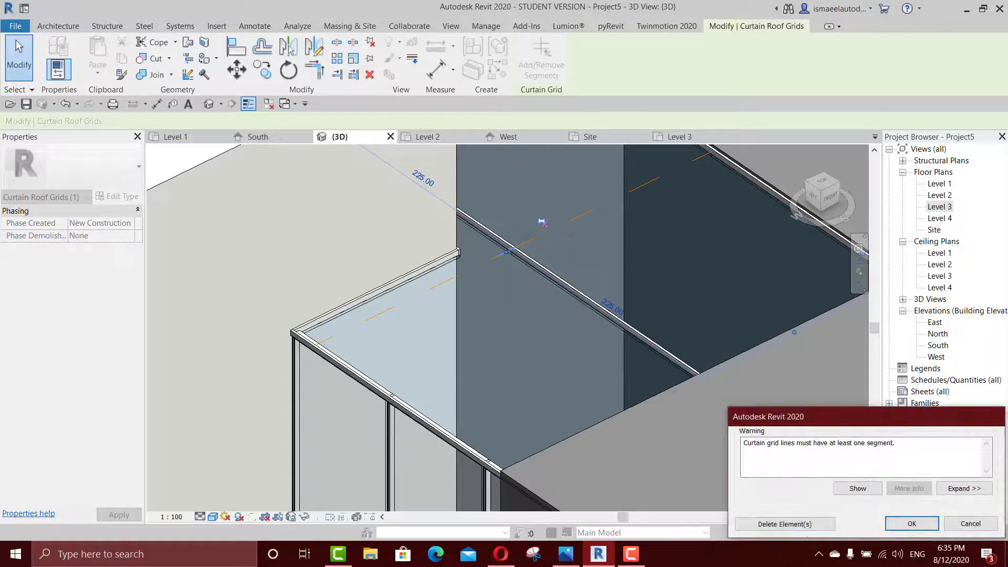
{"action": "left_click", "coordinate": [798, 524]}
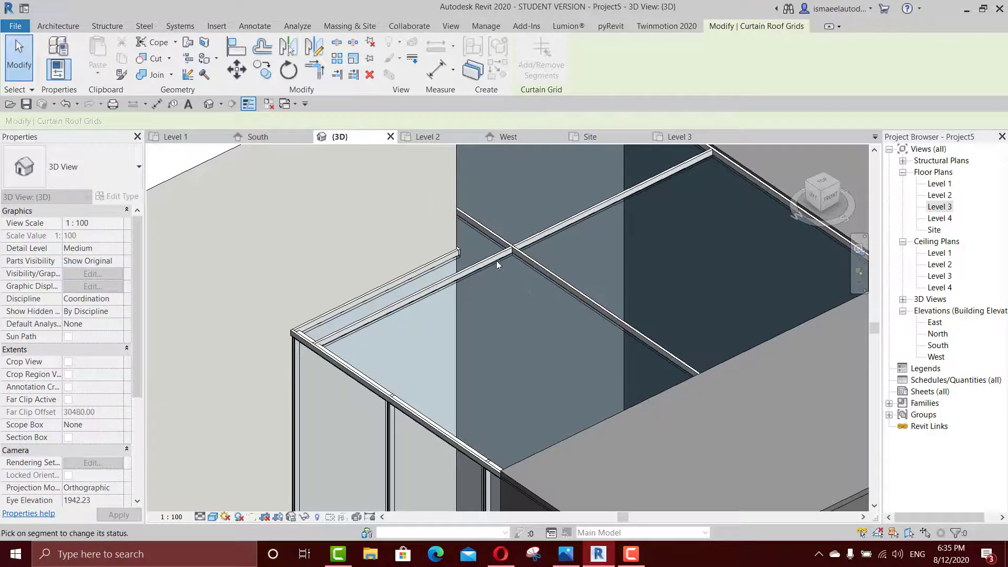
{"action": "key", "text": "Escape"}
Delete both 50 x 150mm mullions lying on the glass roof's Grid 2 line
{"action": "scroll", "coordinate": [456, 347], "scroll_direction": "down", "scroll_amount": 2}
{"action": "middle_click_drag", "start_coordinate": [457, 347], "coordinate": [483, 311], "text": "shift"}
{"action": "scroll", "coordinate": [477, 301], "scroll_direction": "up", "scroll_amount": 1}
{"action": "left_click", "coordinate": [473, 288]}
{"action": "left_click", "coordinate": [540, 237]}
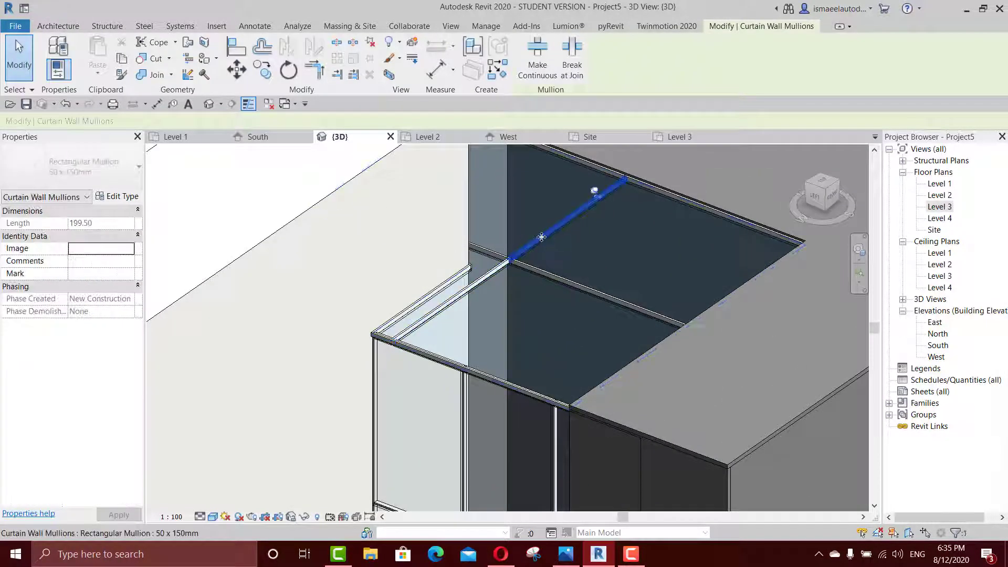
{"action": "key", "text": "Delete"}
{"action": "left_click", "coordinate": [480, 281]}
{"action": "key", "text": "Delete"}
{"action": "left_click", "coordinate": [541, 233]}
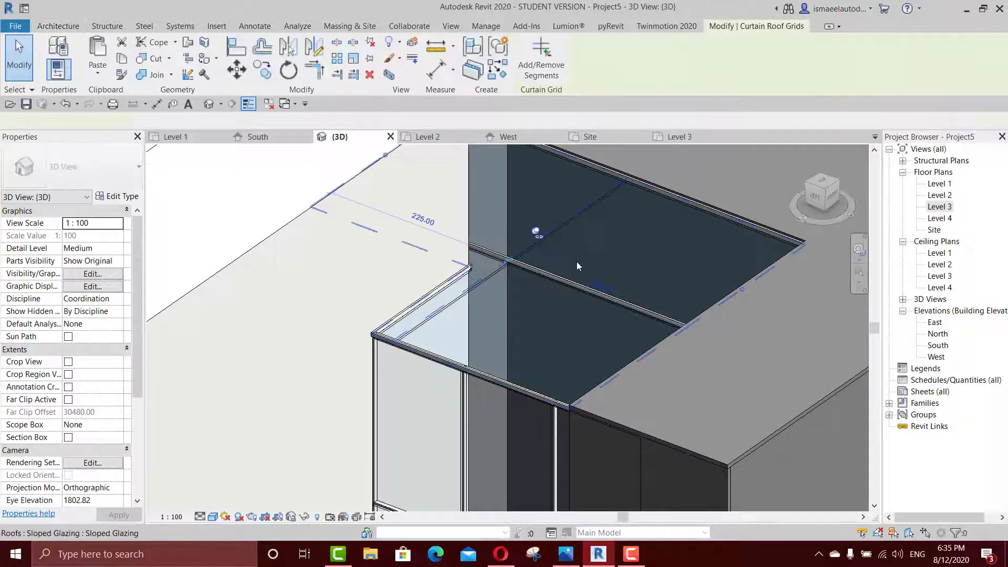
{"action": "middle_click_drag", "start_coordinate": [543, 337], "coordinate": [551, 314]}
{"action": "key", "text": "Escape"}
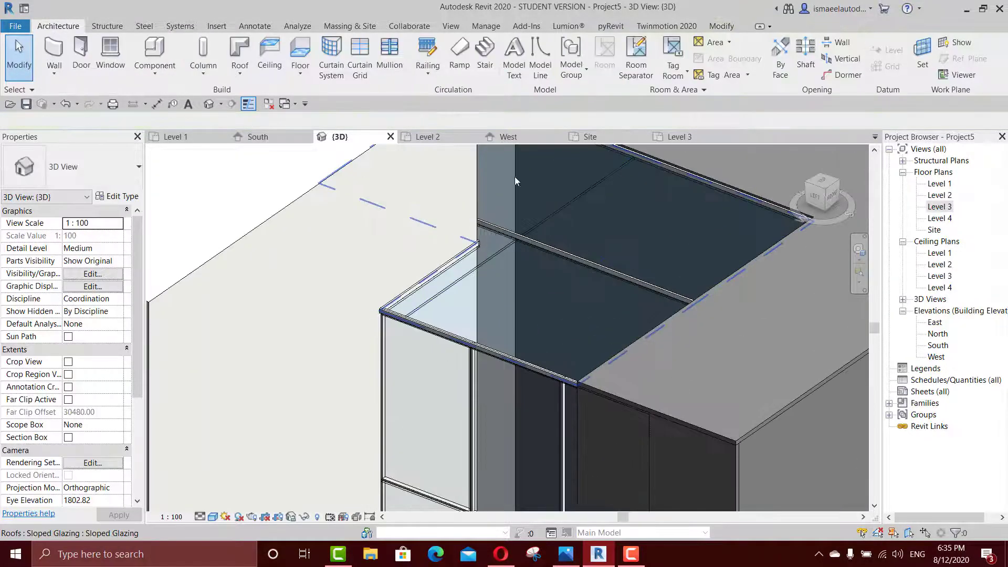
Add a roof curtain grid line through all segments, in line with the Storefront's vertical mullion, about 90 cm from the bare grid line
{"action": "left_click", "coordinate": [500, 245]}
{"action": "key", "text": "c"}
{"action": "key", "text": "s"}
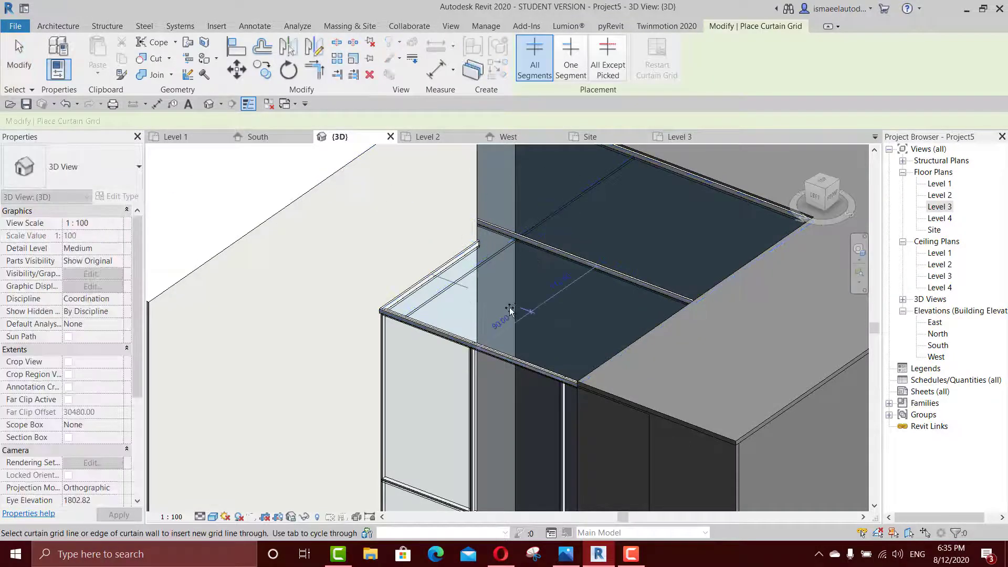
{"action": "left_click", "coordinate": [507, 317]}
{"action": "scroll", "coordinate": [502, 278], "scroll_direction": "up", "scroll_amount": 3}
{"action": "key", "text": "Escape"}
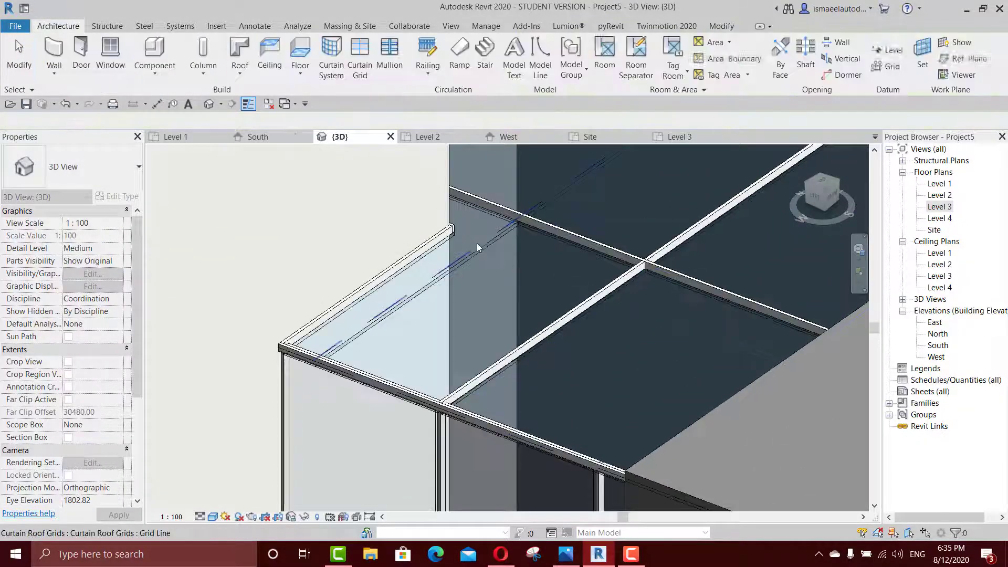
Toggle the pin of the bare roof grid line and undo the change
{"action": "left_click", "coordinate": [455, 262]}
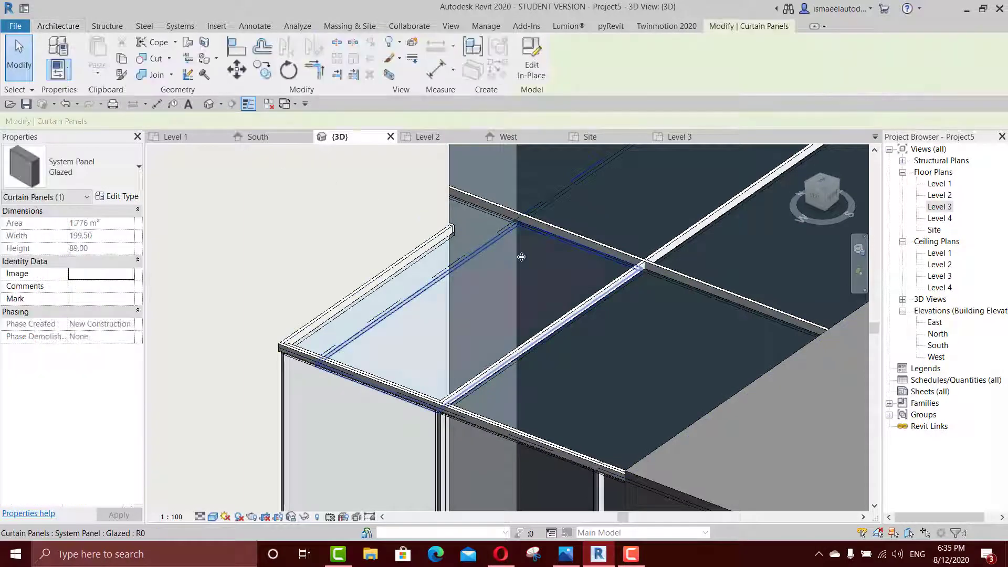
{"action": "middle_click_drag", "start_coordinate": [525, 260], "coordinate": [485, 370]}
{"action": "scroll", "coordinate": [485, 367], "scroll_direction": "down", "scroll_amount": 1}
{"action": "key", "text": "Escape"}
{"action": "left_click", "coordinate": [523, 300]}
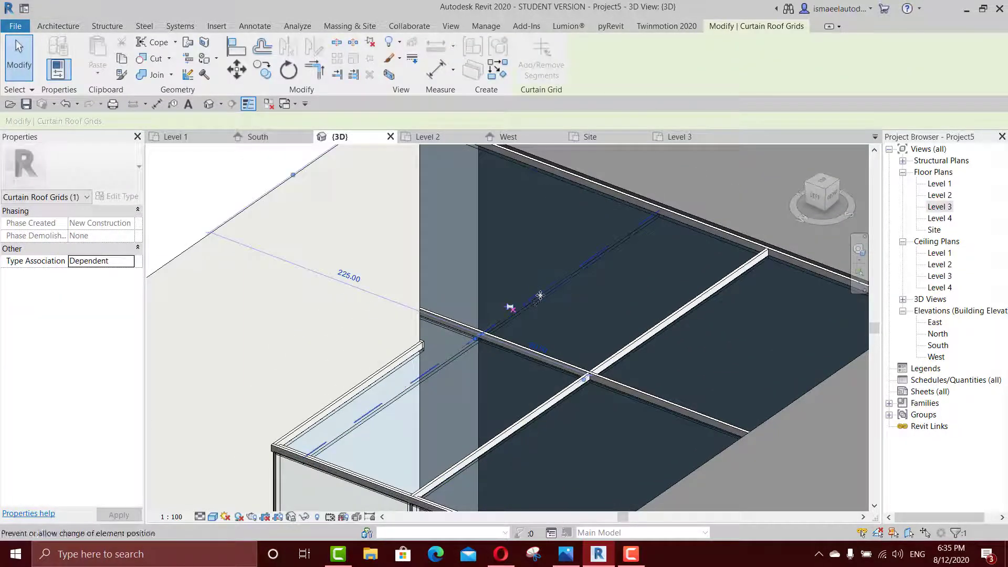
{"action": "left_click", "coordinate": [510, 307]}
{"action": "key", "text": "Escape"}
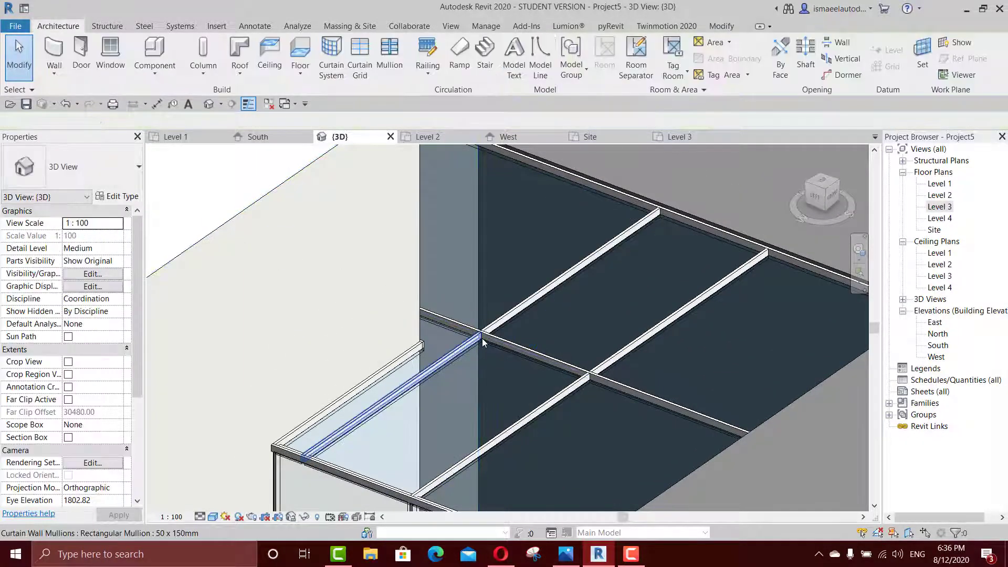
{"action": "key", "text": "ctrl+z"}
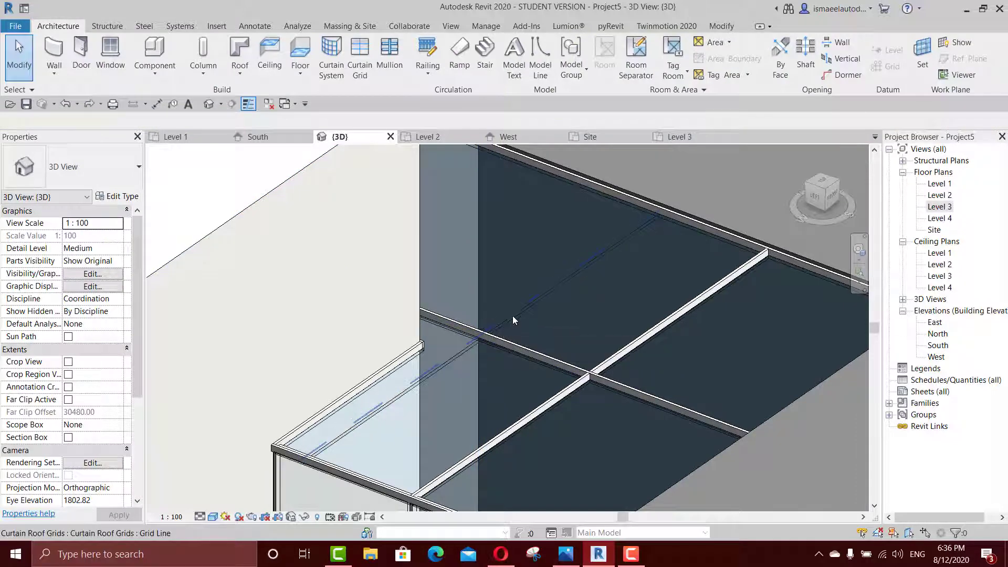
Remove all segments of the bare roof grid line, keeping the grid line element when warned
{"action": "left_click", "coordinate": [515, 318]}
{"action": "left_click", "coordinate": [541, 60]}
{"action": "left_click", "coordinate": [546, 291]}
{"action": "left_click", "coordinate": [451, 353]}
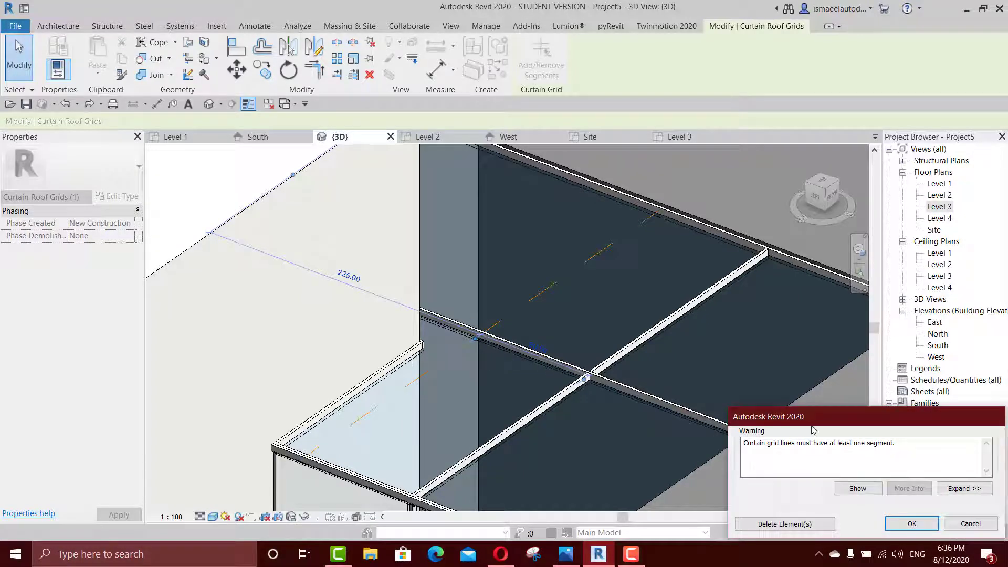
{"action": "left_click", "coordinate": [901, 524]}
{"action": "scroll", "coordinate": [530, 415], "scroll_direction": "down", "scroll_amount": 3}
{"action": "middle_click_drag", "start_coordinate": [531, 414], "coordinate": [529, 359]}
{"action": "key", "text": "Escape"}
{"action": "scroll", "coordinate": [459, 403], "scroll_direction": "up", "scroll_amount": 3}
{"action": "scroll", "coordinate": [459, 401], "scroll_direction": "down", "scroll_amount": 4}
{"action": "middle_click_drag", "start_coordinate": [461, 405], "coordinate": [463, 237], "text": "shift"}
{"action": "middle_click_drag", "start_coordinate": [463, 238], "coordinate": [482, 174]}
{"action": "scroll", "coordinate": [463, 304], "scroll_direction": "down", "scroll_amount": 1}
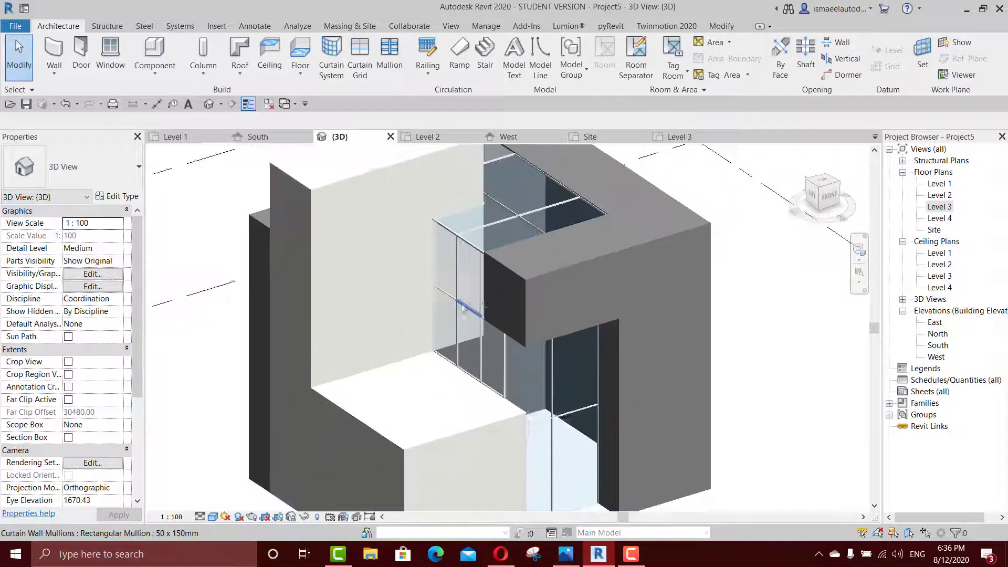
Select the whole row of border mullions along the glass roof's edge above the Storefront wall for Make Continuous
{"action": "scroll", "coordinate": [462, 306], "scroll_direction": "up", "scroll_amount": 6}
{"action": "middle_click_drag", "start_coordinate": [462, 299], "coordinate": [452, 339], "text": "shift"}
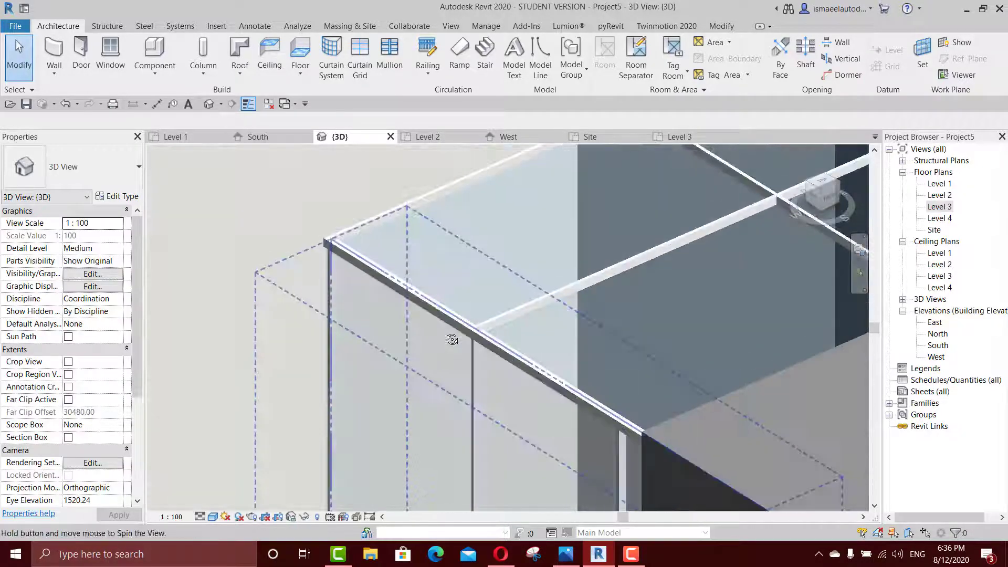
{"action": "scroll", "coordinate": [452, 340], "scroll_direction": "down", "scroll_amount": 2}
{"action": "left_click", "coordinate": [359, 236]}
{"action": "scroll", "coordinate": [402, 273], "scroll_direction": "up", "scroll_amount": 2}
{"action": "middle_click_drag", "start_coordinate": [402, 273], "coordinate": [434, 231], "text": "shift"}
{"action": "right_click", "coordinate": [433, 231]}
{"action": "mouse_move", "coordinate": [515, 289]}
{"action": "left_click", "coordinate": [641, 288]}
{"action": "scroll", "coordinate": [460, 284], "scroll_direction": "down", "scroll_amount": 3}
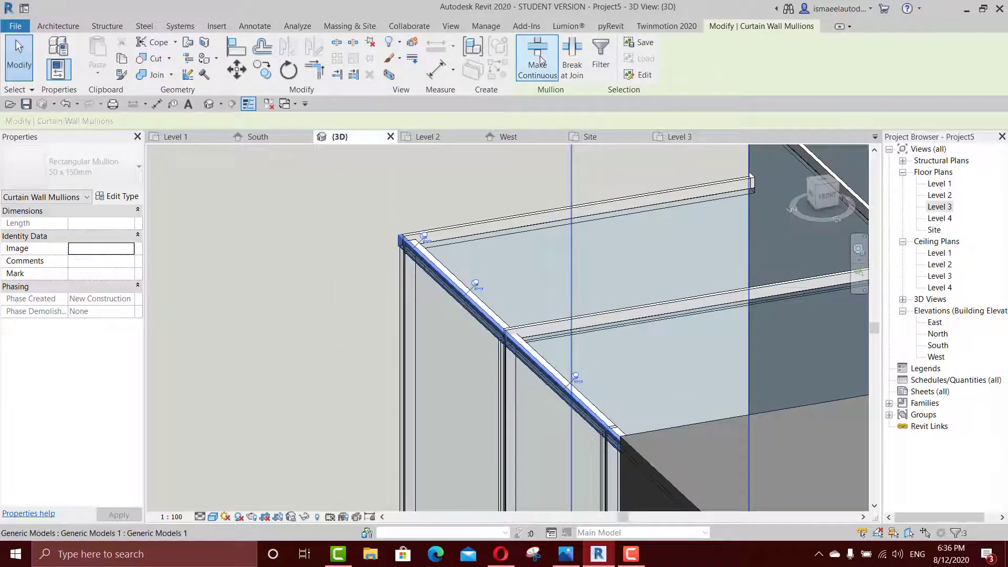
{"action": "middle_click_drag", "start_coordinate": [452, 174], "coordinate": [498, 288], "text": "shift"}
{"action": "key", "text": "Escape"}
In the Level 2 plan, move the upper Storefront wall outward to 350 cm from the hatched block's outer edge
{"action": "middle_click_drag", "start_coordinate": [554, 311], "coordinate": [683, 350], "text": "shift"}
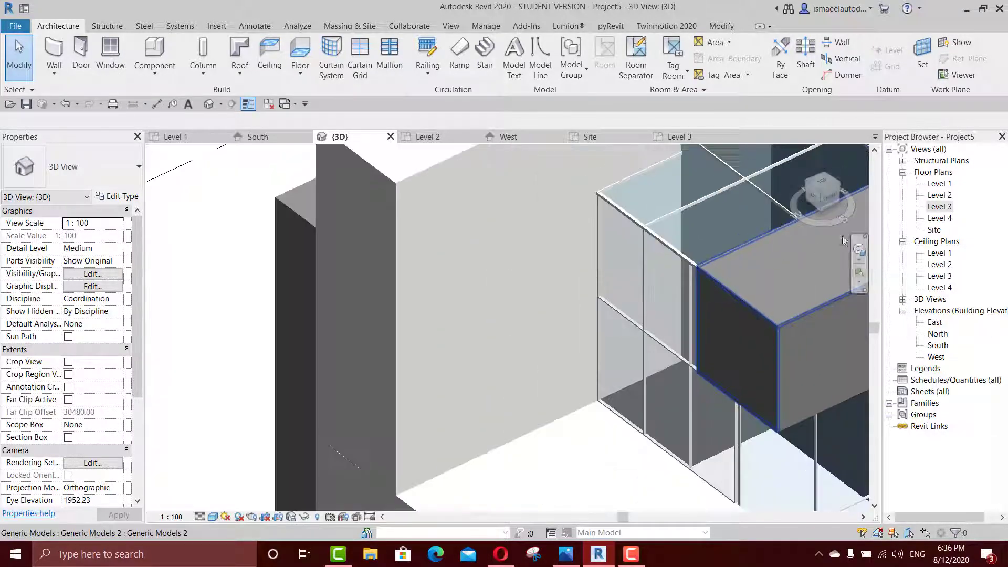
{"action": "double_click", "coordinate": [940, 195]}
{"action": "scroll", "coordinate": [508, 347], "scroll_direction": "down", "scroll_amount": 5}
{"action": "middle_click_drag", "start_coordinate": [528, 372], "coordinate": [502, 292]}
{"action": "scroll", "coordinate": [500, 294], "scroll_direction": "up", "scroll_amount": 6}
{"action": "scroll", "coordinate": [480, 319], "scroll_direction": "up", "scroll_amount": 2}
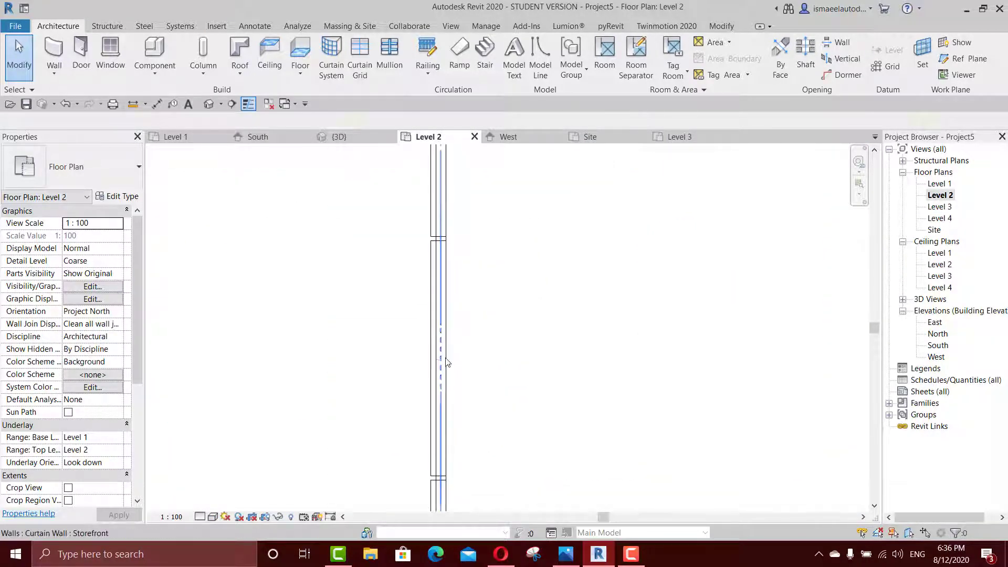
{"action": "left_click", "coordinate": [444, 359]}
{"action": "scroll", "coordinate": [445, 358], "scroll_direction": "down", "scroll_amount": 3}
{"action": "key", "text": "Escape"}
{"action": "left_click", "coordinate": [447, 320]}
{"action": "scroll", "coordinate": [462, 318], "scroll_direction": "down", "scroll_amount": 2}
{"action": "scroll", "coordinate": [469, 315], "scroll_direction": "up", "scroll_amount": 2}
{"action": "key", "text": "v"}
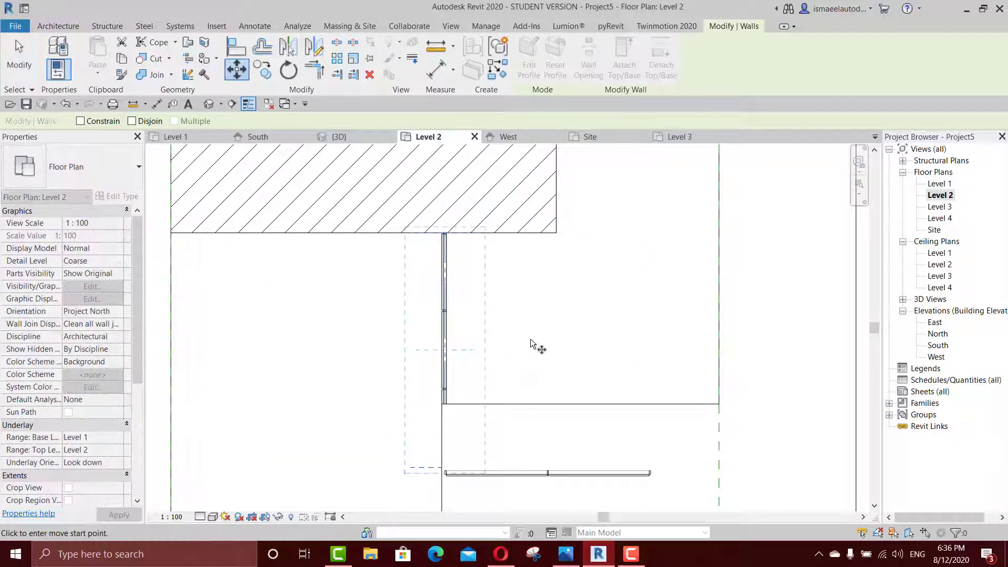
{"action": "left_click", "coordinate": [497, 335]}
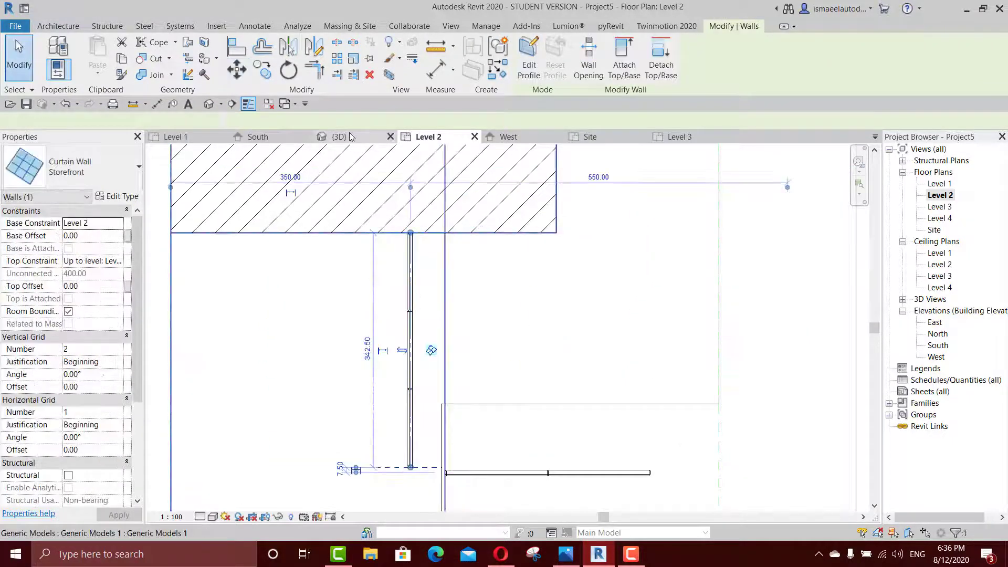
{"action": "left_click", "coordinate": [340, 137]}
{"action": "scroll", "coordinate": [520, 304], "scroll_direction": "up", "scroll_amount": 5}
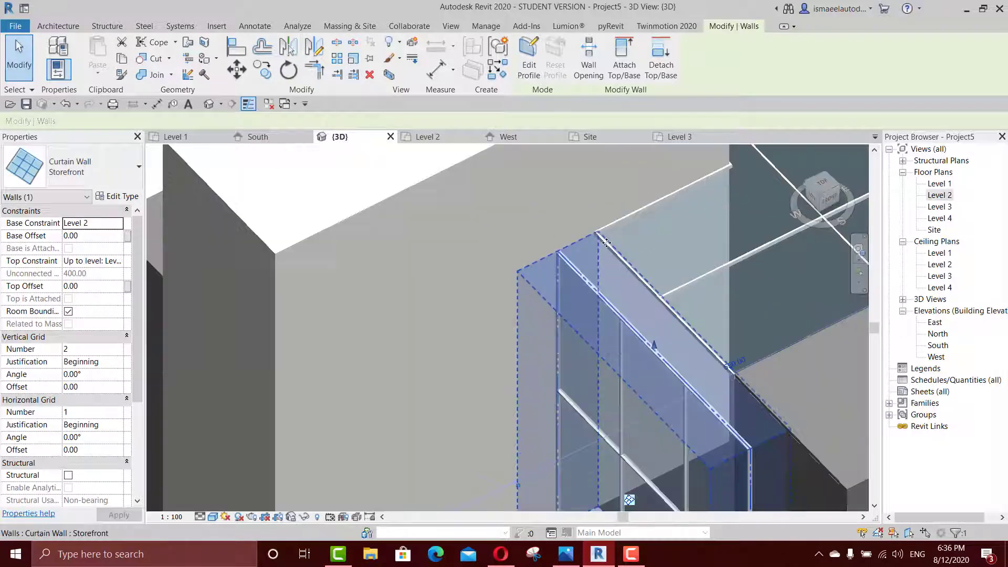
{"action": "scroll", "coordinate": [578, 252], "scroll_direction": "up", "scroll_amount": 2}
{"action": "key", "text": "m"}
{"action": "key", "text": "v"}
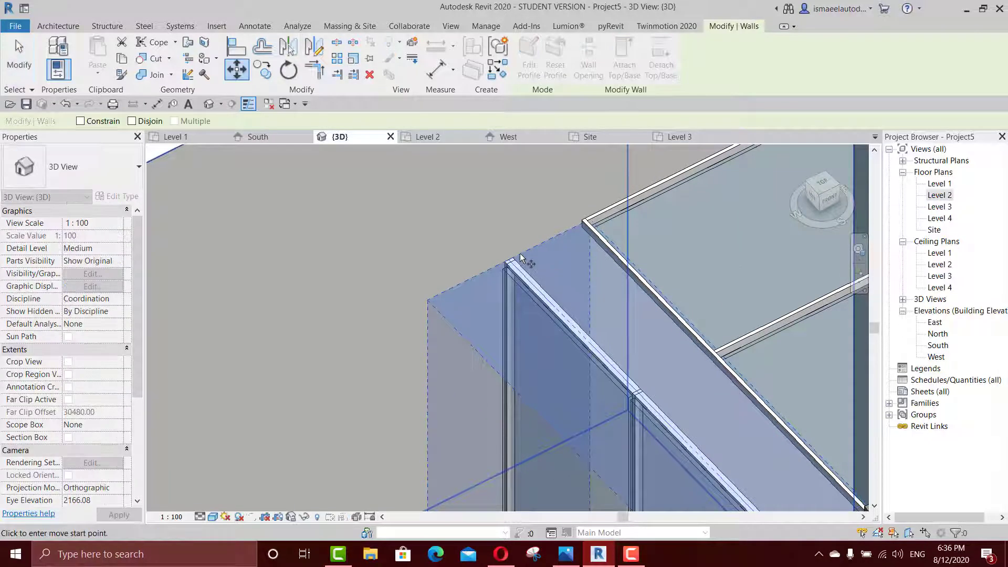
{"action": "scroll", "coordinate": [520, 257], "scroll_direction": "up", "scroll_amount": 2}
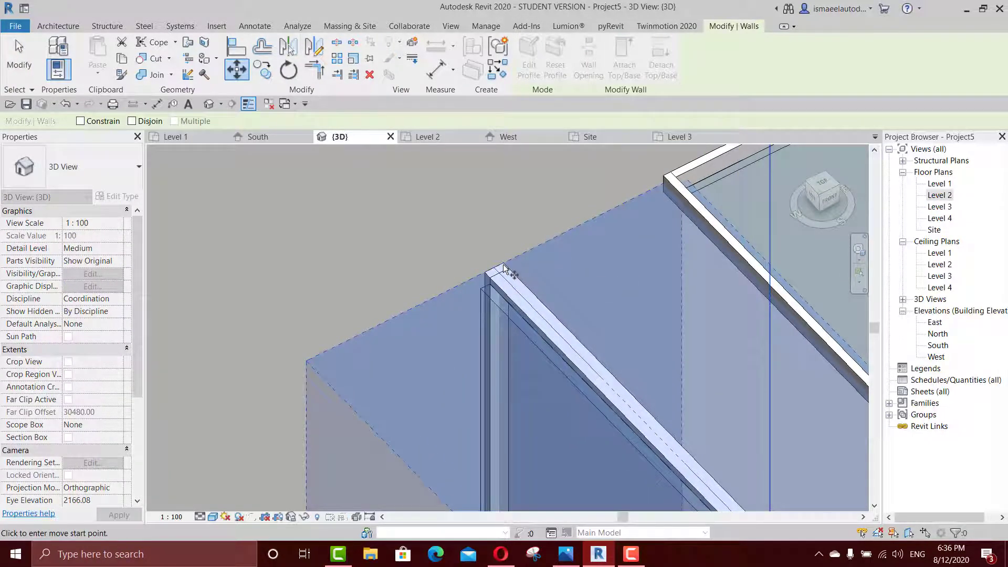
{"action": "key", "text": "Escape"}
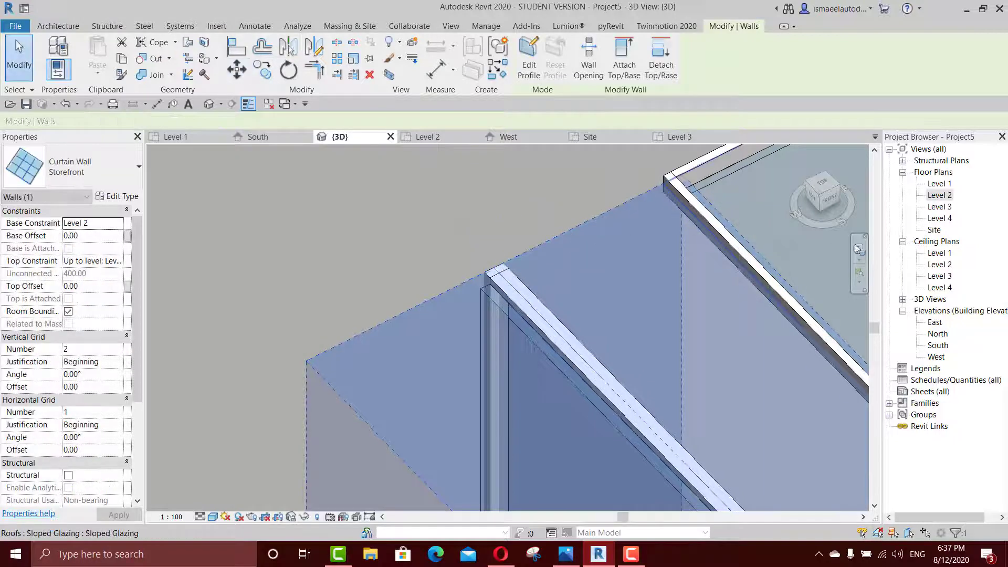
Open the Site floor plan at the inner end of the upper Storefront wall
{"action": "double_click", "coordinate": [939, 208]}
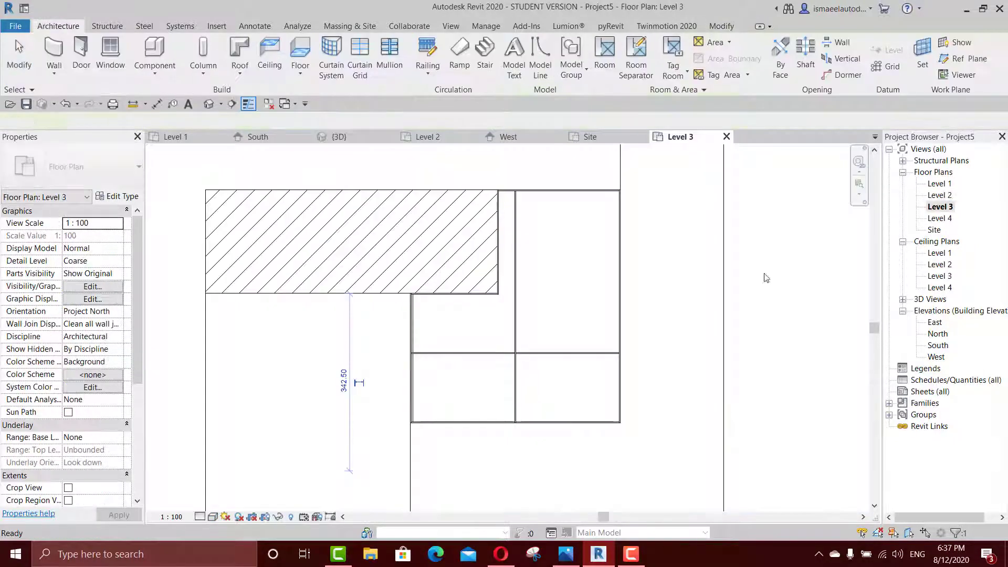
{"action": "double_click", "coordinate": [934, 230]}
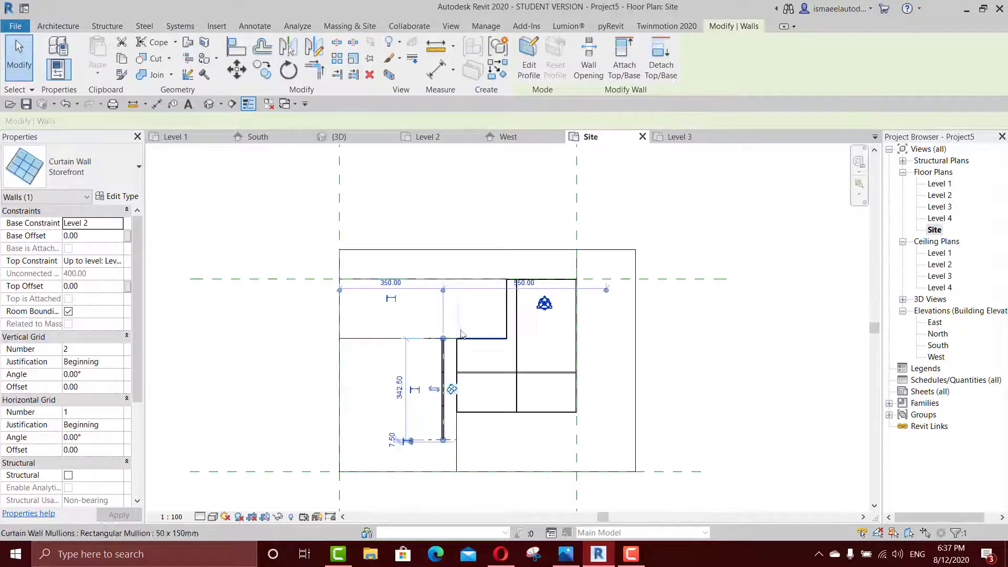
{"action": "scroll", "coordinate": [459, 357], "scroll_direction": "up", "scroll_amount": 5}
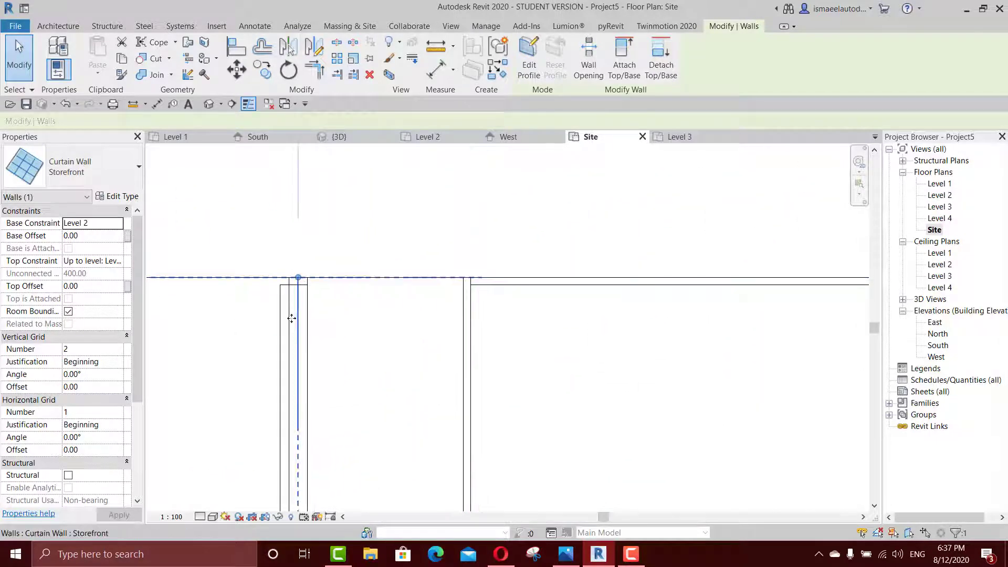
{"action": "key", "text": "v"}
{"action": "scroll", "coordinate": [310, 292], "scroll_direction": "up", "scroll_amount": 2}
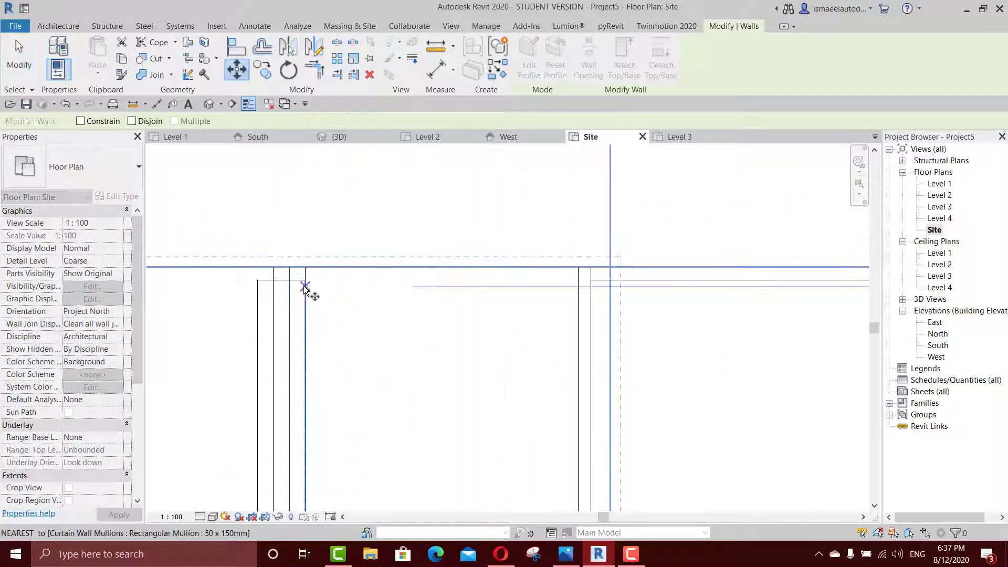
{"action": "left_click", "coordinate": [305, 280]}
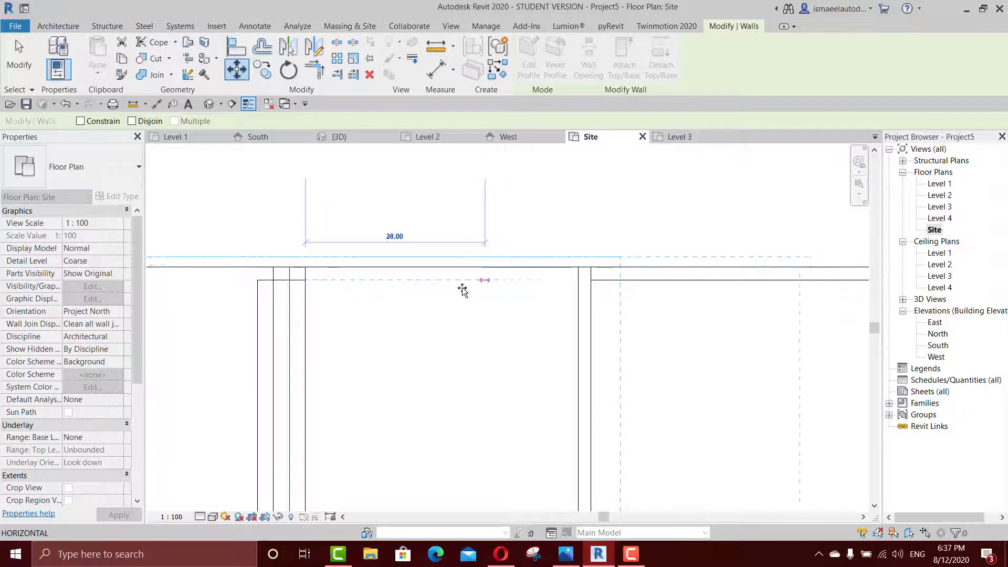
{"action": "key", "text": "Escape"}
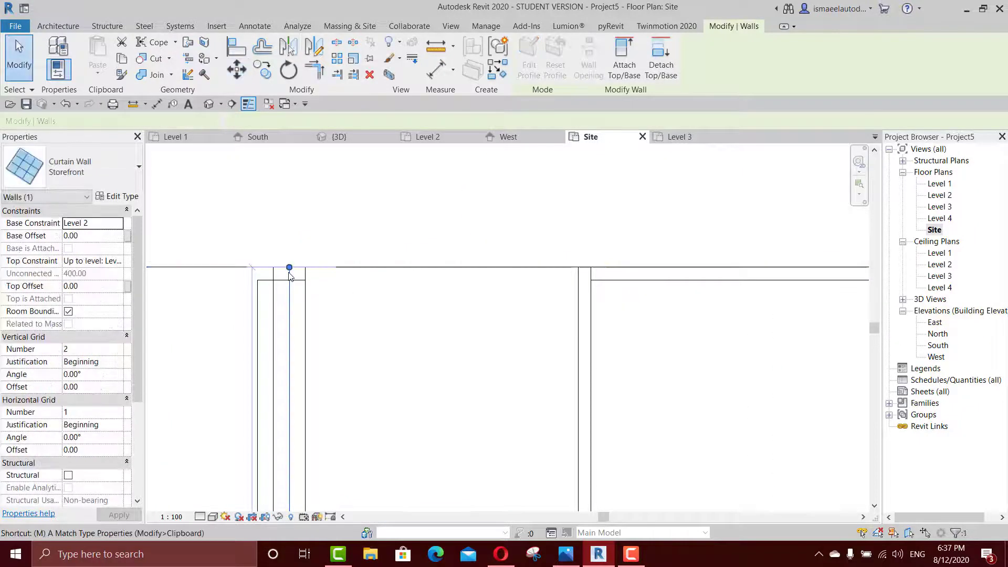
Move the upper Storefront wall horizontally from its endpoint to the edge of the sloped-glazing roof
{"action": "key", "text": "m"}
{"action": "key", "text": "v"}
{"action": "left_click", "coordinate": [289, 267]}
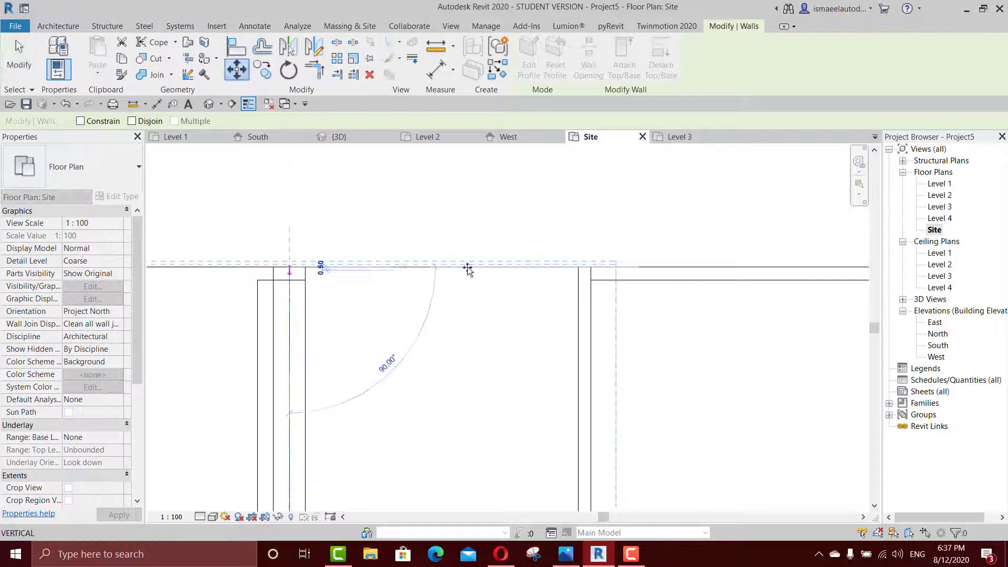
{"action": "left_click", "coordinate": [589, 261]}
In the 3D view, select the whole gridline row of top mullions on the upper Storefront wall beneath the glass roof's edge
{"action": "left_click", "coordinate": [348, 138]}
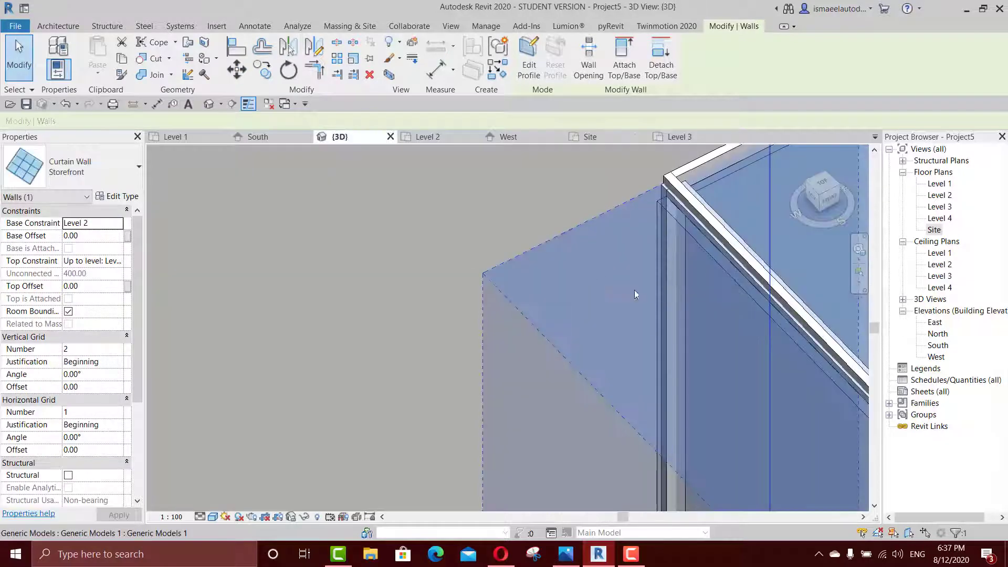
{"action": "scroll", "coordinate": [674, 293], "scroll_direction": "down", "scroll_amount": 2}
{"action": "middle_click_drag", "start_coordinate": [674, 266], "coordinate": [437, 291]}
{"action": "scroll", "coordinate": [410, 204], "scroll_direction": "up", "scroll_amount": 2}
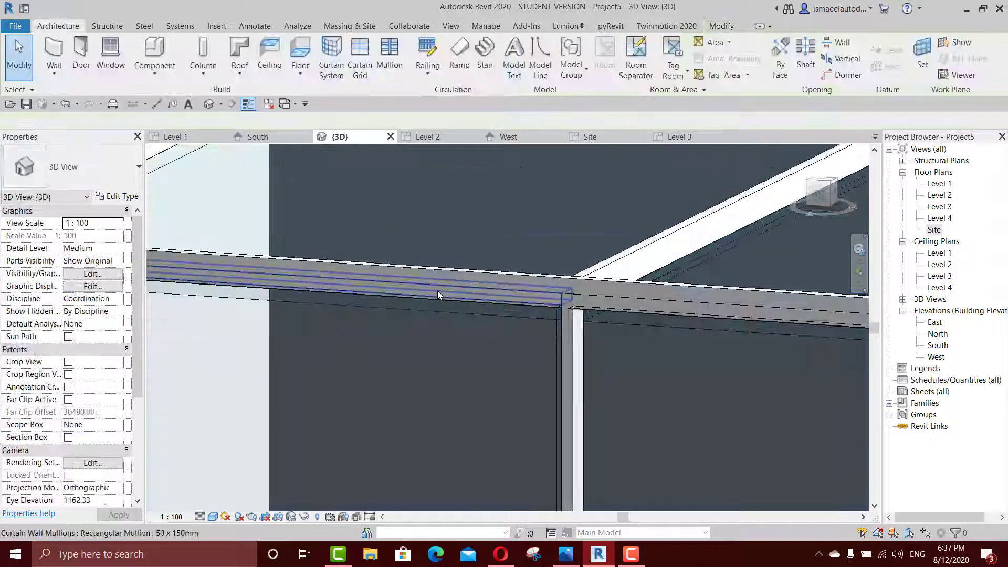
{"action": "left_click", "coordinate": [437, 291]}
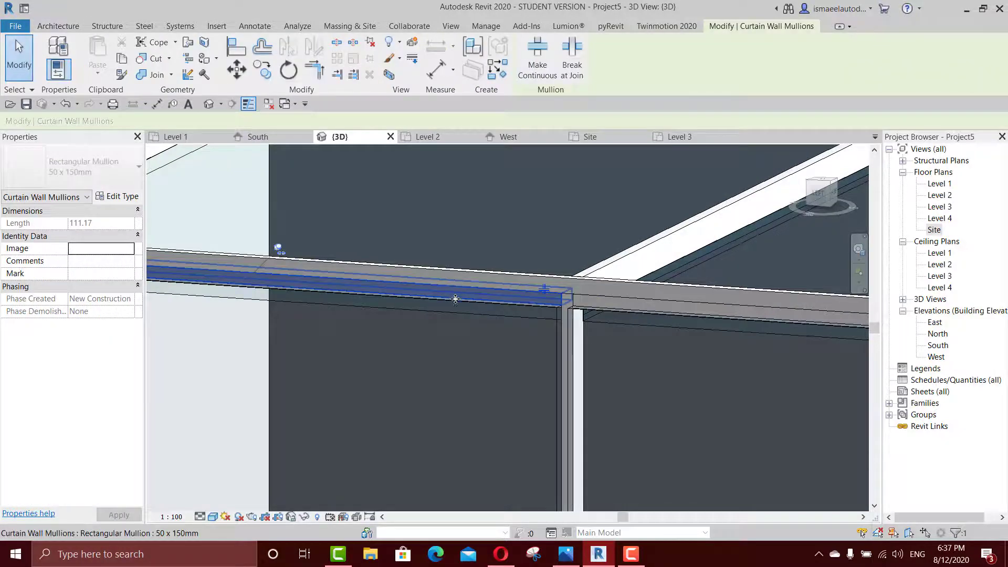
{"action": "right_click", "coordinate": [456, 294]}
{"action": "mouse_move", "coordinate": [538, 286]}
{"action": "left_click", "coordinate": [634, 284]}
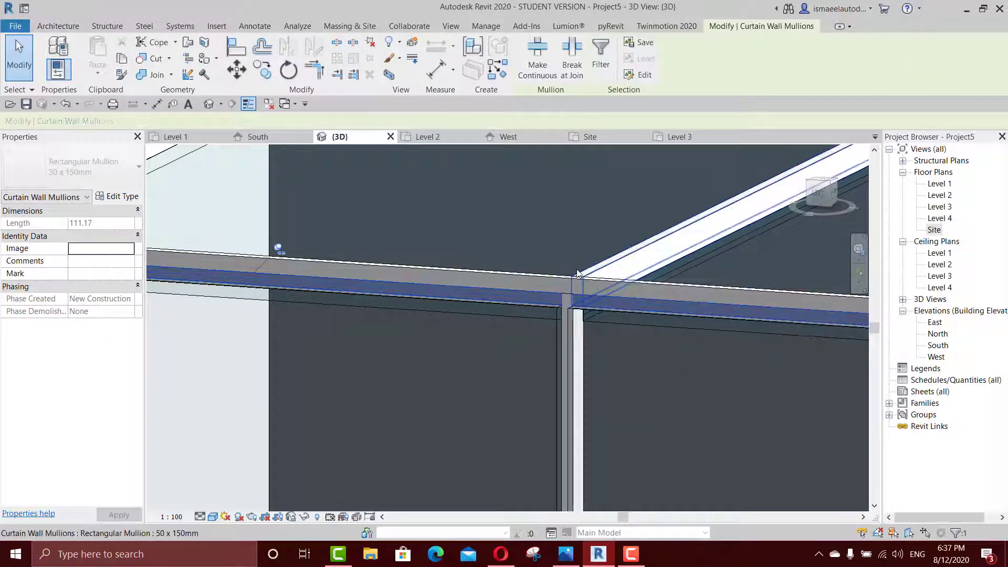
{"action": "scroll", "coordinate": [588, 283], "scroll_direction": "down", "scroll_amount": 5}
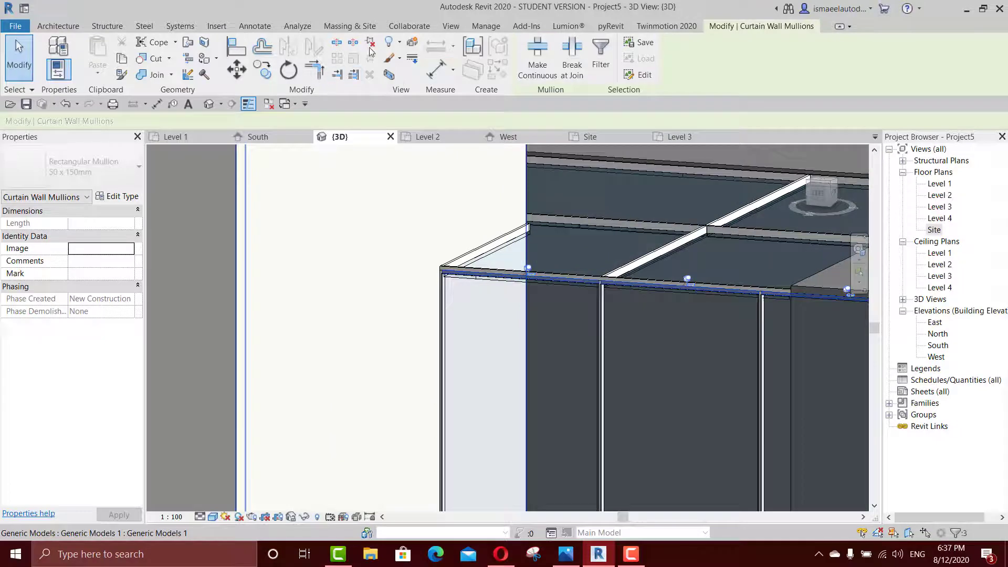
Try the L Mullion 1 corner type on the selected top mullions and inspect the corner from several angles
{"action": "left_click", "coordinate": [110, 178]}
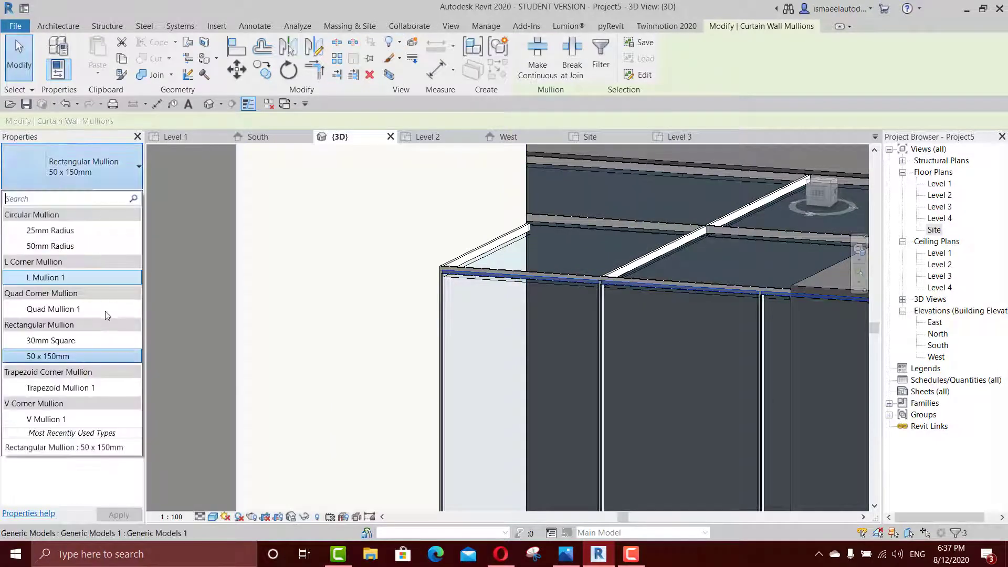
{"action": "left_click", "coordinate": [84, 279]}
{"action": "scroll", "coordinate": [650, 286], "scroll_direction": "down", "scroll_amount": 3}
{"action": "middle_click_drag", "start_coordinate": [663, 292], "coordinate": [575, 371], "text": "shift"}
{"action": "scroll", "coordinate": [687, 248], "scroll_direction": "up", "scroll_amount": 2}
{"action": "middle_click_drag", "start_coordinate": [687, 247], "coordinate": [672, 286], "text": "shift"}
Change the selected top mullions to the Quad Mullion 1 corner type
{"action": "left_click", "coordinate": [110, 182]}
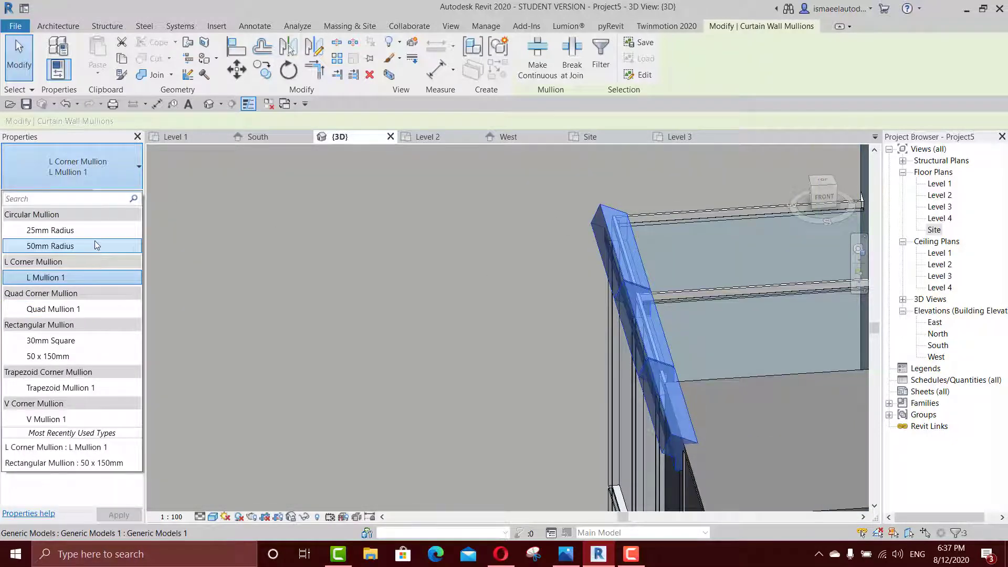
{"action": "left_click", "coordinate": [91, 309]}
{"action": "mouse_move", "coordinate": [660, 276]}
{"action": "middle_mouse_down", "text": "shift"}
{"action": "mouse_move", "coordinate": [693, 359]}
{"action": "mouse_move", "coordinate": [541, 325]}
{"action": "mouse_move", "coordinate": [694, 310]}
{"action": "mouse_move", "coordinate": [613, 226]}
{"action": "mouse_move", "coordinate": [591, 258]}
{"action": "mouse_move", "coordinate": [649, 260]}
{"action": "mouse_move", "coordinate": [764, 307]}
{"action": "mouse_move", "coordinate": [576, 258]}
{"action": "middle_mouse_up", "text": "shift"}
{"action": "key", "text": "Escape"}
Edit the upper Storefront wall's profile in the West elevation and pick the overhanging block's lower edge as a sketch line
{"action": "left_click", "coordinate": [713, 341]}
{"action": "left_click", "coordinate": [746, 303]}
{"action": "left_click", "coordinate": [531, 64]}
{"action": "mouse_move", "coordinate": [646, 324]}
{"action": "middle_mouse_down", "text": "shift"}
{"action": "mouse_move", "coordinate": [663, 273]}
{"action": "mouse_move", "coordinate": [663, 296]}
{"action": "middle_mouse_up", "text": "shift"}
{"action": "scroll", "coordinate": [663, 296], "scroll_direction": "up", "scroll_amount": 2}
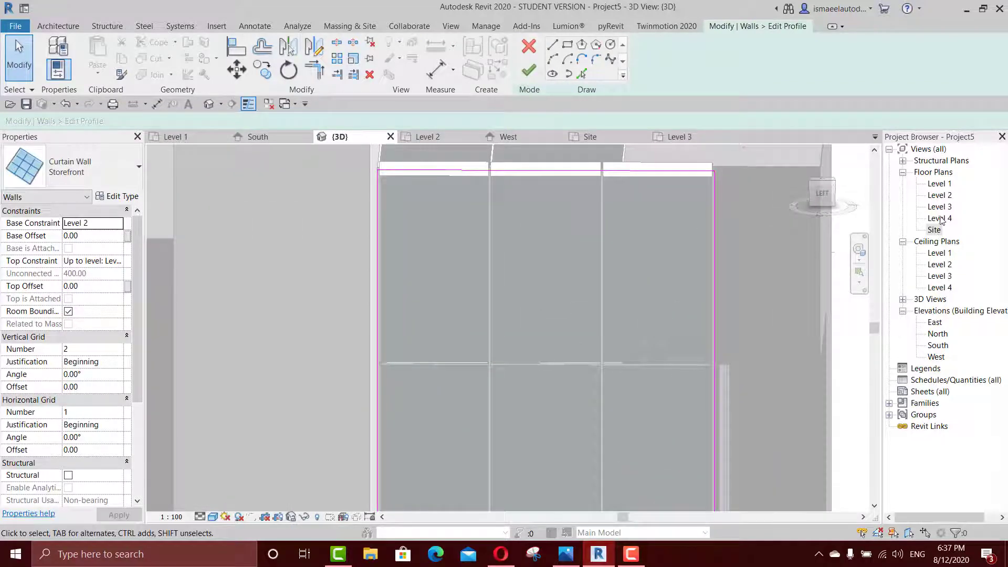
{"action": "double_click", "coordinate": [936, 358]}
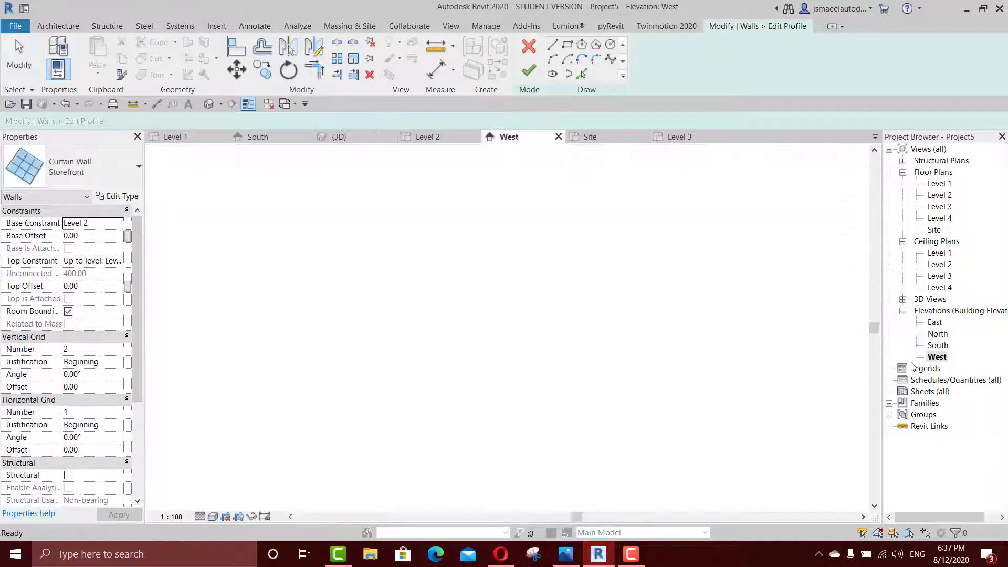
{"action": "scroll", "coordinate": [508, 333], "scroll_direction": "up", "scroll_amount": 3}
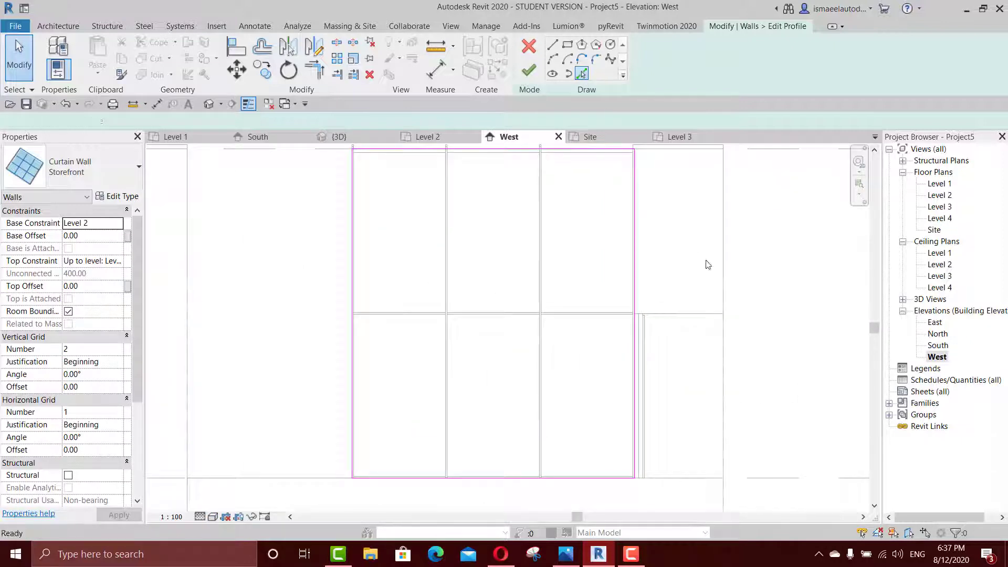
{"action": "middle_click_drag", "start_coordinate": [591, 280], "coordinate": [600, 373]}
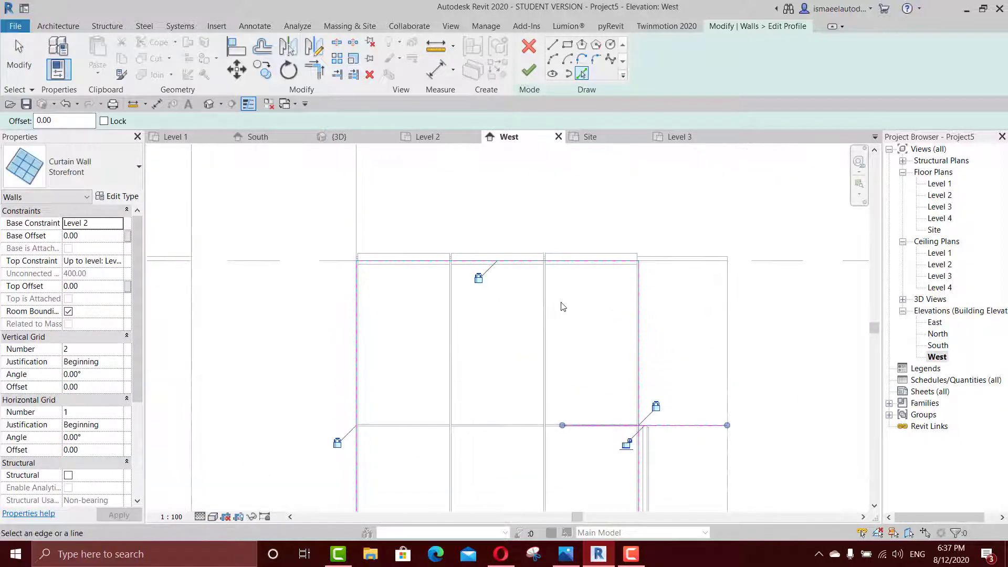
Sketch a vertical line from the picked line's inner end to the profile's upper edge, trim the outline around the notch and finish the profile
{"action": "key", "text": "Escape"}
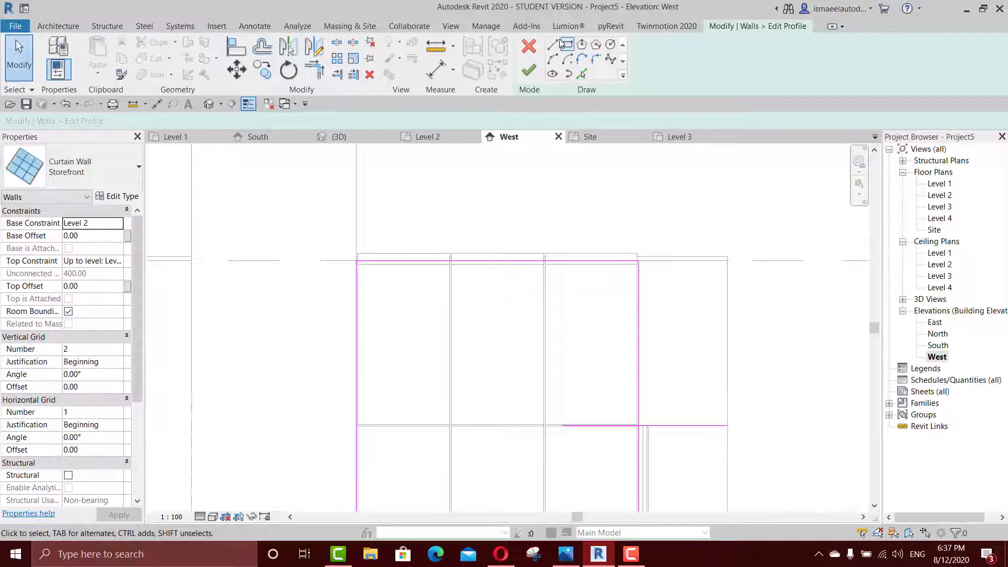
{"action": "left_click", "coordinate": [552, 44]}
{"action": "left_click", "coordinate": [562, 424]}
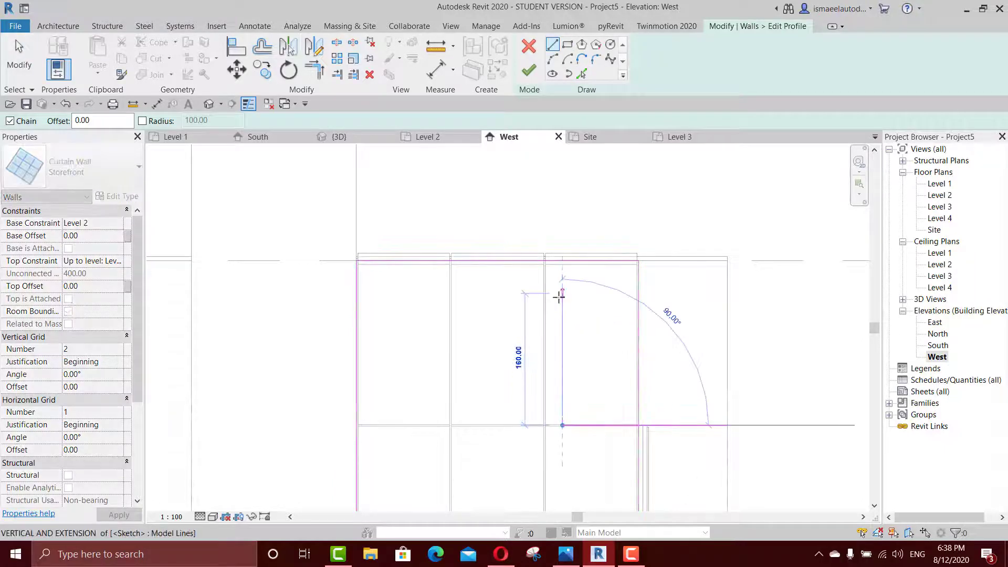
{"action": "left_click", "coordinate": [562, 261]}
{"action": "key", "text": "Escape"}
{"action": "key", "text": "Escape"}
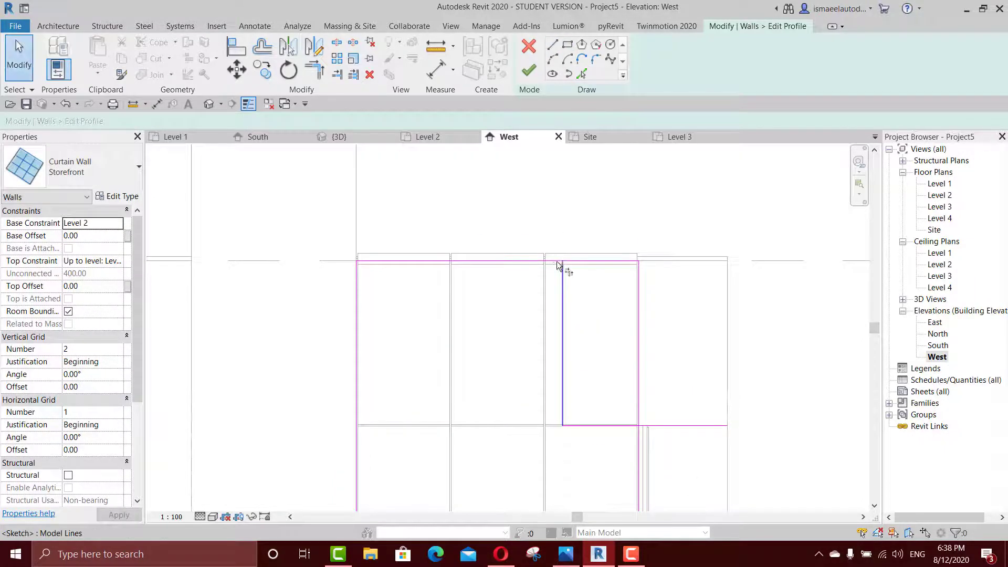
{"action": "left_click", "coordinate": [636, 456]}
{"action": "scroll", "coordinate": [621, 323], "scroll_direction": "down", "scroll_amount": 2}
{"action": "key", "text": "Escape"}
{"action": "left_click", "coordinate": [528, 71]}
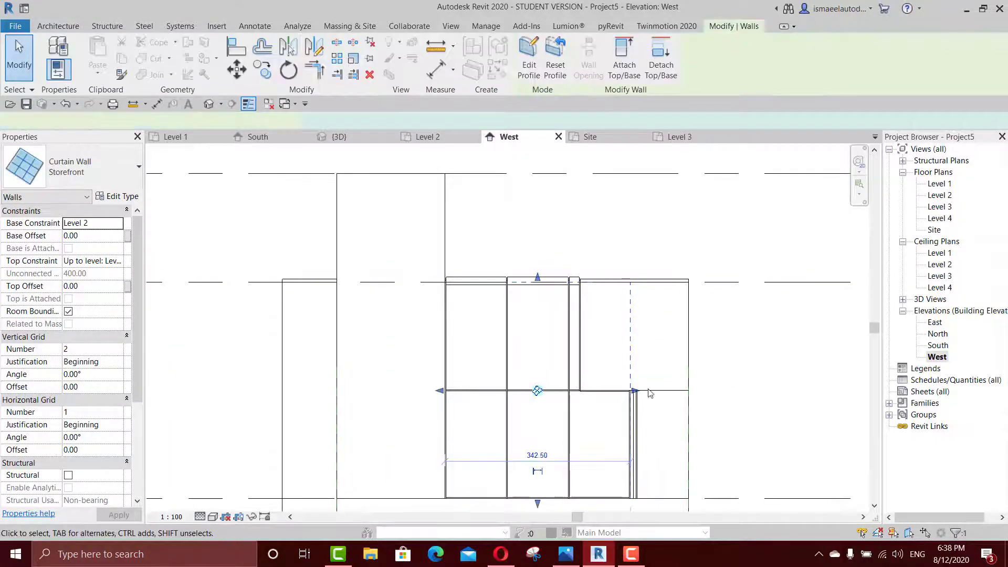
Compare the 3D model with the reference picture g.jpg and delete the narrow dark volume behind the tall block
{"action": "left_click", "coordinate": [336, 137]}
{"action": "middle_click_drag", "start_coordinate": [608, 331], "coordinate": [587, 344], "text": "shift"}
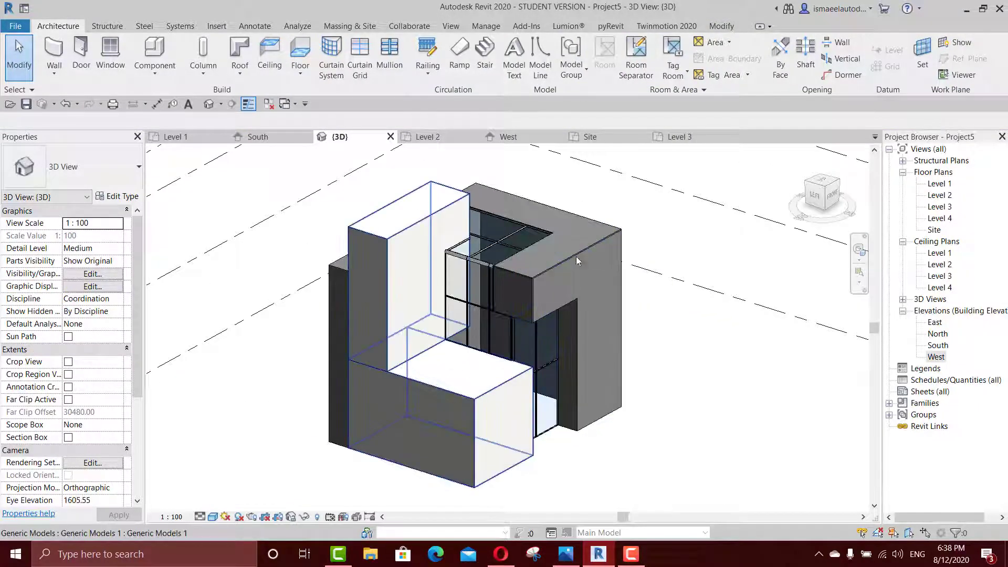
{"action": "left_click", "coordinate": [580, 558]}
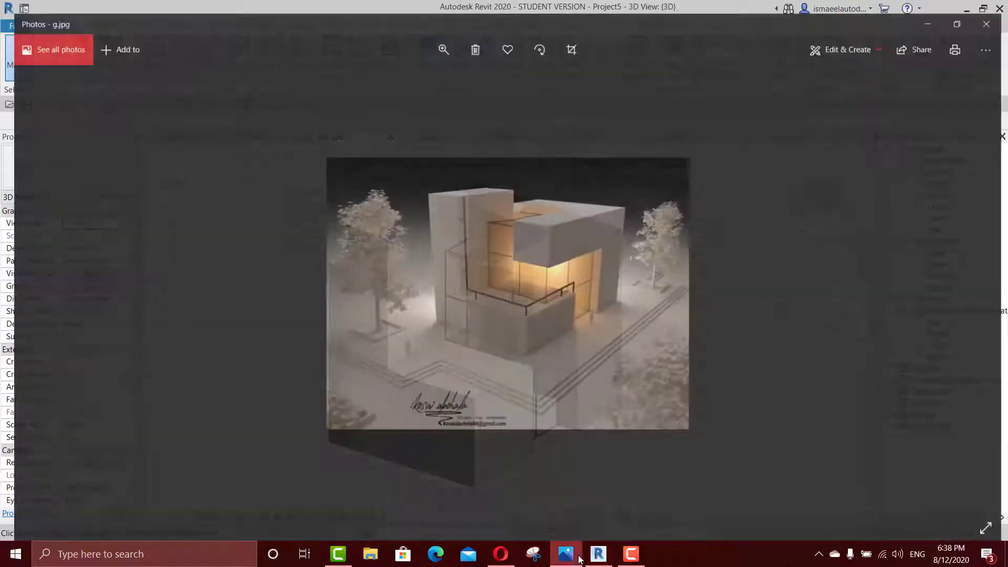
{"action": "left_click", "coordinate": [579, 560]}
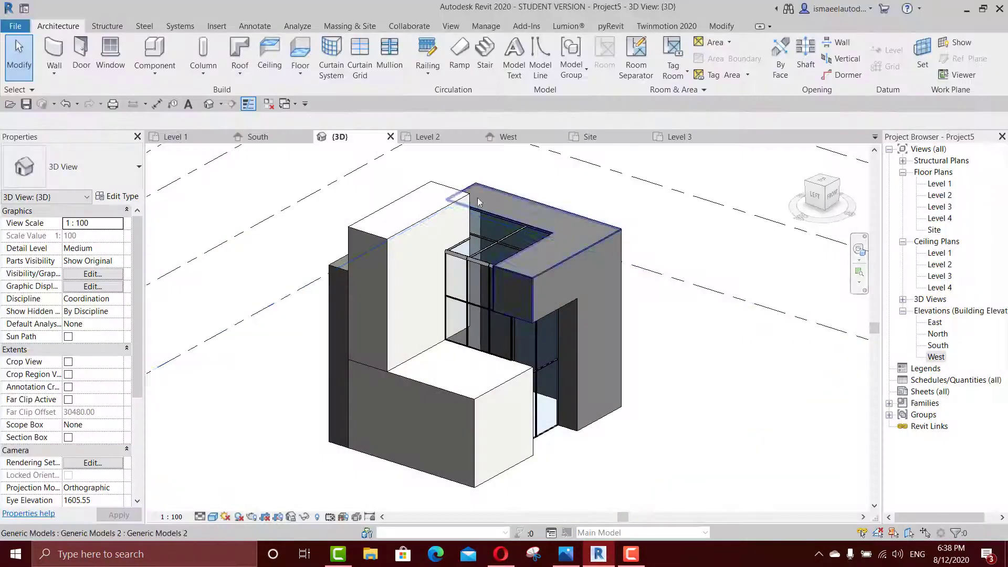
{"action": "middle_click_drag", "start_coordinate": [339, 283], "coordinate": [386, 301], "text": "shift"}
{"action": "left_click", "coordinate": [364, 295]}
{"action": "key", "text": "Delete"}
Set the structure layer material of the Generic - 200mm wall type to Clad - White
{"action": "scroll", "coordinate": [457, 300], "scroll_direction": "down", "scroll_amount": 2}
{"action": "middle_click_drag", "start_coordinate": [492, 330], "coordinate": [450, 313], "text": "shift"}
{"action": "scroll", "coordinate": [472, 305], "scroll_direction": "up", "scroll_amount": 3}
{"action": "left_click", "coordinate": [501, 281]}
{"action": "key", "text": "Escape"}
{"action": "left_click", "coordinate": [531, 316]}
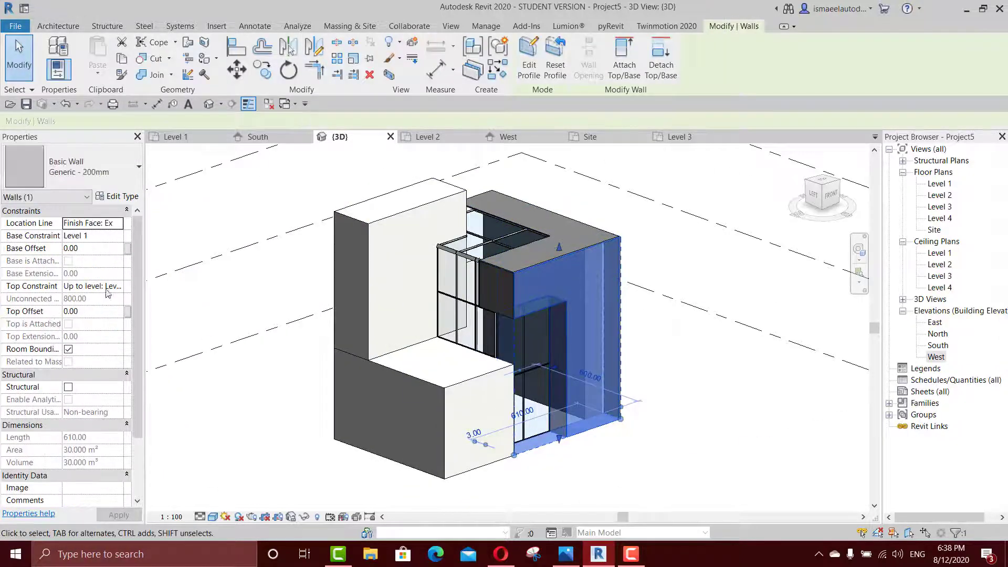
{"action": "left_click", "coordinate": [107, 197]}
{"action": "left_click", "coordinate": [759, 192]}
{"action": "left_click", "coordinate": [724, 197]}
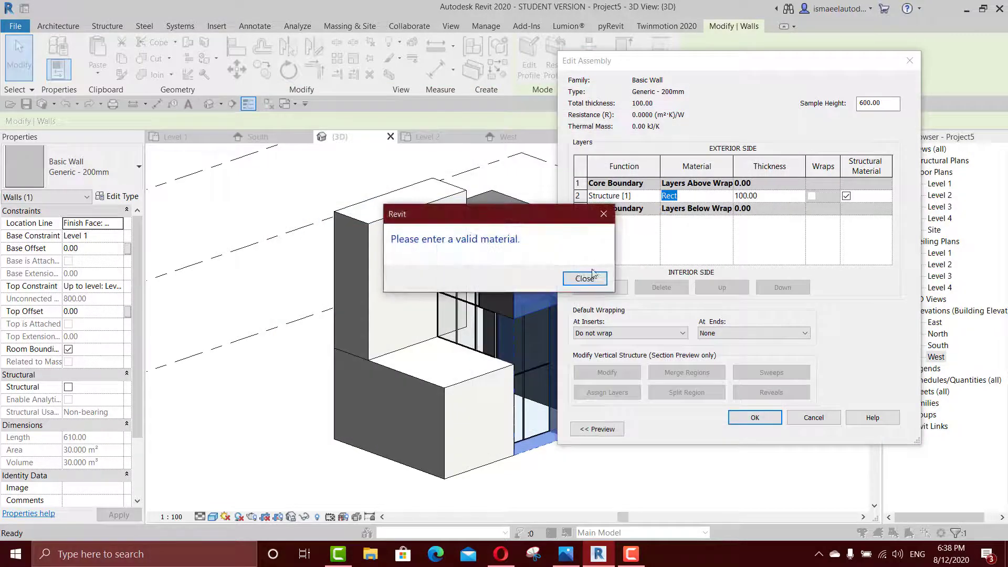
{"action": "left_click", "coordinate": [592, 274]}
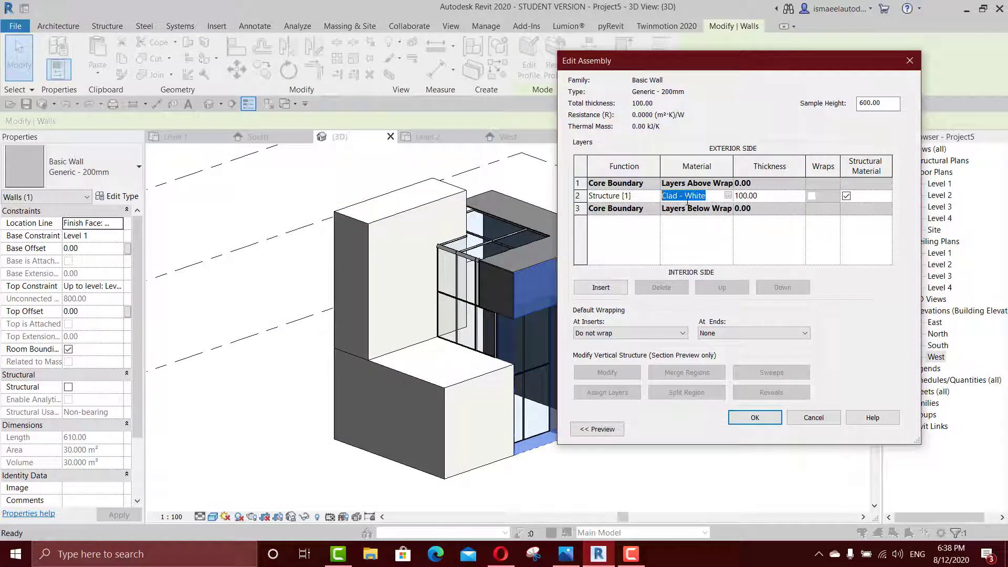
{"action": "left_click", "coordinate": [754, 418]}
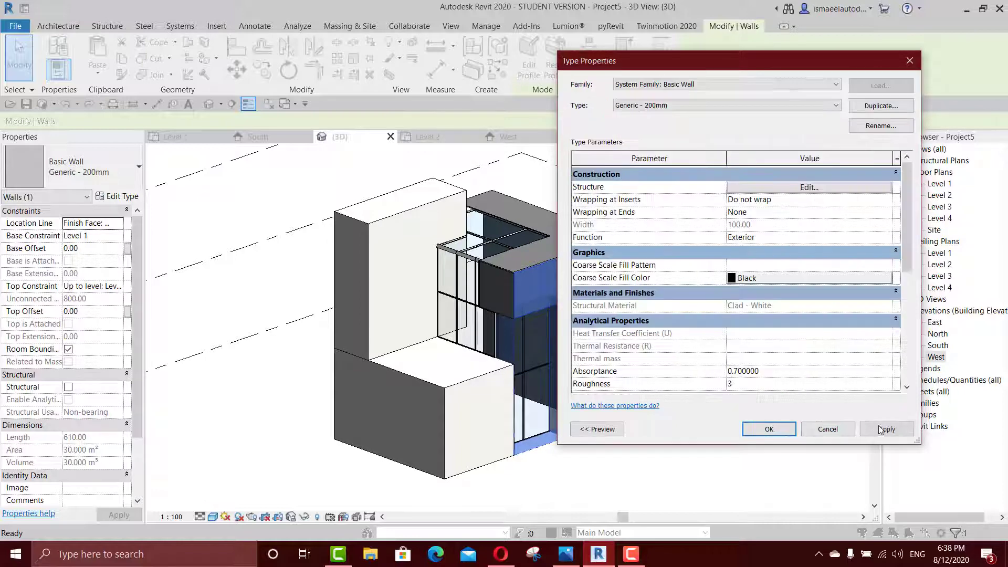
{"action": "left_click", "coordinate": [770, 425]}
{"action": "key", "text": "Escape"}
Edit the overhanging roof block in place, assign a white material to both of its extrusions and finish the model
{"action": "left_click", "coordinate": [561, 241]}
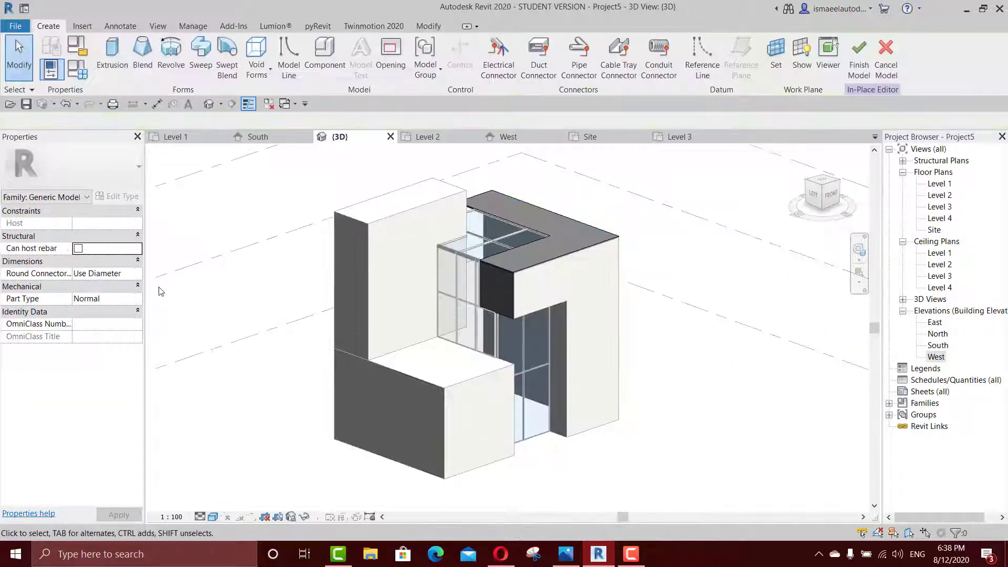
{"action": "left_click", "coordinate": [519, 269]}
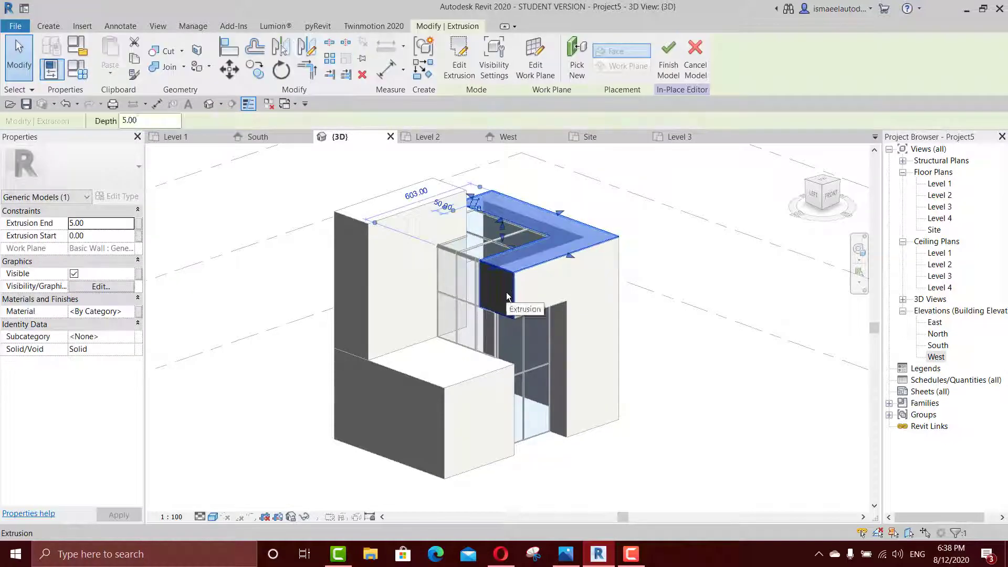
{"action": "left_click", "coordinate": [121, 312]}
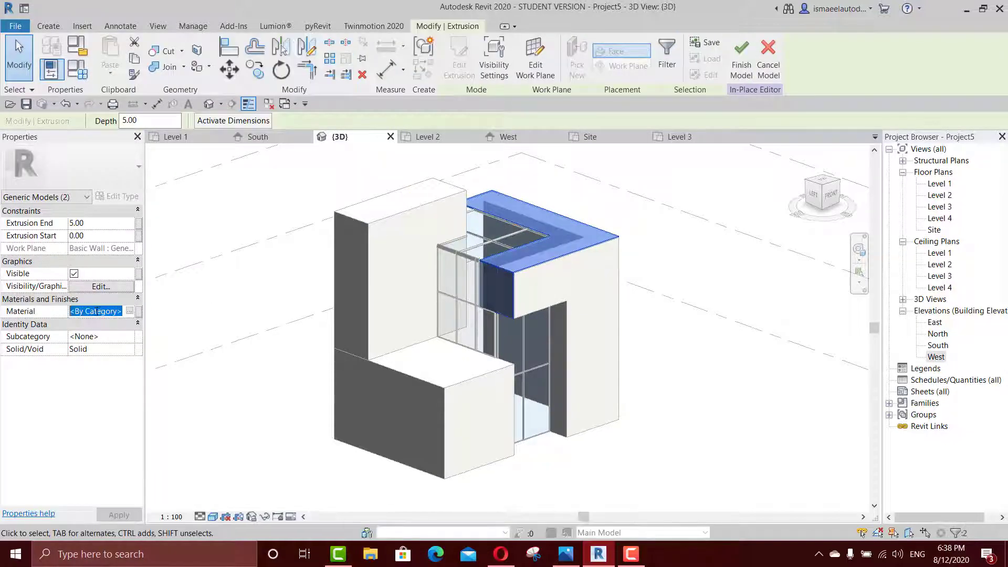
{"action": "left_click", "coordinate": [733, 270]}
{"action": "scroll", "coordinate": [639, 266], "scroll_direction": "down", "scroll_amount": 2}
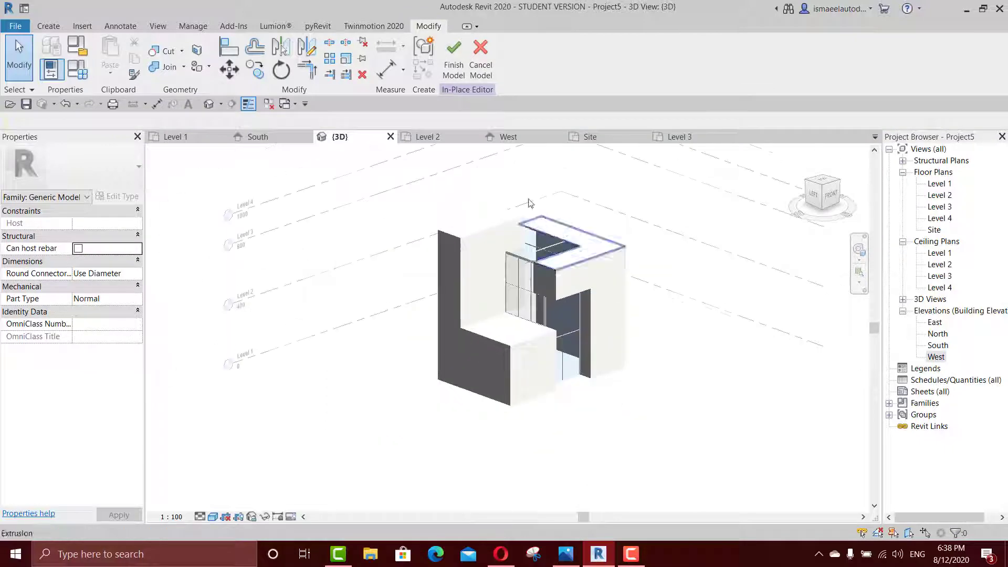
{"action": "left_click", "coordinate": [453, 76]}
Examine the corner where the upper Storefront wall meets the taller front glazing beneath the overhanging block
{"action": "middle_click_drag", "start_coordinate": [581, 388], "coordinate": [587, 391], "text": "shift"}
{"action": "scroll", "coordinate": [519, 254], "scroll_direction": "up", "scroll_amount": 3}
{"action": "middle_click_drag", "start_coordinate": [571, 350], "coordinate": [664, 326]}
{"action": "scroll", "coordinate": [633, 377], "scroll_direction": "up", "scroll_amount": 3}
{"action": "scroll", "coordinate": [649, 285], "scroll_direction": "up", "scroll_amount": 3}
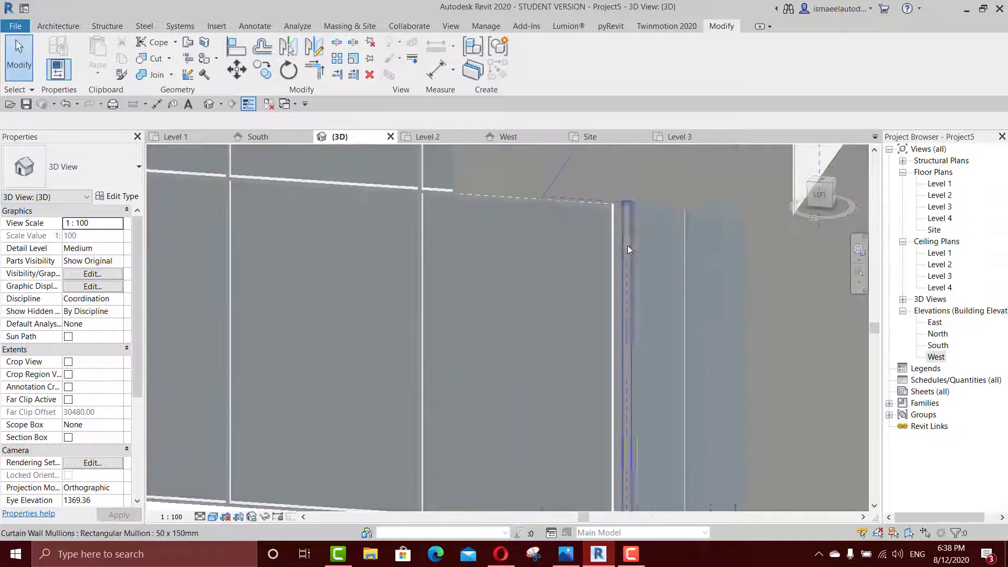
{"action": "scroll", "coordinate": [666, 246], "scroll_direction": "down", "scroll_amount": 4}
{"action": "middle_click_drag", "start_coordinate": [671, 256], "coordinate": [594, 353], "text": "shift"}
{"action": "scroll", "coordinate": [503, 366], "scroll_direction": "up", "scroll_amount": 2}
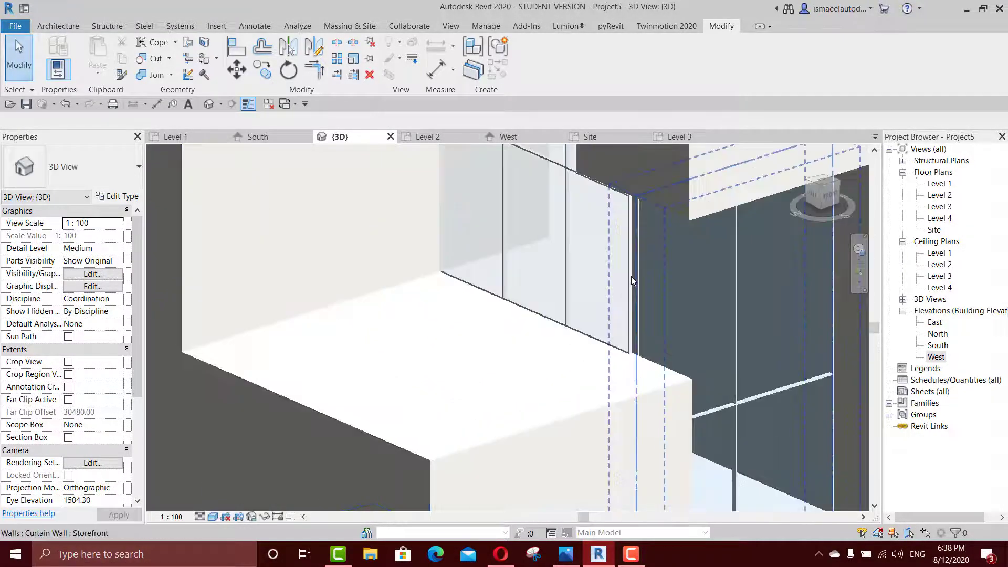
In the Level 1 plan, start a Generic 150mm floor and sketch a rectangular boundary surrounding the whole house
{"action": "scroll", "coordinate": [633, 286], "scroll_direction": "down", "scroll_amount": 4}
{"action": "middle_click_drag", "start_coordinate": [670, 311], "coordinate": [547, 313], "text": "shift"}
{"action": "left_click", "coordinate": [938, 183]}
{"action": "double_click", "coordinate": [939, 185]}
{"action": "scroll", "coordinate": [543, 314], "scroll_direction": "up", "scroll_amount": 2}
{"action": "key", "text": "l"}
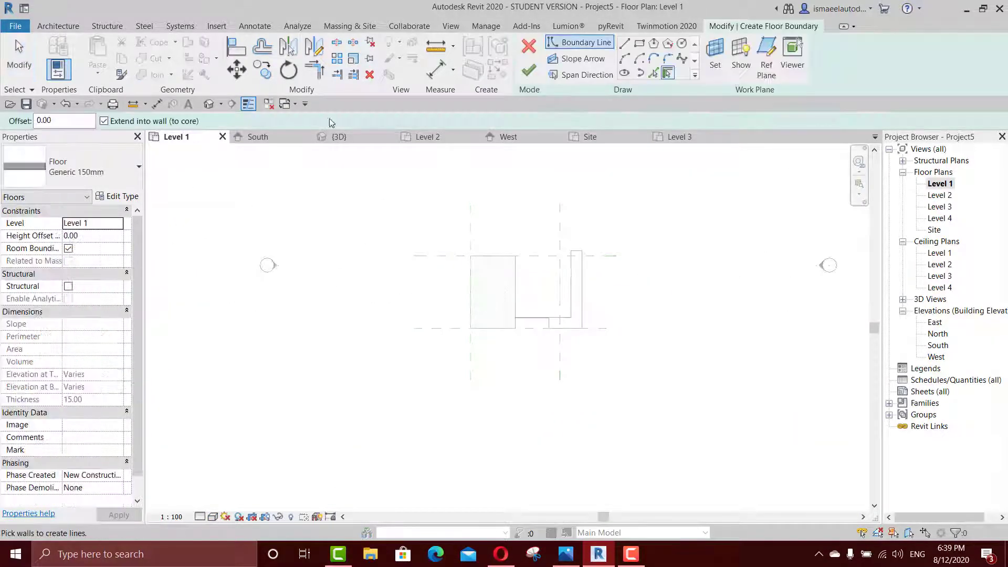
{"action": "left_click", "coordinate": [641, 44]}
{"action": "left_click", "coordinate": [622, 207]}
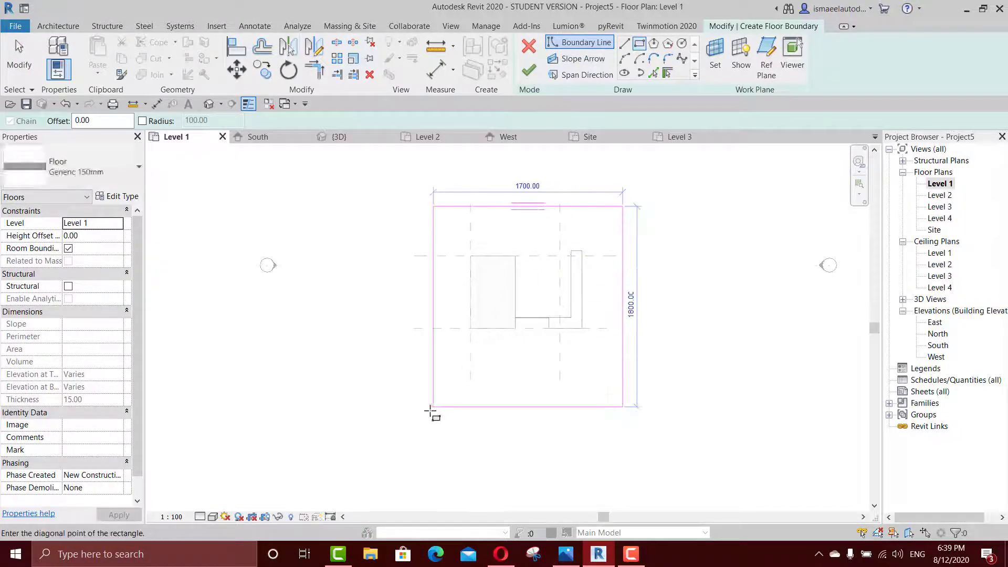
{"action": "left_click", "coordinate": [390, 399]}
{"action": "scroll", "coordinate": [519, 311], "scroll_direction": "up", "scroll_amount": 2}
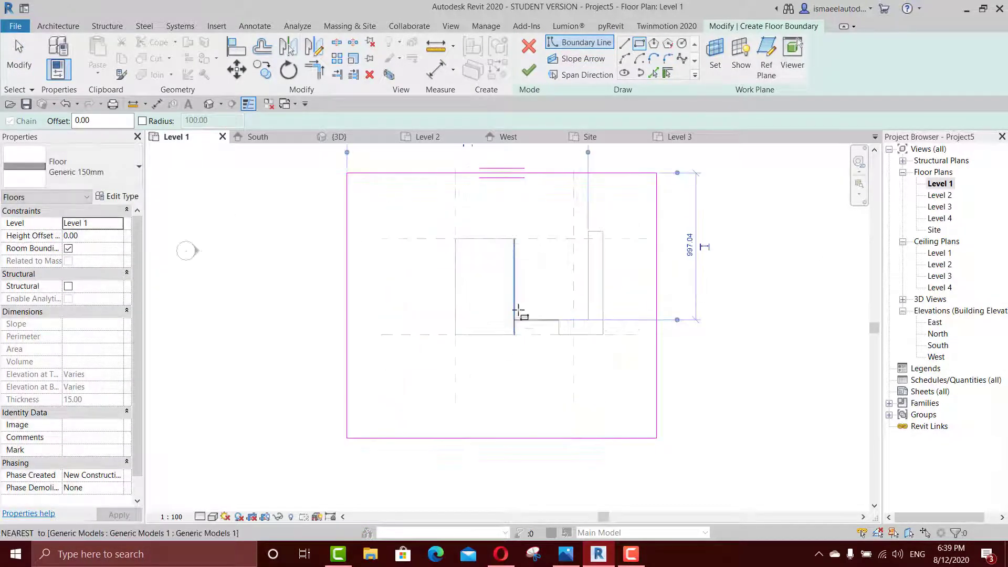
Set the structure layer material of the Generic 150mm floor type to Clad - White and finish the floor
{"action": "left_click", "coordinate": [130, 198]}
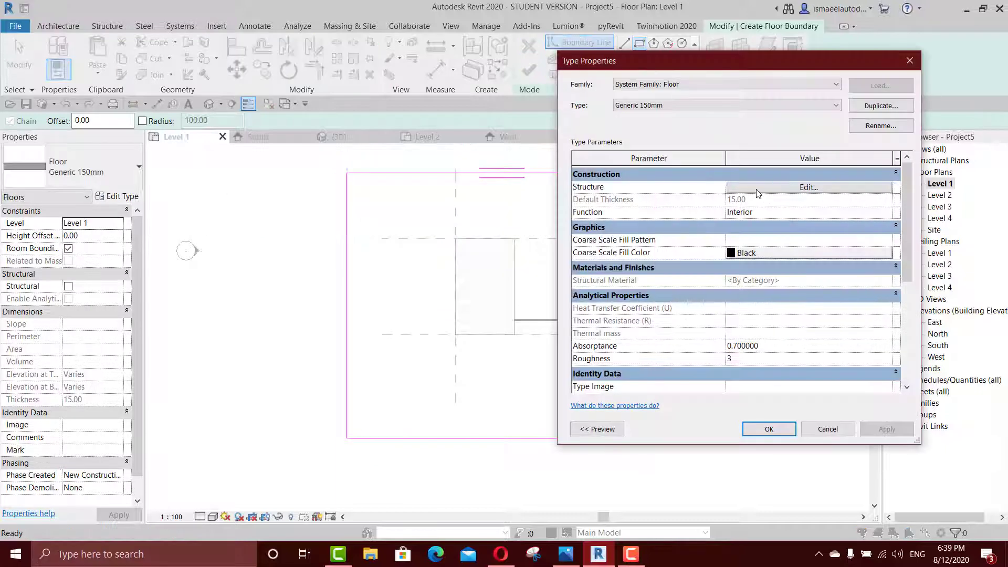
{"action": "left_click", "coordinate": [777, 187]}
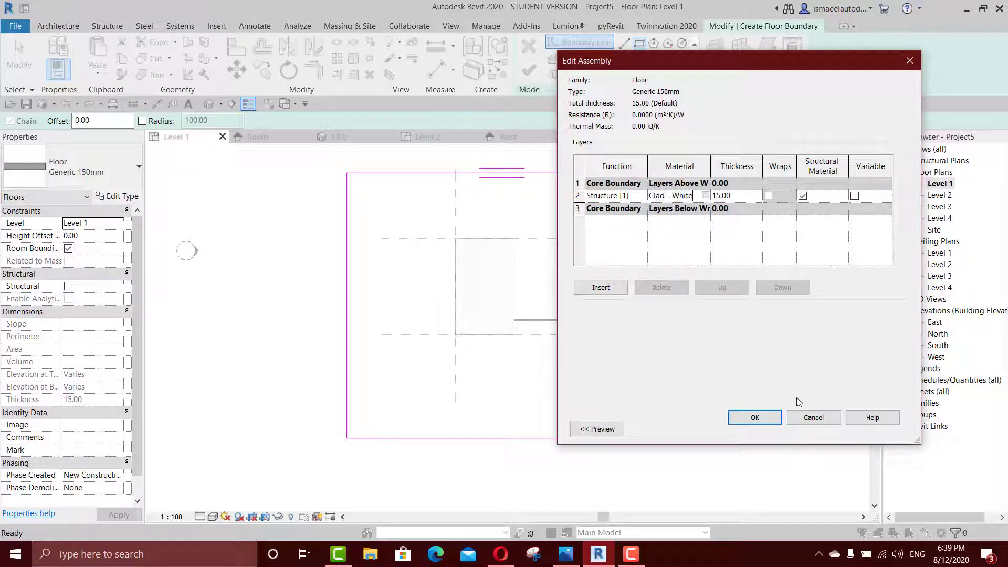
{"action": "left_click", "coordinate": [756, 419]}
{"action": "left_click", "coordinate": [769, 429]}
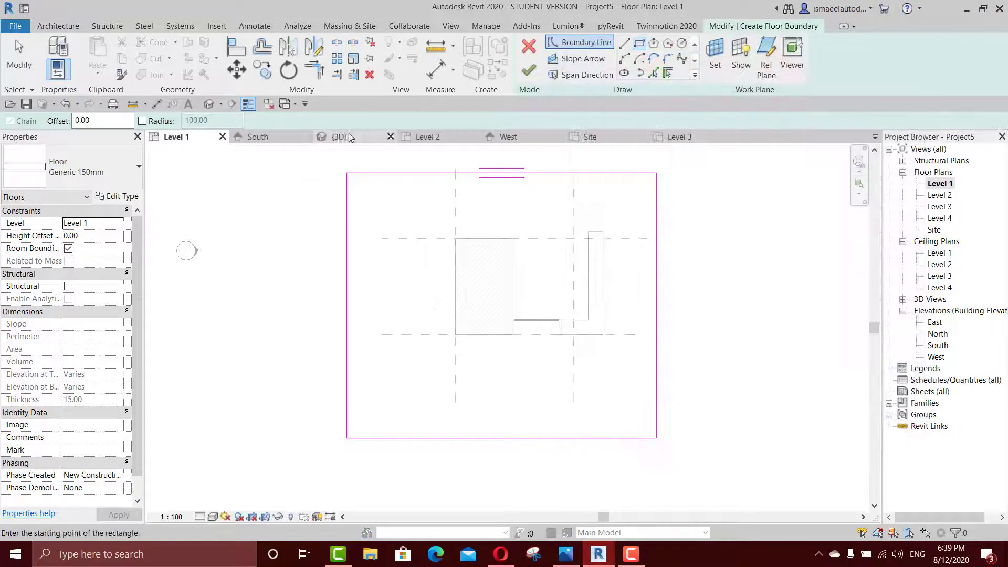
{"action": "left_click", "coordinate": [340, 137]}
{"action": "left_click", "coordinate": [529, 70]}
{"action": "key", "text": "Escape"}
Compare the terrace and front glazing of the 3D model with the reference picture g.jpg, including its handrail
{"action": "scroll", "coordinate": [619, 329], "scroll_direction": "down", "scroll_amount": 2}
{"action": "middle_click_drag", "start_coordinate": [614, 329], "coordinate": [591, 282], "text": "shift"}
{"action": "scroll", "coordinate": [588, 268], "scroll_direction": "up", "scroll_amount": 2}
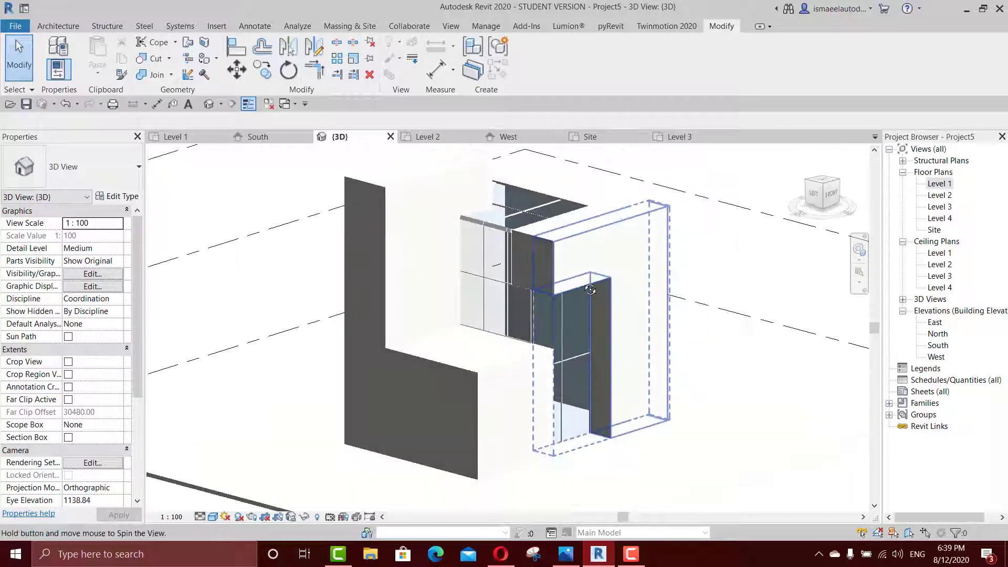
{"action": "scroll", "coordinate": [459, 357], "scroll_direction": "up", "scroll_amount": 2}
{"action": "middle_click_drag", "start_coordinate": [486, 347], "coordinate": [511, 357], "text": "shift"}
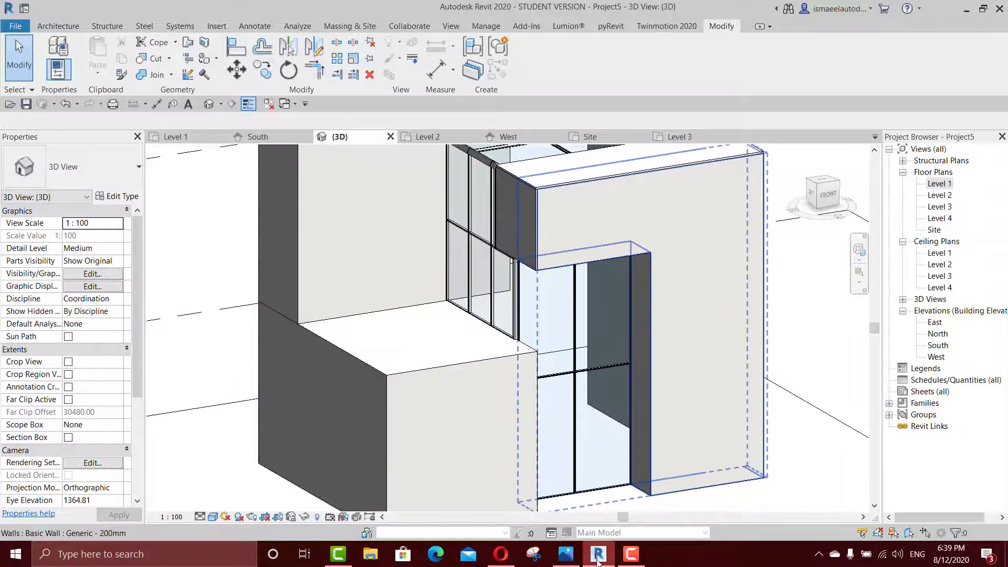
{"action": "left_click", "coordinate": [568, 555]}
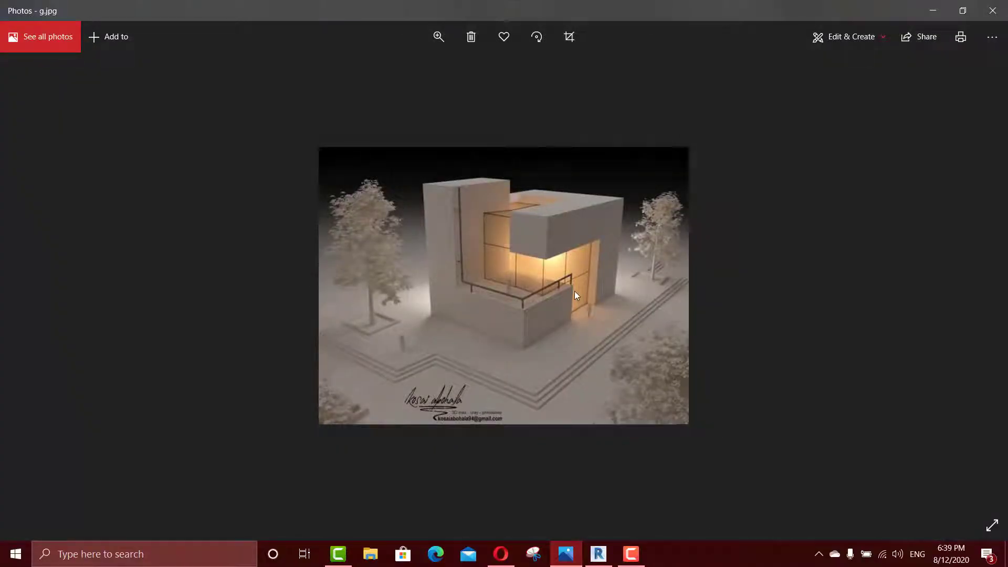
{"action": "scroll", "coordinate": [556, 288], "scroll_direction": "up", "scroll_amount": 4}
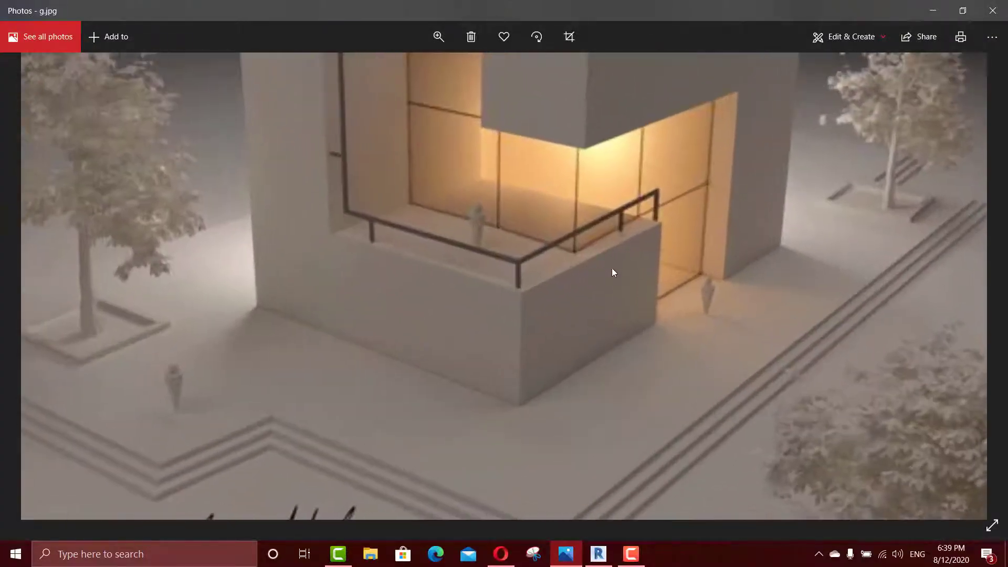
{"action": "scroll", "coordinate": [651, 281], "scroll_direction": "down", "scroll_amount": 4}
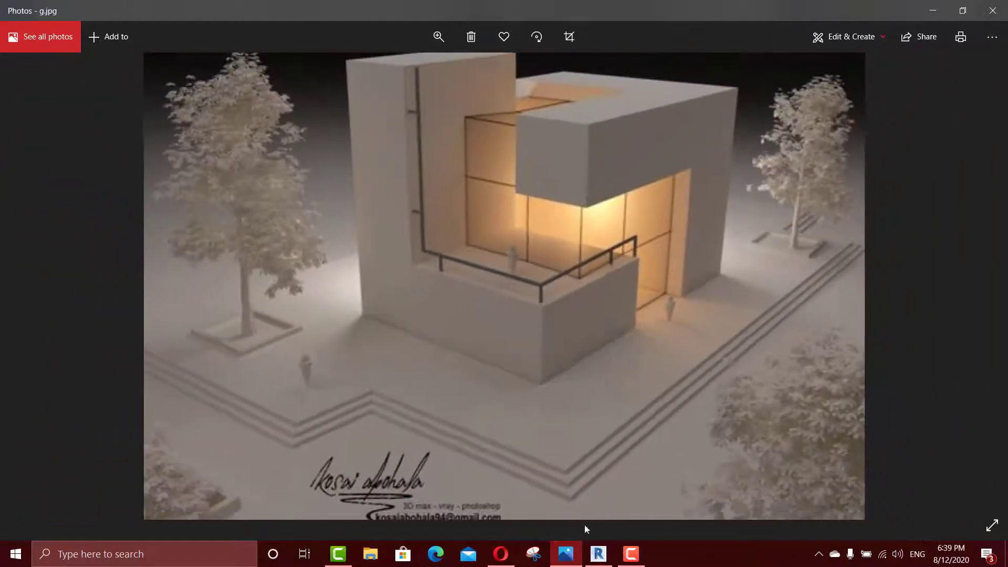
{"action": "left_click", "coordinate": [597, 554]}
Examine the terrace block in 3D, in the reference picture and in the Level 2 plan to work out the handrail's course
{"action": "scroll", "coordinate": [578, 381], "scroll_direction": "up", "scroll_amount": 3}
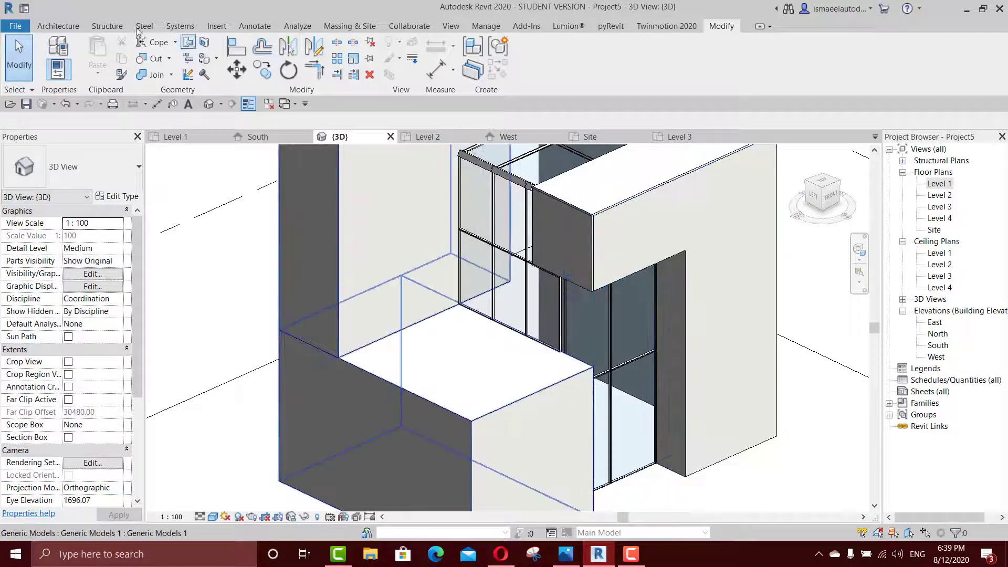
{"action": "left_click", "coordinate": [54, 26]}
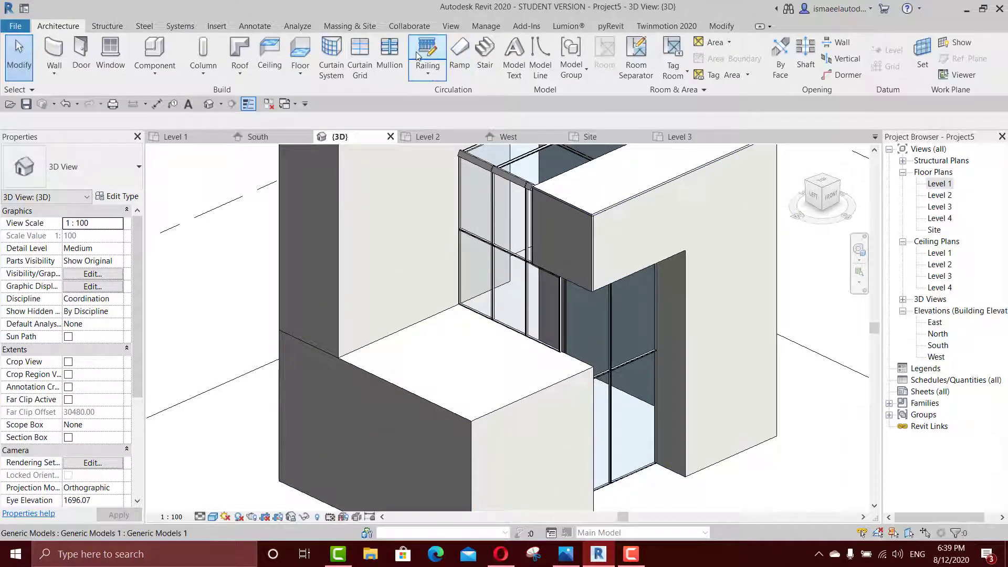
{"action": "scroll", "coordinate": [427, 167], "scroll_direction": "down", "scroll_amount": 2}
{"action": "middle_click_drag", "start_coordinate": [435, 177], "coordinate": [441, 192]}
{"action": "scroll", "coordinate": [424, 232], "scroll_direction": "down", "scroll_amount": 2}
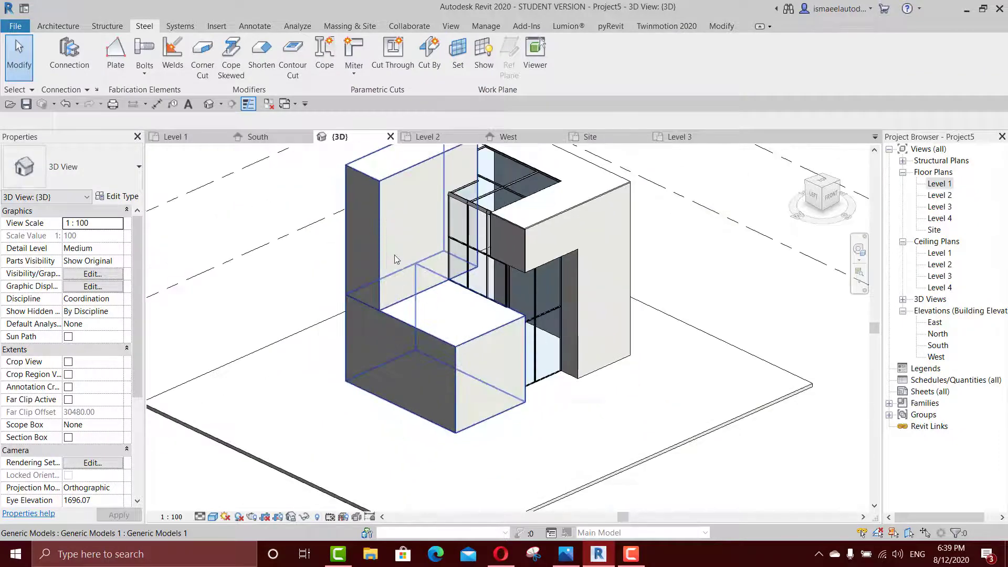
{"action": "left_click", "coordinate": [566, 554]}
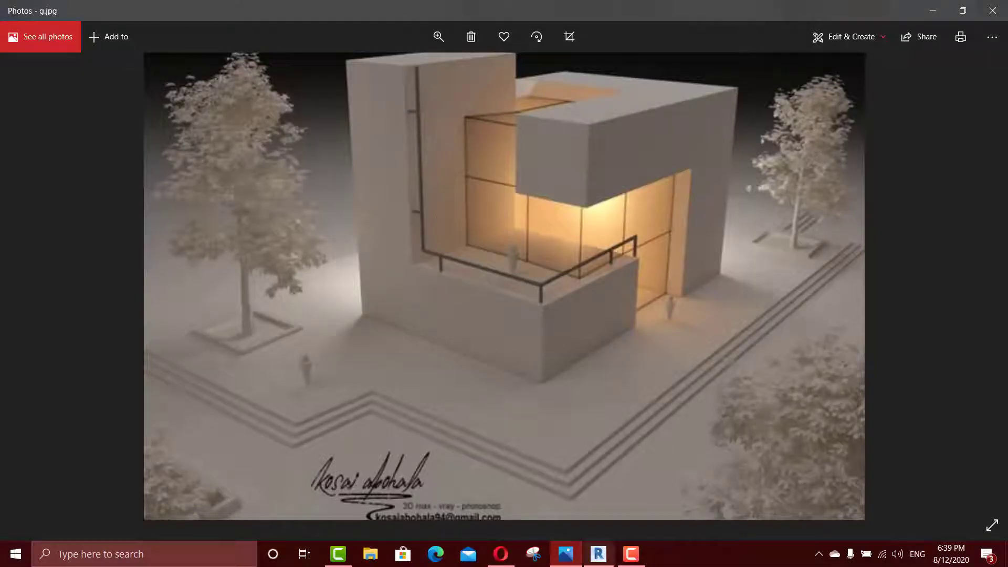
{"action": "left_click", "coordinate": [589, 563]}
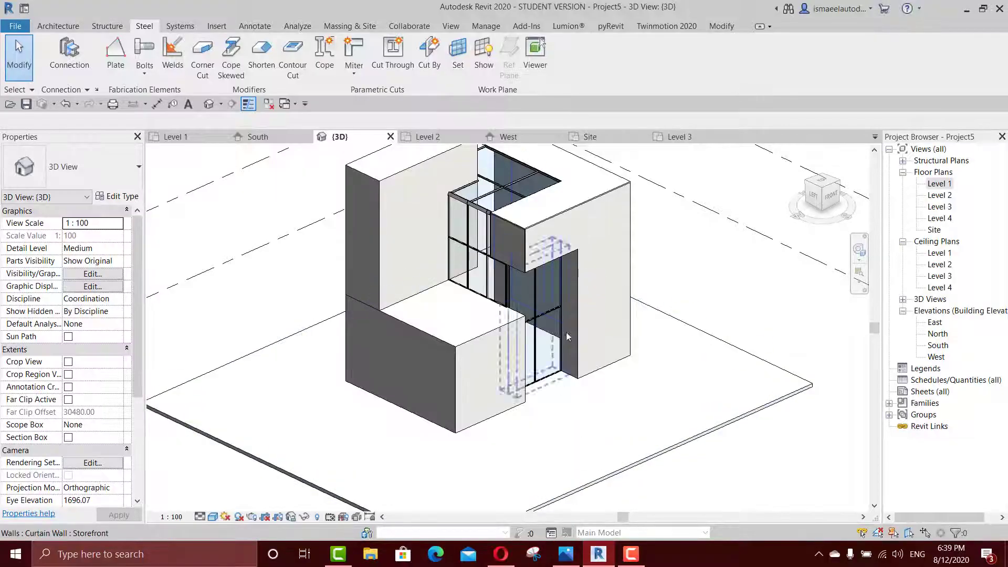
{"action": "double_click", "coordinate": [939, 185]}
{"action": "double_click", "coordinate": [939, 194]}
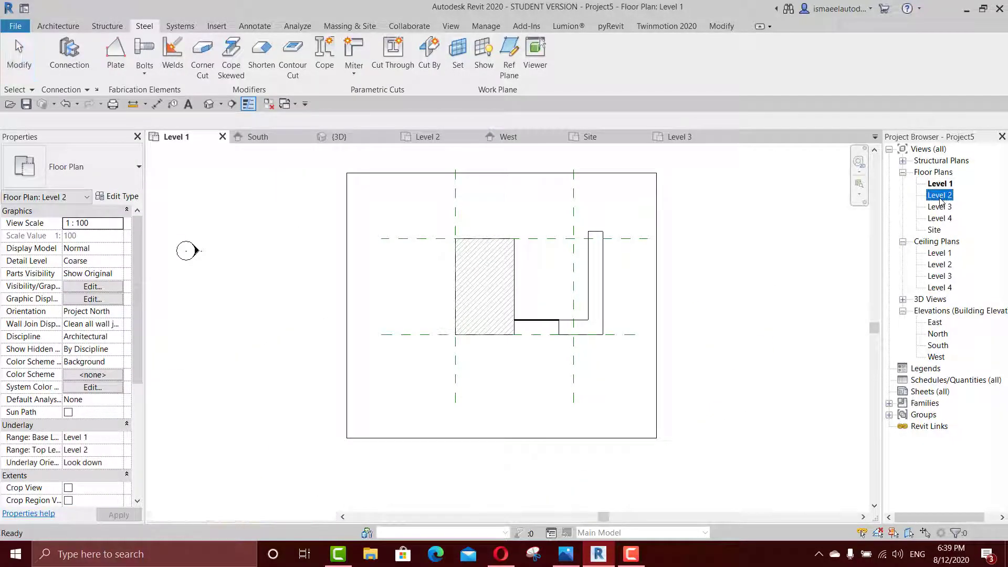
{"action": "scroll", "coordinate": [460, 346], "scroll_direction": "down", "scroll_amount": 3}
{"action": "scroll", "coordinate": [432, 349], "scroll_direction": "up", "scroll_amount": 2}
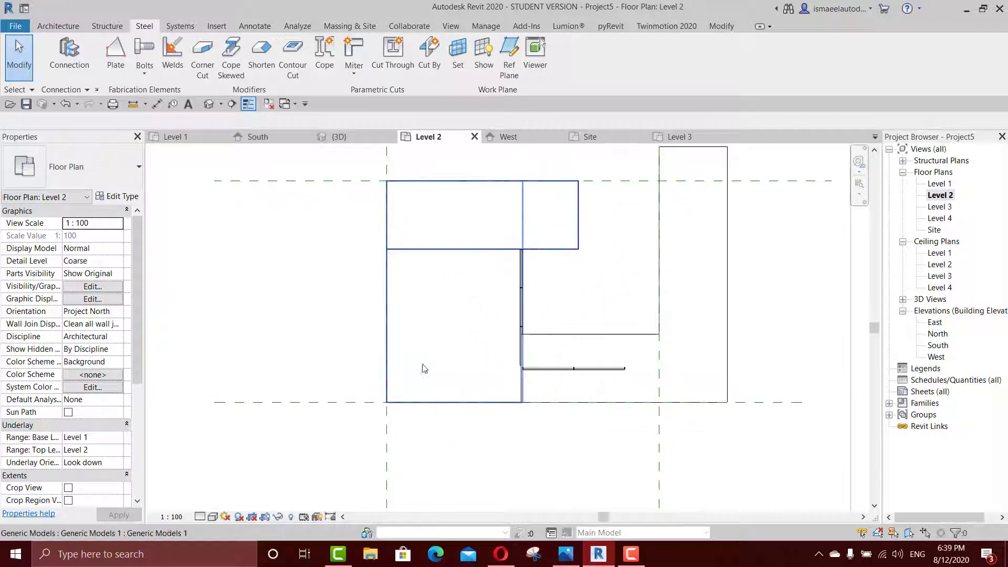
{"action": "scroll", "coordinate": [482, 428], "scroll_direction": "up", "scroll_amount": 2}
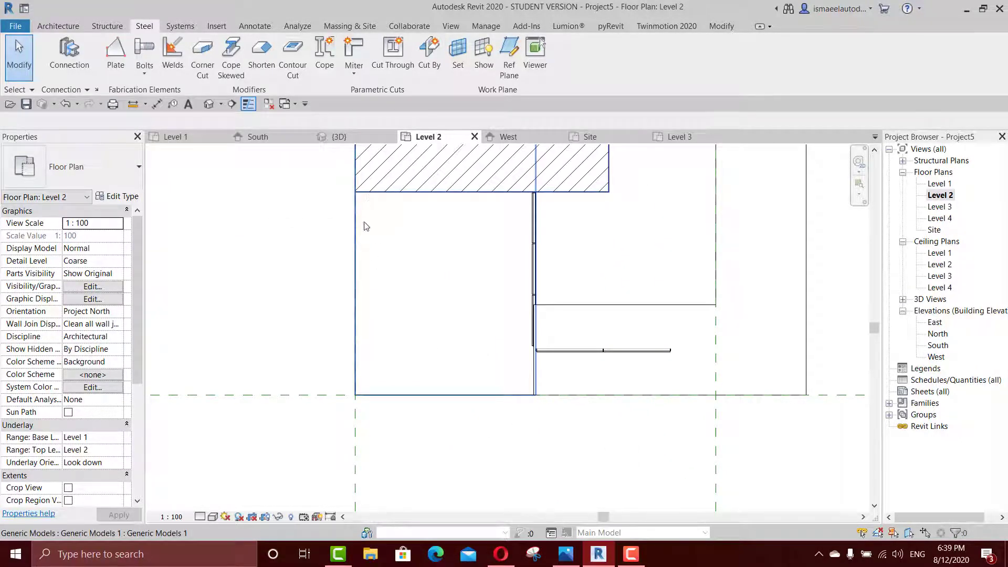
Edit the L-shaped volume in place and pick a sweep path along the terrace's outer top edges and the tall block's vertical edge
{"action": "left_click", "coordinate": [339, 136]}
{"action": "scroll", "coordinate": [444, 205], "scroll_direction": "down", "scroll_amount": 1}
{"action": "left_click", "coordinate": [446, 329]}
{"action": "scroll", "coordinate": [365, 203], "scroll_direction": "up", "scroll_amount": 3}
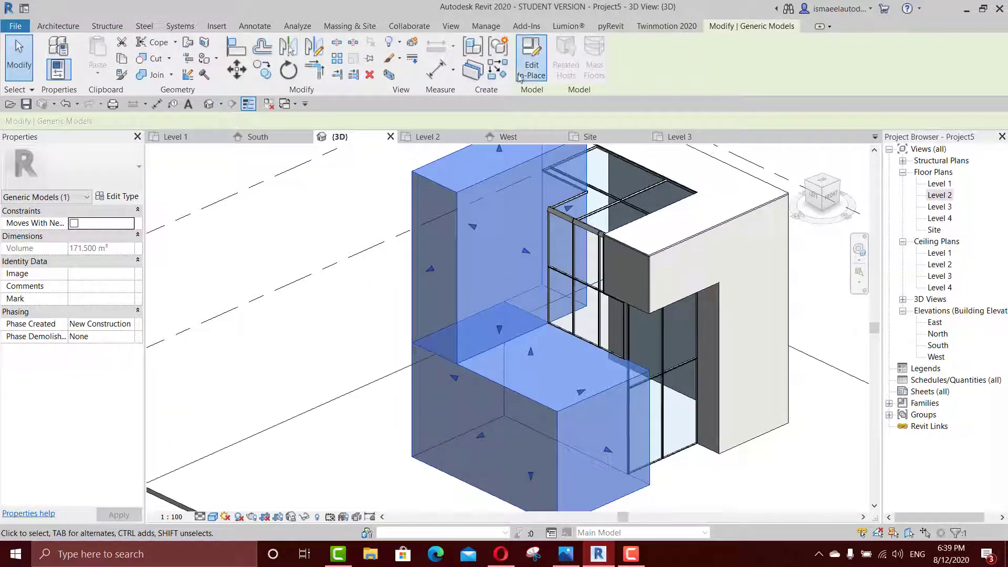
{"action": "left_click", "coordinate": [519, 77]}
{"action": "left_click", "coordinate": [201, 69]}
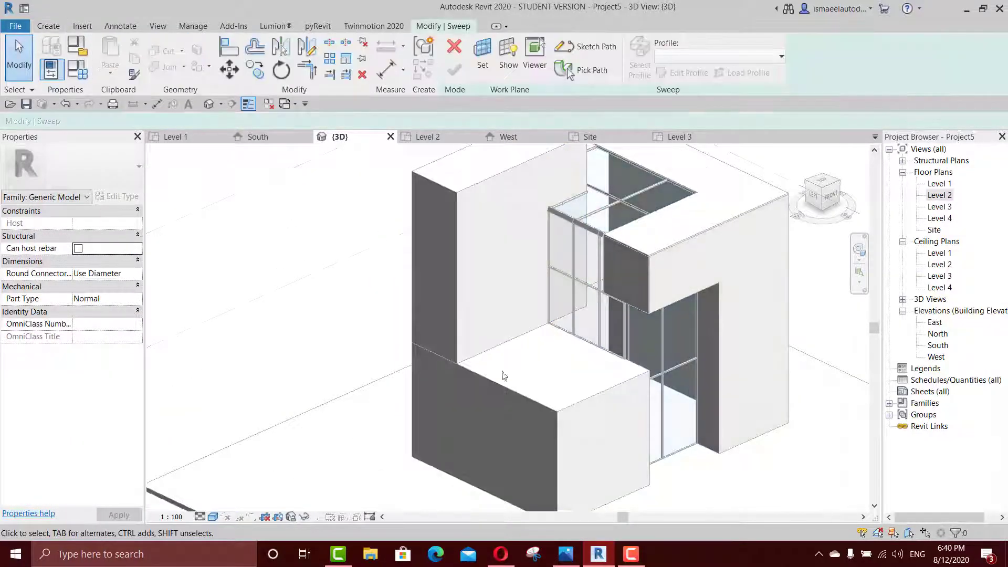
{"action": "left_click", "coordinate": [584, 70]}
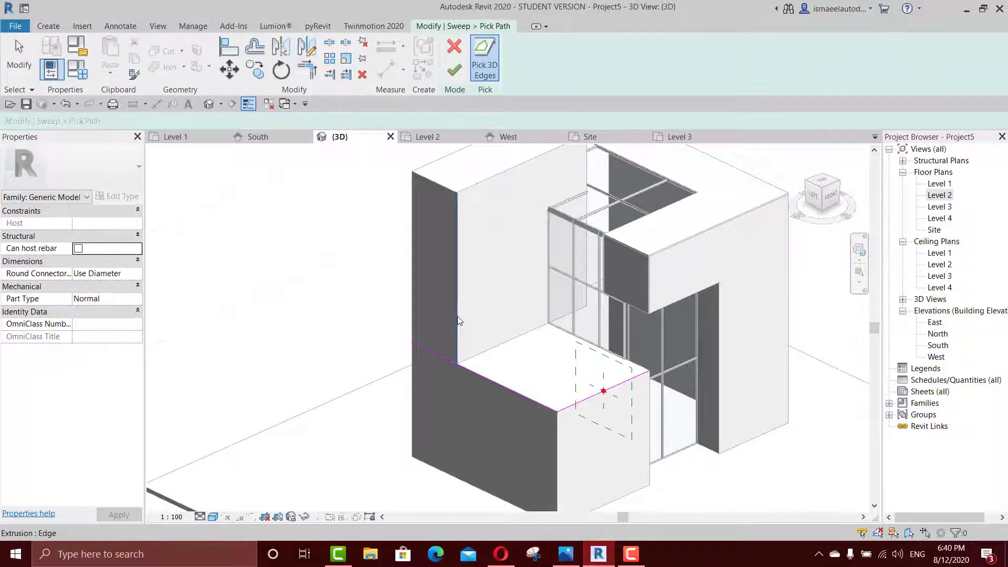
Trim the sweep path to a corner where the terrace edge meets the tall block's vertical edge, and finish the path
{"action": "scroll", "coordinate": [458, 321], "scroll_direction": "up", "scroll_amount": 3}
{"action": "key", "text": "t"}
{"action": "key", "text": "r"}
{"action": "left_click", "coordinate": [455, 360]}
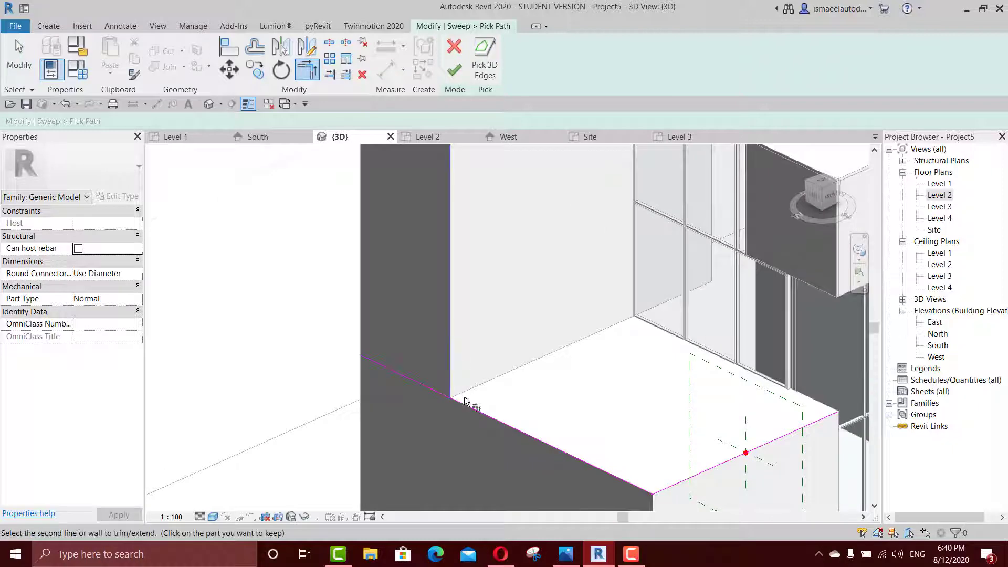
{"action": "scroll", "coordinate": [504, 380], "scroll_direction": "down", "scroll_amount": 4}
{"action": "scroll", "coordinate": [486, 282], "scroll_direction": "up", "scroll_amount": 2}
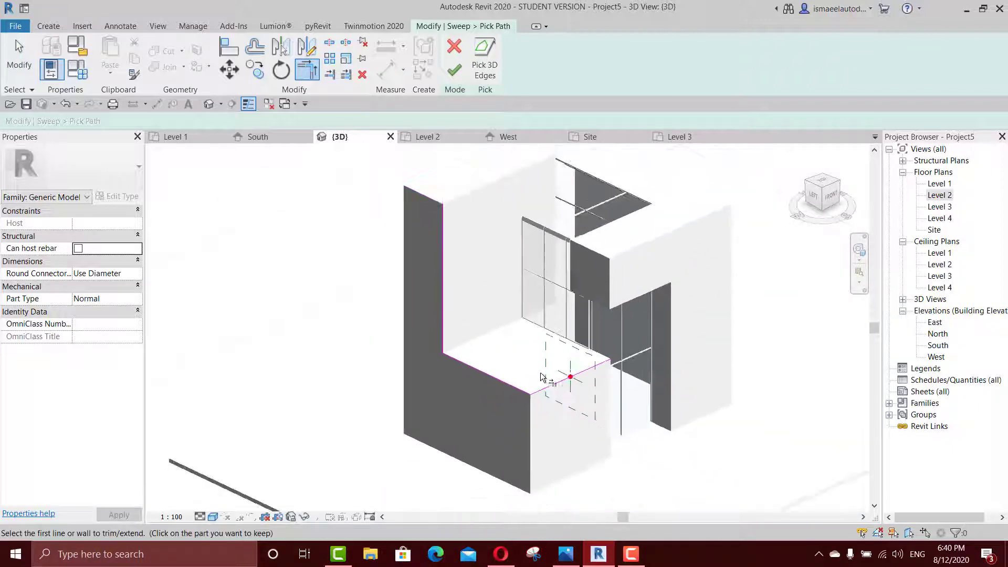
{"action": "scroll", "coordinate": [478, 373], "scroll_direction": "up", "scroll_amount": 2}
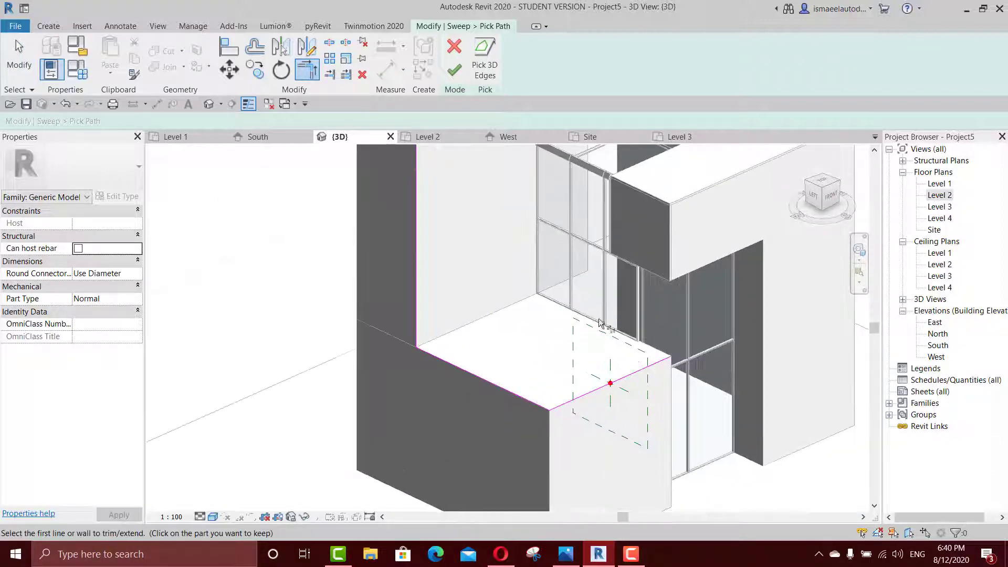
{"action": "left_click", "coordinate": [565, 556]}
{"action": "left_click", "coordinate": [566, 558]}
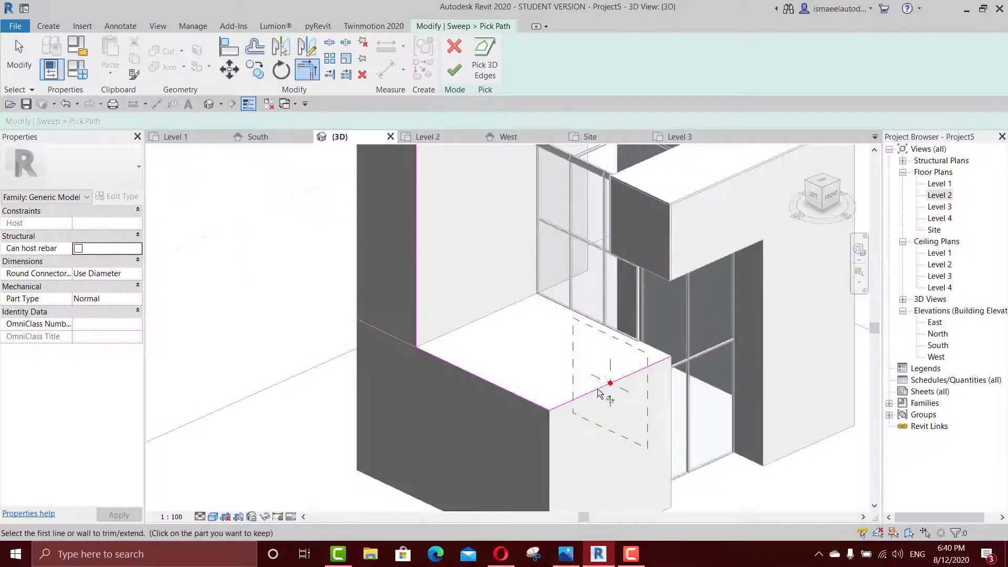
{"action": "scroll", "coordinate": [604, 389], "scroll_direction": "up", "scroll_amount": 2}
{"action": "middle_click_drag", "start_coordinate": [655, 395], "coordinate": [563, 353], "text": "shift"}
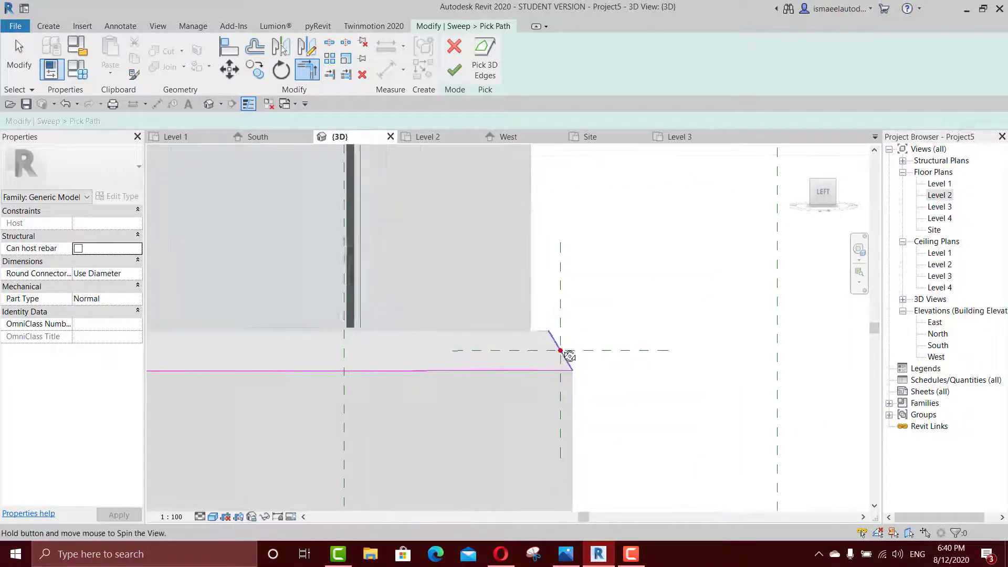
{"action": "left_click", "coordinate": [455, 69]}
Draw a 4 by 4 square profile above the terrace edge, against the vertical reference line, and finish the handrail sweep
{"action": "left_click", "coordinate": [685, 73]}
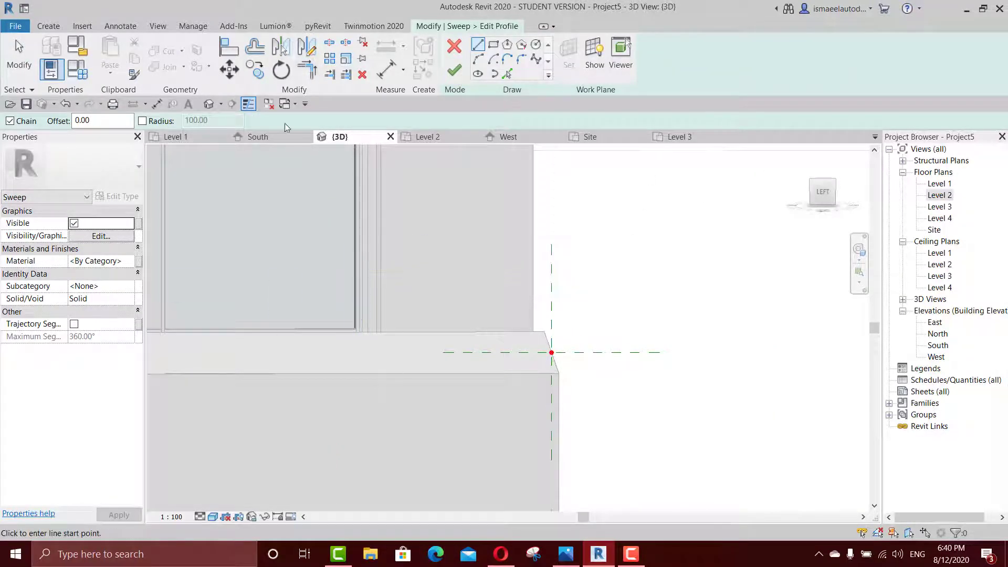
{"action": "scroll", "coordinate": [542, 282], "scroll_direction": "up", "scroll_amount": 2}
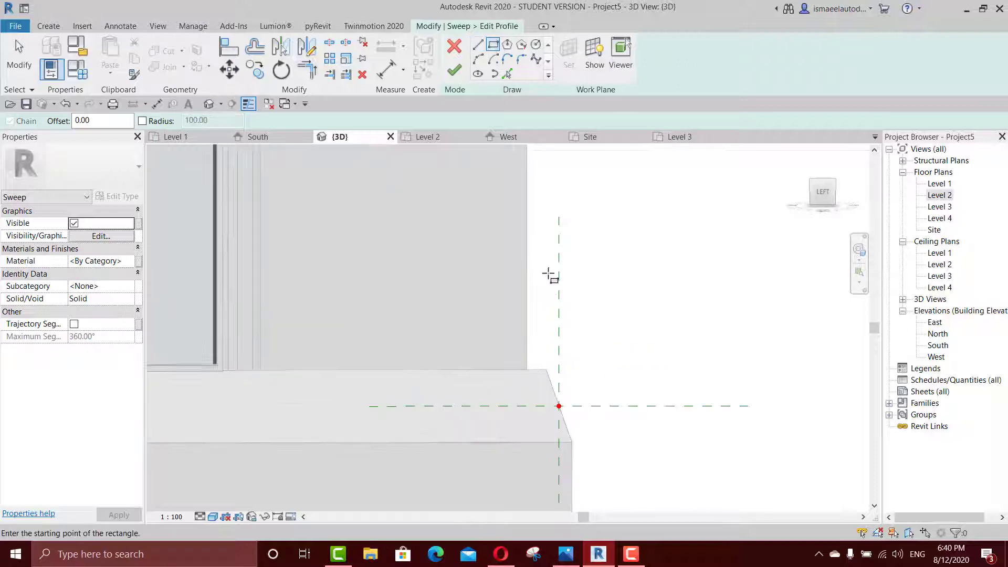
{"action": "left_click", "coordinate": [552, 272]}
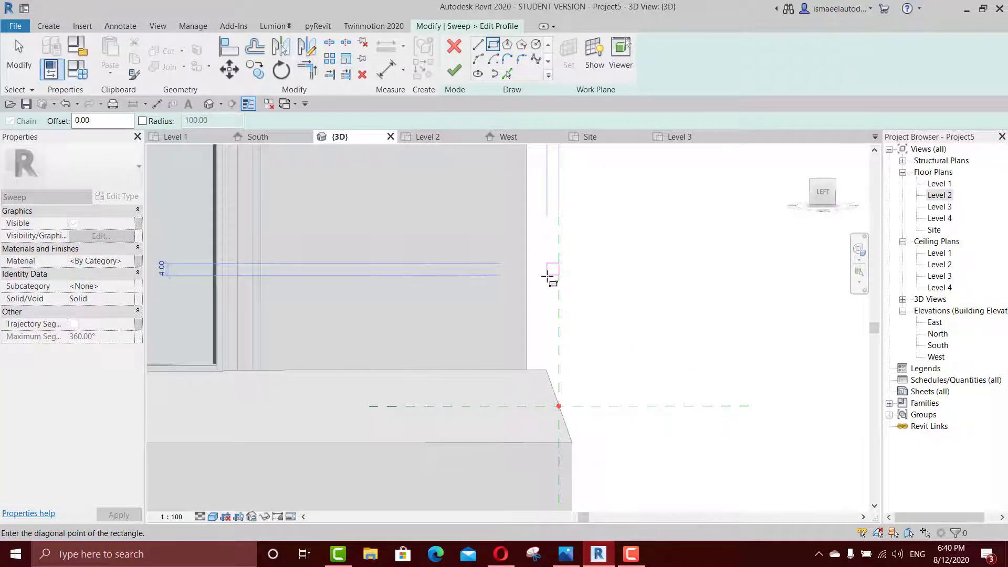
{"action": "left_click", "coordinate": [547, 277]}
{"action": "scroll", "coordinate": [546, 226], "scroll_direction": "up", "scroll_amount": 2}
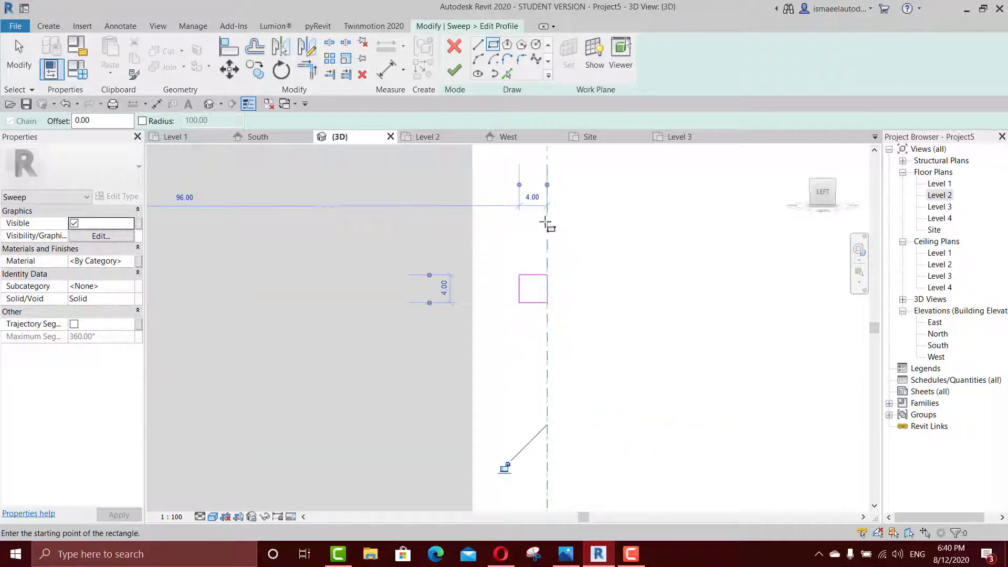
{"action": "left_click", "coordinate": [455, 70]}
{"action": "left_click", "coordinate": [455, 70]}
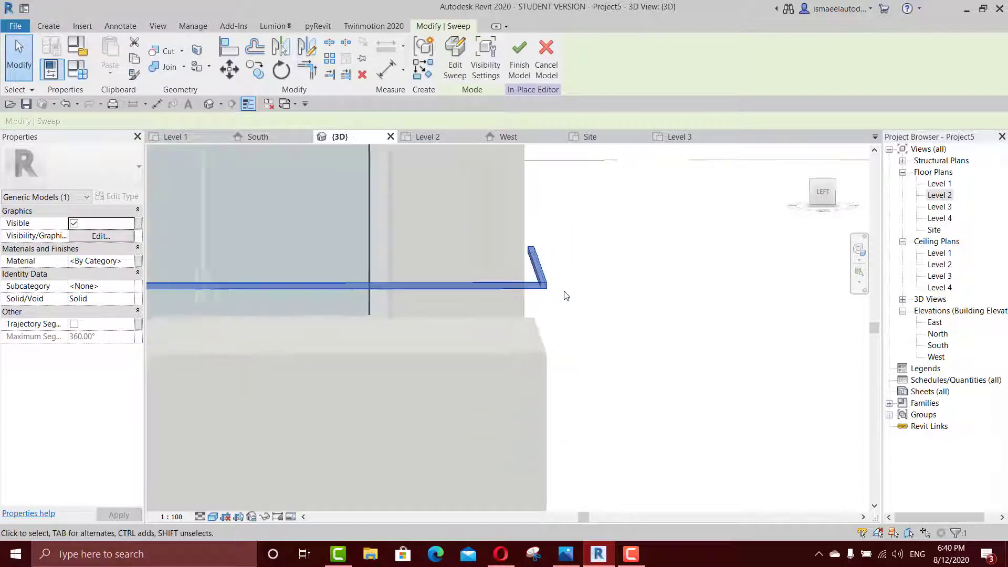
{"action": "scroll", "coordinate": [536, 328], "scroll_direction": "down", "scroll_amount": 4}
{"action": "middle_click_drag", "start_coordinate": [453, 380], "coordinate": [499, 375], "text": "shift"}
{"action": "left_click", "coordinate": [636, 378]}
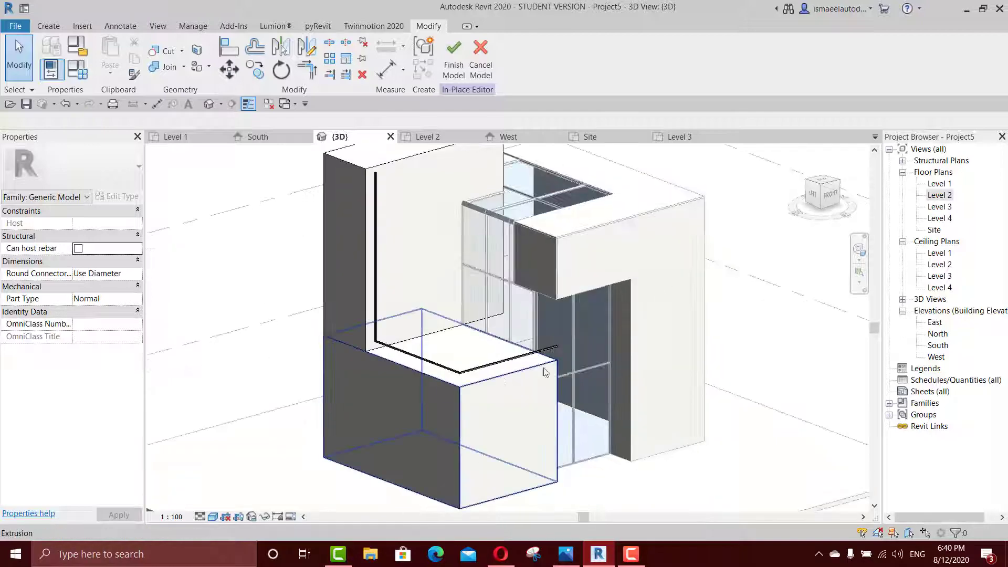
In the Level 2 plan, start an extrusion and draw a 4 by 4 square beside the terrace handrail
{"action": "left_click", "coordinate": [938, 196]}
{"action": "scroll", "coordinate": [362, 259], "scroll_direction": "up", "scroll_amount": 6}
{"action": "scroll", "coordinate": [323, 220], "scroll_direction": "up", "scroll_amount": 1}
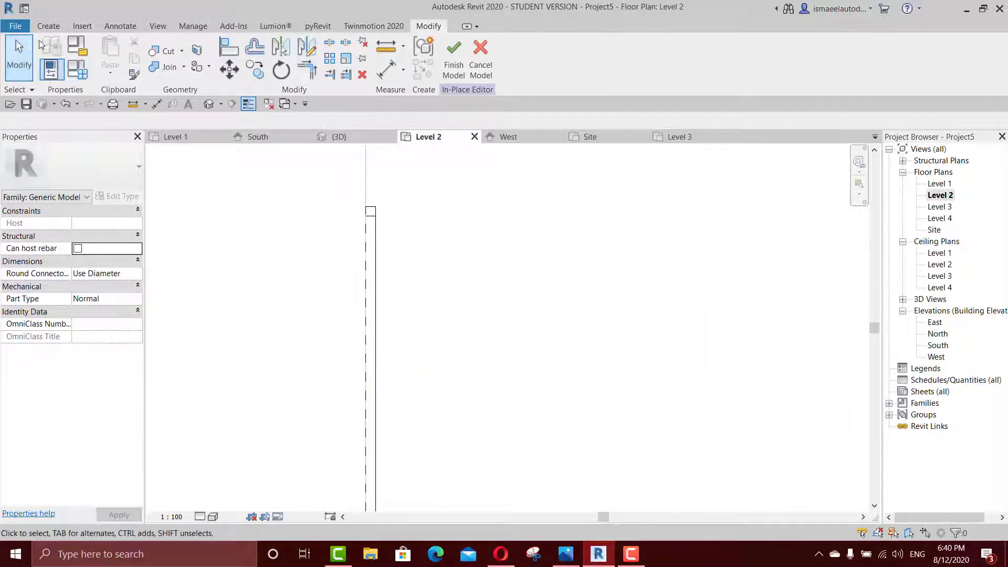
{"action": "left_click", "coordinate": [48, 26]}
{"action": "left_click", "coordinate": [108, 55]}
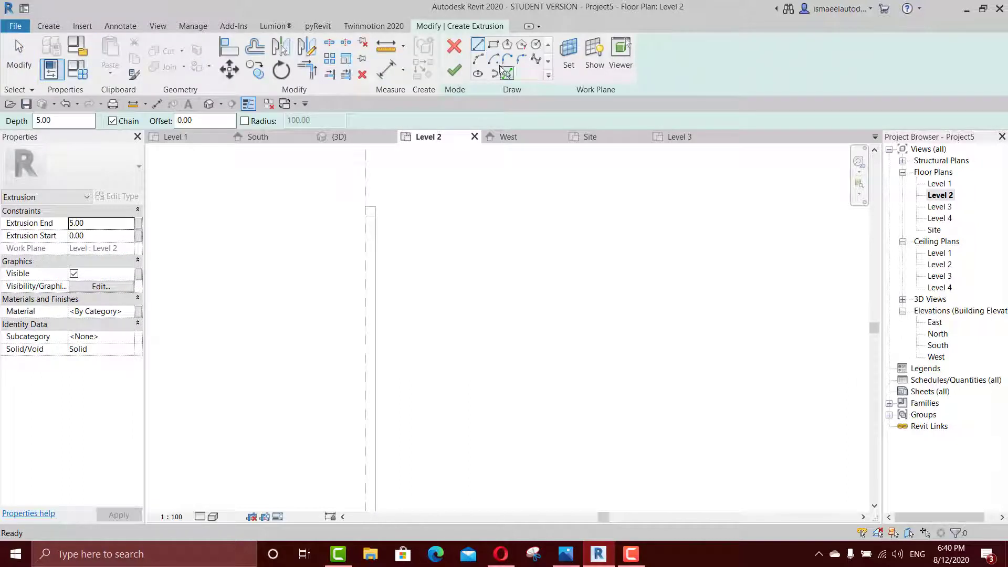
{"action": "left_click", "coordinate": [493, 44]}
{"action": "left_click", "coordinate": [503, 263]}
{"action": "scroll", "coordinate": [507, 270], "scroll_direction": "up", "scroll_amount": 1}
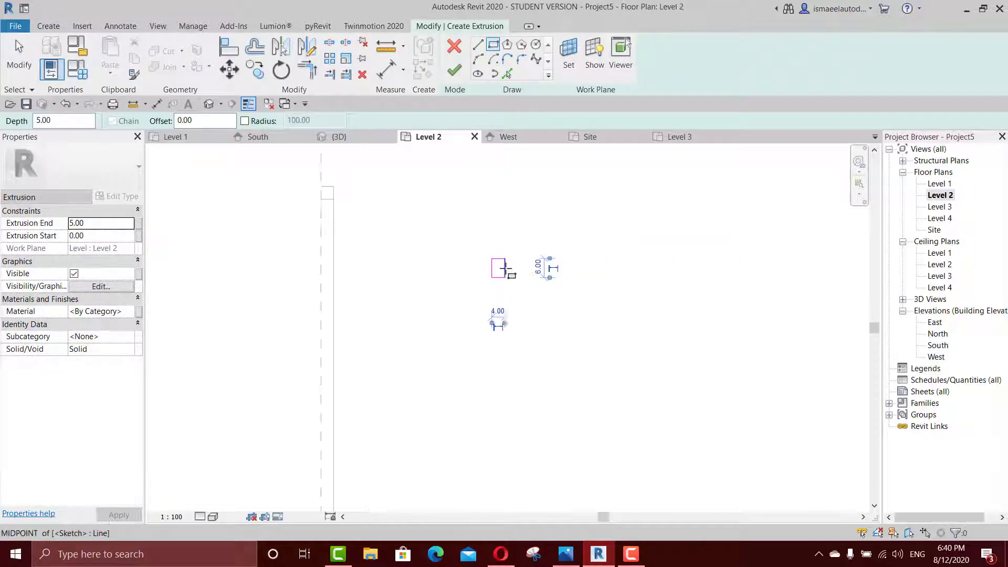
{"action": "scroll", "coordinate": [504, 268], "scroll_direction": "up", "scroll_amount": 2}
{"action": "key", "text": "Return"}
{"action": "scroll", "coordinate": [525, 284], "scroll_direction": "down", "scroll_amount": 2}
{"action": "key", "text": "Escape"}
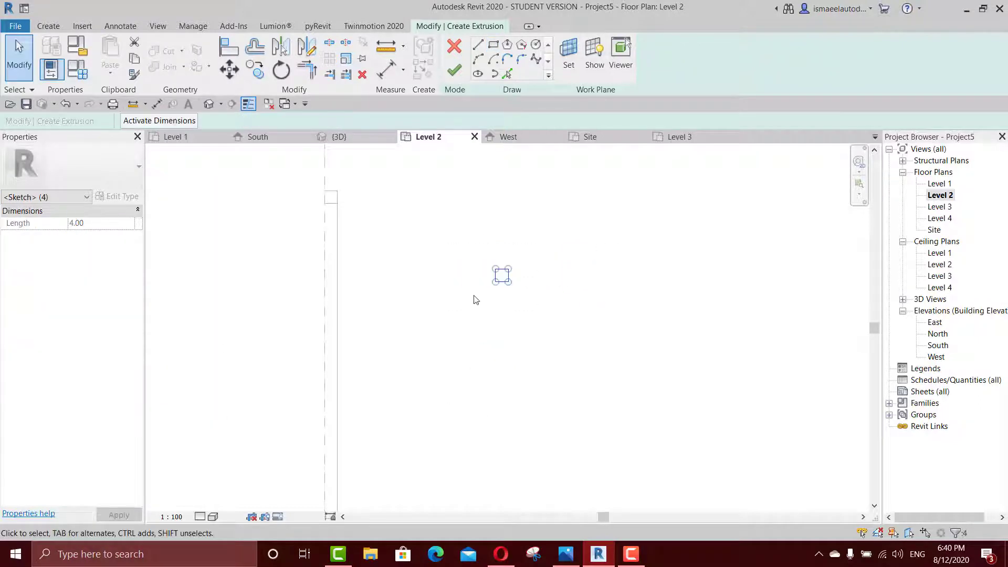
Move the square onto the handrail so its side aligns with the reference plane along the terrace edge
{"action": "key", "text": "v"}
{"action": "scroll", "coordinate": [499, 272], "scroll_direction": "up", "scroll_amount": 2}
{"action": "left_click", "coordinate": [490, 266]}
{"action": "middle_click_drag", "start_coordinate": [378, 270], "coordinate": [706, 347]}
{"action": "scroll", "coordinate": [706, 347], "scroll_direction": "down", "scroll_amount": 1}
{"action": "scroll", "coordinate": [519, 311], "scroll_direction": "up", "scroll_amount": 3}
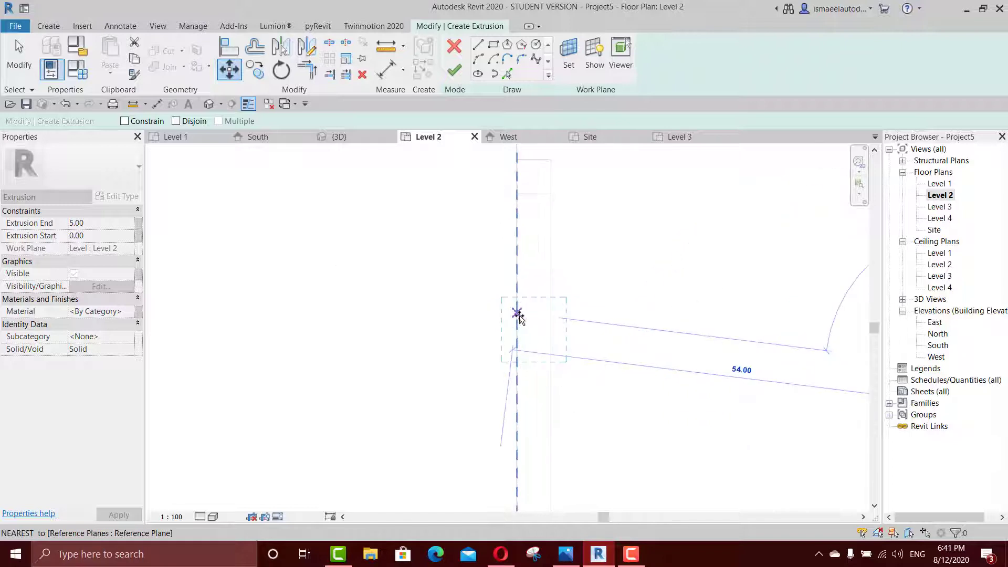
{"action": "left_click", "coordinate": [518, 311]}
{"action": "scroll", "coordinate": [545, 316], "scroll_direction": "down", "scroll_amount": 2}
Copy the square straight down the plan along the same handrail run for a second post
{"action": "left_click_drag", "start_coordinate": [482, 300], "coordinate": [625, 391]}
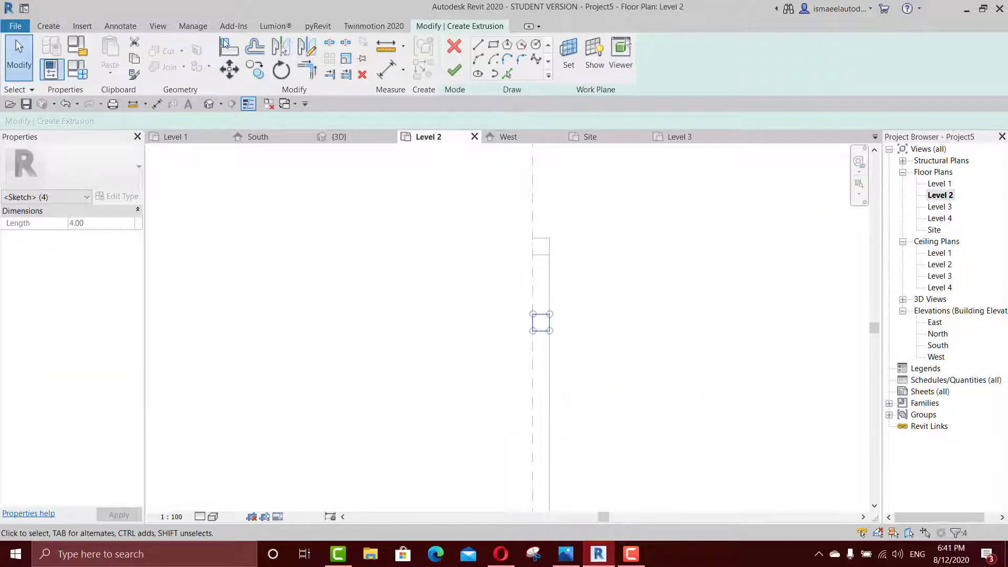
{"action": "left_click", "coordinate": [257, 70]}
{"action": "left_click", "coordinate": [620, 323]}
{"action": "middle_click_drag", "start_coordinate": [622, 362], "coordinate": [603, 215]}
{"action": "scroll", "coordinate": [603, 215], "scroll_direction": "down", "scroll_amount": 2}
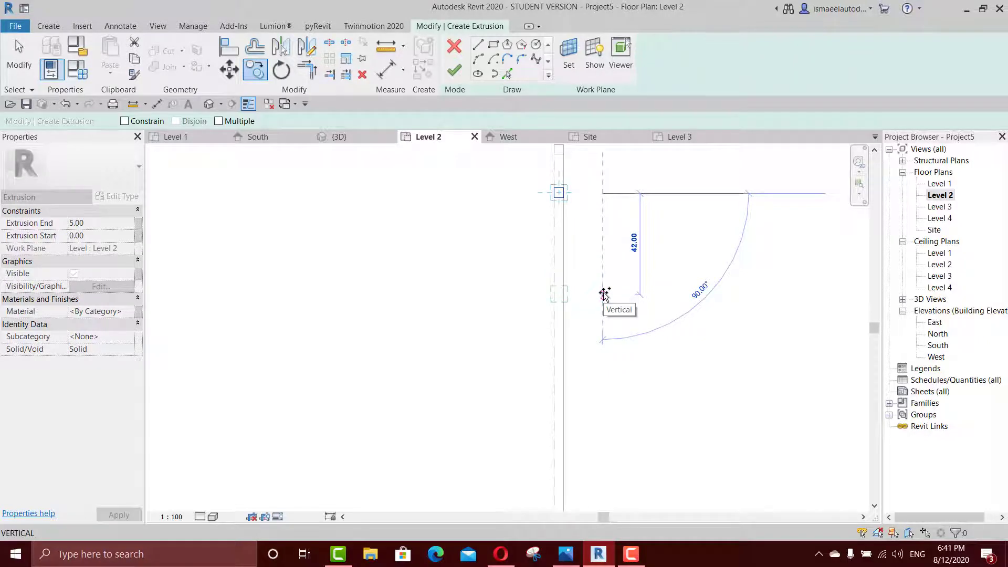
{"action": "key", "text": "Return"}
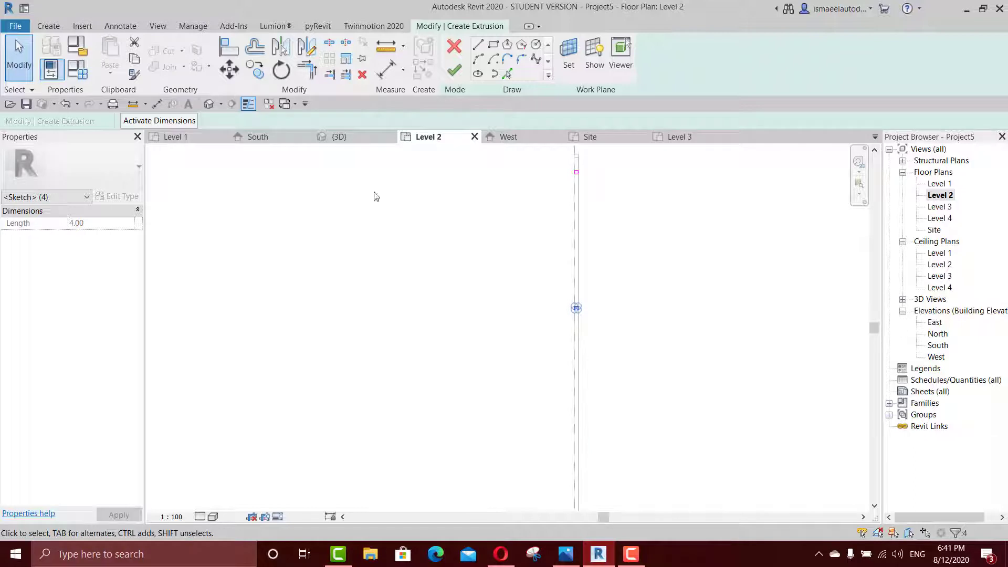
Copy the second post square another 150 along the same handrail run towards the terrace corner
{"action": "key", "text": "c"}
{"action": "left_click", "coordinate": [633, 306]}
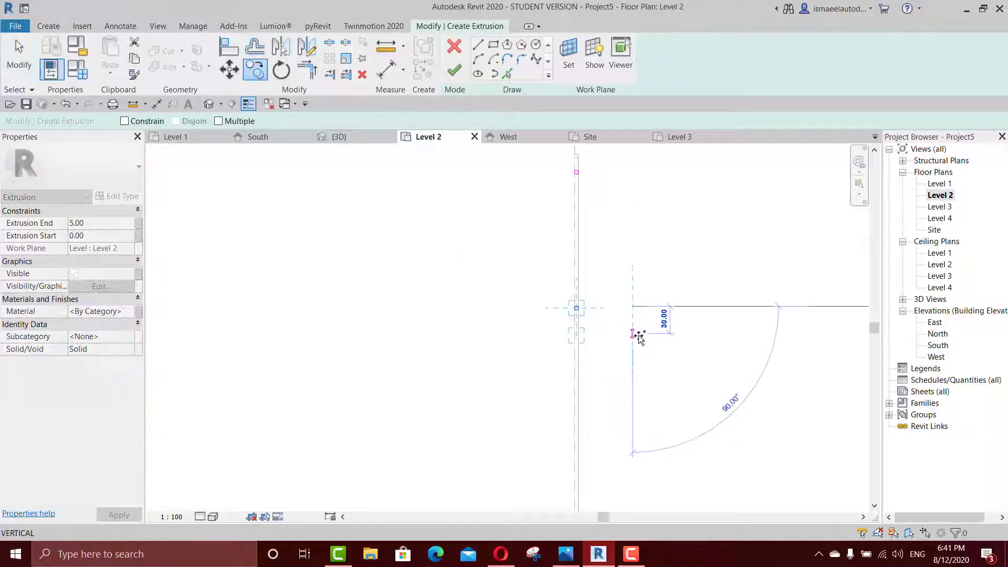
{"action": "type", "text": "150"}
{"action": "key", "text": "Return"}
{"action": "scroll", "coordinate": [646, 379], "scroll_direction": "down", "scroll_amount": 2}
{"action": "middle_click_drag", "start_coordinate": [651, 385], "coordinate": [617, 273]}
{"action": "scroll", "coordinate": [617, 300], "scroll_direction": "up", "scroll_amount": 1}
{"action": "mouse_move", "coordinate": [624, 326]}
{"action": "middle_mouse_down"}
{"action": "mouse_move", "coordinate": [527, 320]}
{"action": "mouse_move", "coordinate": [489, 299]}
{"action": "middle_mouse_up"}
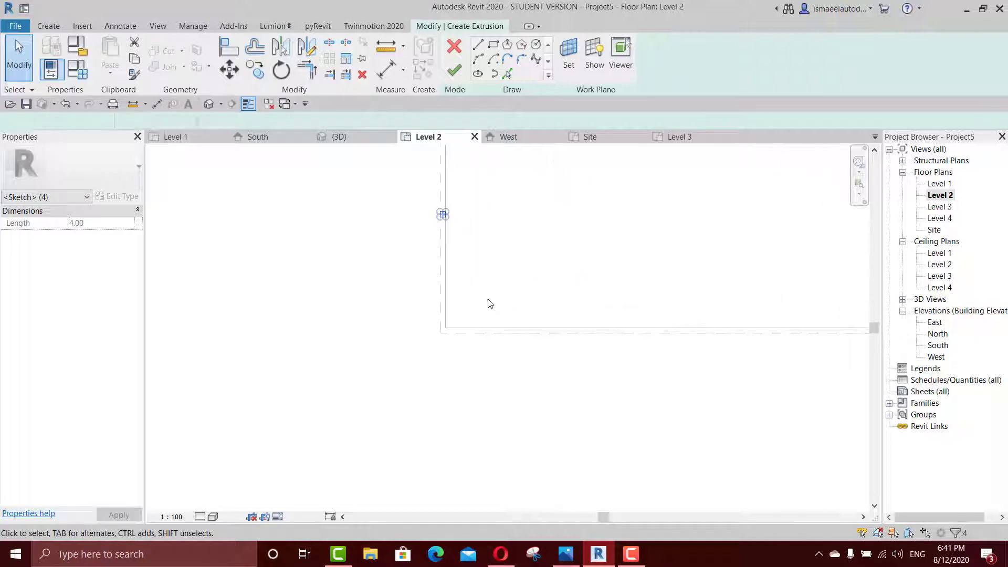
Copy the third post square into the handrail's corner, where the two reference planes meet
{"action": "left_click", "coordinate": [255, 69]}
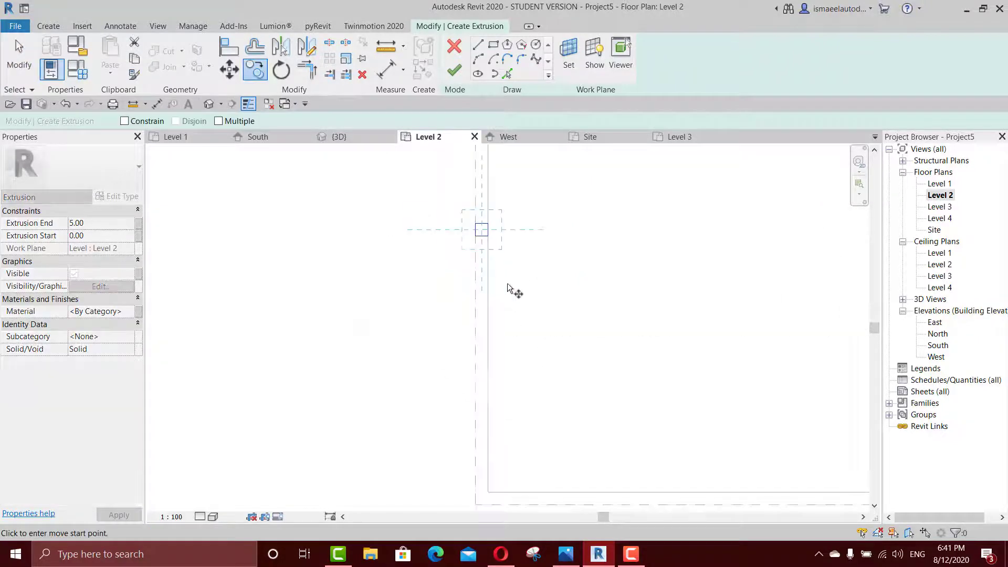
{"action": "left_click", "coordinate": [447, 195]}
{"action": "scroll", "coordinate": [452, 263], "scroll_direction": "up", "scroll_amount": 1}
{"action": "middle_click_drag", "start_coordinate": [432, 335], "coordinate": [440, 24]}
{"action": "left_click", "coordinate": [459, 334]}
{"action": "scroll", "coordinate": [396, 310], "scroll_direction": "down", "scroll_amount": 3}
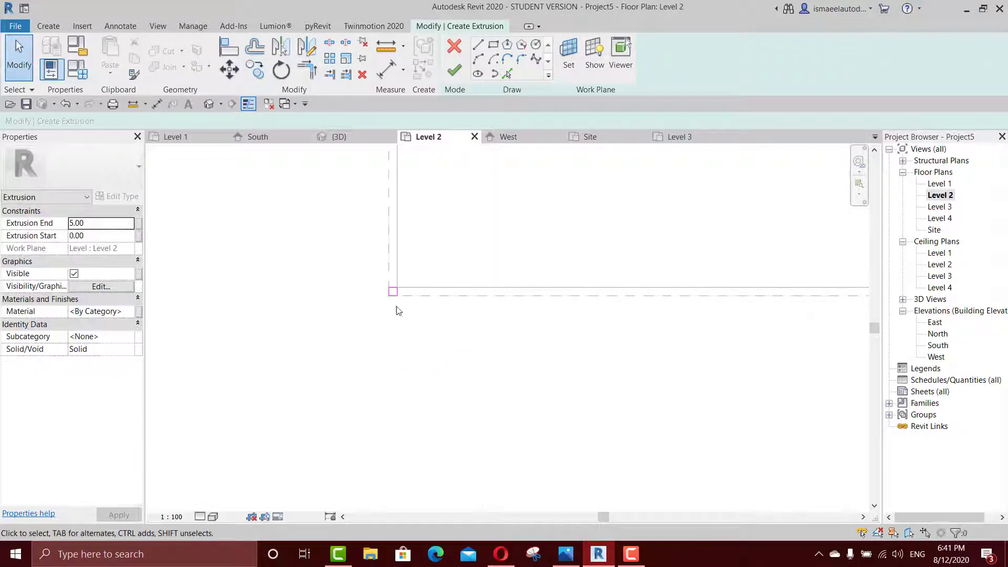
Make three copies of the corner square along the front handrail with multiple copying enabled
{"action": "left_click", "coordinate": [262, 73]}
{"action": "left_click", "coordinate": [223, 124]}
{"action": "scroll", "coordinate": [478, 244], "scroll_direction": "down", "scroll_amount": 2}
{"action": "middle_click_drag", "start_coordinate": [479, 247], "coordinate": [393, 245]}
{"action": "left_click", "coordinate": [366, 341]}
{"action": "left_click", "coordinate": [537, 342]}
{"action": "middle_click_drag", "start_coordinate": [665, 349], "coordinate": [391, 347]}
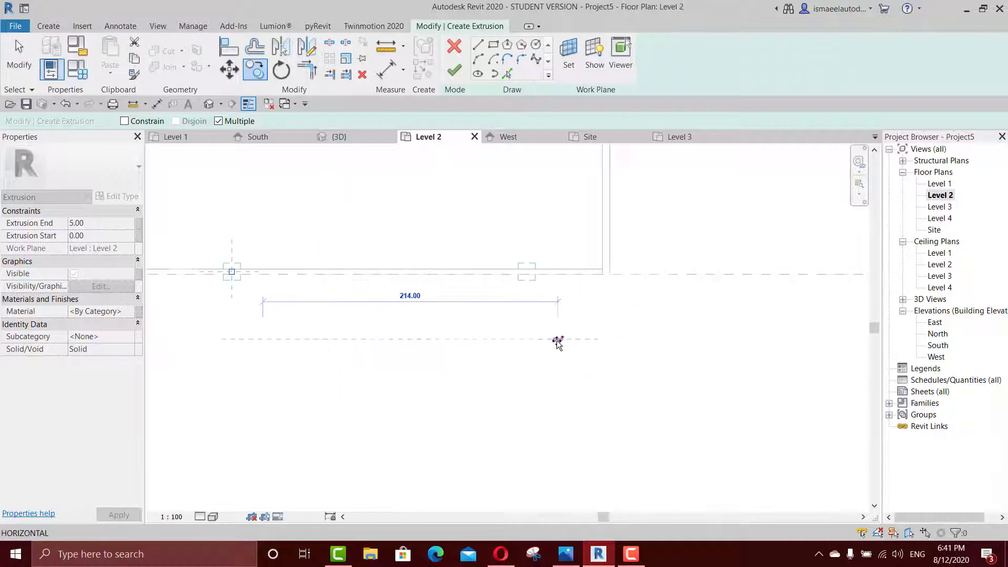
{"action": "left_click", "coordinate": [552, 346]}
{"action": "left_click", "coordinate": [610, 344]}
{"action": "key", "text": "Escape"}
{"action": "key", "text": "Escape"}
{"action": "scroll", "coordinate": [597, 297], "scroll_direction": "up", "scroll_amount": 4}
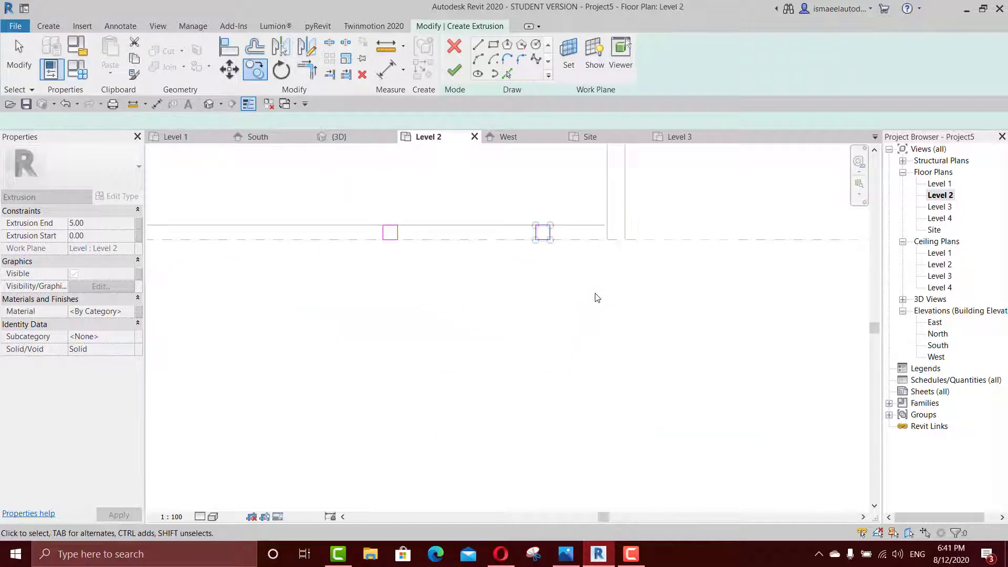
Move the last copied square along the front edge so its outer corner meets the handrail's far end
{"action": "left_click_drag", "start_coordinate": [528, 197], "coordinate": [578, 288]}
{"action": "left_click", "coordinate": [524, 180]}
{"action": "left_click_drag", "start_coordinate": [524, 181], "coordinate": [604, 310]}
{"action": "key", "text": "v"}
{"action": "scroll", "coordinate": [581, 254], "scroll_direction": "up", "scroll_amount": 3}
{"action": "left_click", "coordinate": [499, 215]}
{"action": "left_click", "coordinate": [699, 216]}
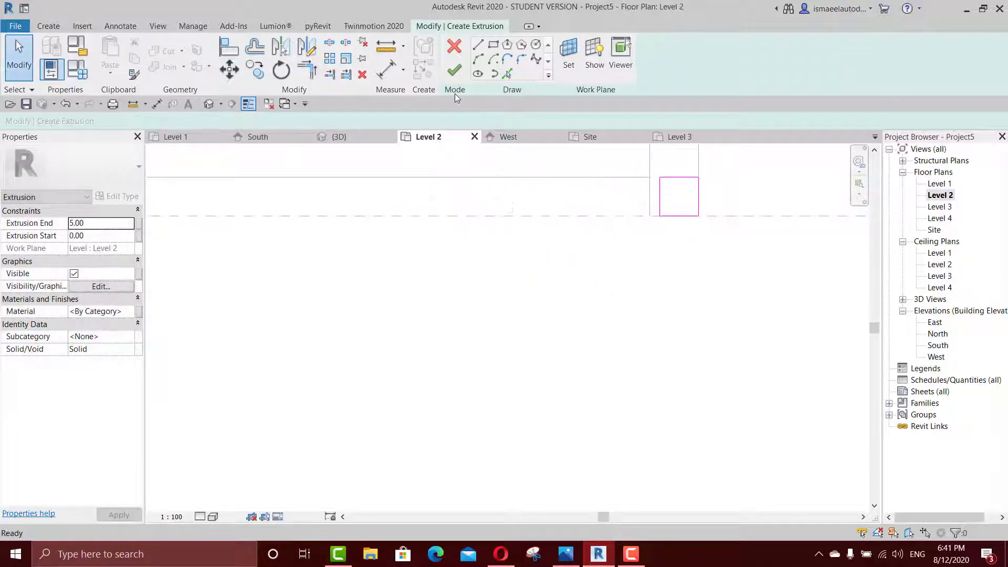
Finish the post extrusion and stretch the posts in 3D up to the handrail, about 43.6 high
{"action": "left_click", "coordinate": [339, 137]}
{"action": "left_click", "coordinate": [455, 69]}
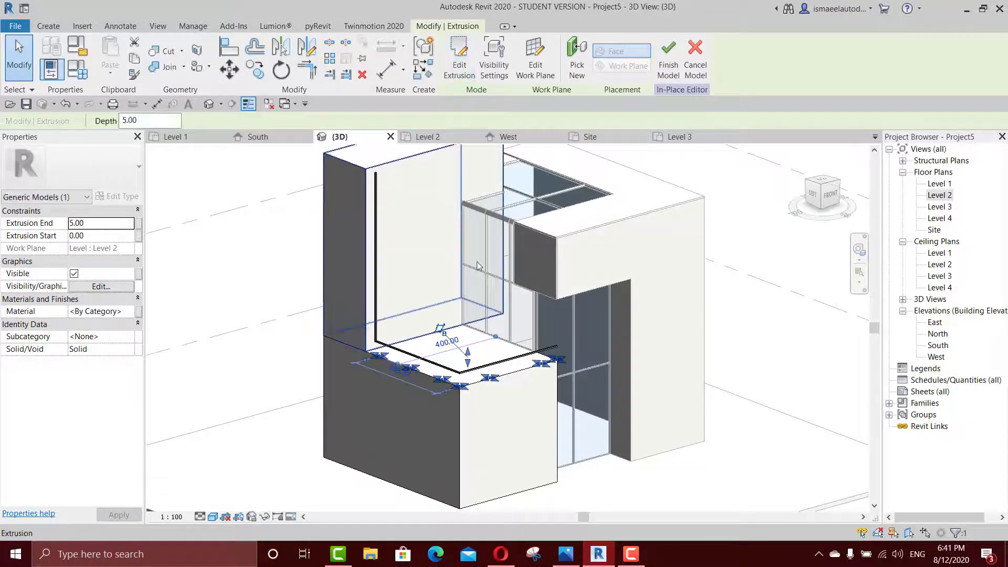
{"action": "scroll", "coordinate": [472, 374], "scroll_direction": "up", "scroll_amount": 3}
{"action": "left_click_drag", "start_coordinate": [469, 346], "coordinate": [476, 322]}
{"action": "left_click", "coordinate": [497, 362]}
{"action": "scroll", "coordinate": [501, 367], "scroll_direction": "down", "scroll_amount": 3}
{"action": "mouse_move", "coordinate": [504, 371]}
{"action": "middle_mouse_down", "text": "shift"}
{"action": "mouse_move", "coordinate": [551, 377]}
{"action": "mouse_move", "coordinate": [508, 381]}
{"action": "middle_mouse_up", "text": "shift"}
{"action": "scroll", "coordinate": [444, 348], "scroll_direction": "up", "scroll_amount": 3}
Assign the Clad - White material to the posts and compare them with the reference picture
{"action": "left_click", "coordinate": [406, 332]}
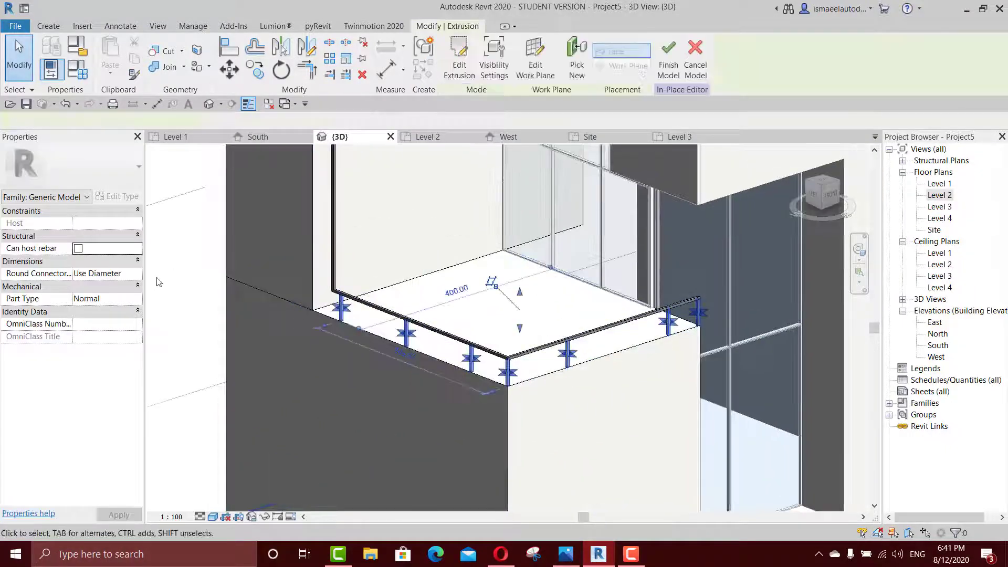
{"action": "left_click", "coordinate": [130, 314]}
{"action": "left_click", "coordinate": [130, 313]}
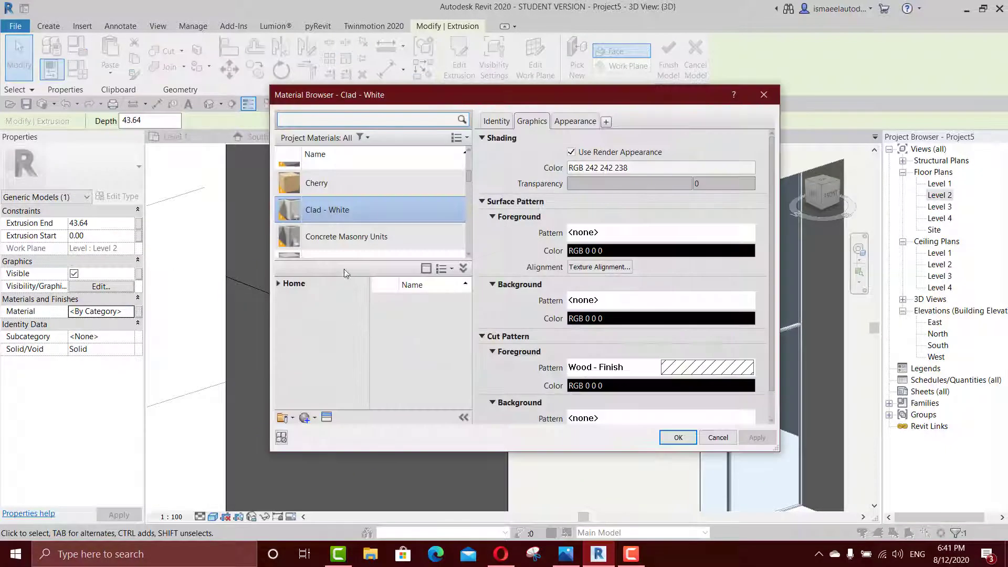
{"action": "left_click", "coordinate": [351, 194]}
{"action": "left_click", "coordinate": [675, 433]}
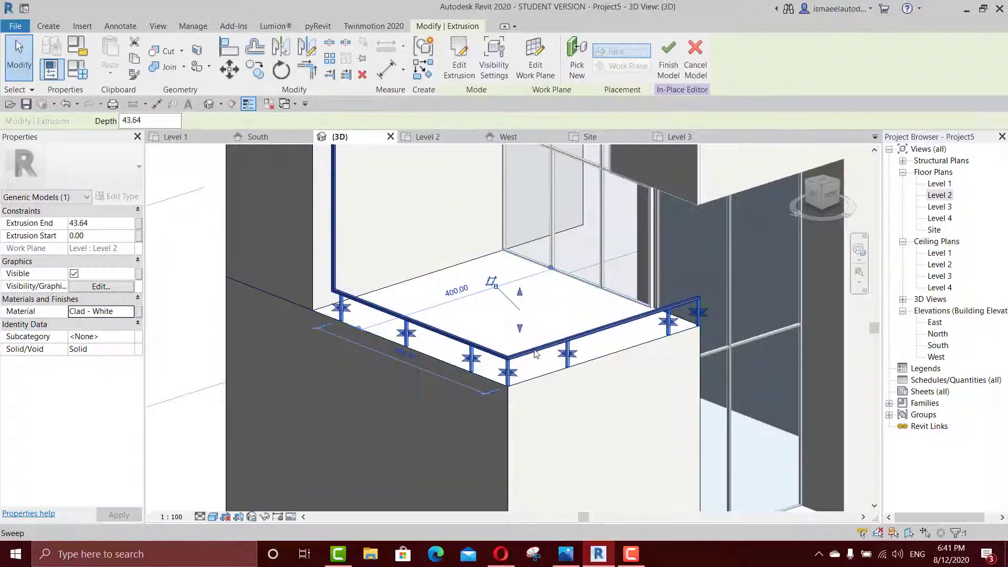
{"action": "left_click", "coordinate": [571, 553]}
{"action": "left_click", "coordinate": [571, 553]}
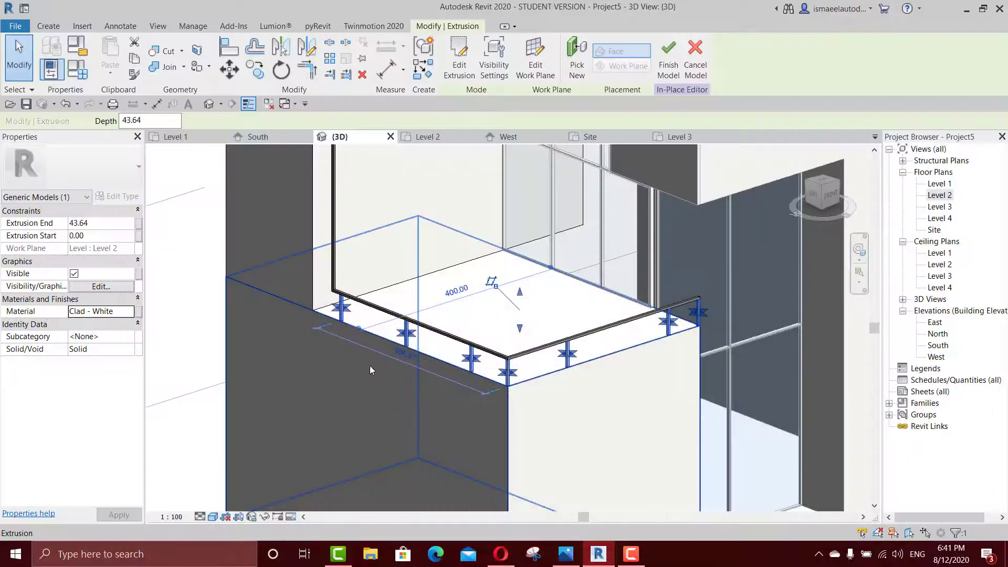
Create a new material for the posts and set its appearance colour to RGB 48 48 48
{"action": "left_click", "coordinate": [131, 313]}
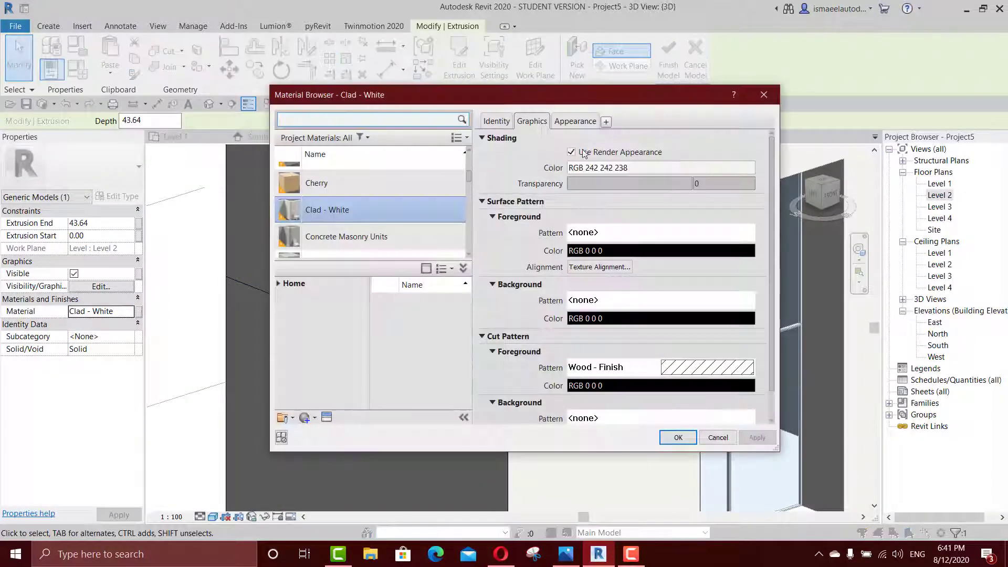
{"action": "scroll", "coordinate": [396, 223], "scroll_direction": "down", "scroll_amount": 1}
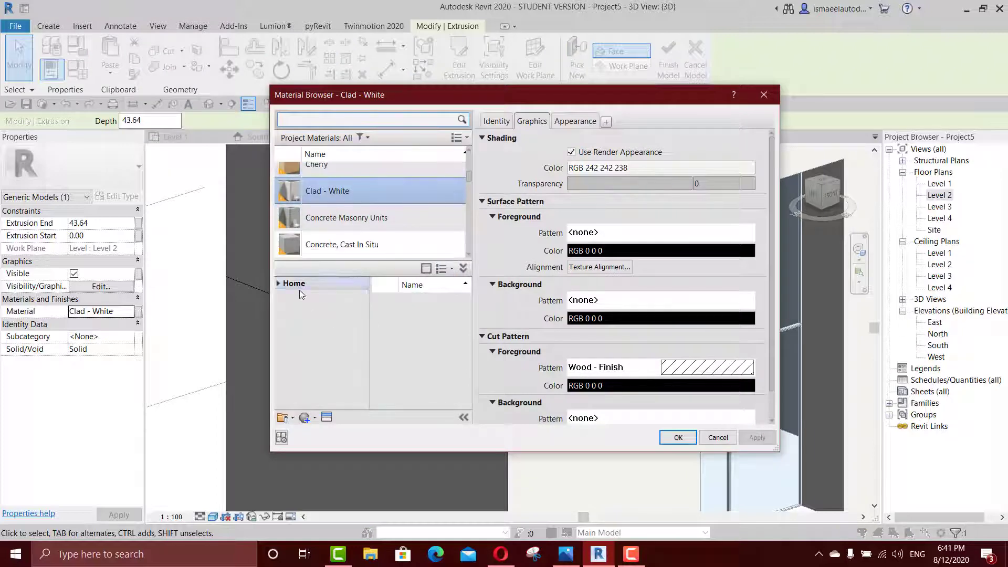
{"action": "left_click", "coordinate": [336, 432]}
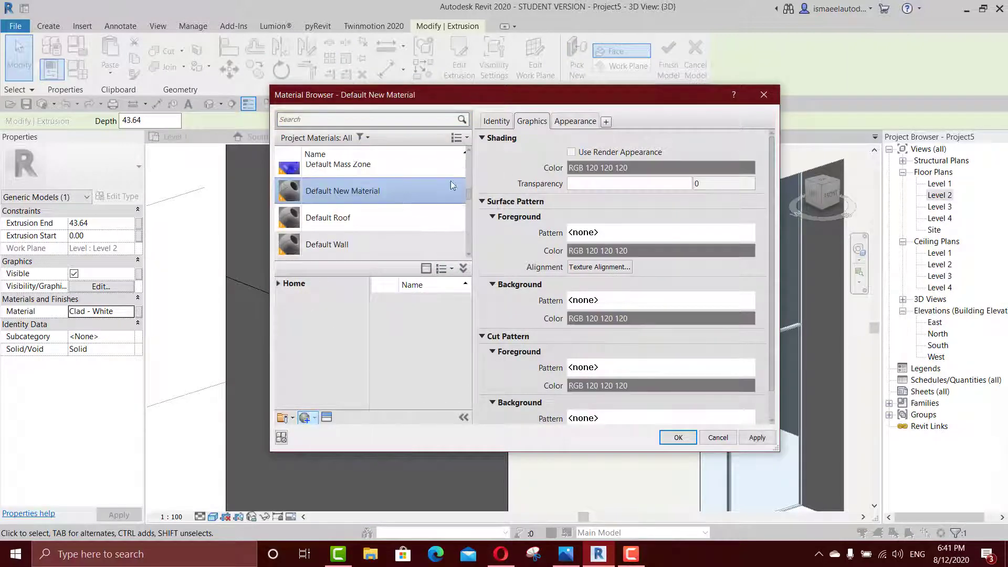
{"action": "left_click", "coordinate": [575, 122]}
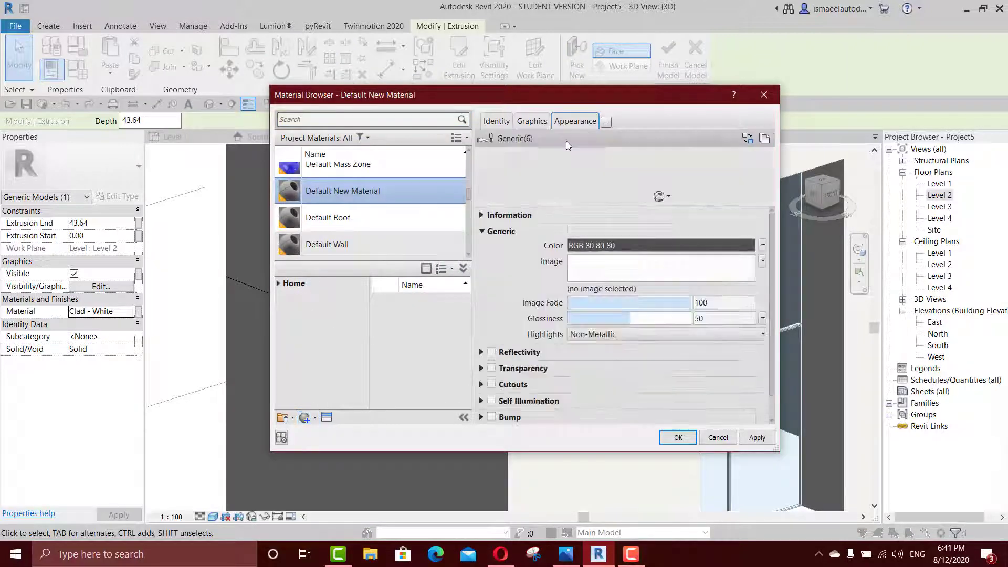
{"action": "left_click", "coordinate": [623, 245]}
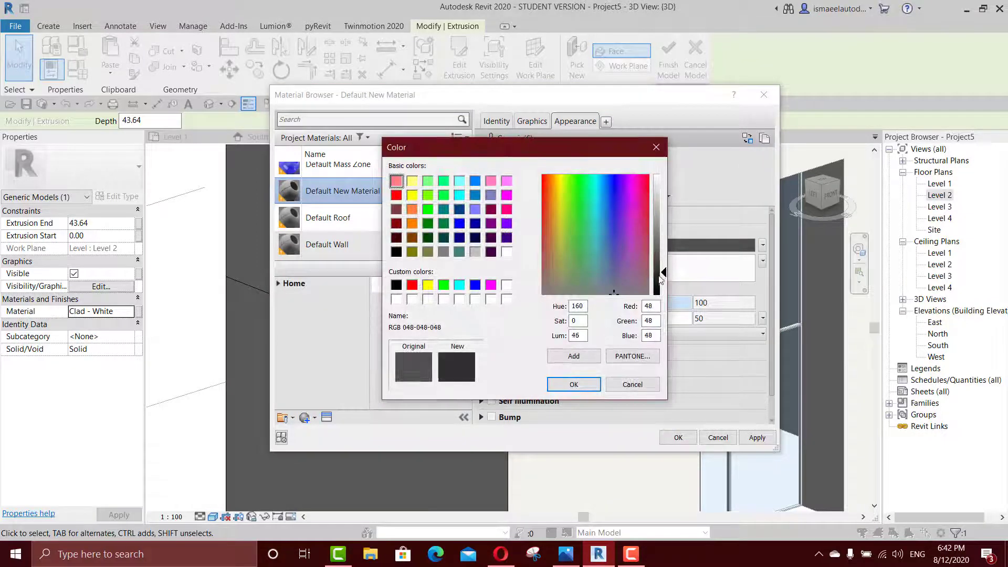
{"action": "left_click", "coordinate": [578, 386]}
{"action": "left_click", "coordinate": [748, 438]}
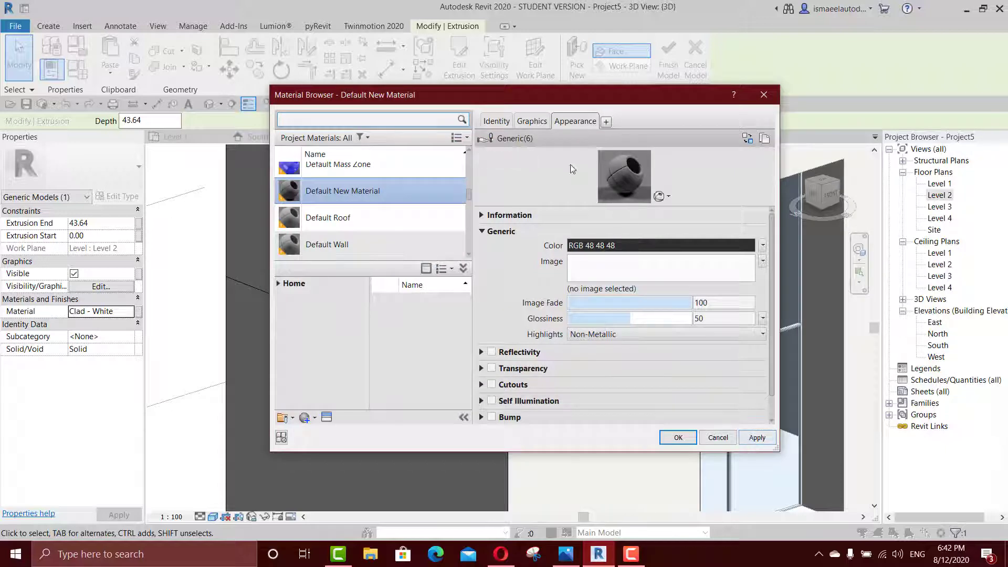
Enable the render appearance for the new material's shading and assign the material to the posts
{"action": "left_click", "coordinate": [532, 122]}
{"action": "left_click", "coordinate": [571, 152]}
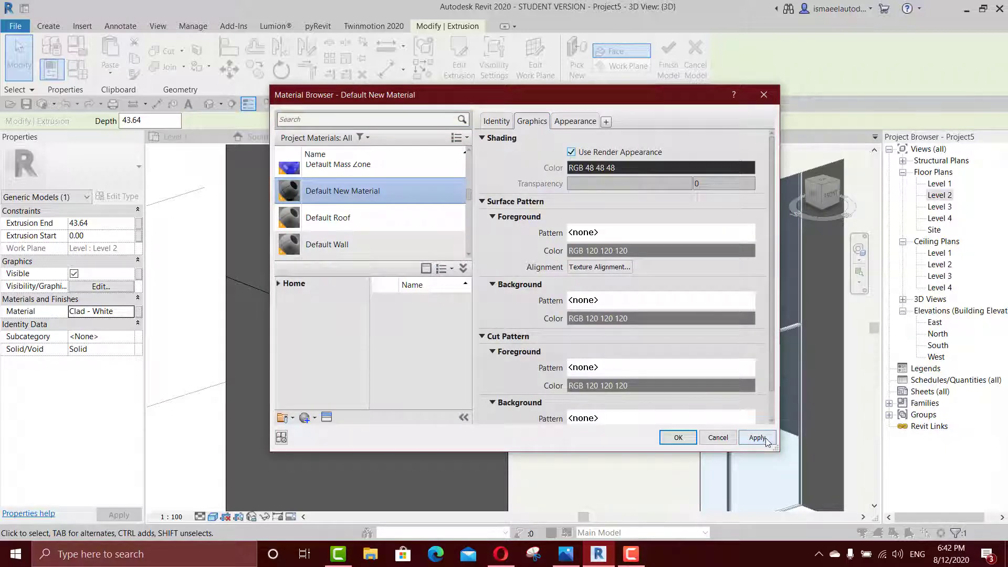
{"action": "left_click", "coordinate": [678, 437]}
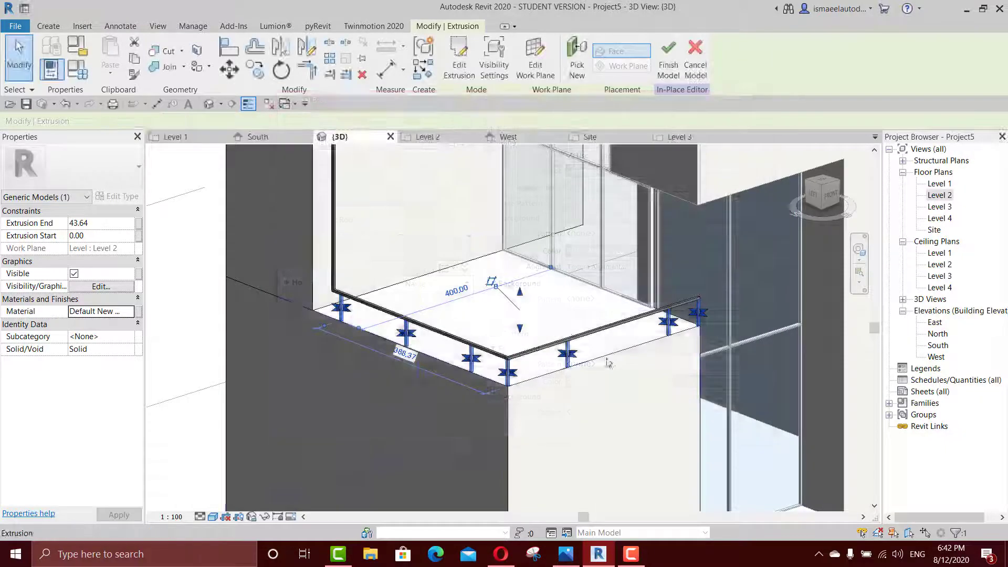
Assign Default New Material to the handrail sweep and finish the in-place model
{"action": "left_click", "coordinate": [482, 352]}
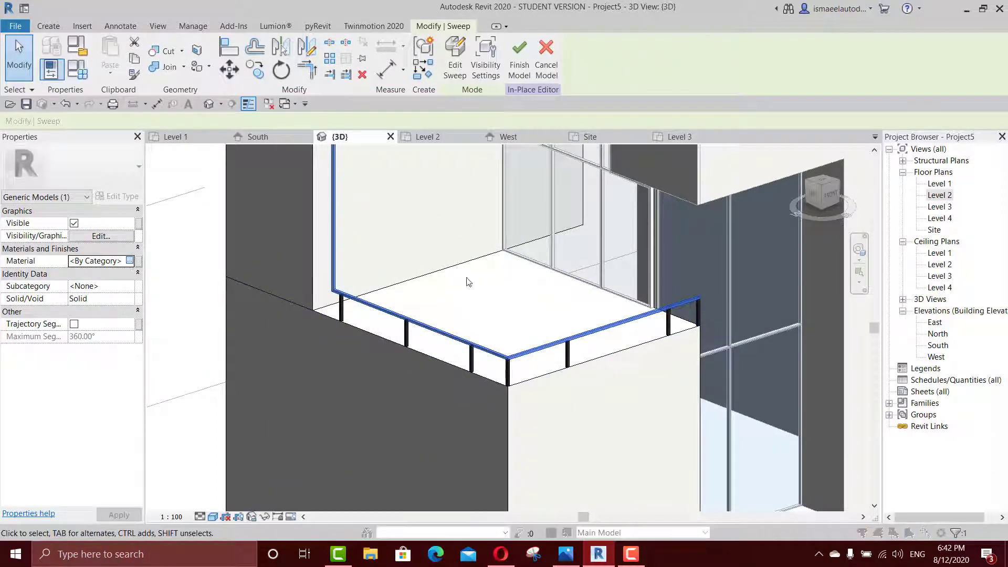
{"action": "left_click", "coordinate": [127, 262]}
{"action": "left_click", "coordinate": [677, 437]}
{"action": "scroll", "coordinate": [700, 387], "scroll_direction": "down", "scroll_amount": 4}
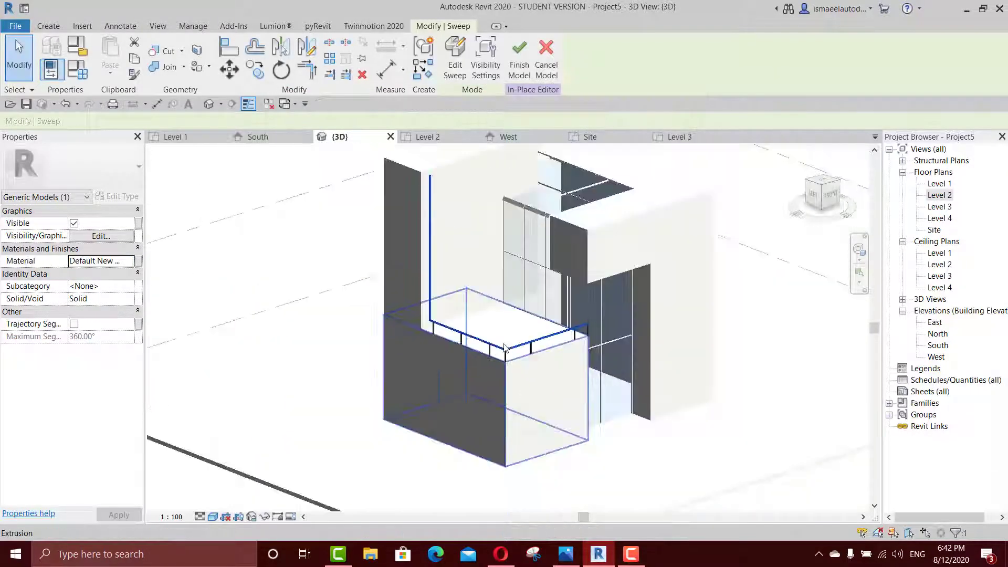
{"action": "left_click", "coordinate": [708, 423]}
{"action": "middle_click_drag", "start_coordinate": [709, 422], "coordinate": [712, 357], "text": "shift"}
{"action": "scroll", "coordinate": [567, 227], "scroll_direction": "up", "scroll_amount": 6}
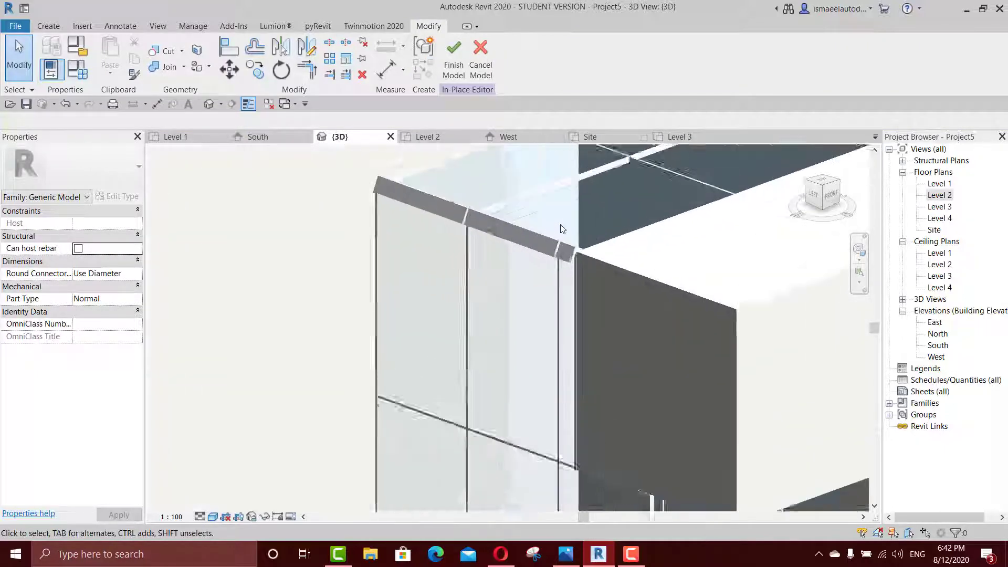
{"action": "scroll", "coordinate": [561, 228], "scroll_direction": "down", "scroll_amount": 4}
{"action": "left_click", "coordinate": [452, 66]}
{"action": "scroll", "coordinate": [546, 315], "scroll_direction": "down", "scroll_amount": 4}
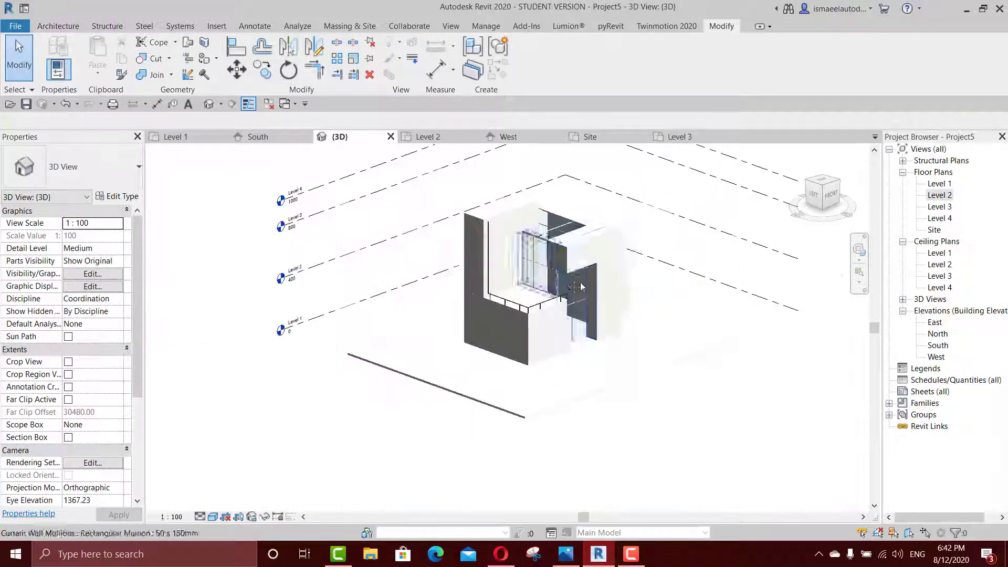
Turn on smooth lines with anti-aliasing in the 3D view's graphic display options
{"action": "scroll", "coordinate": [546, 315], "scroll_direction": "up", "scroll_amount": 2}
{"action": "scroll", "coordinate": [546, 315], "scroll_direction": "up", "scroll_amount": 4}
{"action": "scroll", "coordinate": [543, 320], "scroll_direction": "down", "scroll_amount": 2}
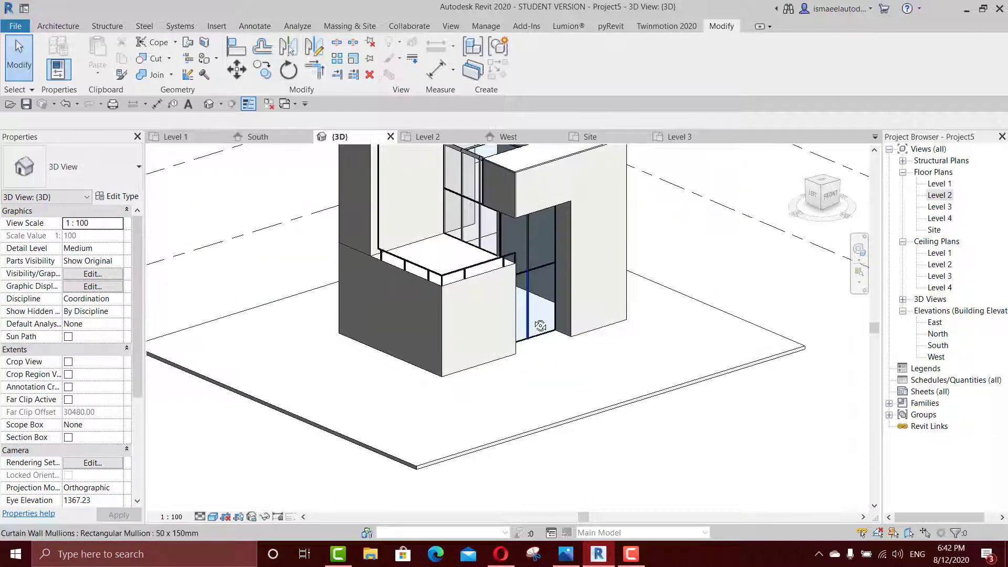
{"action": "key", "text": "d"}
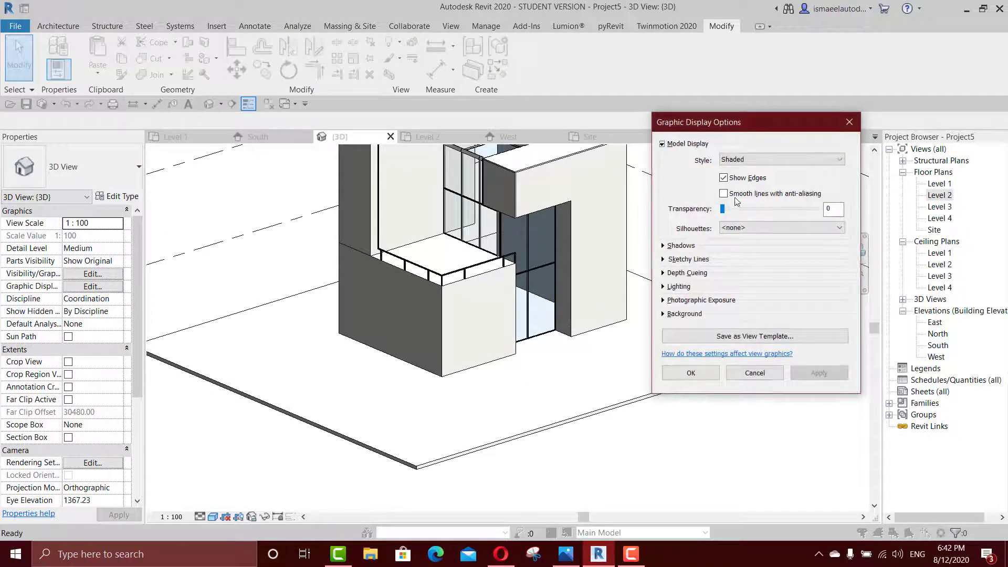
{"action": "left_click", "coordinate": [819, 373]}
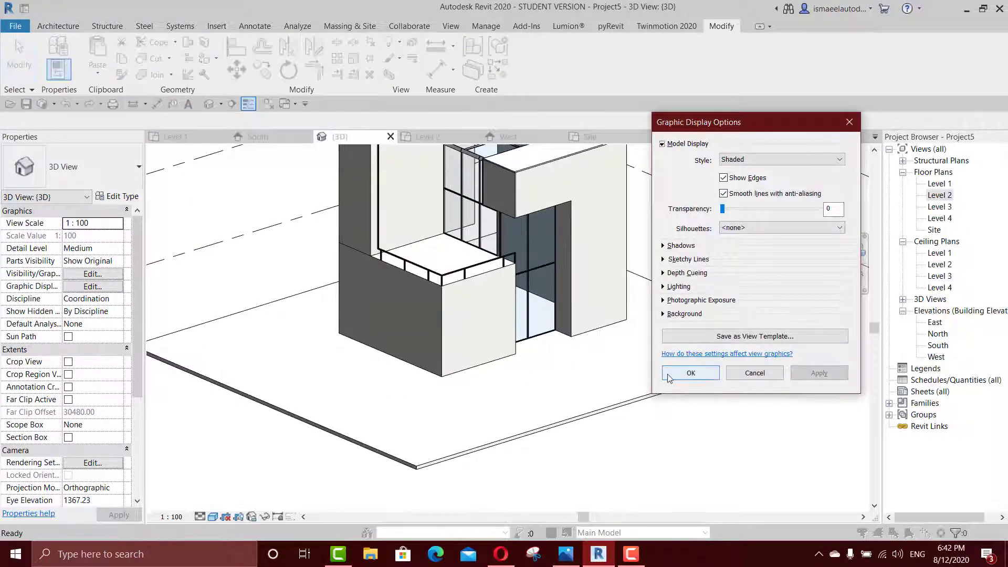
Turn on ambient shadows in the 3D view's graphic display options, trying cast shadows and switching them off again
{"action": "left_click", "coordinate": [689, 373]}
{"action": "key", "text": "d"}
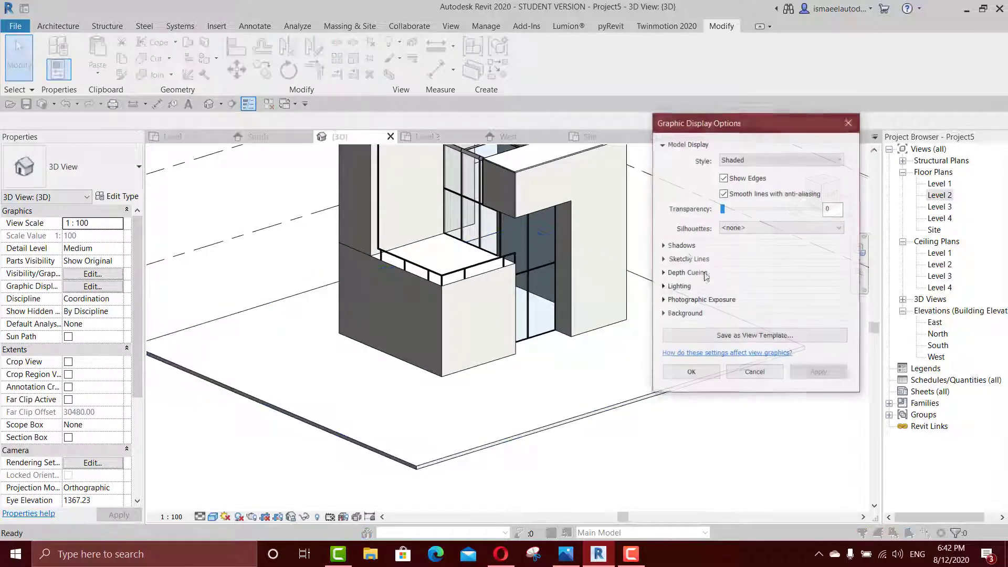
{"action": "left_click", "coordinate": [663, 246]}
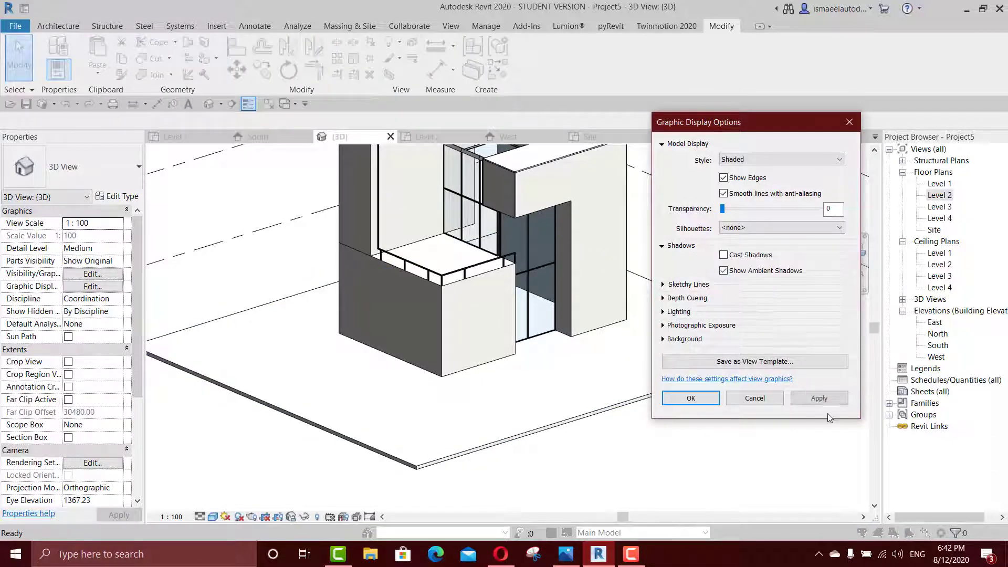
{"action": "left_click", "coordinate": [821, 399]}
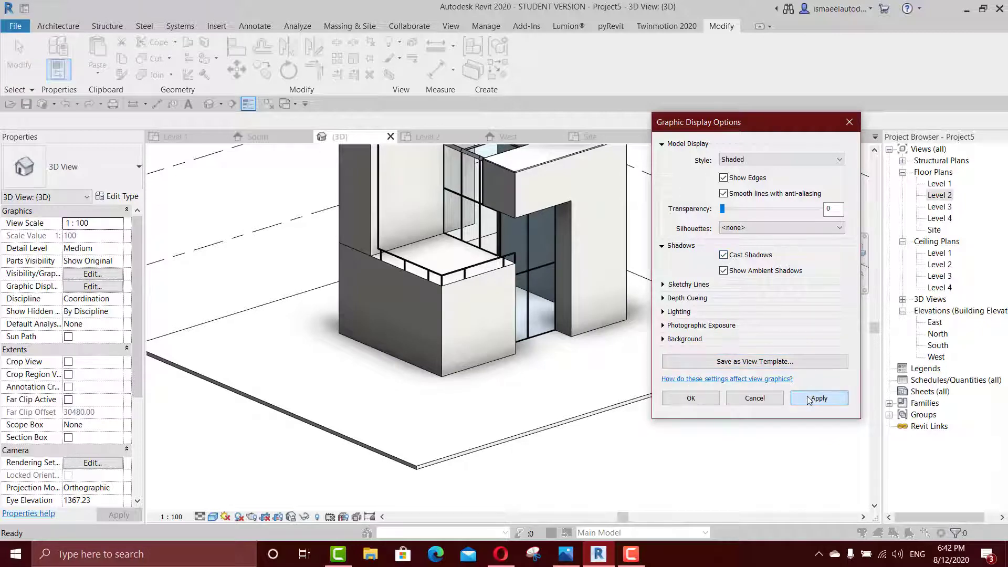
{"action": "left_click", "coordinate": [809, 399]}
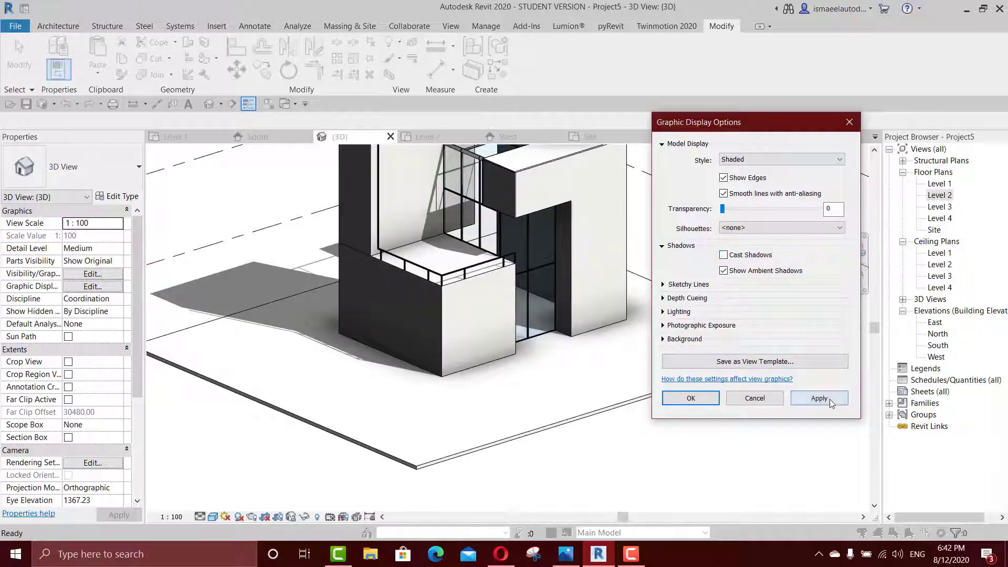
{"action": "left_click", "coordinate": [822, 399]}
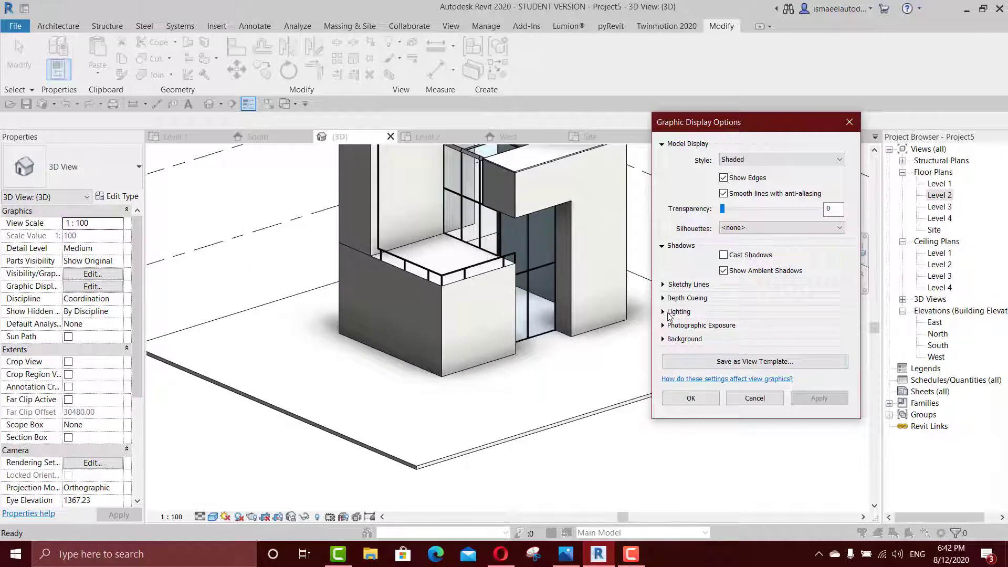
Set the sun intensity to 40 in the 3D view's lighting options and accept the graphic display settings
{"action": "left_click", "coordinate": [663, 312]}
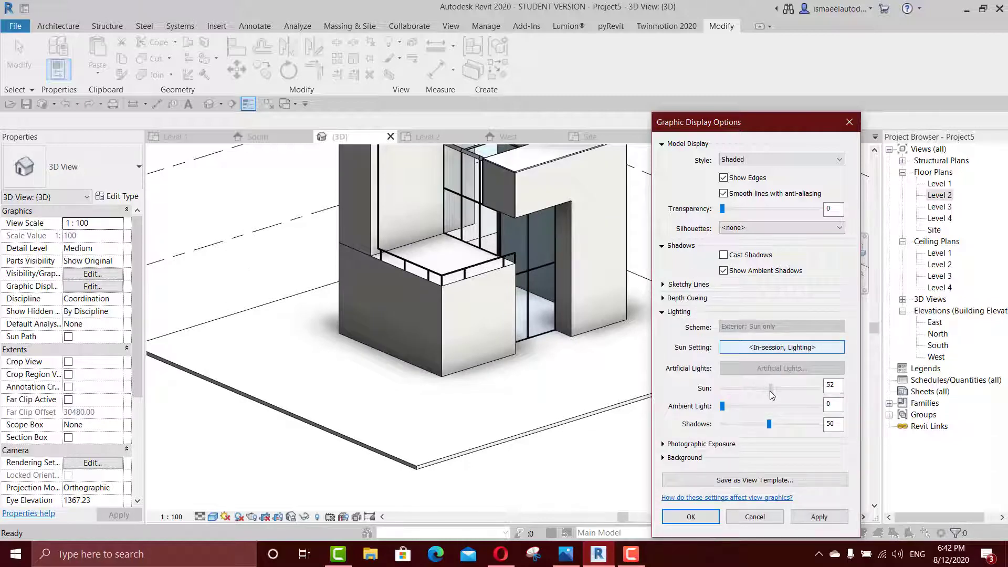
{"action": "left_click", "coordinate": [817, 519]}
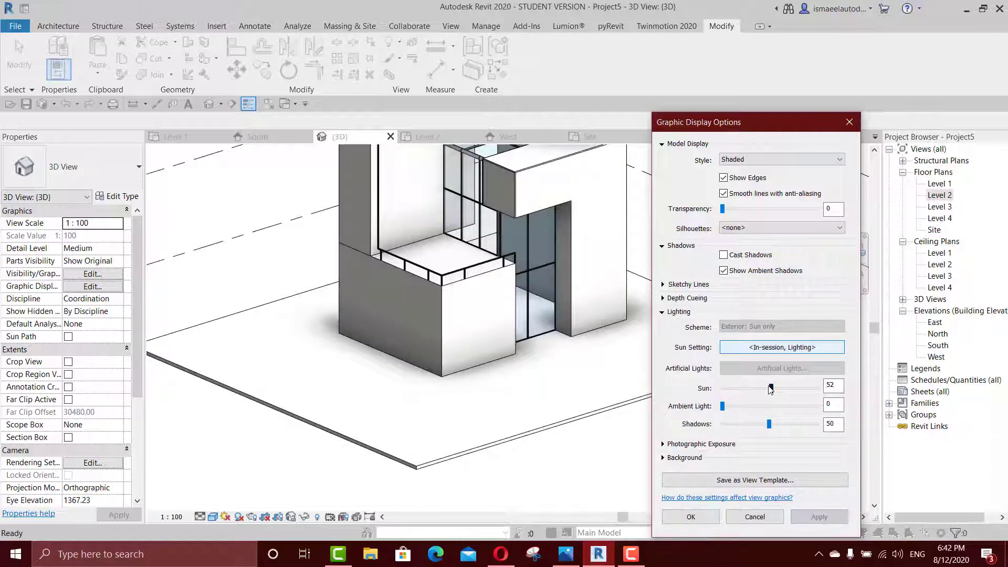
{"action": "left_click_drag", "start_coordinate": [770, 388], "coordinate": [758, 389]}
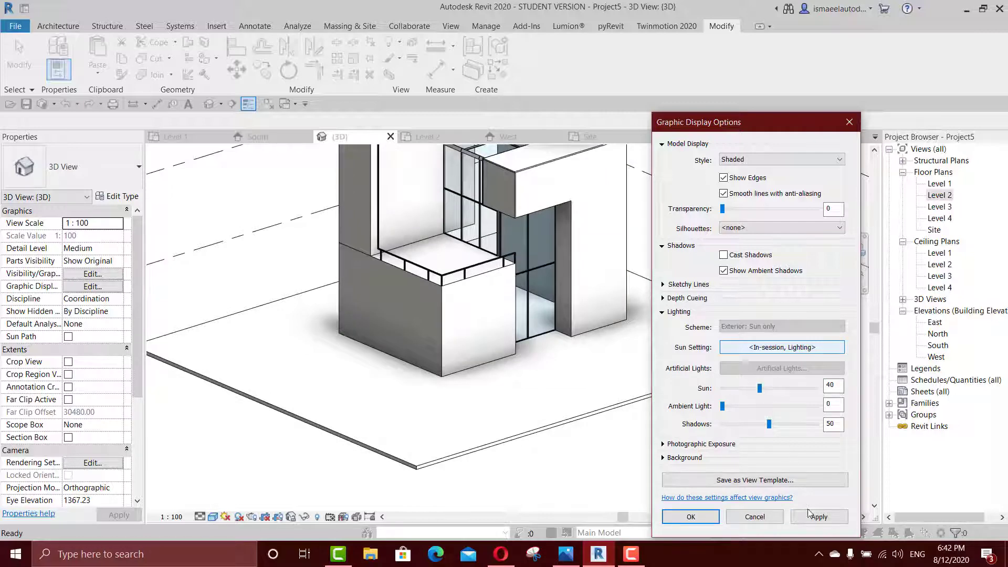
{"action": "left_click", "coordinate": [813, 518]}
{"action": "left_click", "coordinate": [708, 519]}
{"action": "scroll", "coordinate": [661, 401], "scroll_direction": "down", "scroll_amount": 4}
{"action": "middle_click_drag", "start_coordinate": [660, 405], "coordinate": [664, 351], "text": "shift"}
{"action": "scroll", "coordinate": [670, 342], "scroll_direction": "up", "scroll_amount": 3}
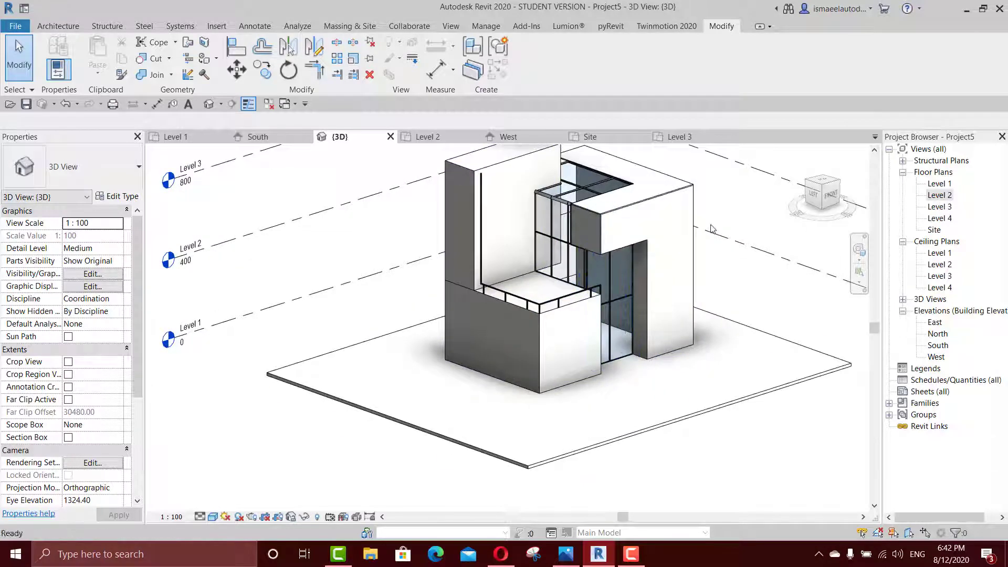
In the Site floor plan, place two Gray Birch - 3.1 Meters trees as site components off the house's north-west corner
{"action": "double_click", "coordinate": [940, 231]}
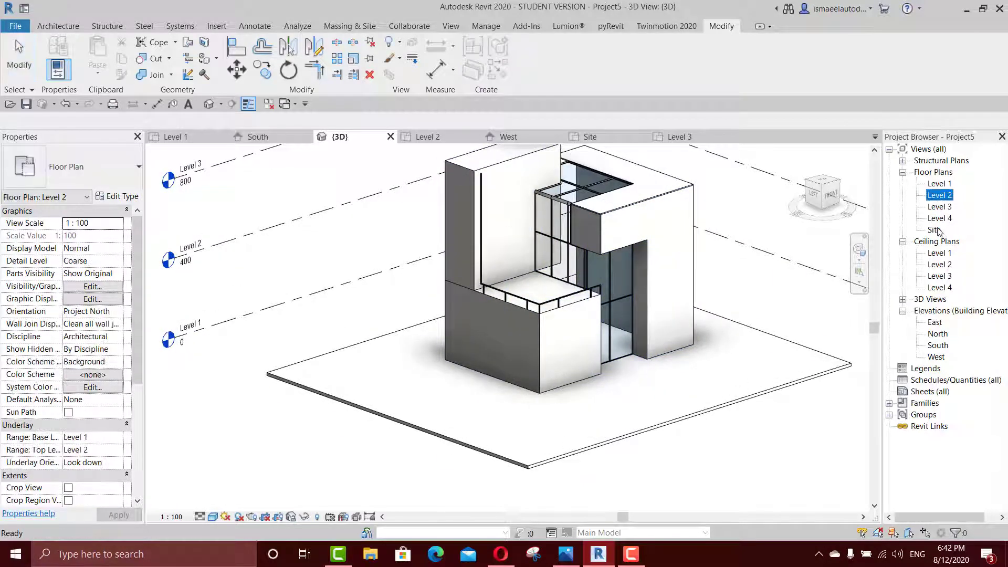
{"action": "scroll", "coordinate": [652, 299], "scroll_direction": "down", "scroll_amount": 8}
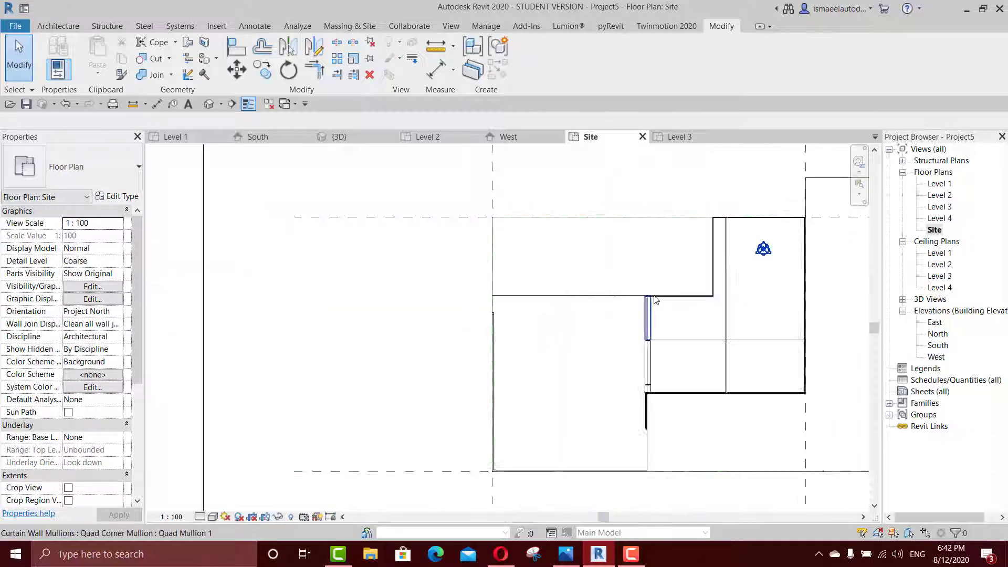
{"action": "left_click", "coordinate": [352, 26]}
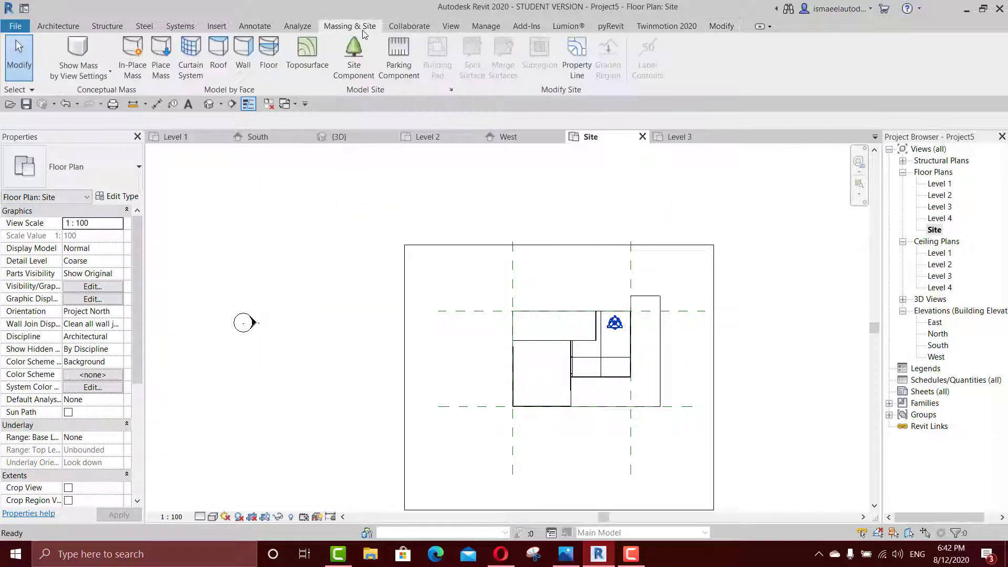
{"action": "left_click", "coordinate": [354, 63]}
{"action": "left_click", "coordinate": [89, 167]}
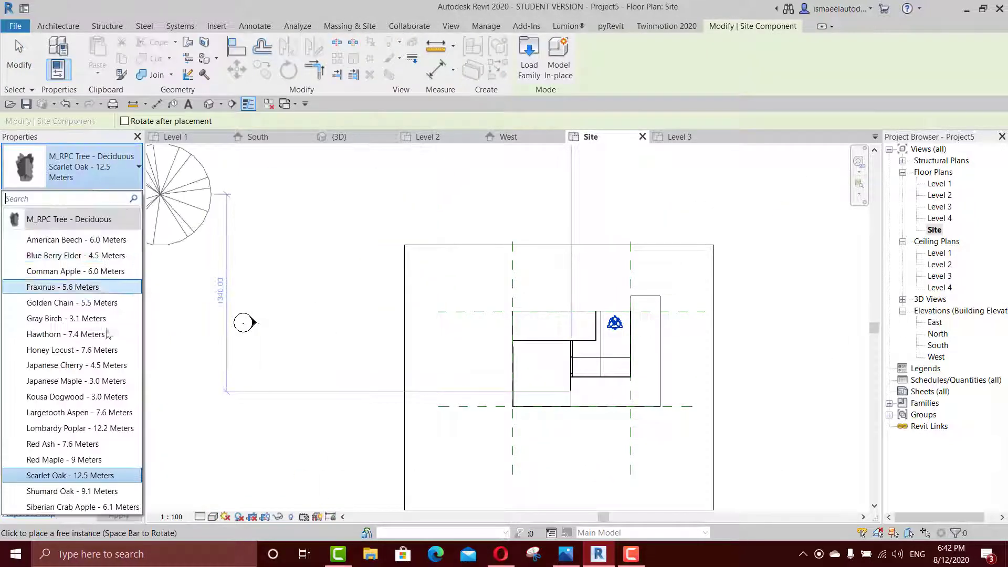
{"action": "left_click", "coordinate": [96, 318]}
{"action": "scroll", "coordinate": [437, 291], "scroll_direction": "up", "scroll_amount": 2}
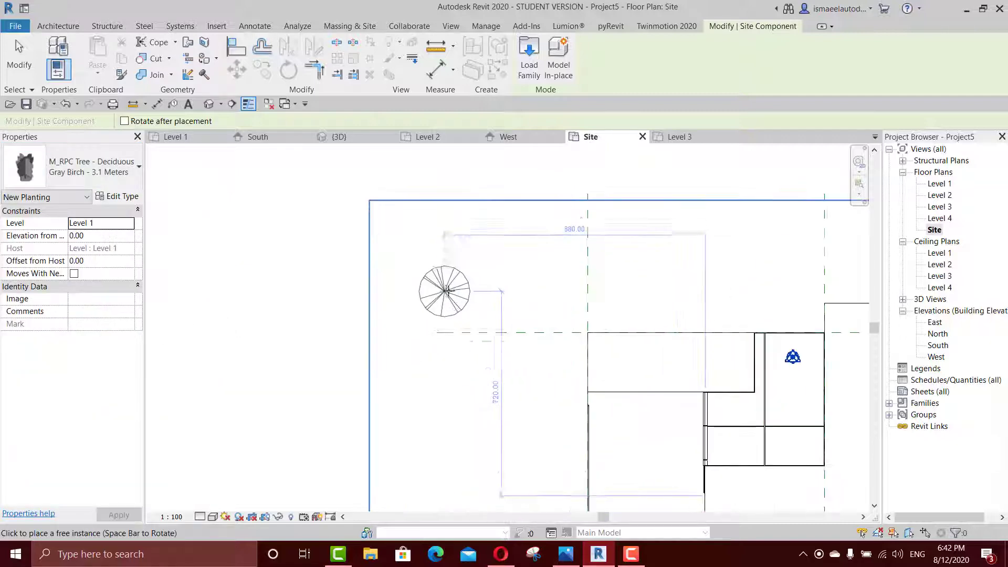
{"action": "middle_click_drag", "start_coordinate": [545, 298], "coordinate": [513, 244]}
{"action": "left_click", "coordinate": [519, 268]}
Place three more Gray Birch trees around the south-east part of the base slab and return to the 3D view
{"action": "middle_click_drag", "start_coordinate": [526, 286], "coordinate": [490, 171]}
{"action": "scroll", "coordinate": [488, 170], "scroll_direction": "down", "scroll_amount": 2}
{"action": "middle_click_drag", "start_coordinate": [727, 318], "coordinate": [639, 316]}
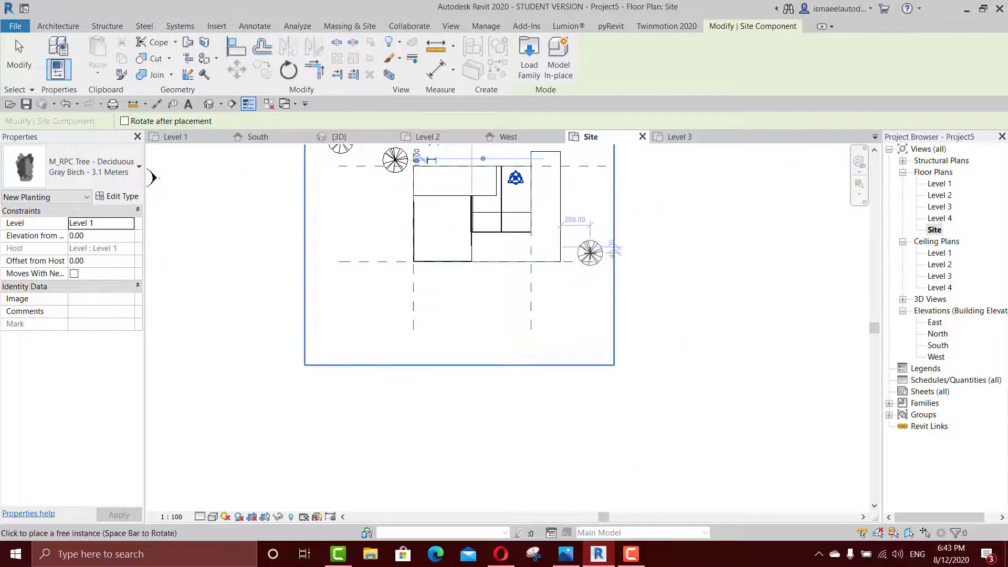
{"action": "left_click", "coordinate": [592, 275]}
{"action": "left_click", "coordinate": [585, 340]}
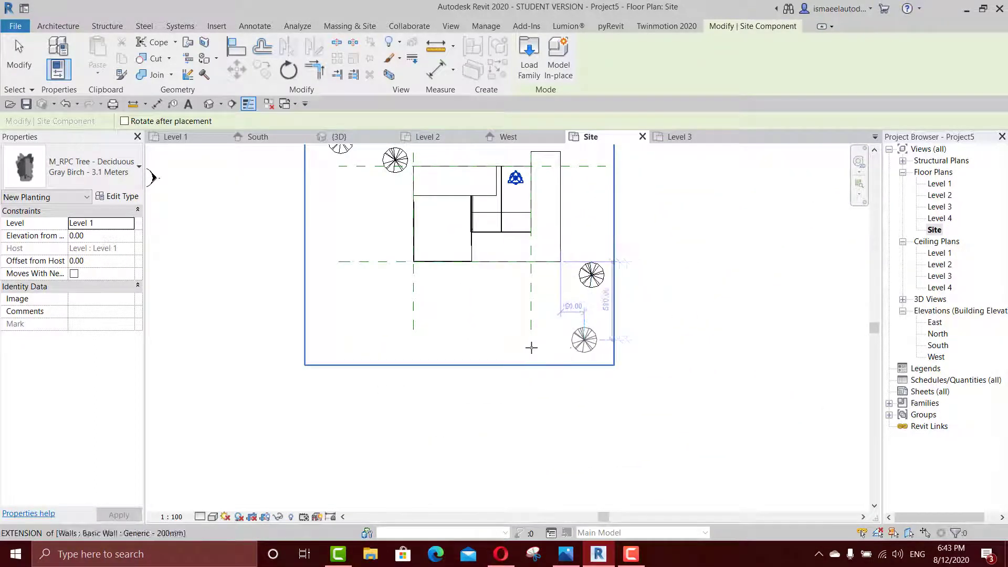
{"action": "left_click", "coordinate": [504, 344]}
{"action": "key", "text": "Escape"}
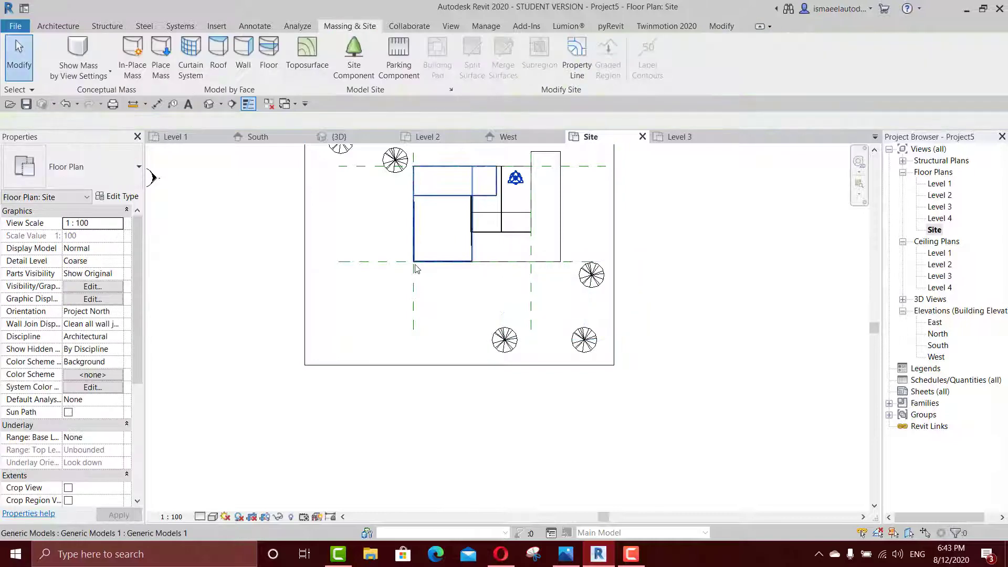
{"action": "left_click", "coordinate": [339, 137]}
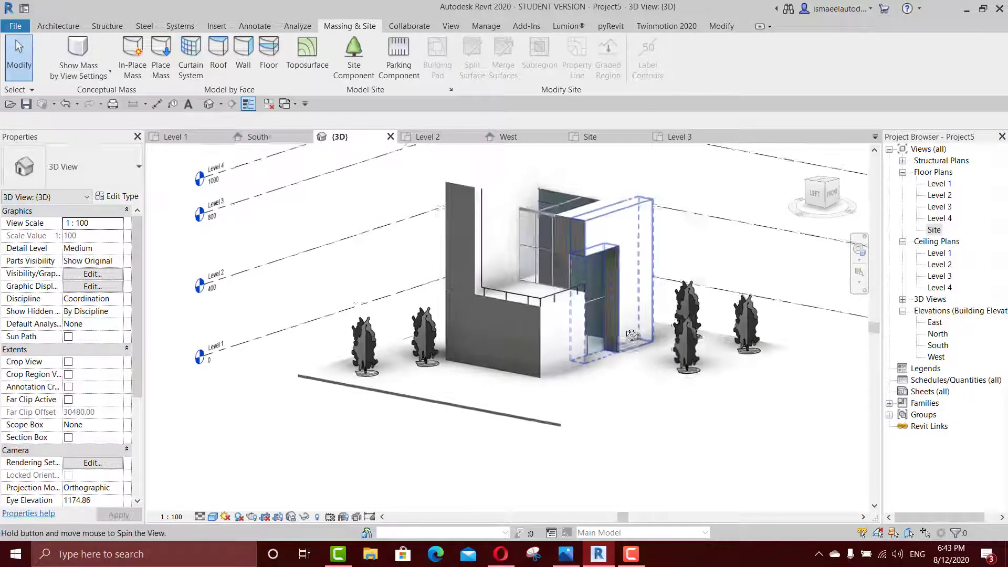